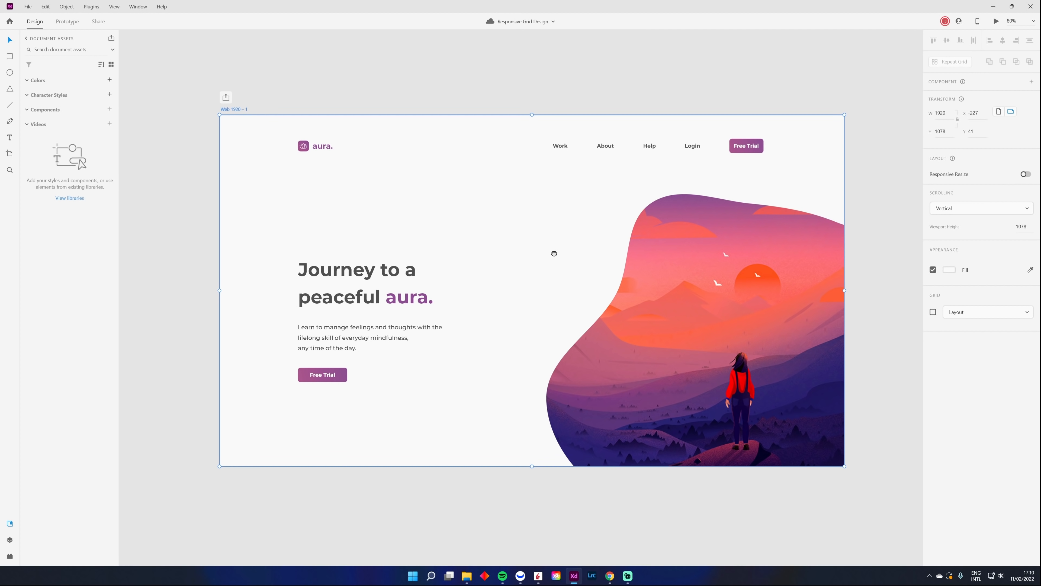
Reposition the landing page artboard on the canvas at X -358, Y 33
scroll(492, 217, "left", 2)
left_click_drag(259, 103, 219, 101)
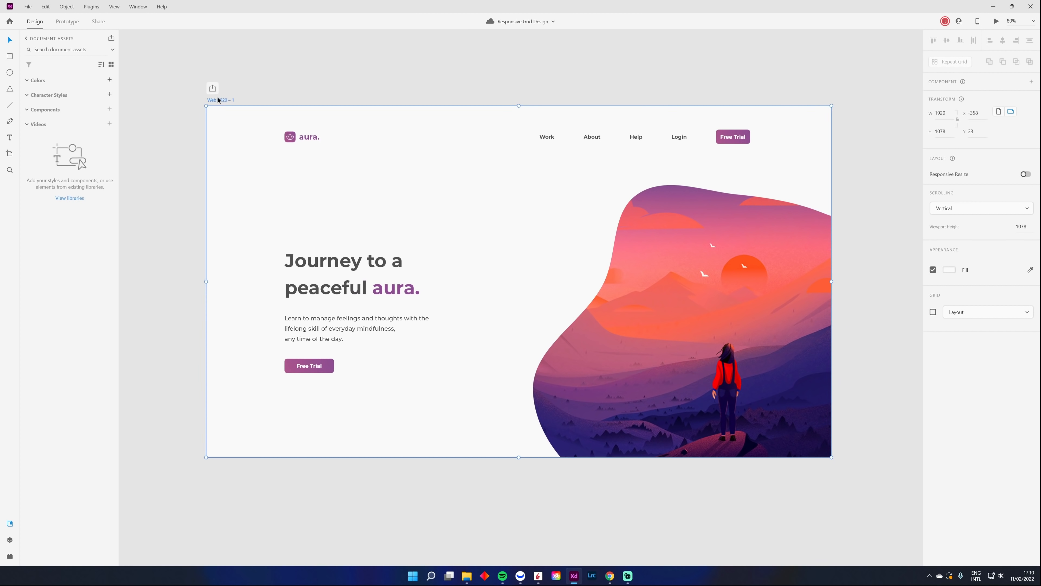
left_click_drag(566, 361, 555, 398)
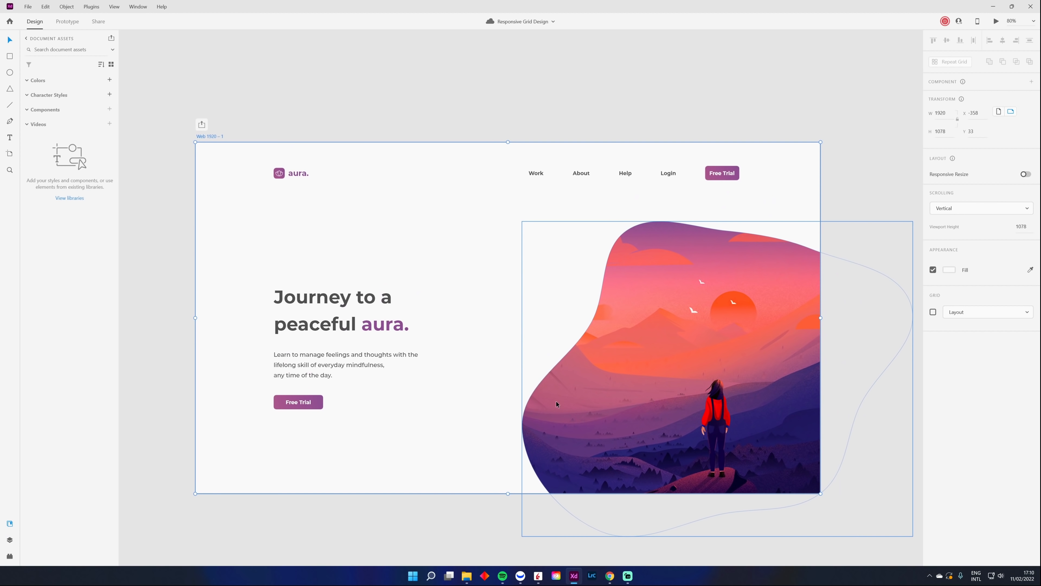
left_click(420, 525)
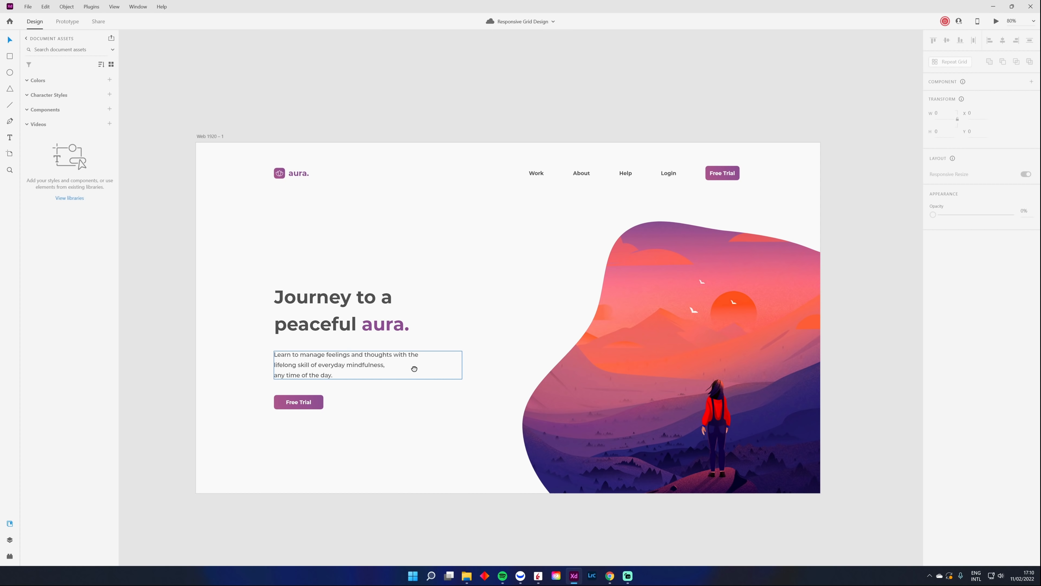
Examine the landing page design and the text samples and package card on the second artboard
scroll(389, 287, "left", 1)
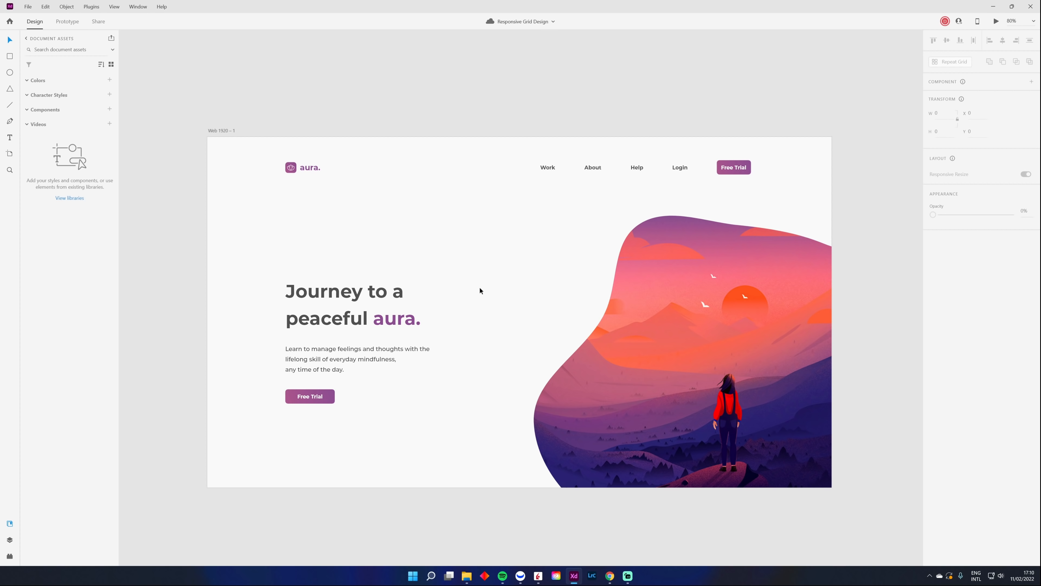
left_click_drag(482, 271, 496, 274)
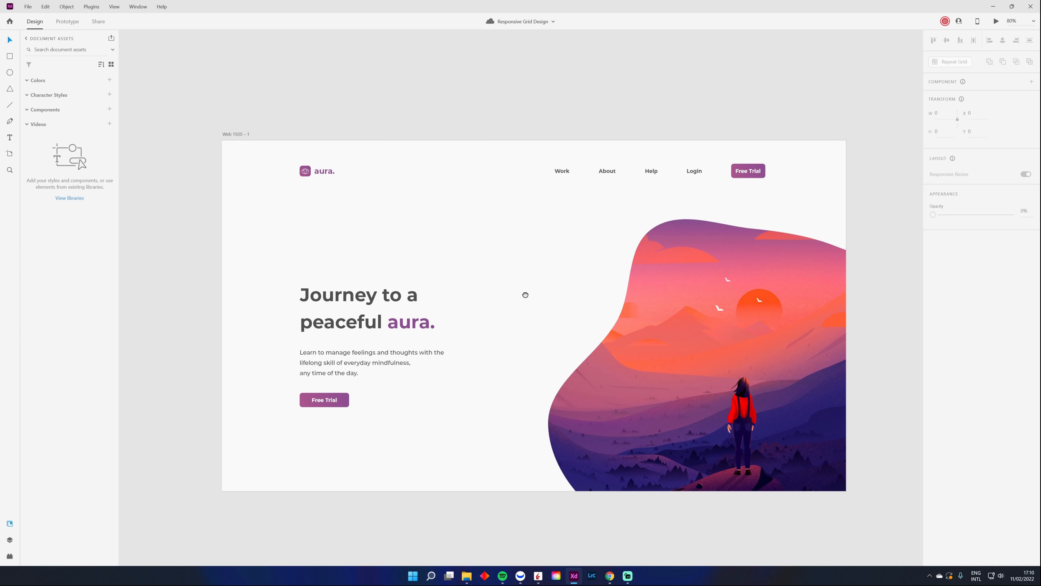
left_click_drag(525, 293, 531, 283)
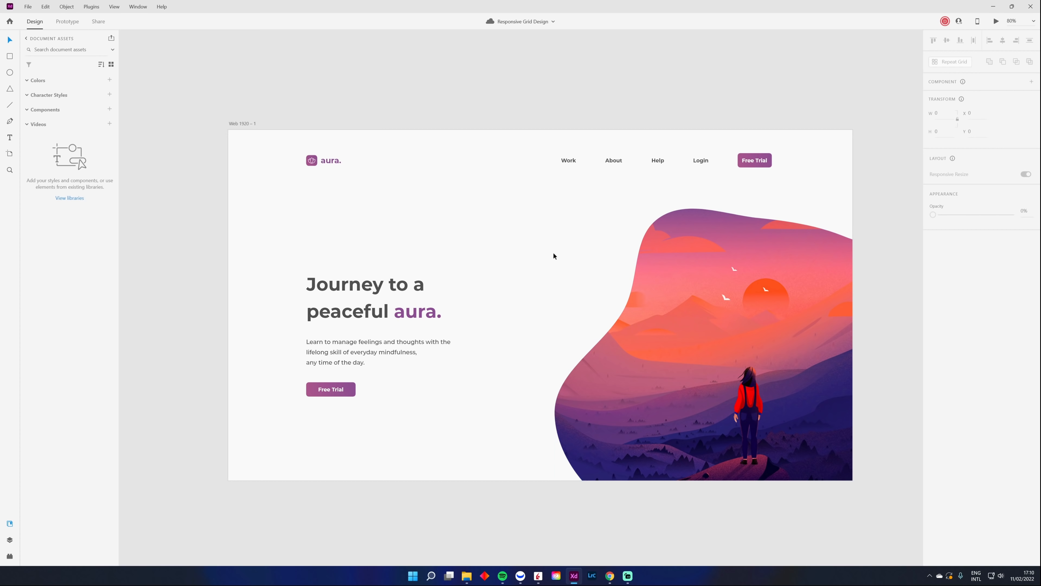
scroll(568, 268, "down", 4)
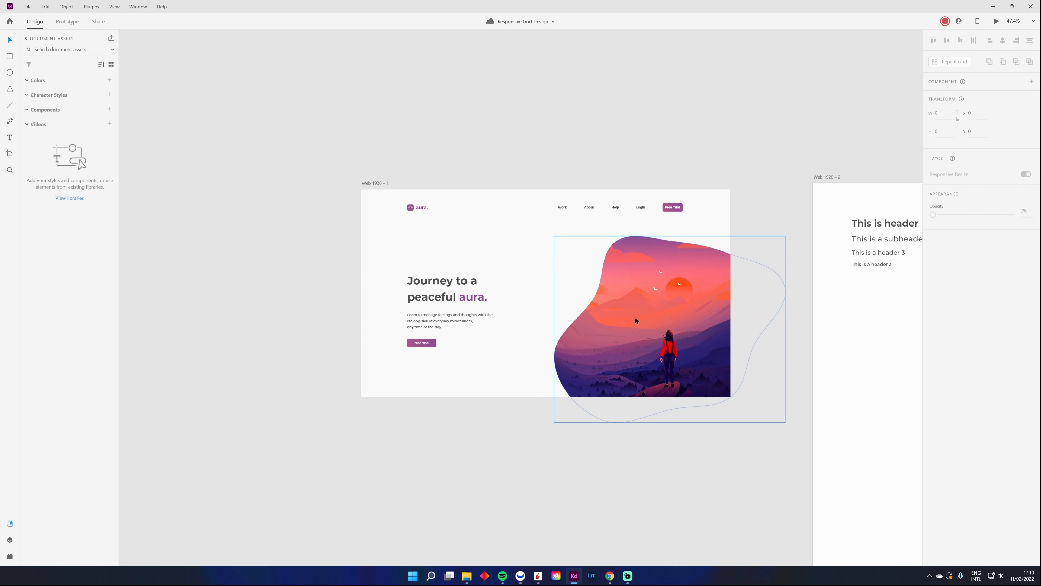
left_click_drag(625, 425, 500, 419)
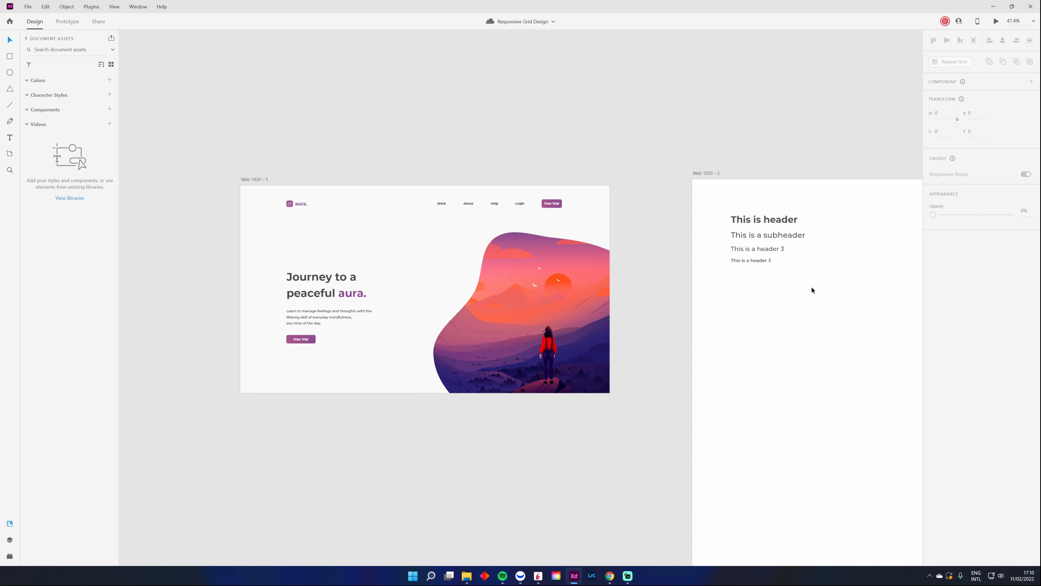
scroll(812, 290, "up", 4)
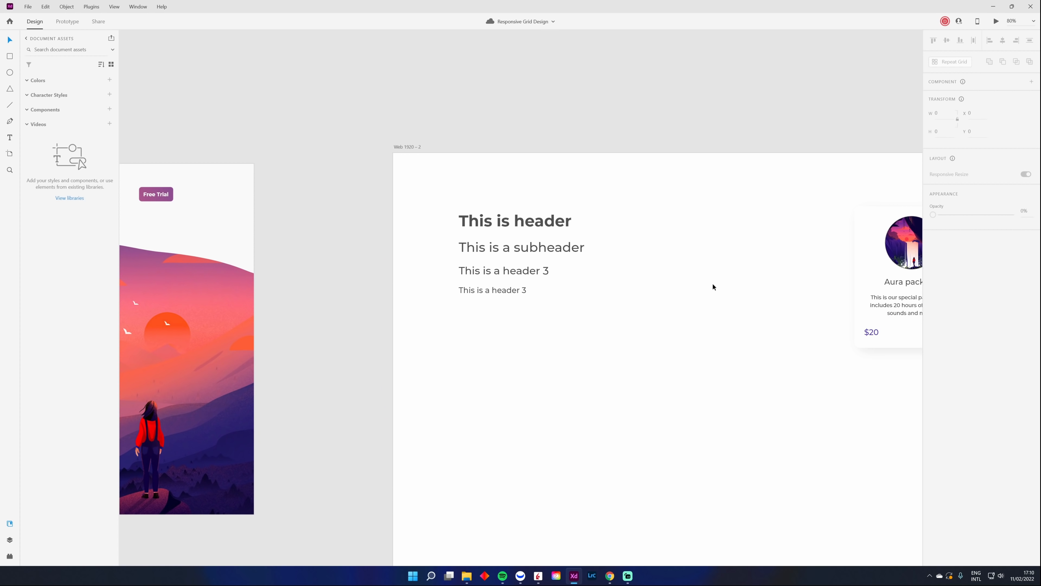
left_click_drag(712, 284, 576, 308)
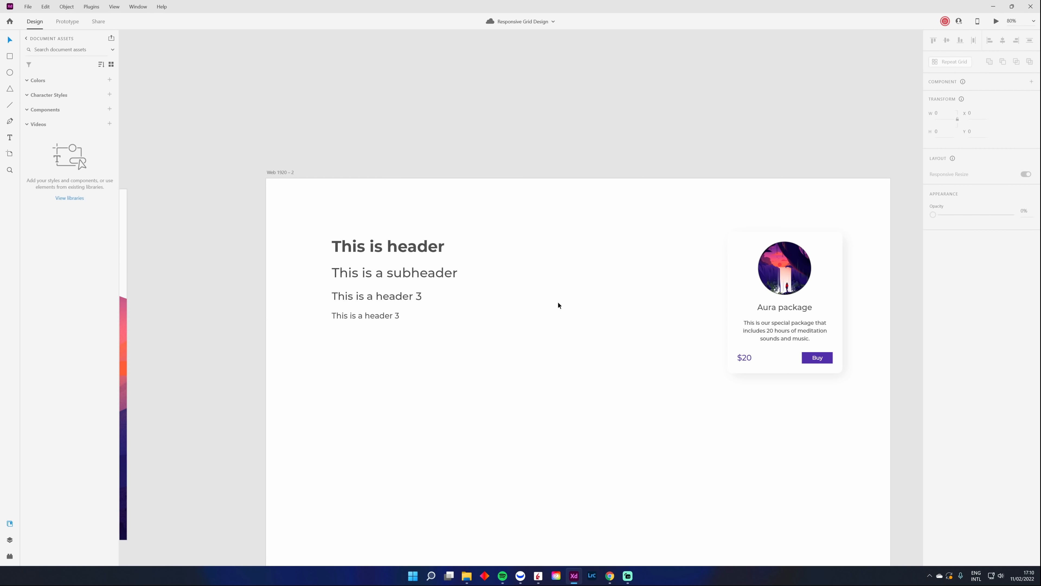
Replace the word "subheader" with "h2" in the second text sample on the second artboard
left_click_drag(306, 351, 436, 350)
scroll(505, 340, "up", 2)
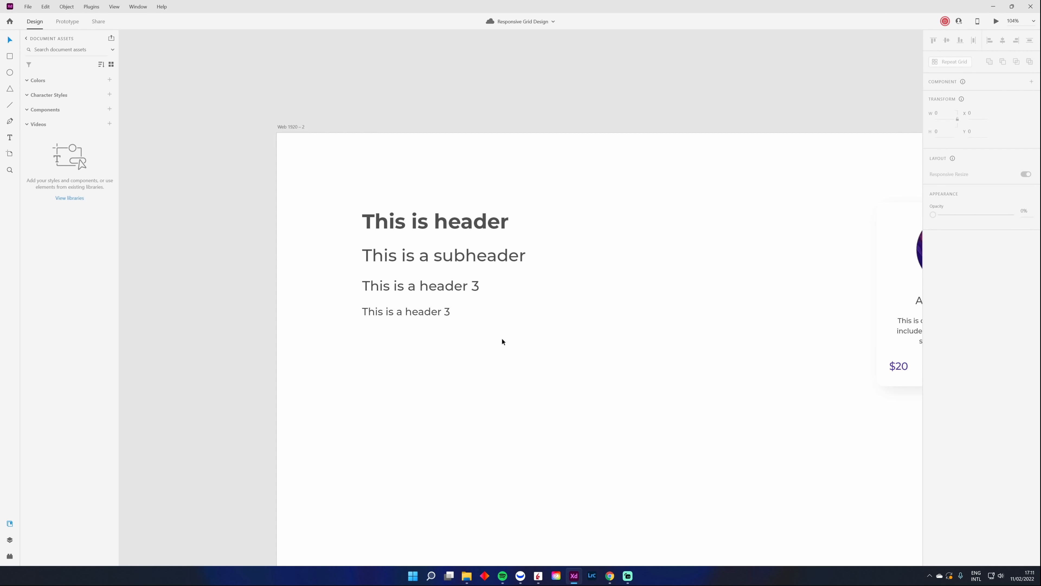
left_click(478, 232)
left_click(495, 257)
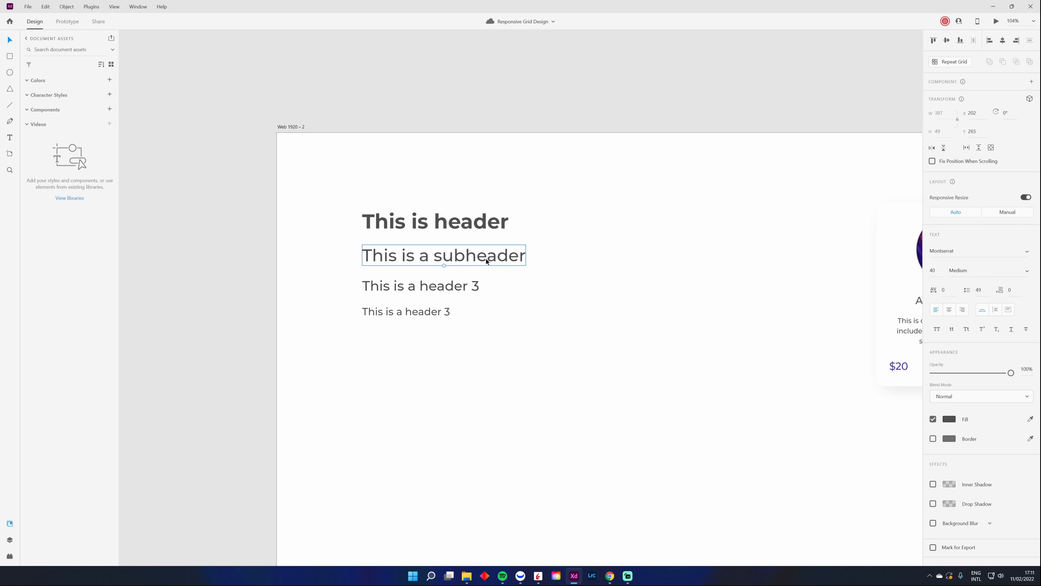
double_click(495, 258)
double_click(495, 258)
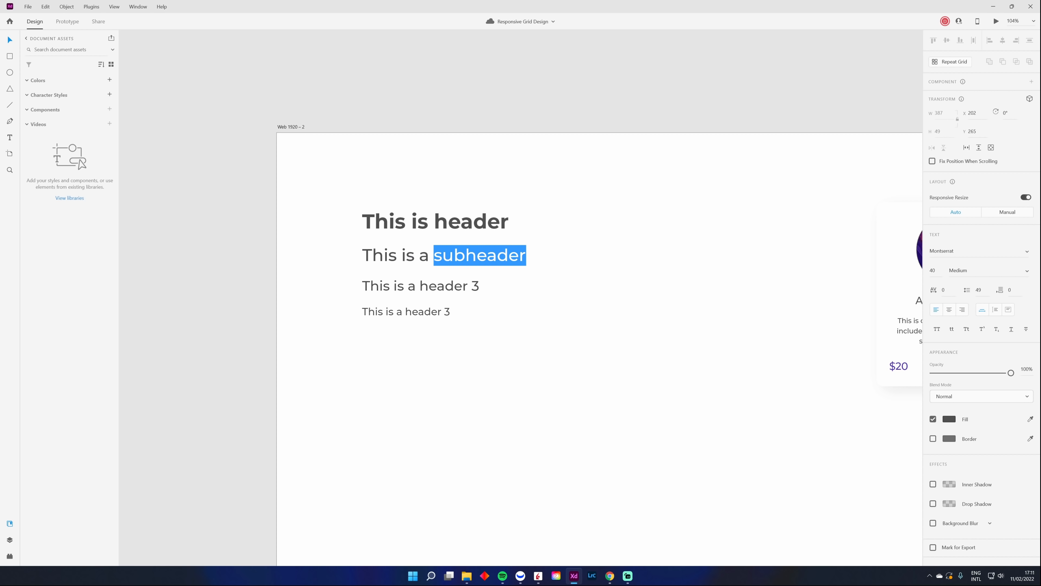
type("h2")
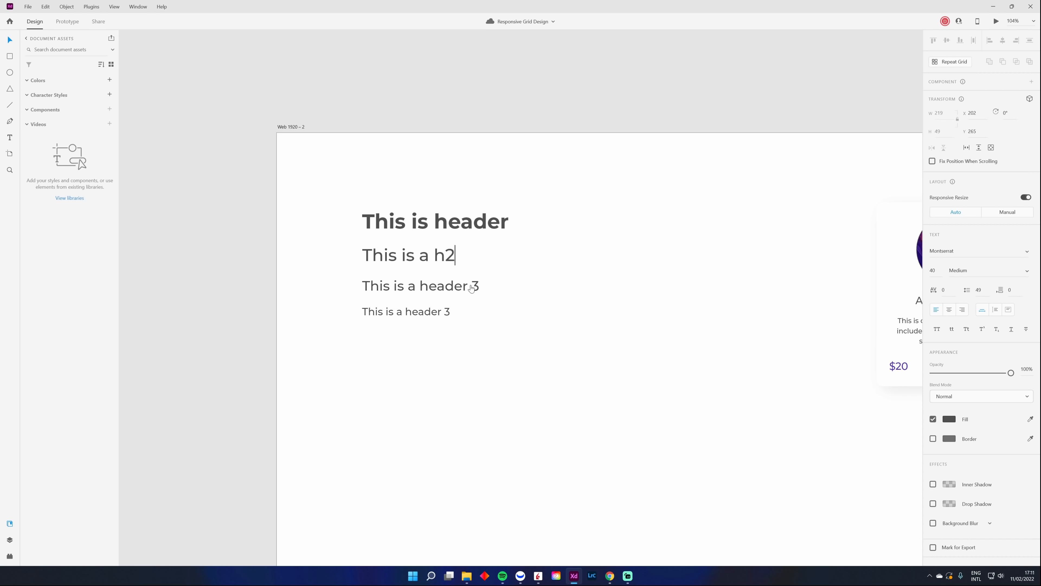
key("Escape")
Examine the font size and weight of each text sample on the second artboard
left_click(442, 312)
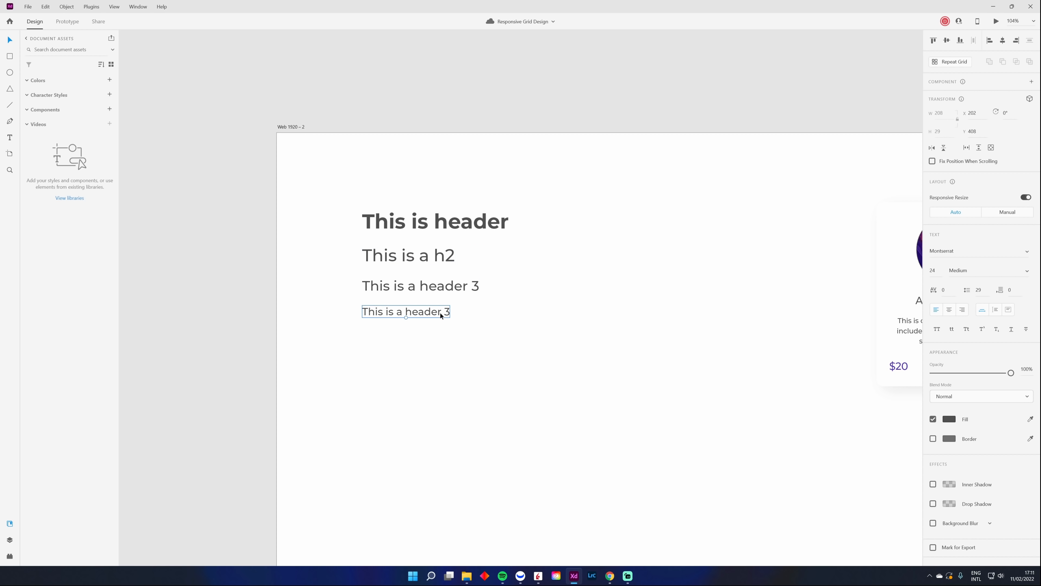
left_click(477, 328)
left_click(450, 230)
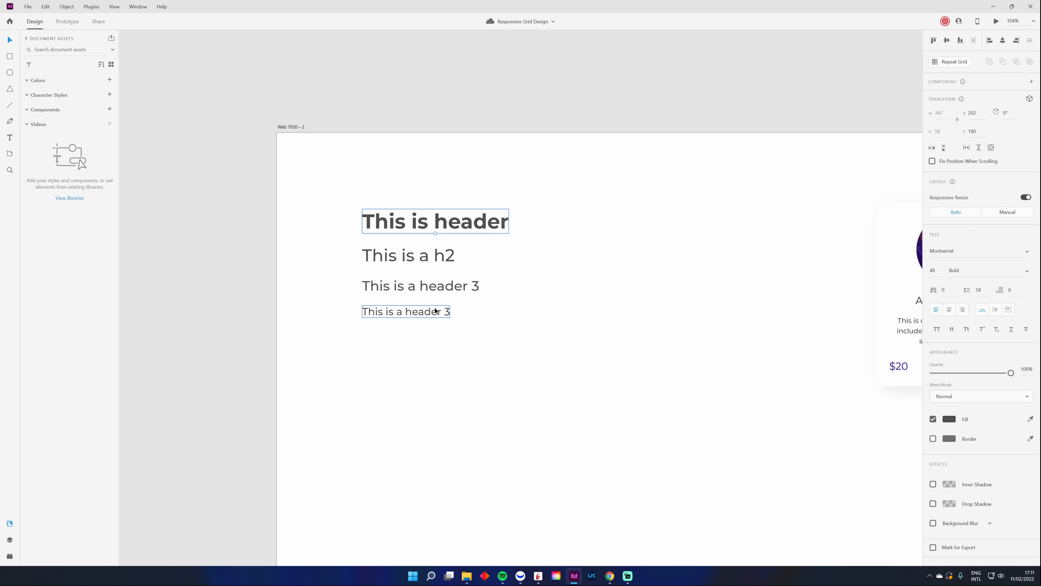
left_click(980, 270)
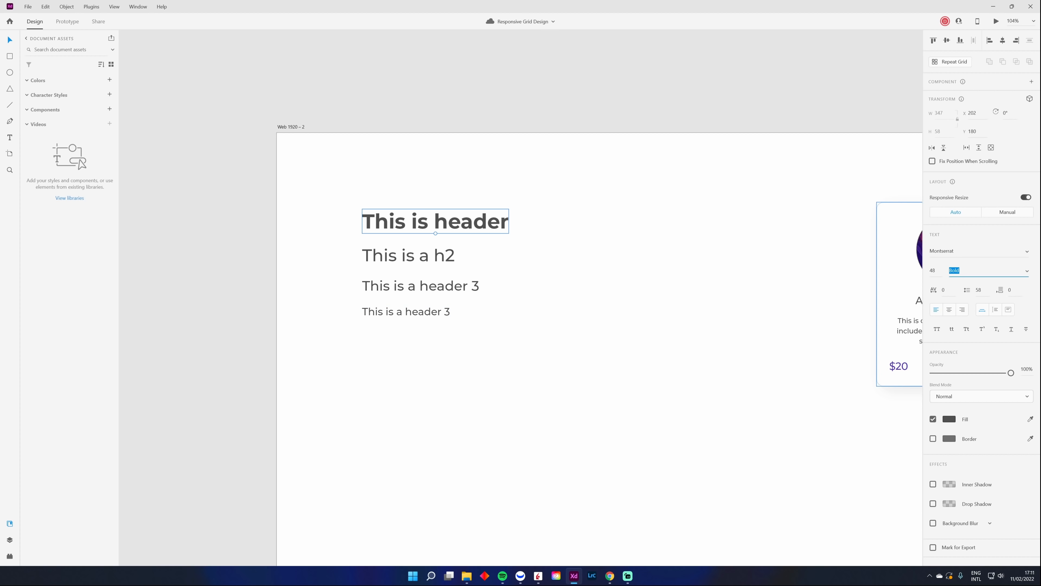
left_click(488, 234)
left_click(498, 260)
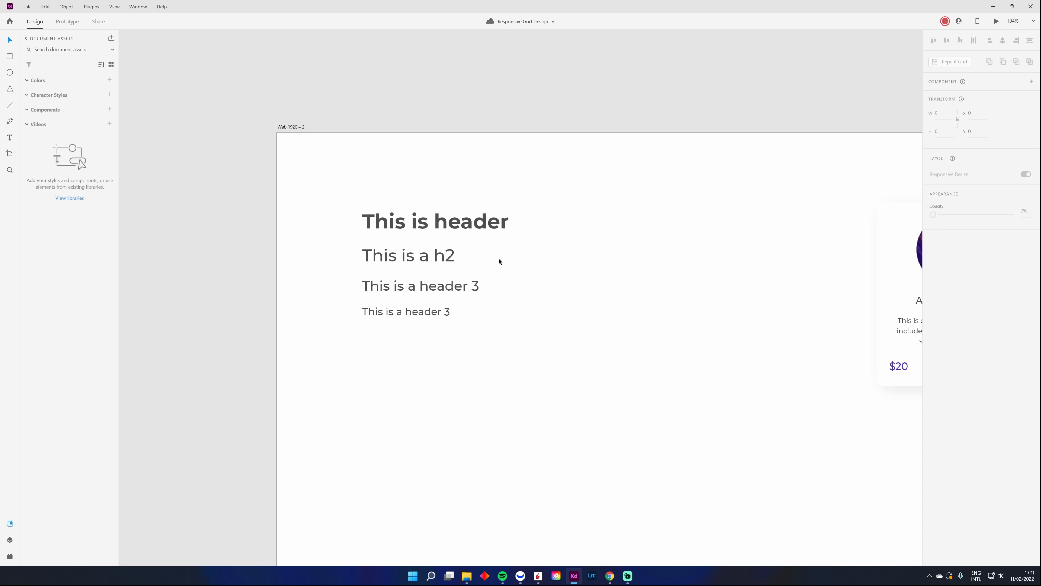
left_click(457, 231)
left_click(429, 263)
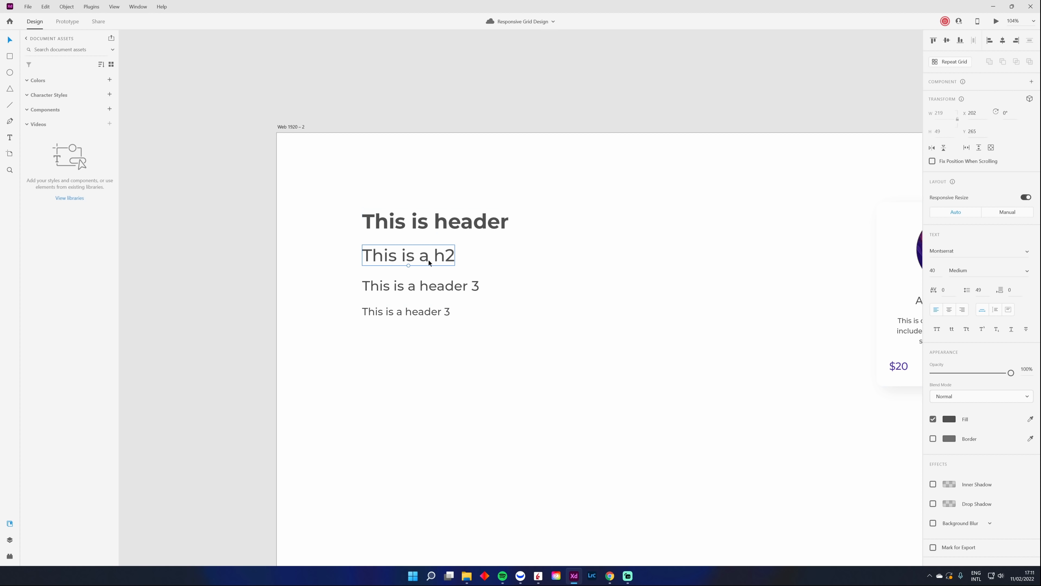
left_click(444, 288)
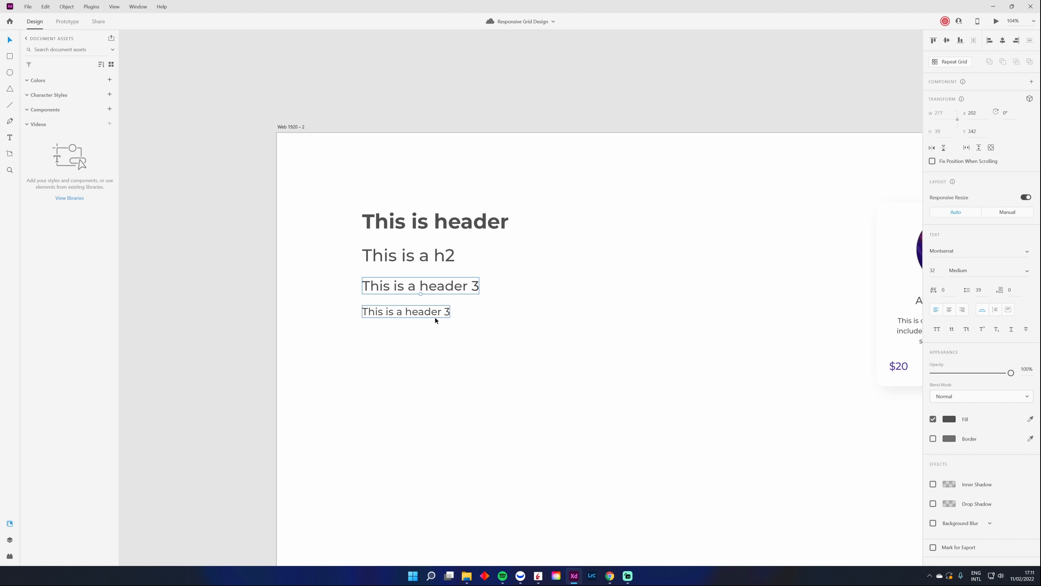
Replace "header 3" with "paragraph" in the smallest text sample so it reads "This is a paragraph"
double_click(442, 312)
left_click_drag(451, 313, 406, 313)
type("paragraph")
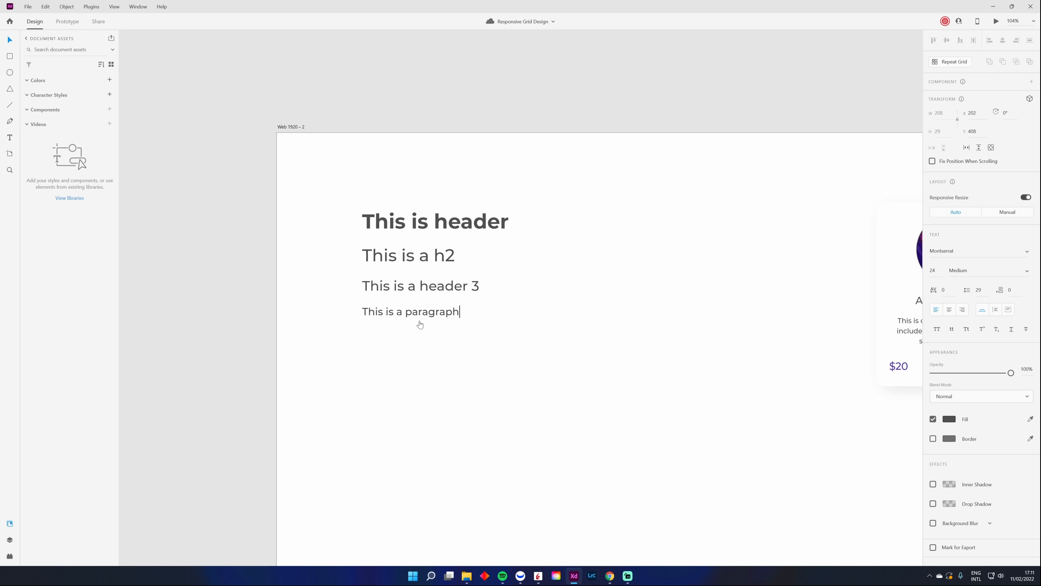
key("Escape")
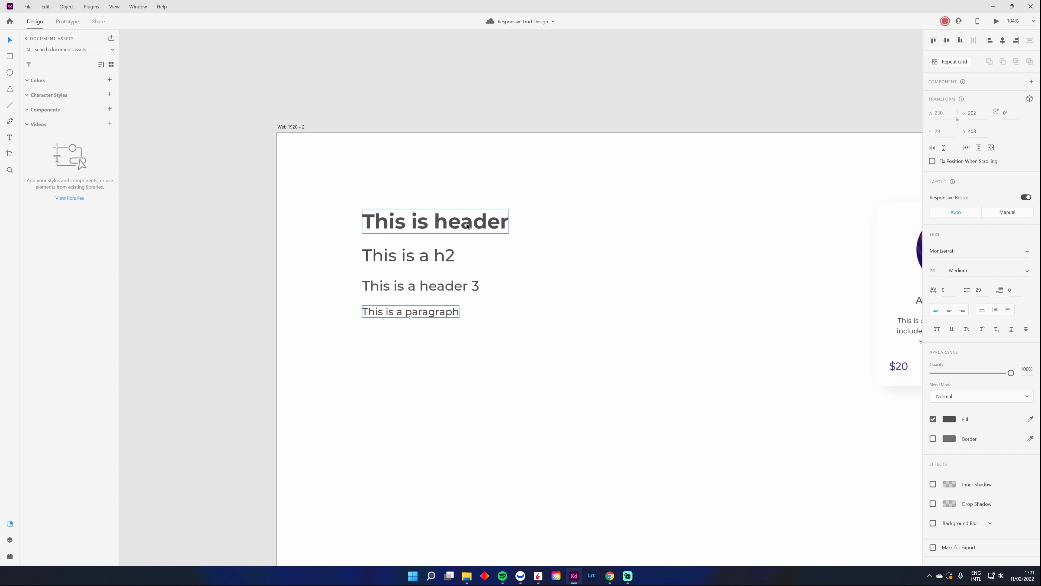
Compare the text properties of the main header and the paragraph sample
left_click(448, 225)
left_click(420, 313, "shift")
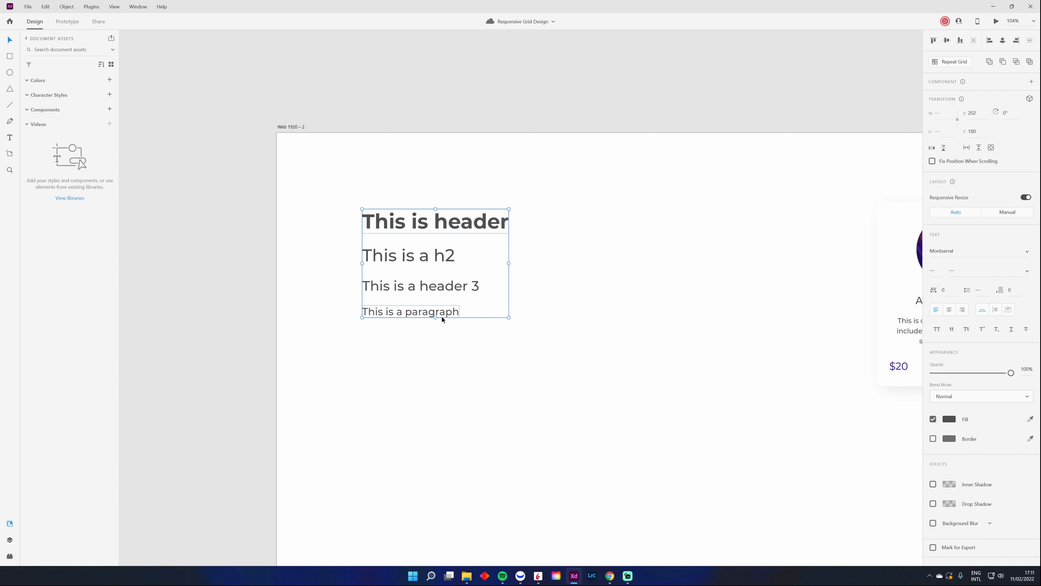
left_click(550, 298)
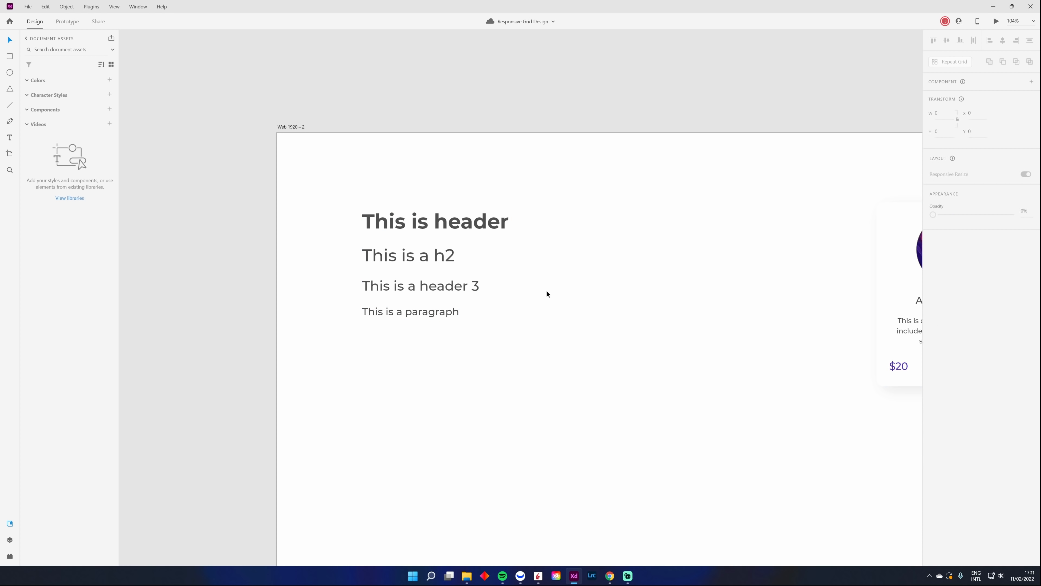
left_click(485, 221)
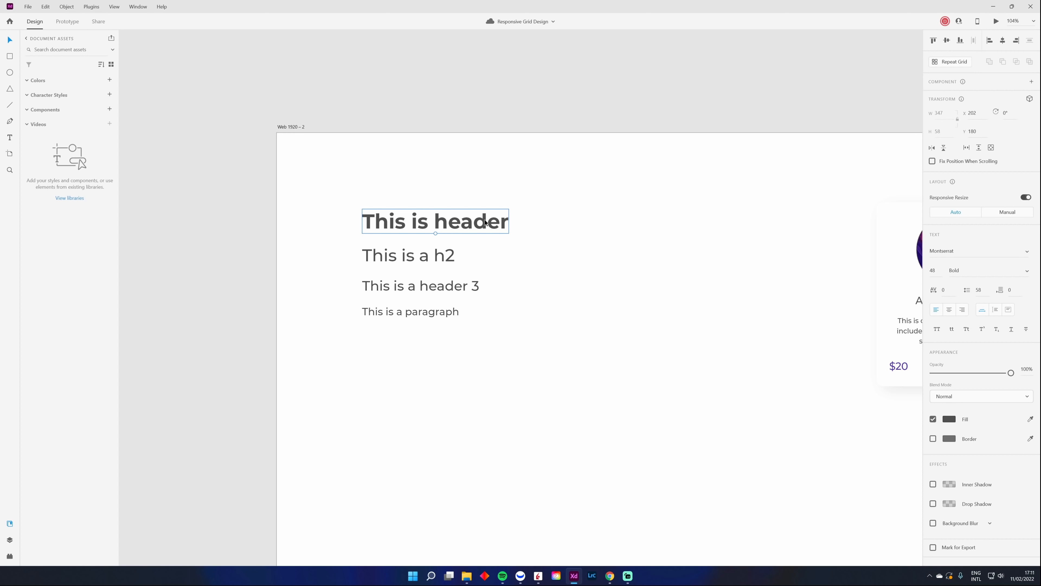
Try a font size of 16 on the paragraph sample and undo the change
left_click(448, 311)
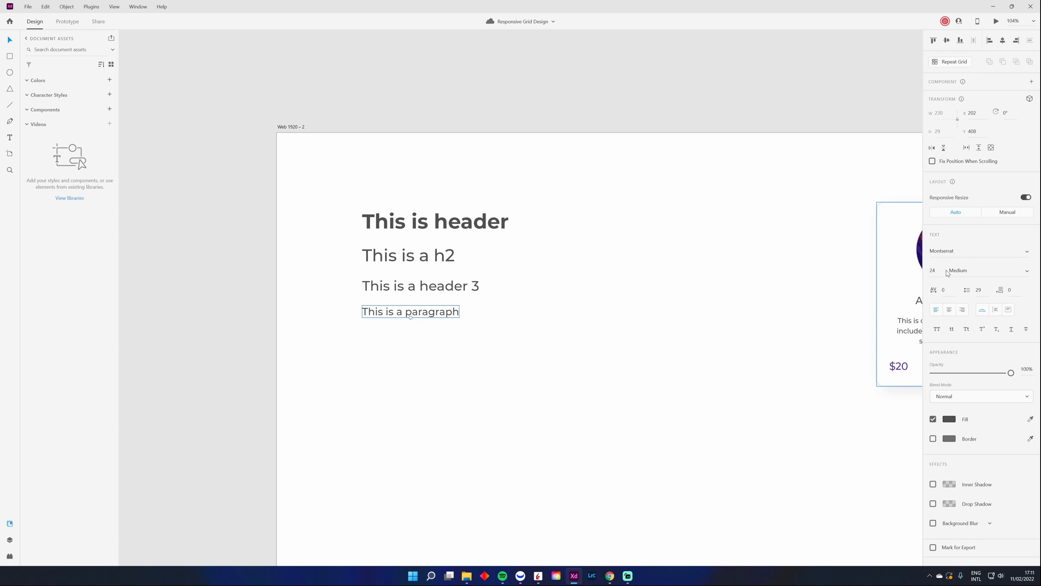
left_click(936, 270)
type("16")
key("Return")
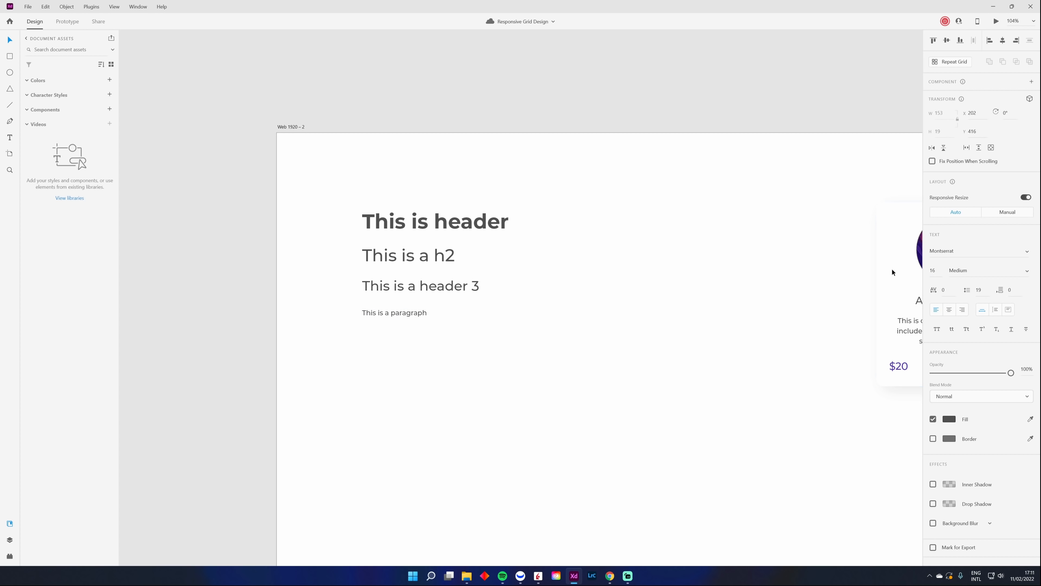
scroll(365, 303, "up", 1)
scroll(365, 303, "up", 5)
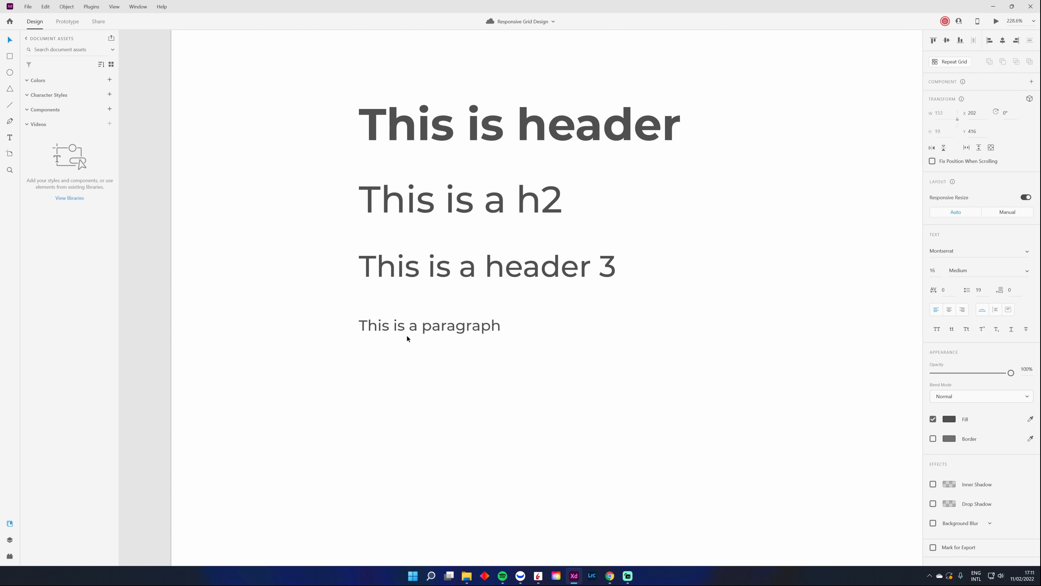
key("ctrl+z")
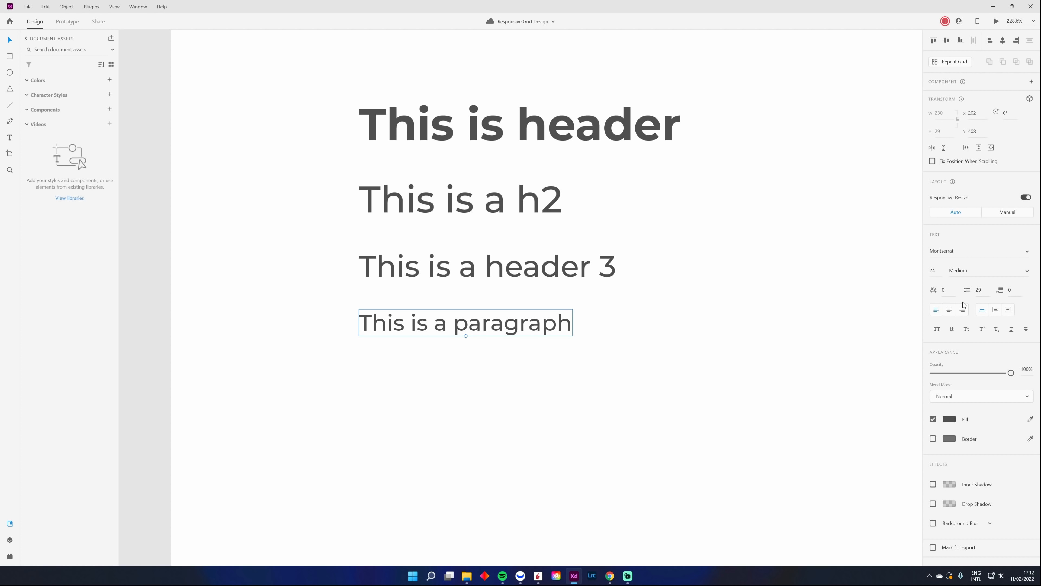
Review the size steps of the type scale from the paragraph sample up to the main header
scroll(707, 320, "down", 5)
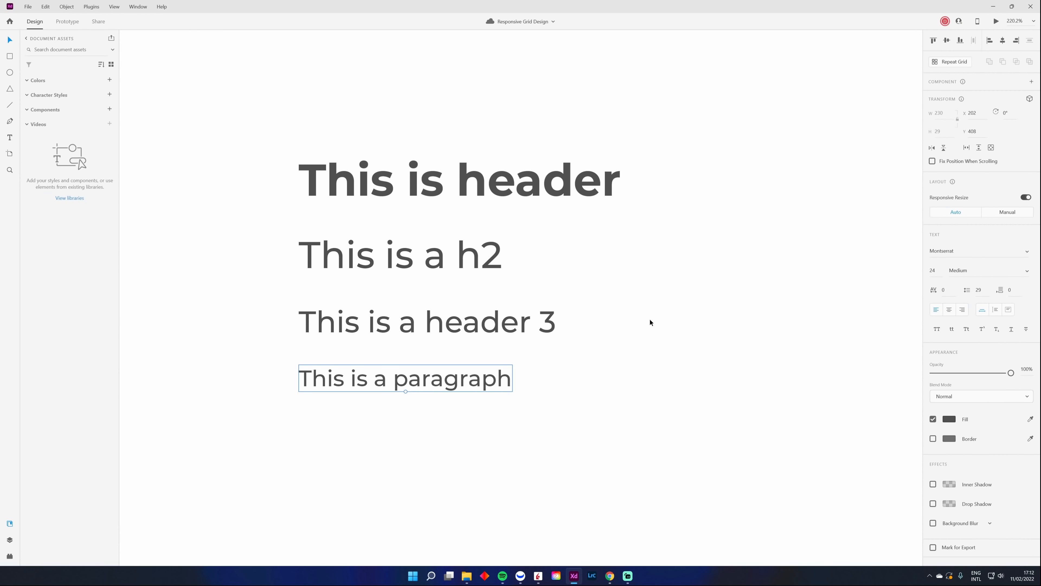
left_click(507, 198)
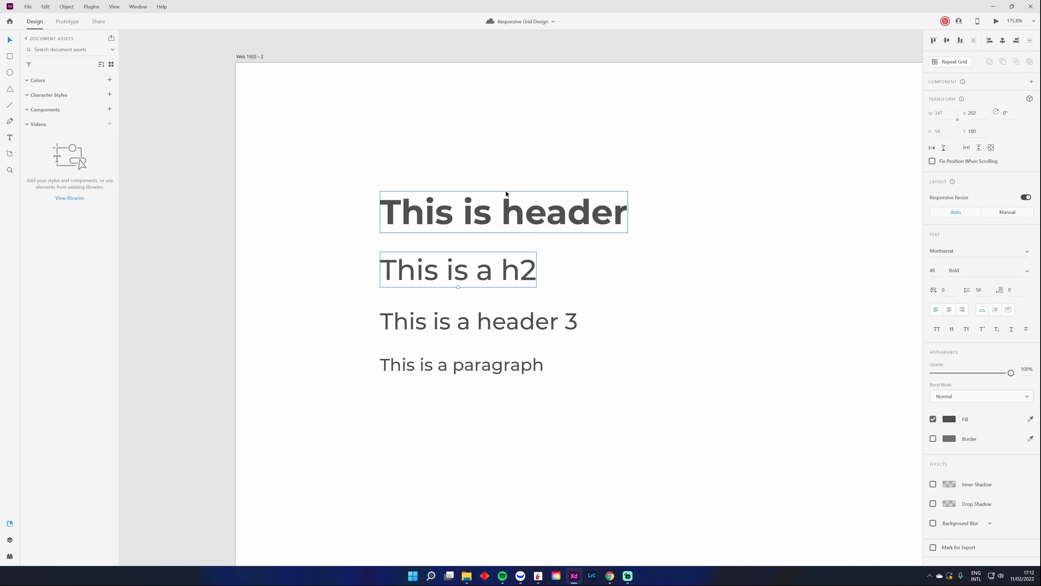
left_click(621, 380)
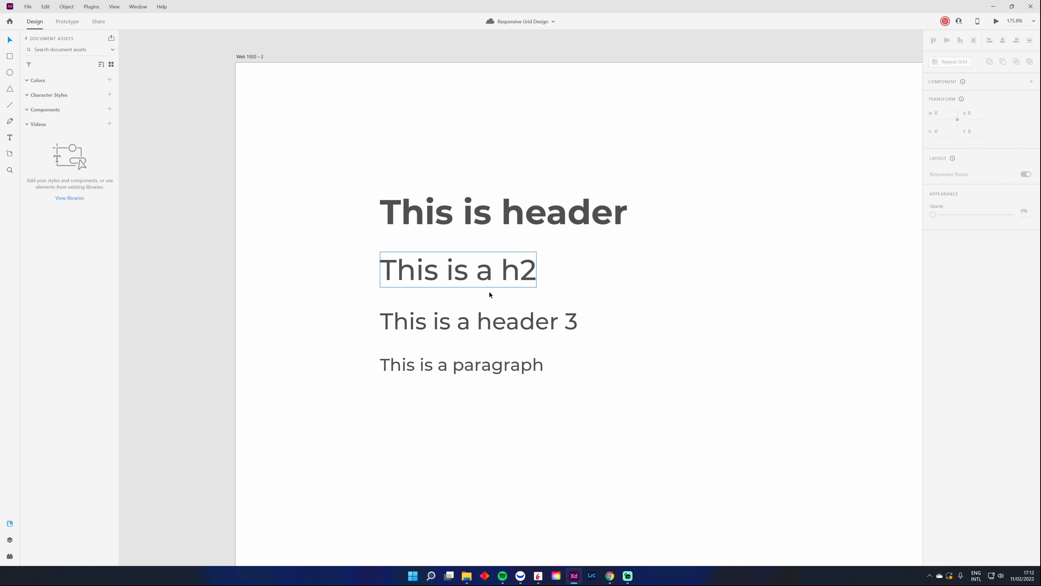
left_click(443, 363)
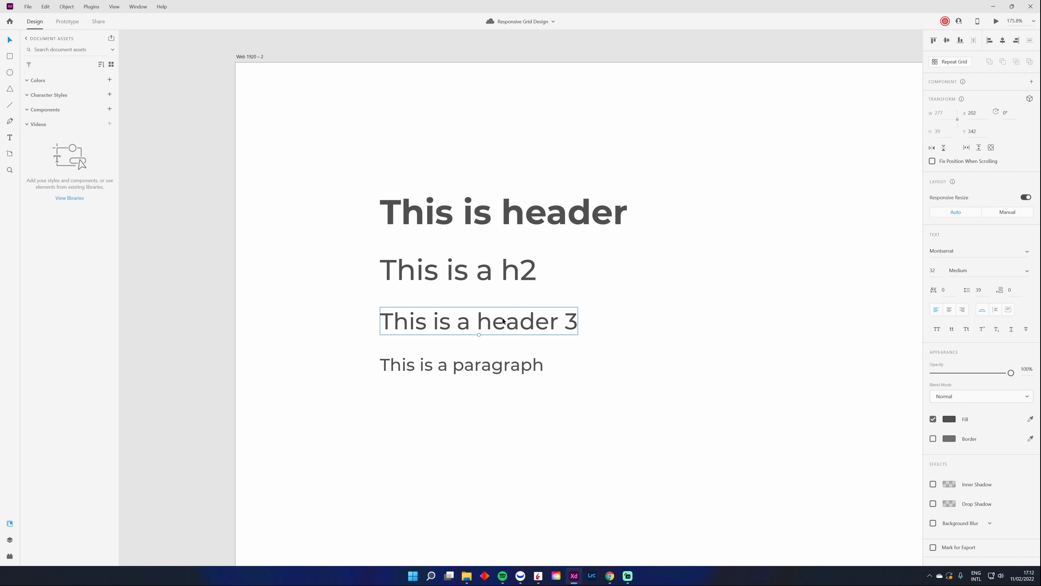
left_click(463, 283)
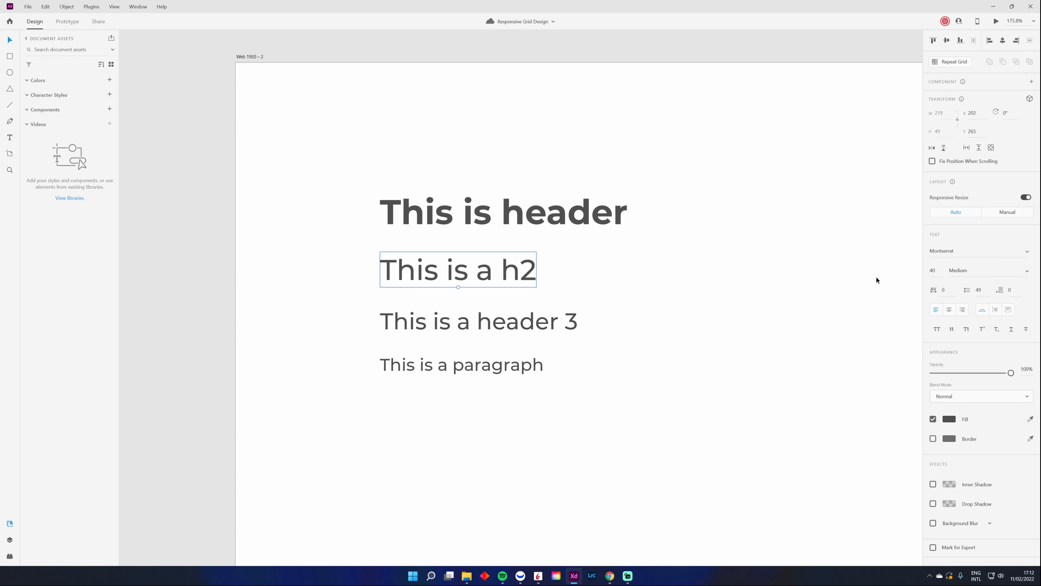
left_click(504, 208)
left_click(635, 352)
scroll(646, 361, "down", 5)
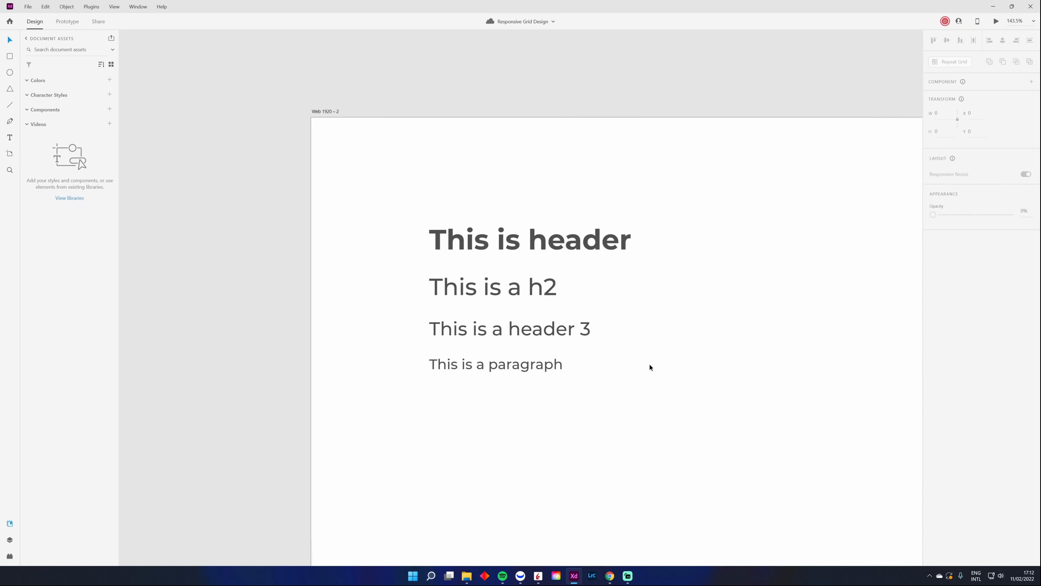
Duplicate the four text samples as a second column beside the originals on the Web 1920 – 2 artboard
left_click_drag(688, 375, 632, 389)
left_click_drag(626, 248, 472, 386)
left_click_drag(492, 327, 668, 338, "alt")
left_click(597, 413)
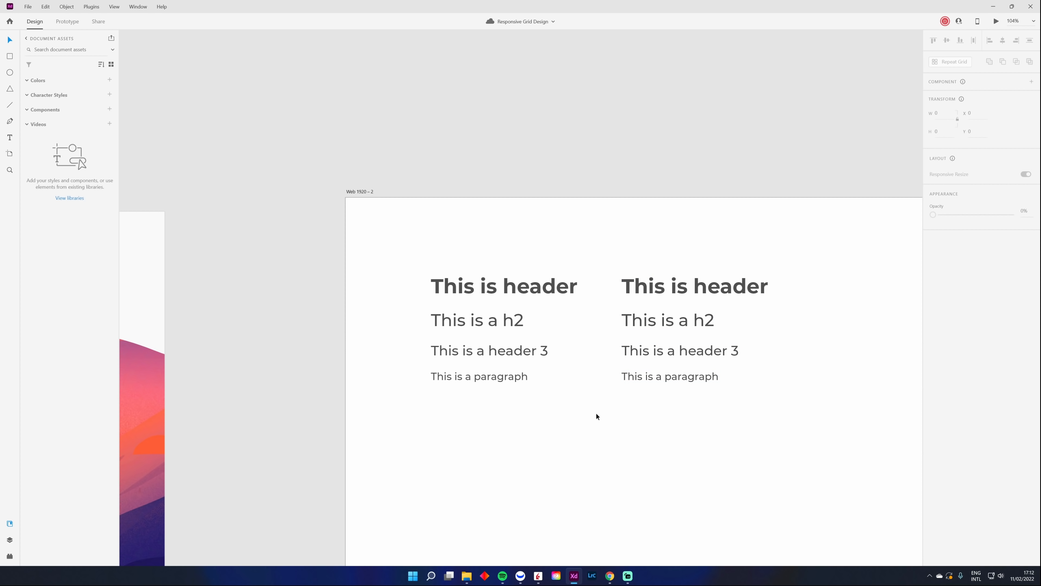
Reduce the font size of the duplicated h2 sample and set the duplicated header 3 sample to 22
left_click(675, 298)
left_click(662, 317)
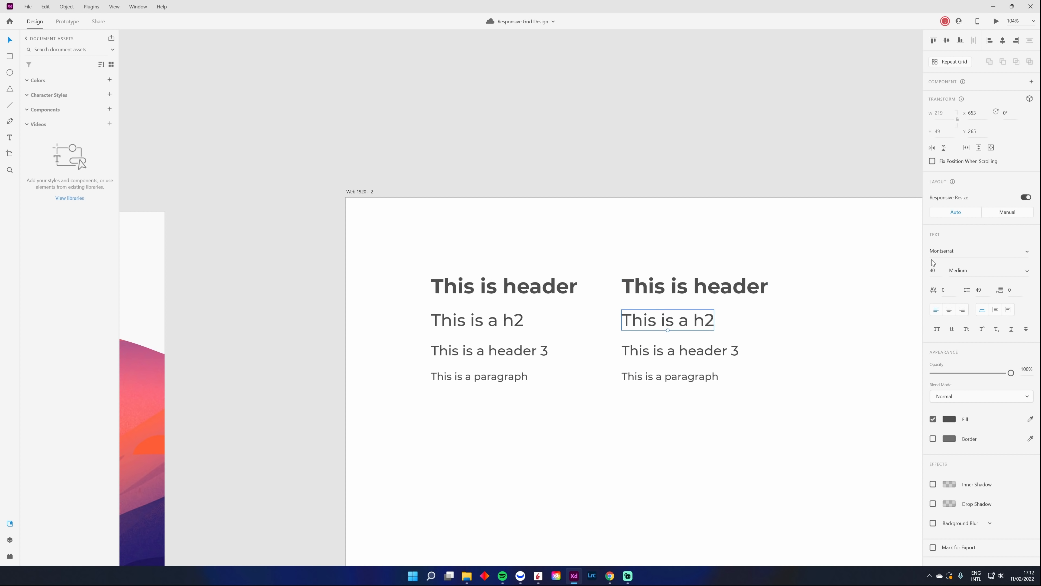
left_click(704, 362)
left_click(705, 355)
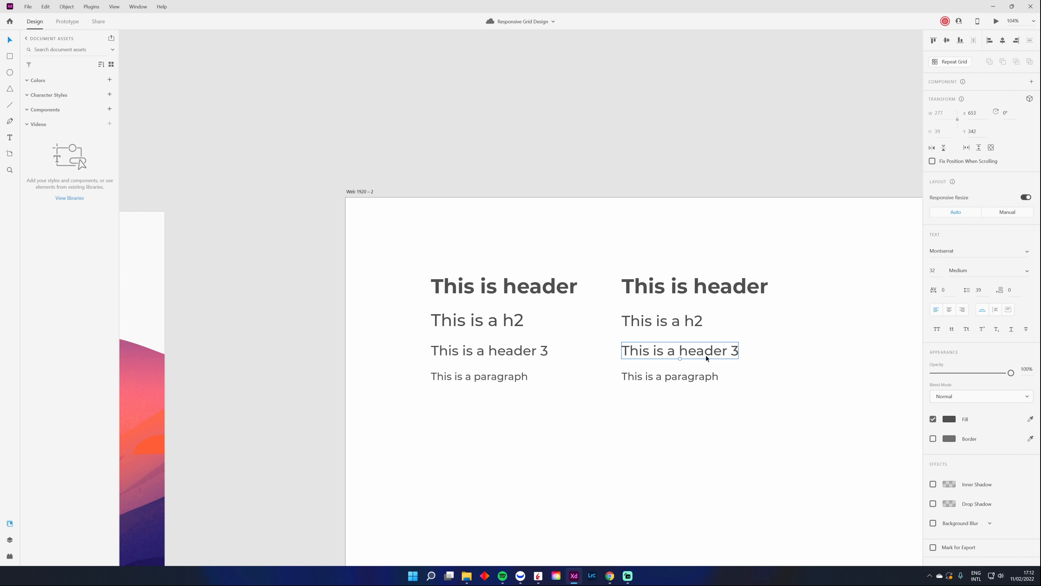
left_click(932, 271)
type("22")
key("Return")
Set the font size of the duplicated paragraph sample to 16
left_click(672, 377)
left_click(935, 270)
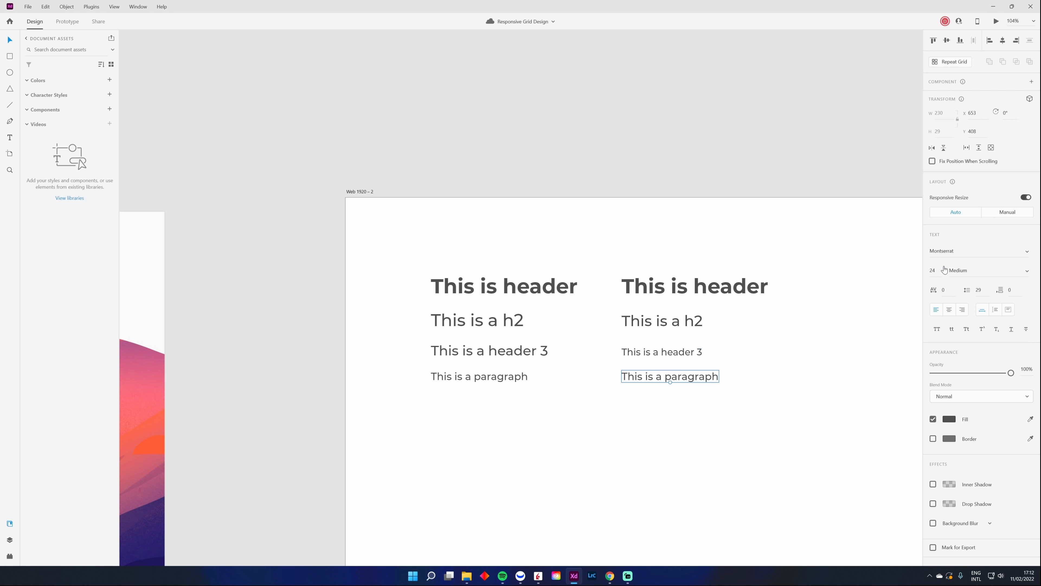
type("16")
key("Return")
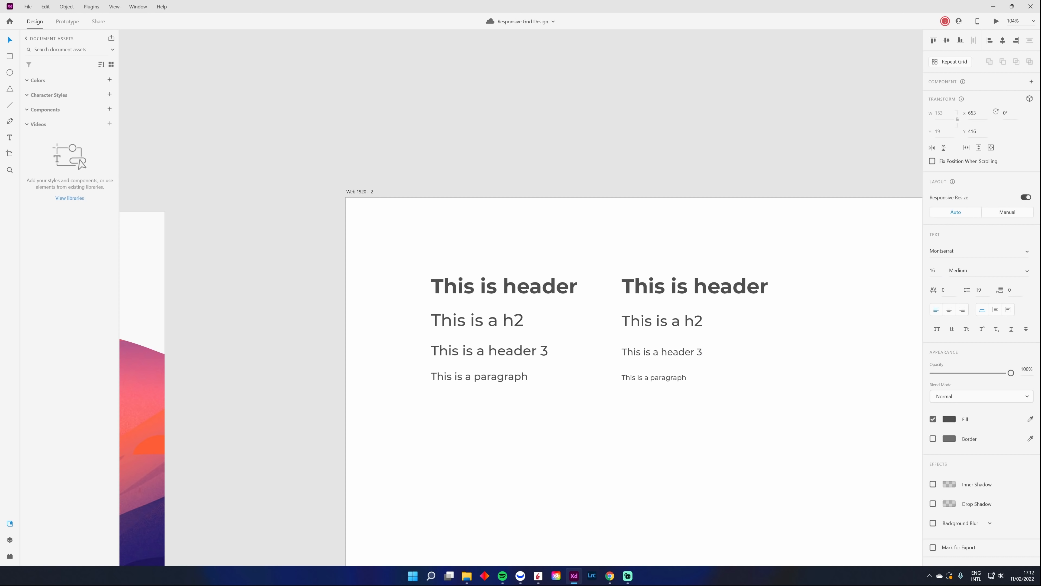
Delete the duplicated column of text samples, keeping only the original four
left_click(739, 422)
left_click_drag(760, 427, 717, 414)
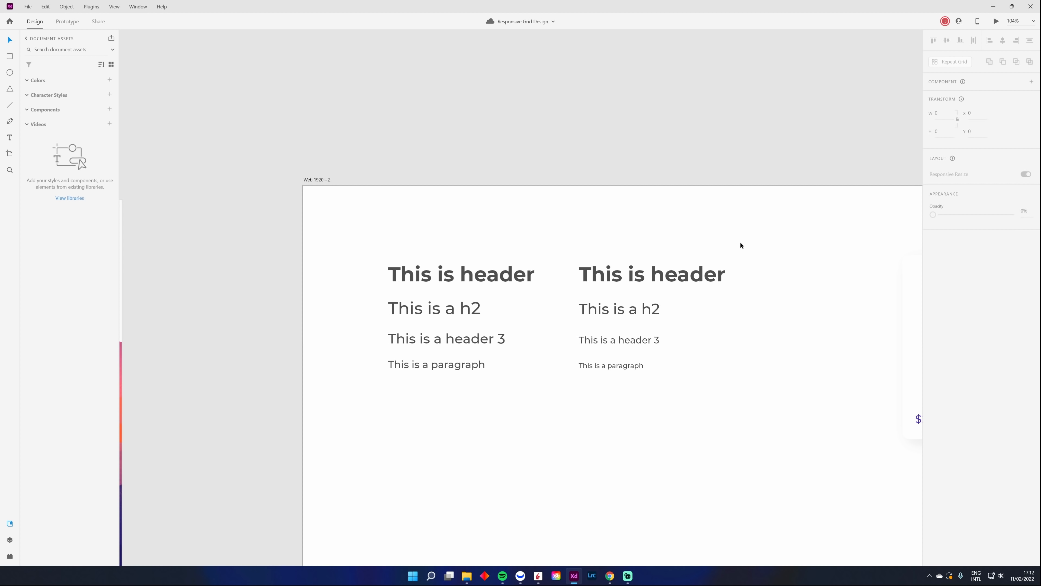
left_click_drag(740, 242, 593, 481)
key("Delete")
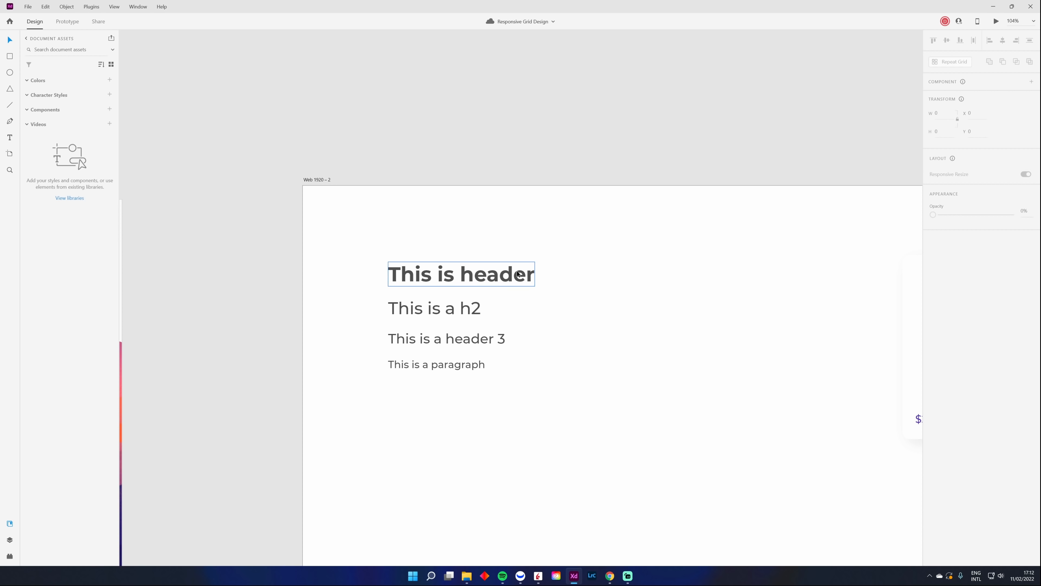
Add the main header's character style to the document assets
scroll(438, 288, "up", 5)
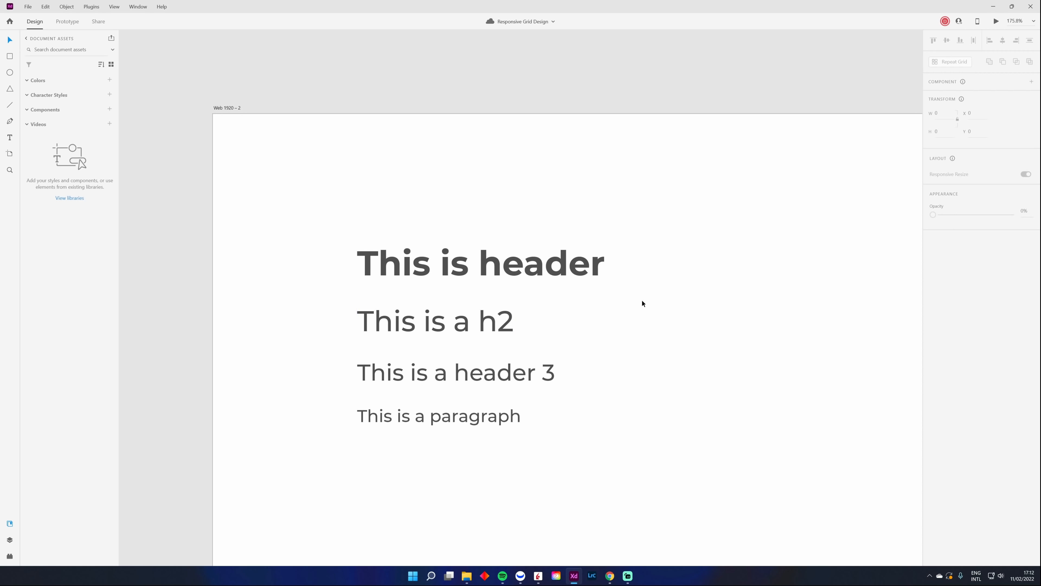
scroll(587, 256, "left", 3)
left_click(587, 256)
right_click(649, 259)
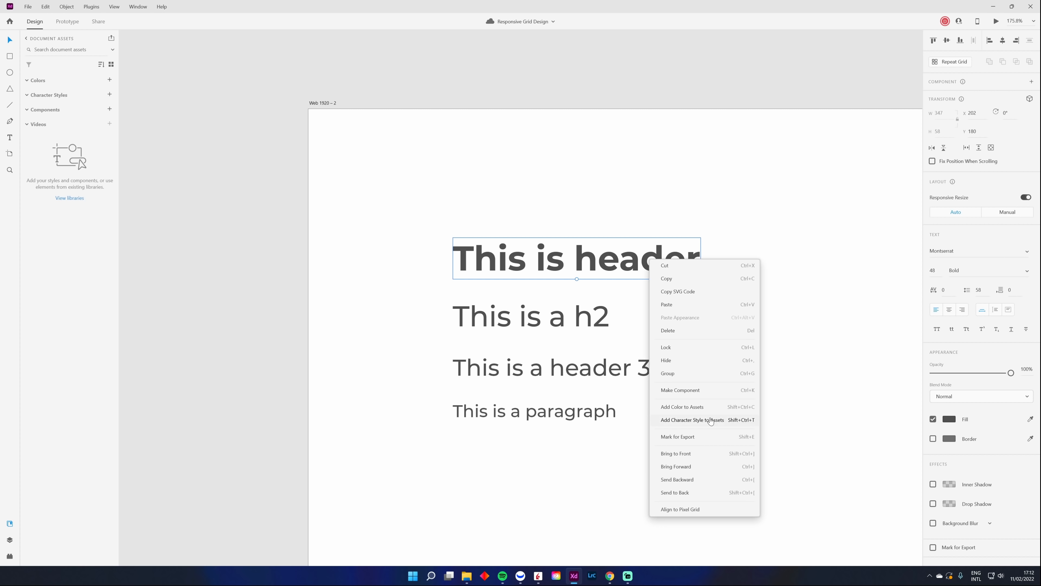
left_click(693, 420)
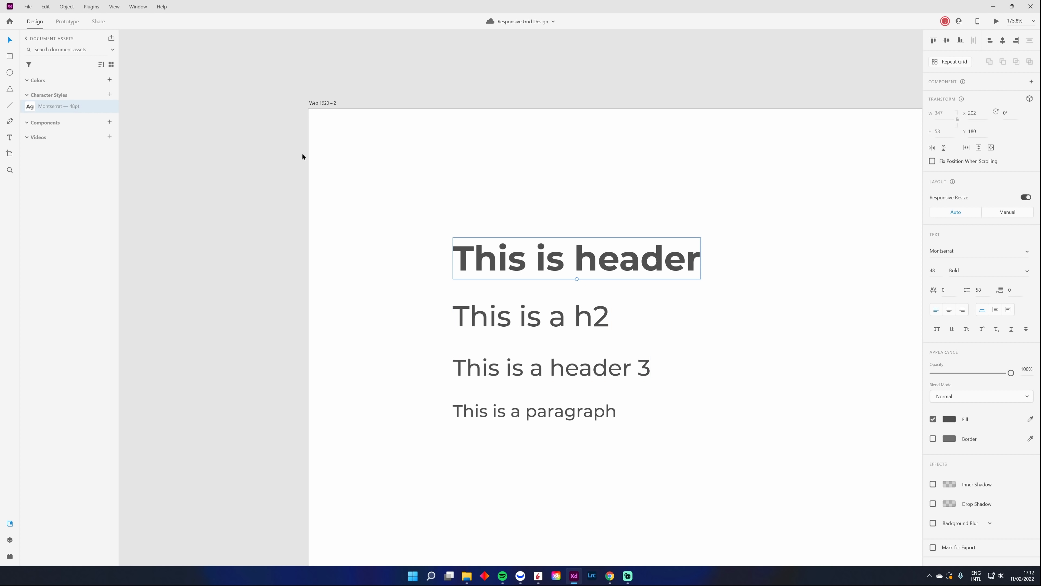
Add the character styles of the h2, header 3 and paragraph samples to the document assets
right_click(530, 314)
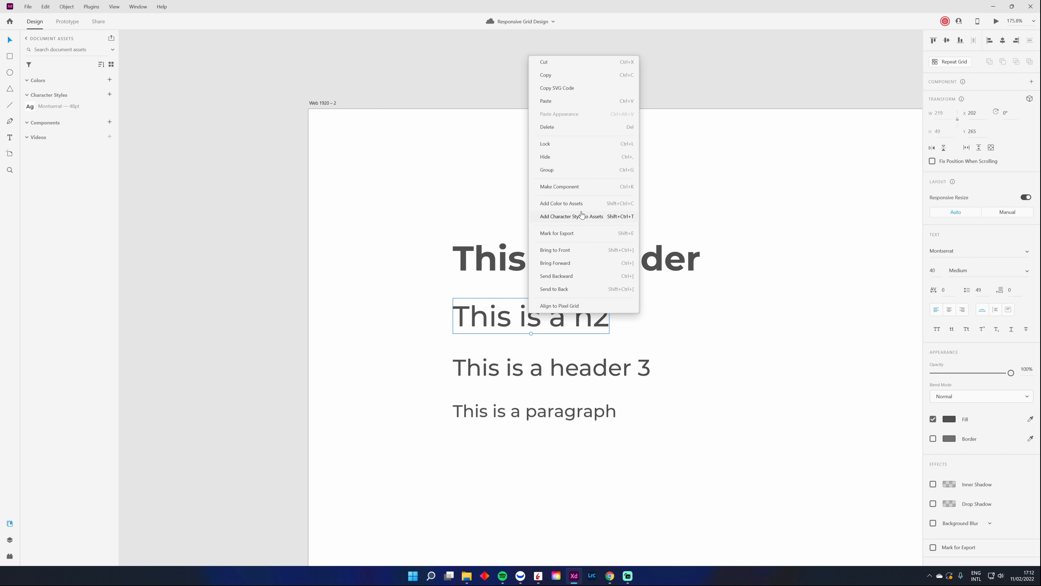
left_click(582, 217)
right_click(600, 361)
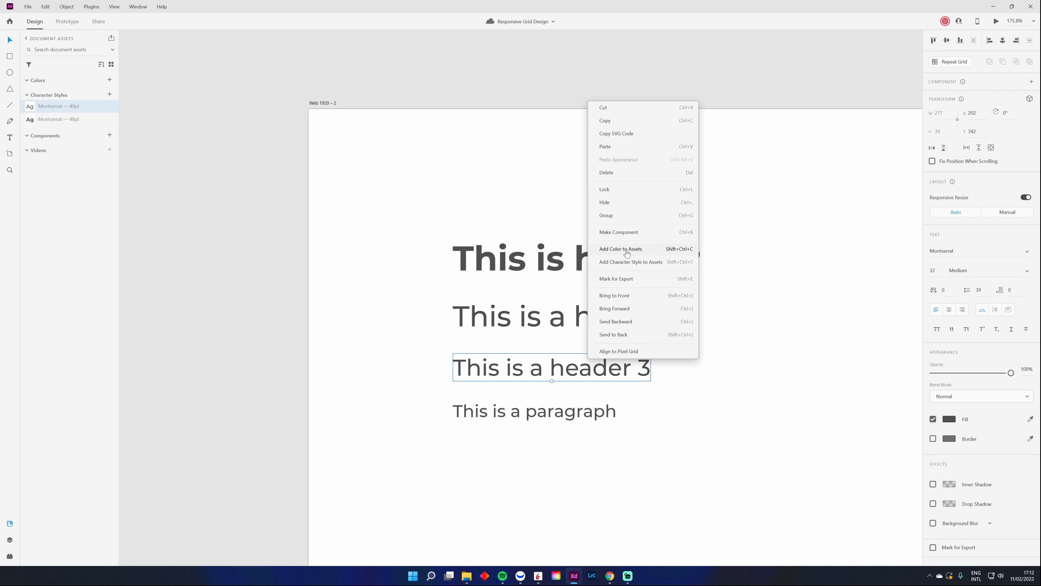
left_click(633, 265)
right_click(573, 412)
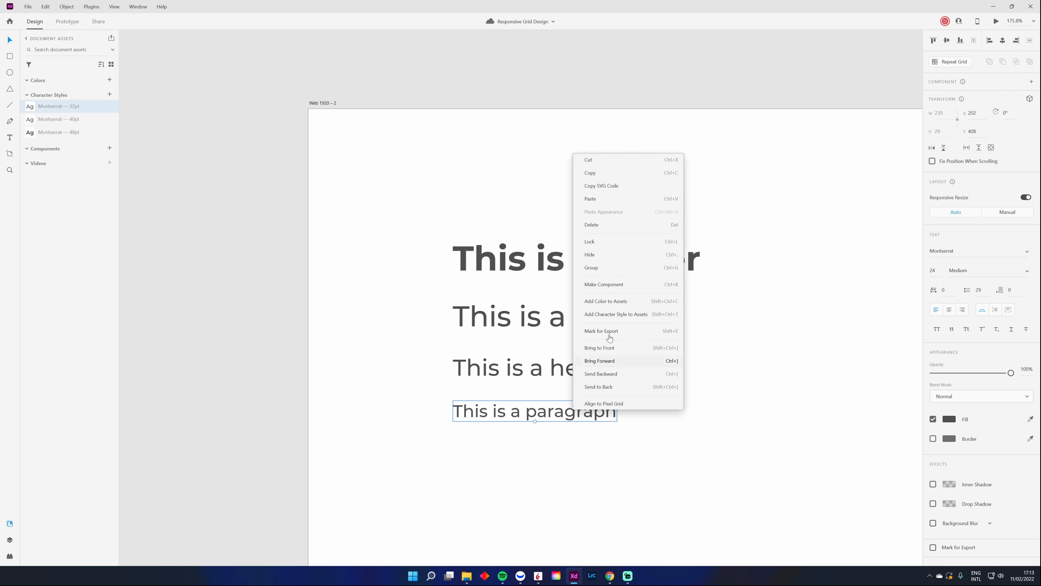
left_click(633, 315)
left_click(660, 349)
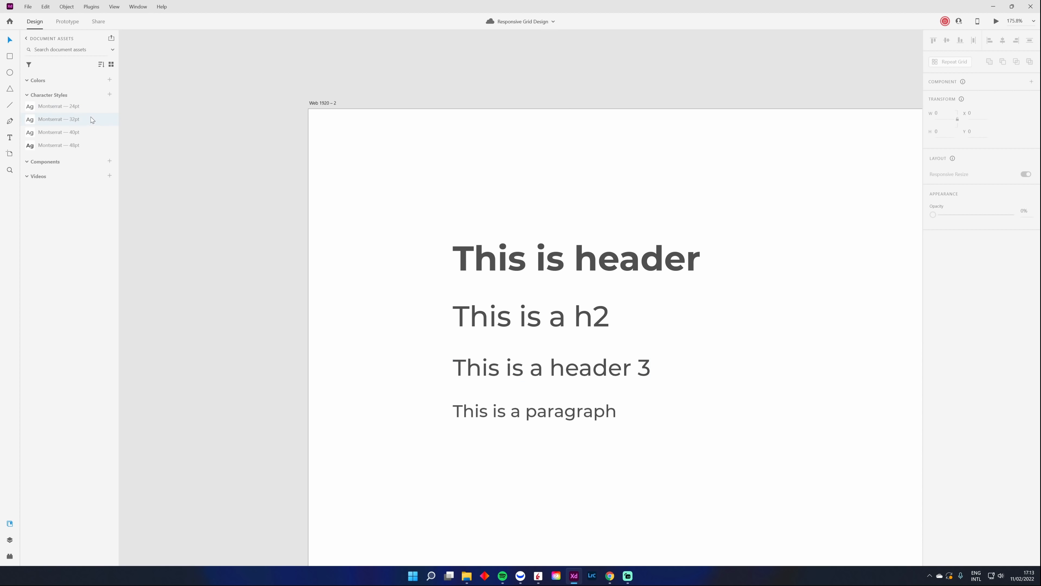
Rename the Montserrat 24pt character style as "Paragraph"
double_click(61, 108)
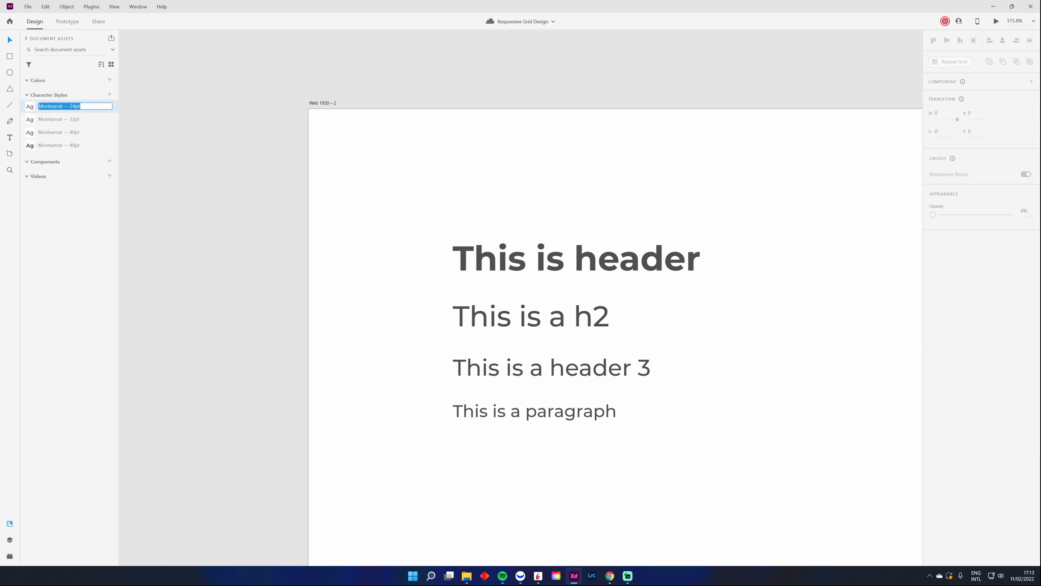
type("Parahraphtaph")
key("Return")
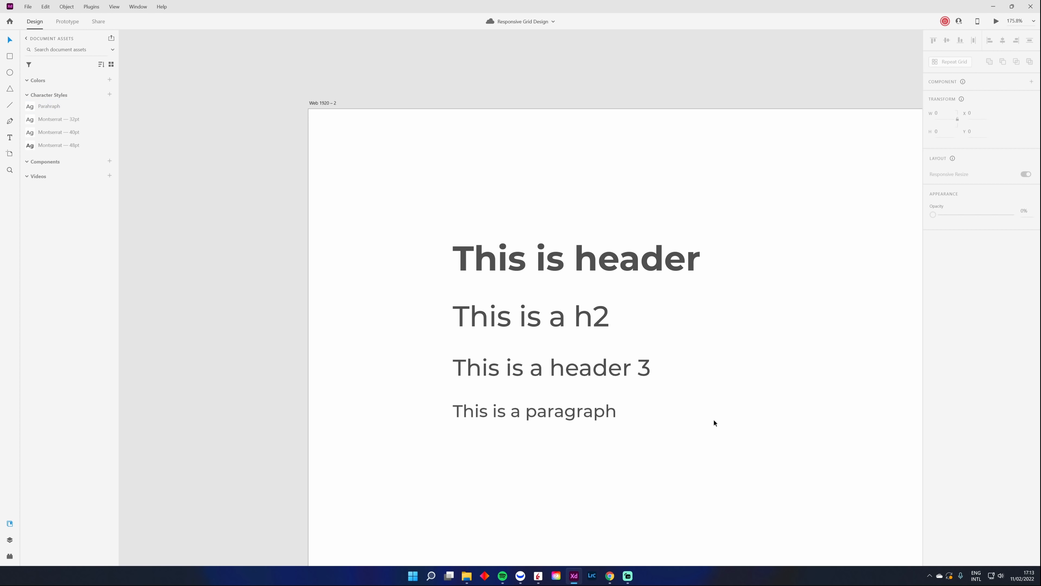
Add the text "Welcome to Aura" below the samples and apply the Montserrat 48pt character style to it
scroll(714, 421, "down", 4)
scroll(713, 421, "right", 3)
scroll(619, 327, "down", 3)
scroll(520, 284, "down", 2)
scroll(519, 283, "right", 1)
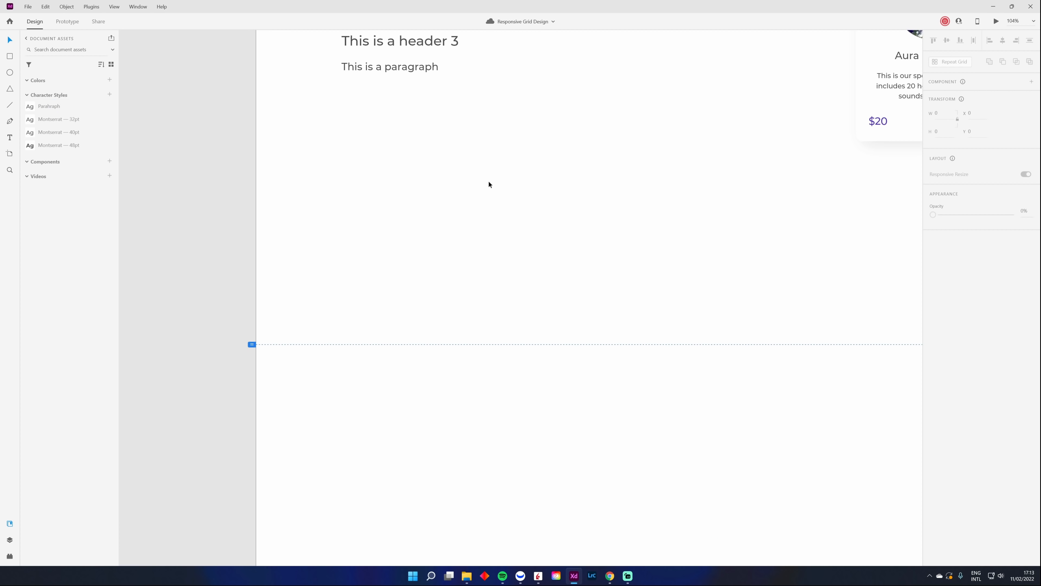
left_click_drag(488, 182, 403, 246)
left_click(13, 139)
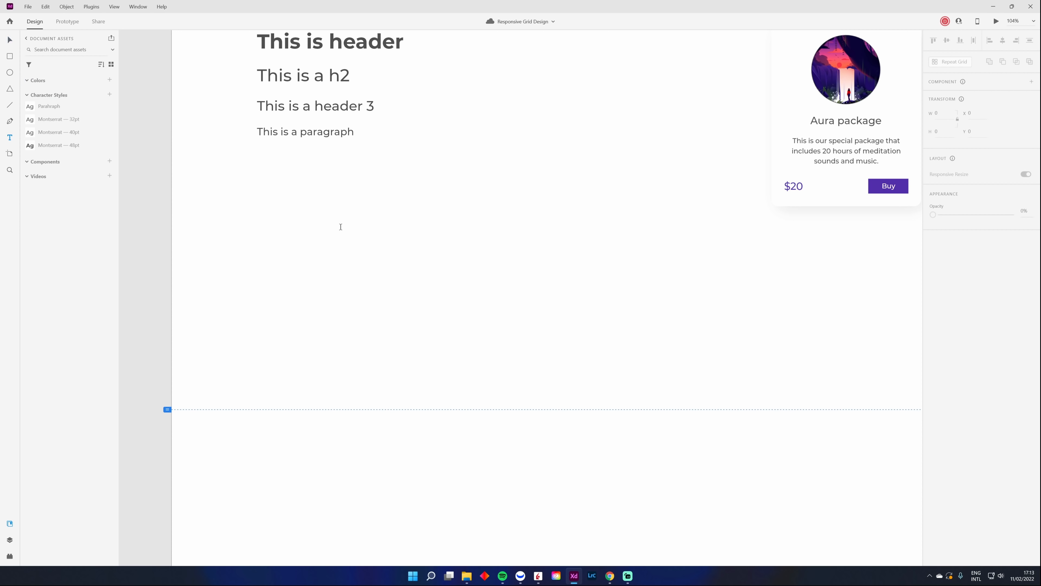
left_click(341, 241)
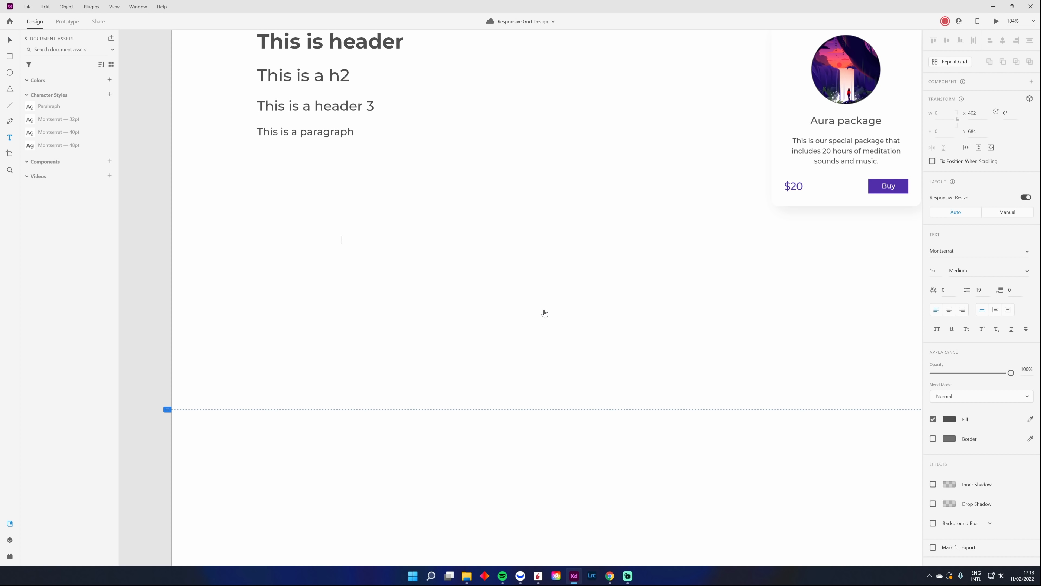
type("Welcome to Aura")
key("Escape")
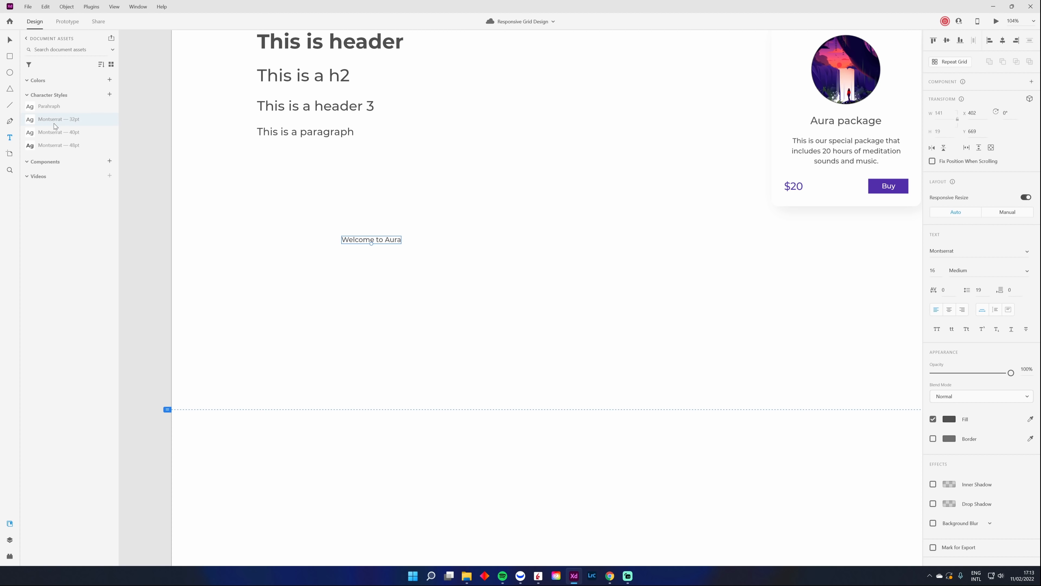
left_click(59, 151)
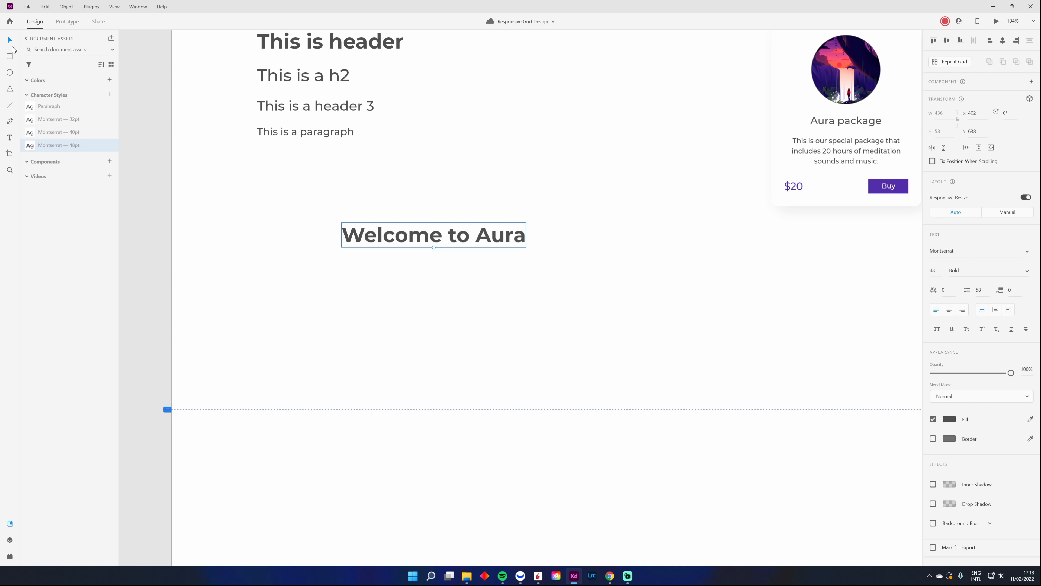
left_click(10, 540)
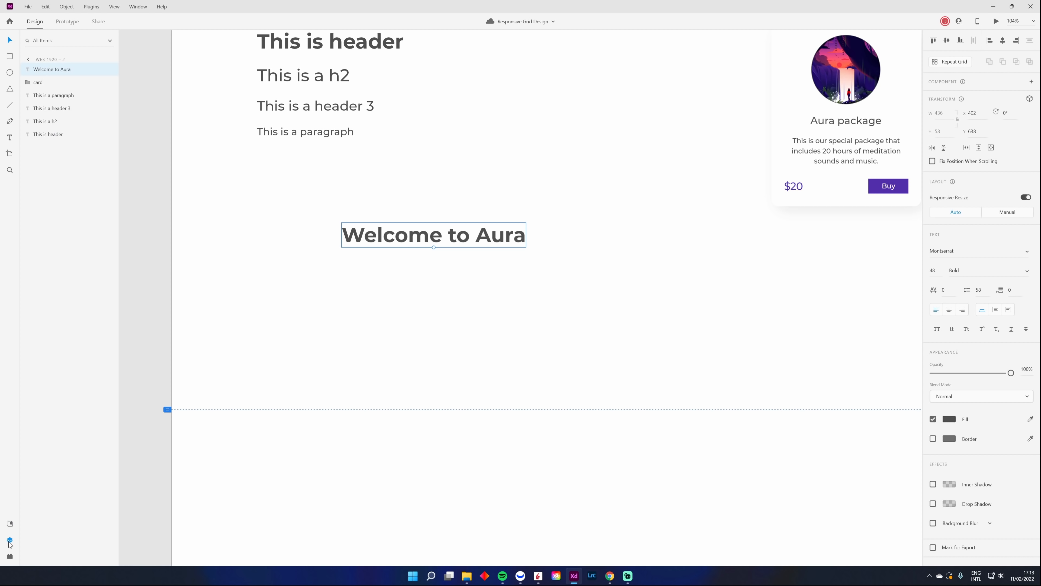
left_click(10, 543)
left_click(12, 539)
left_click(10, 525)
Delete the "Welcome to Aura" text from the artboard
left_click_drag(482, 258, 579, 337)
key("Delete")
Draw a square of about 74 by 74 below the paragraph sample, aligned with the samples' starting edge
scroll(471, 255, "down", 5)
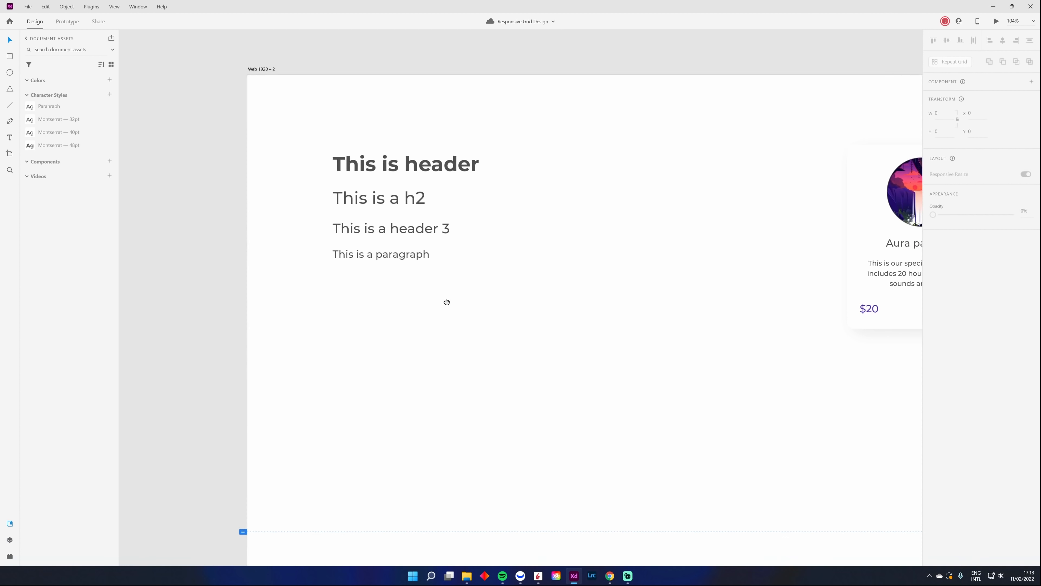
scroll(574, 288, "left", 5)
scroll(472, 223, "up", 3)
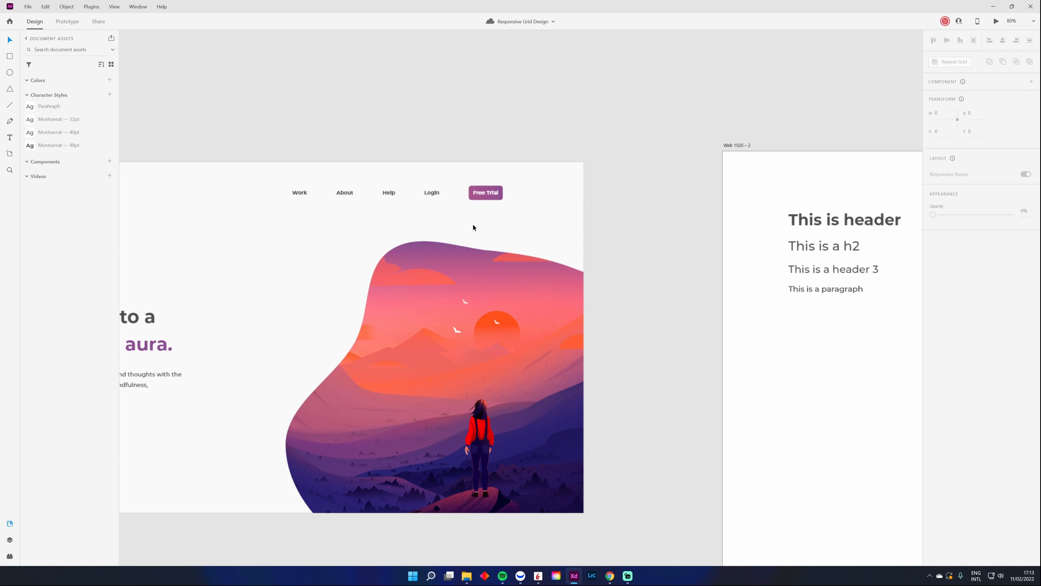
scroll(729, 290, "right", 10)
scroll(251, 195, "down", 3)
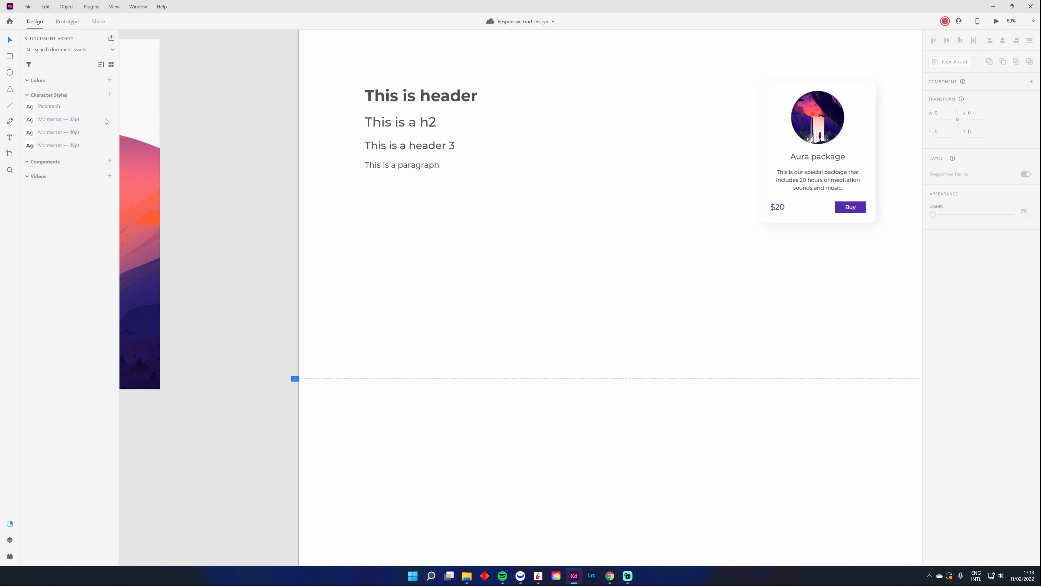
left_click(10, 56)
left_click_drag(363, 211, 389, 236)
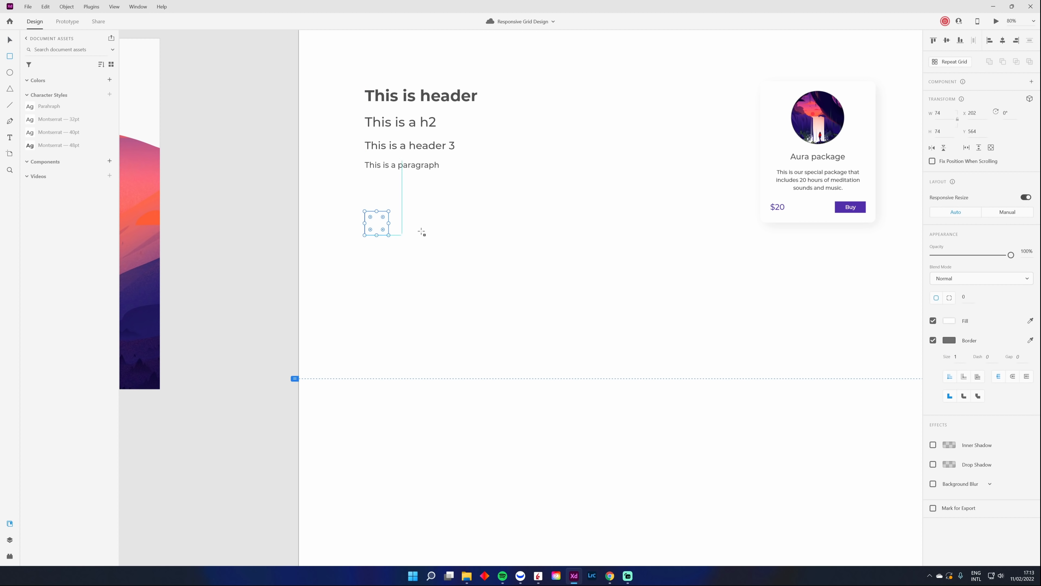
Match the small square's border colour to the main header by sampling the header's text colour
scroll(428, 259, "up", 2)
scroll(428, 259, "left", 8)
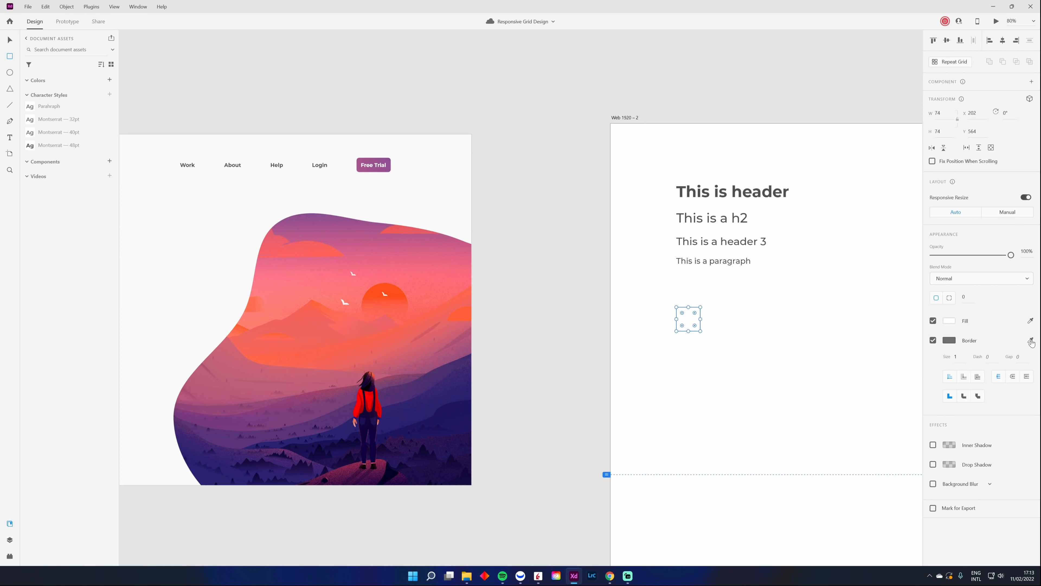
scroll(809, 189, "up", 5)
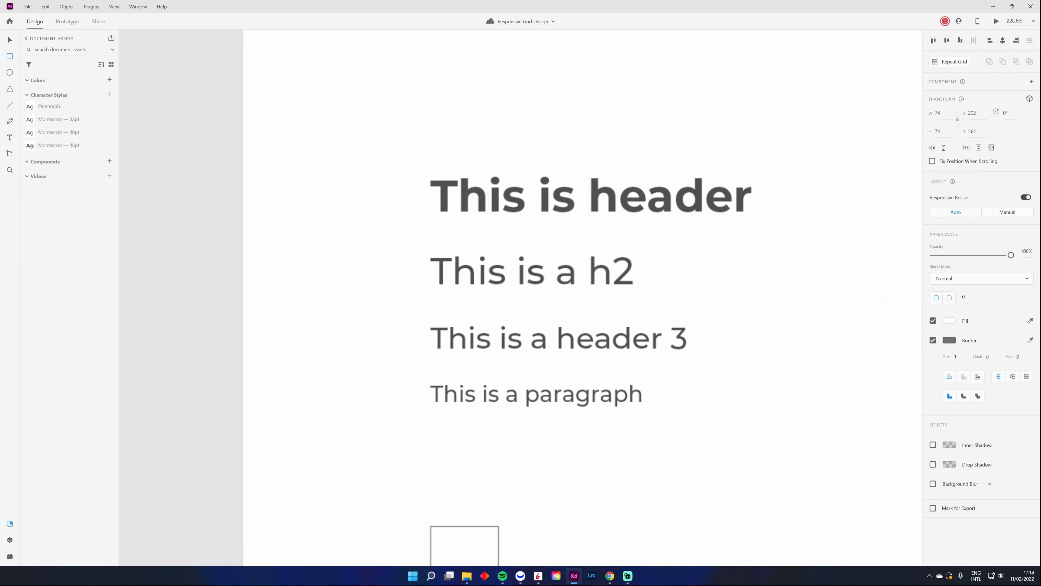
left_click(10, 40)
left_click(752, 201)
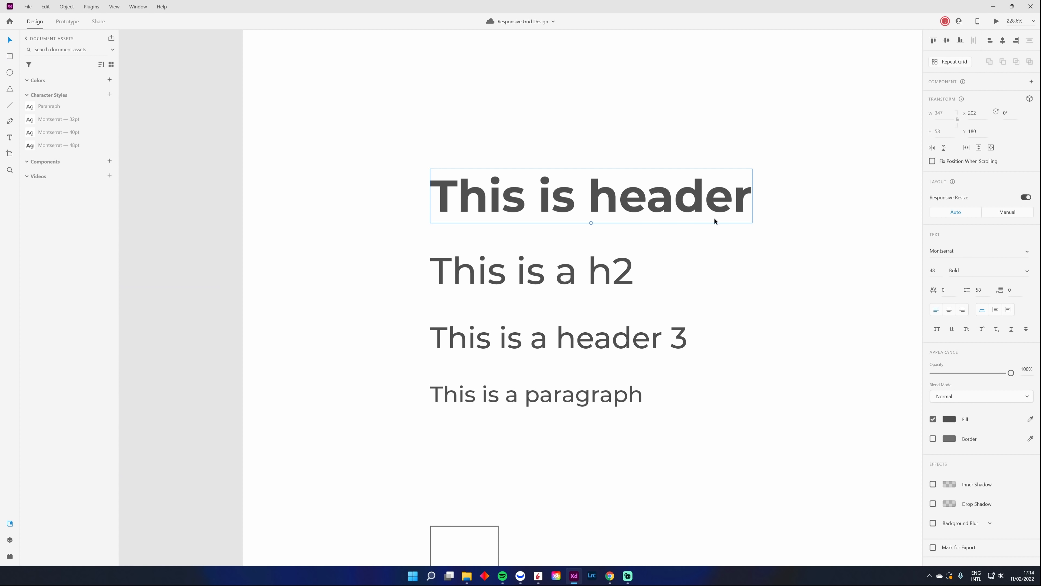
scroll(656, 279, "down", 2)
scroll(655, 279, "right", 1)
left_click(446, 475)
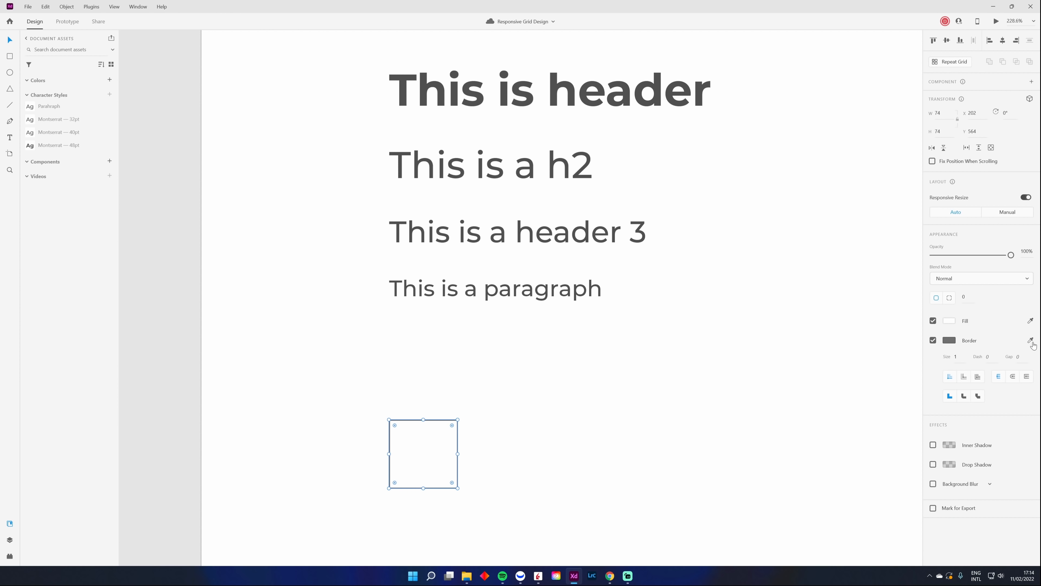
left_click(1032, 342)
left_click(668, 92)
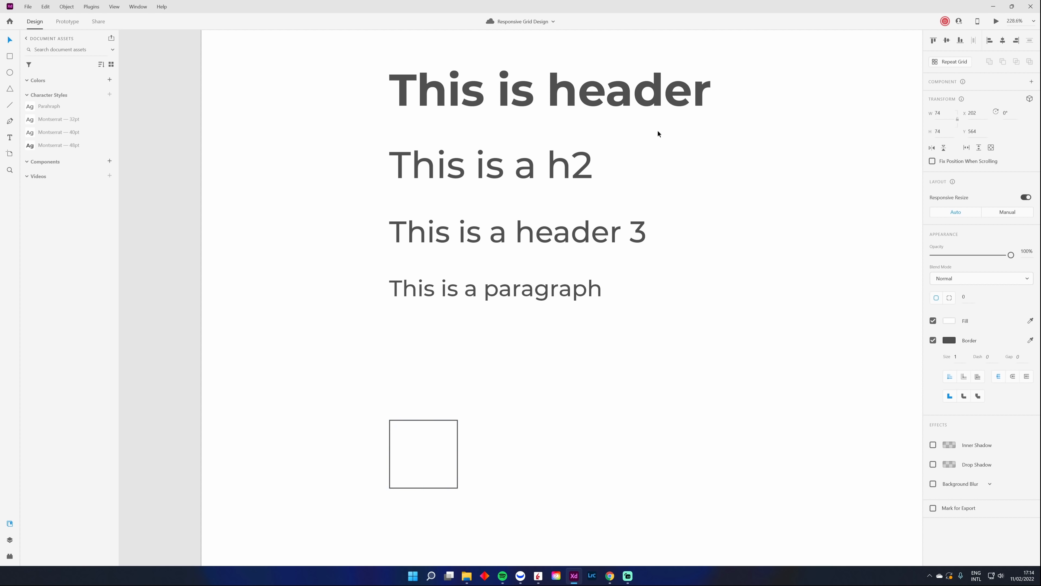
Set the main header's fill colour to black, #000000
left_click(654, 102)
scroll(799, 165, "up", 1)
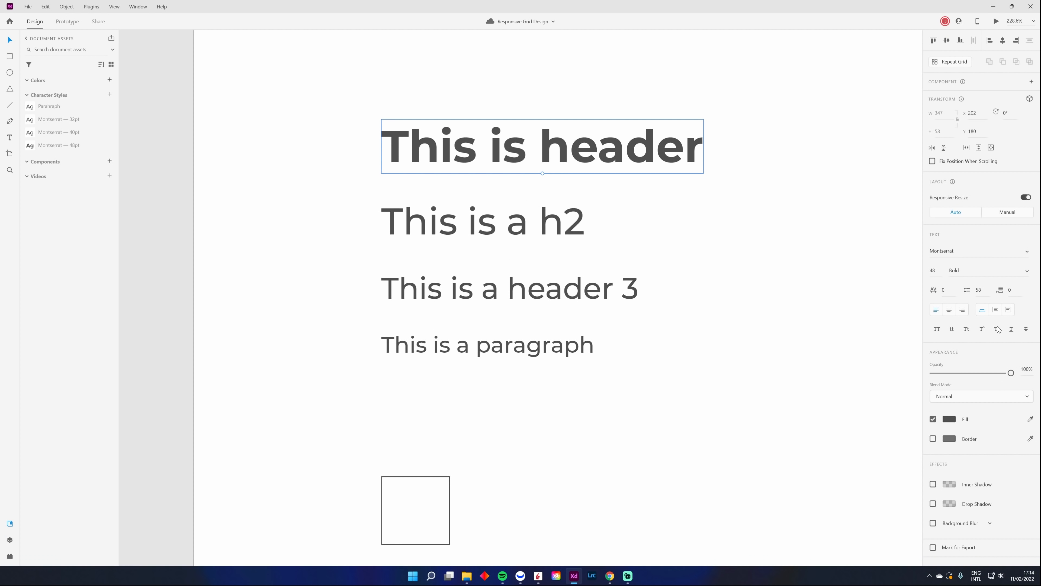
left_click(950, 418)
left_click_drag(871, 409, 788, 454)
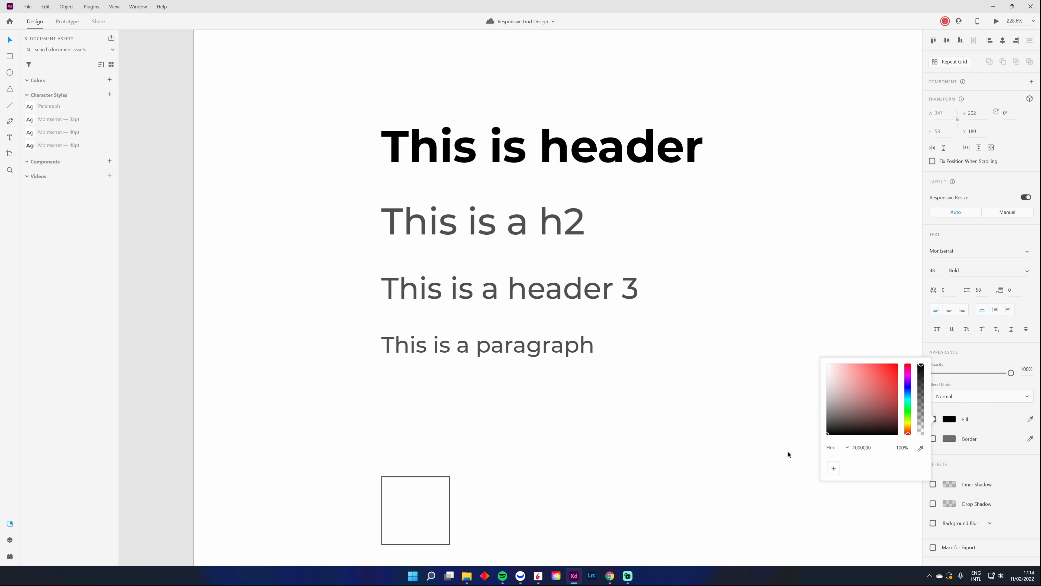
left_click_drag(706, 206, 658, 275)
scroll(643, 264, "down", 2)
scroll(601, 217, "up", 4)
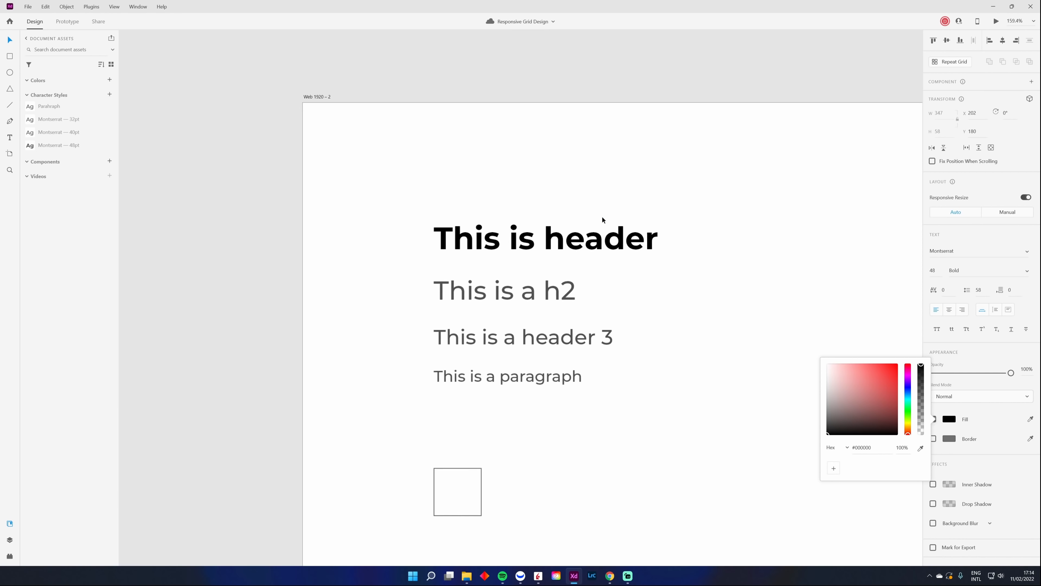
scroll(540, 181, "down", 2)
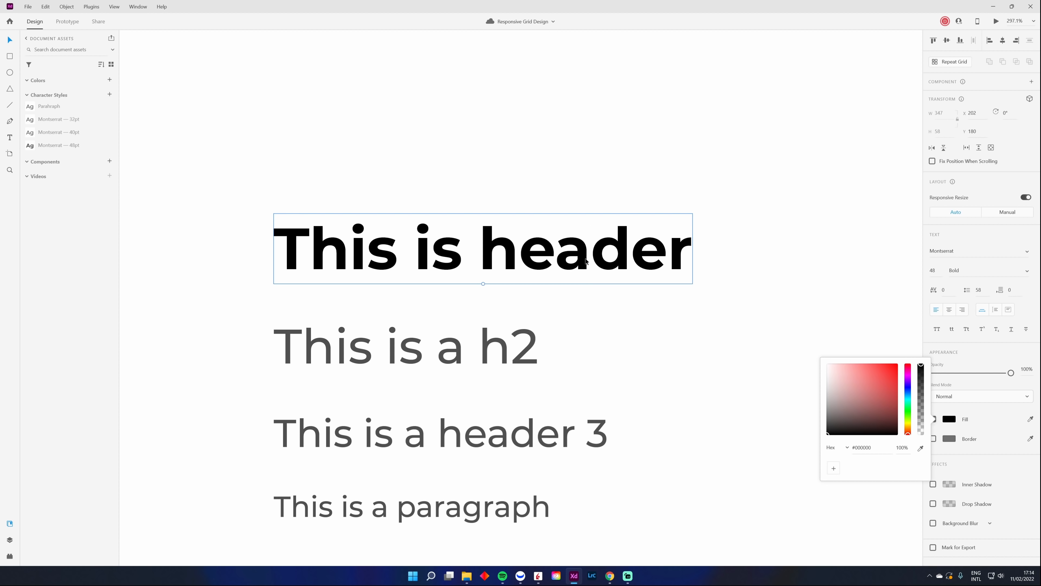
Undo the main header's black fill and sample its fill colour from the header 3 text
key("ctrl+z")
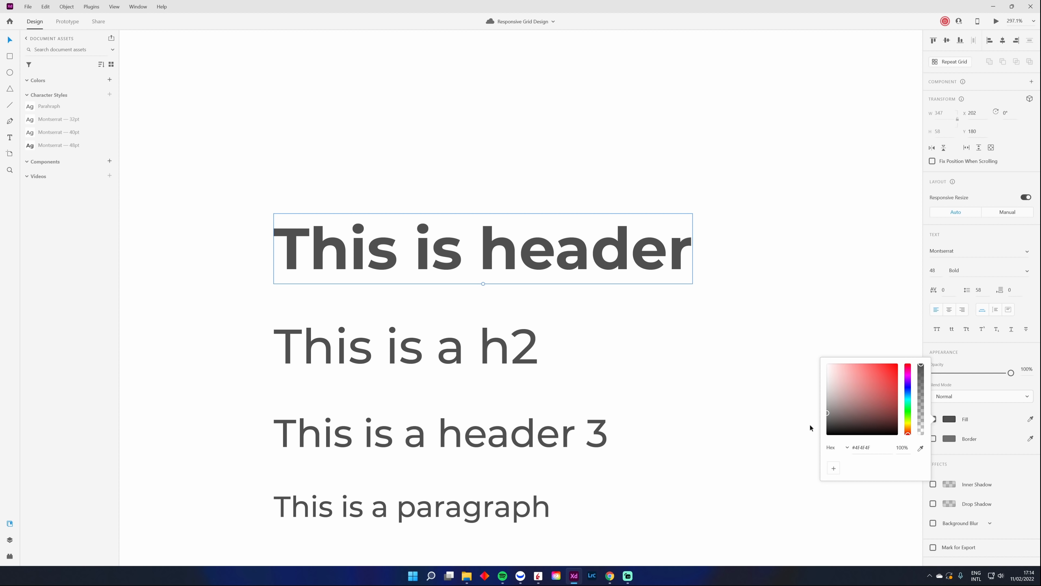
scroll(681, 284, "down", 2)
scroll(618, 421, "down", 2)
scroll(603, 347, "down", 1)
scroll(552, 147, "up", 3)
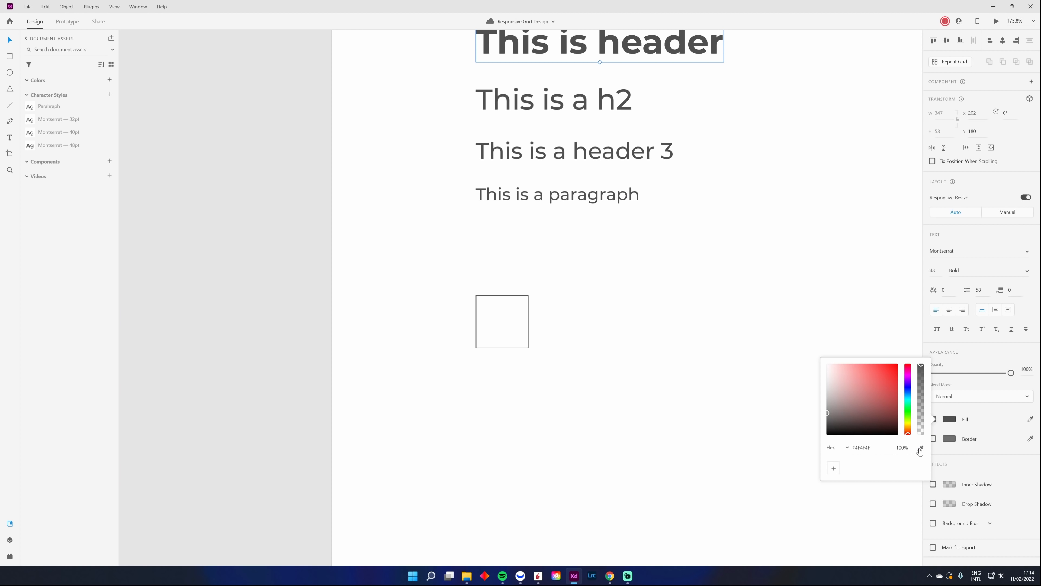
left_click(1030, 419)
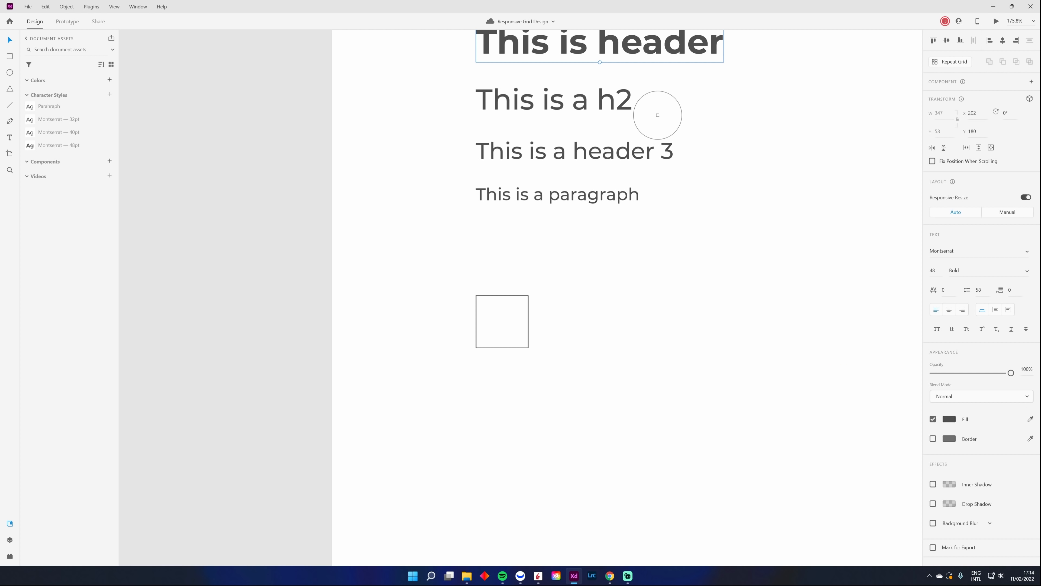
left_click(670, 155)
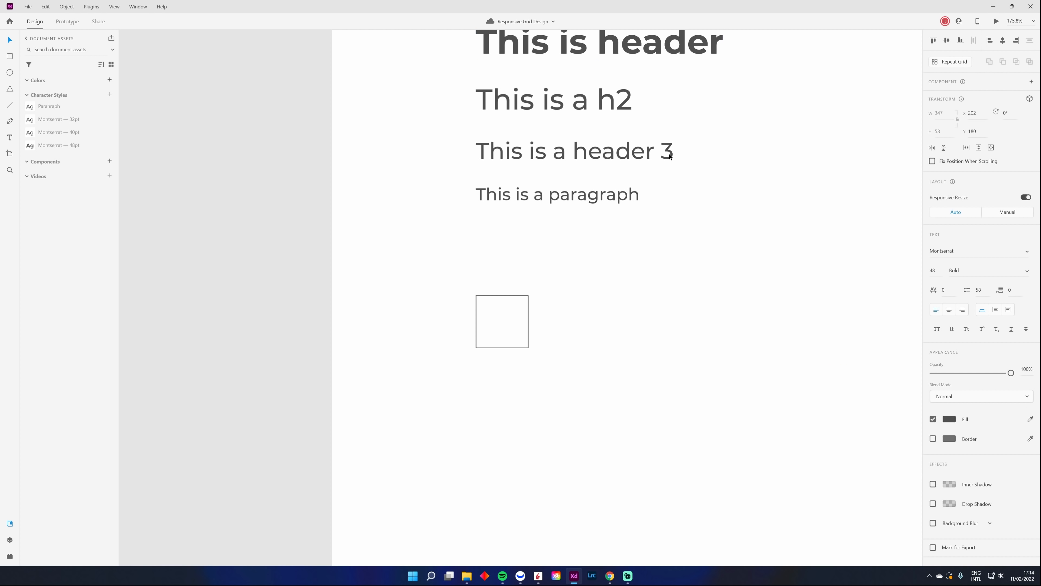
left_click_drag(692, 136, 662, 198)
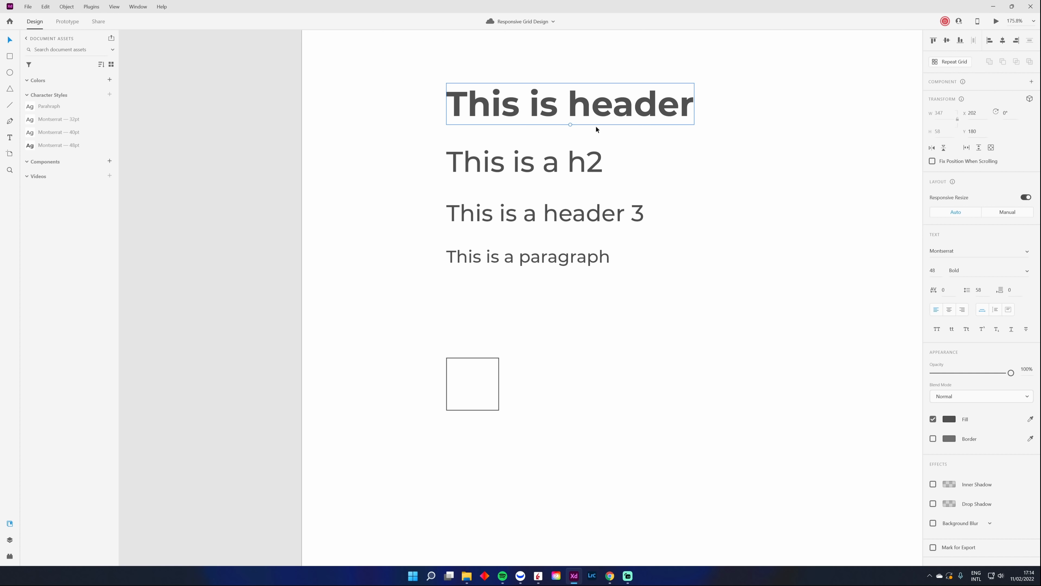
Delete the small outlined square below the paragraph sample
left_click(499, 376)
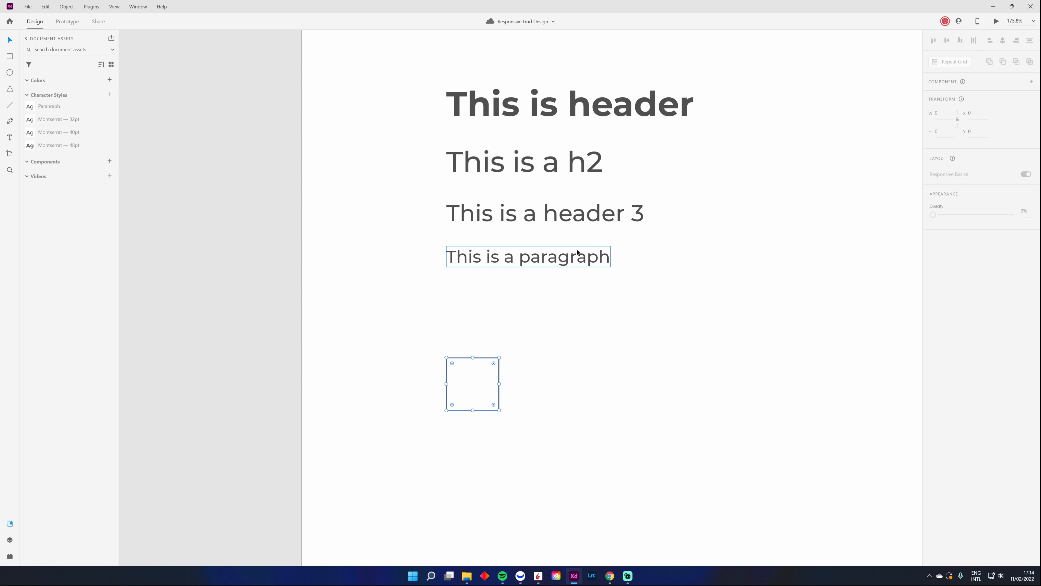
key("Delete")
scroll(608, 270, "up", 2)
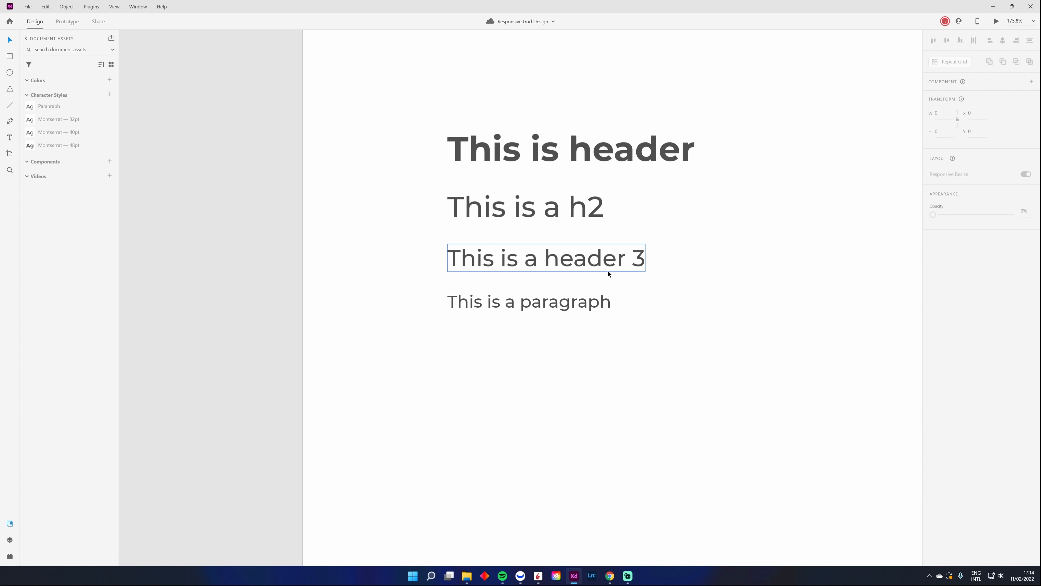
Add the main header's dark grey text colour to the document assets
left_click(618, 157)
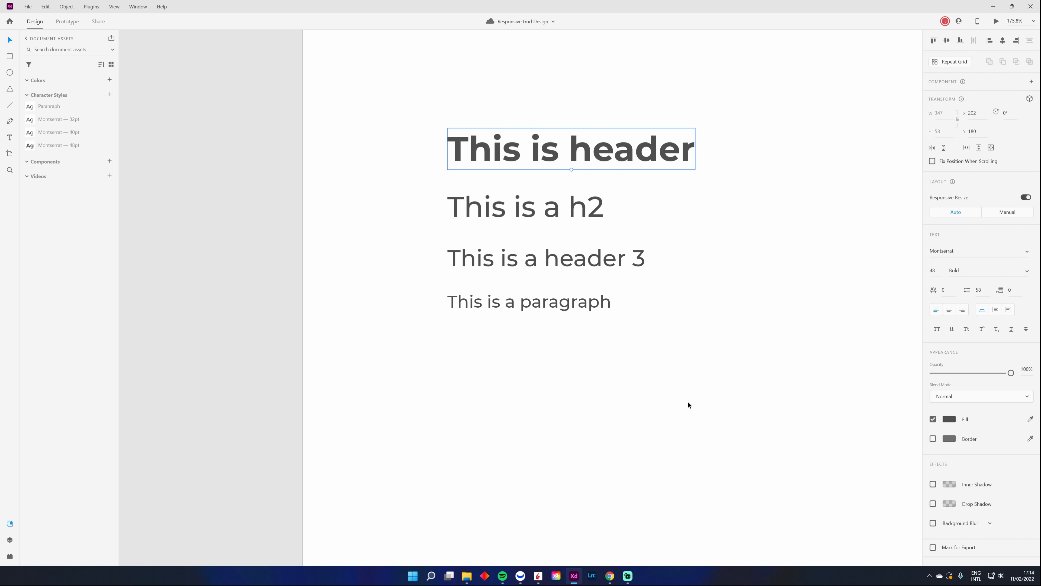
scroll(637, 191, "left", 2)
scroll(637, 190, "up", 1)
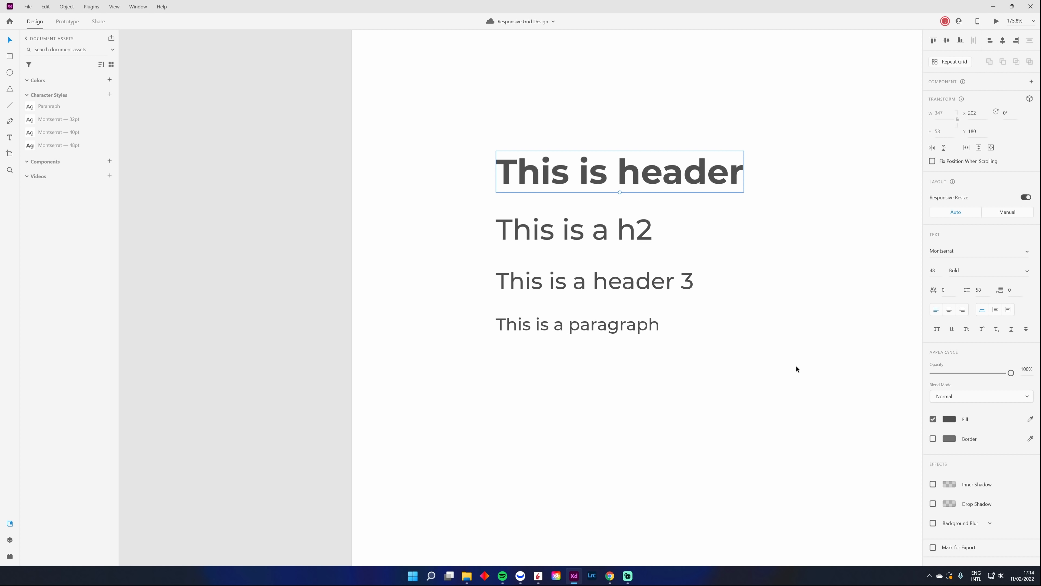
right_click(648, 175)
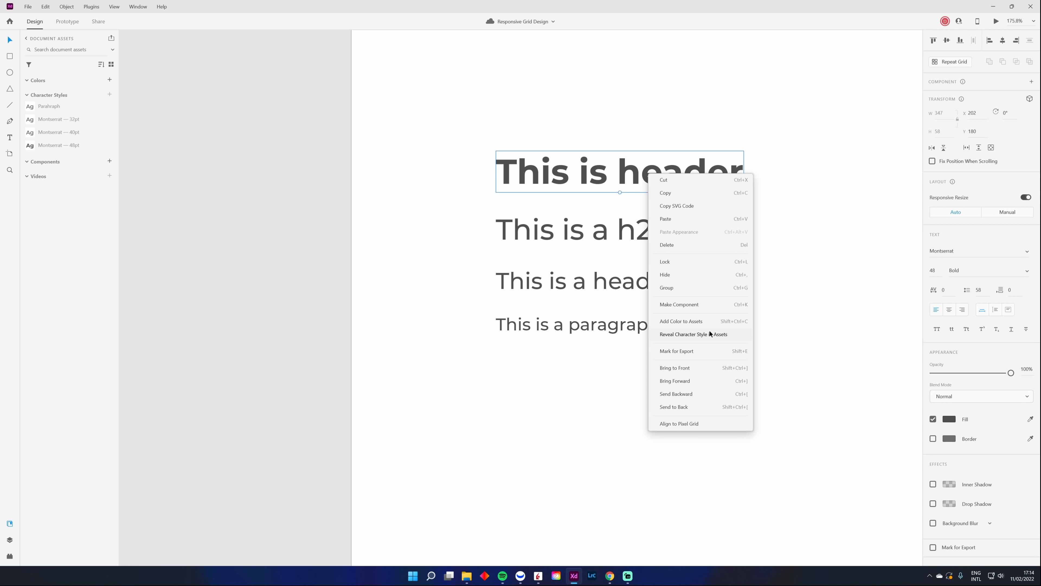
left_click(686, 321)
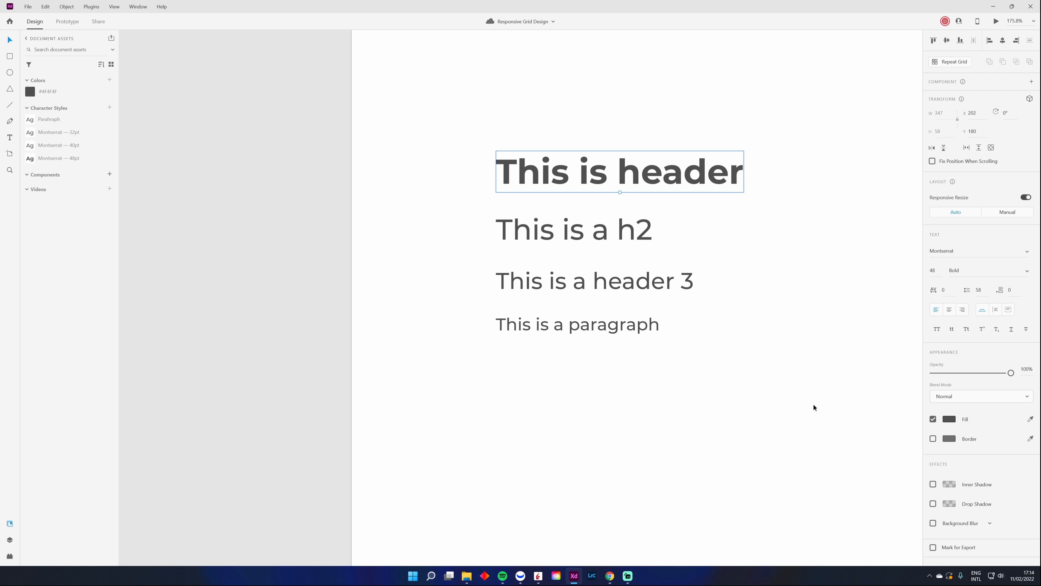
left_click(814, 408)
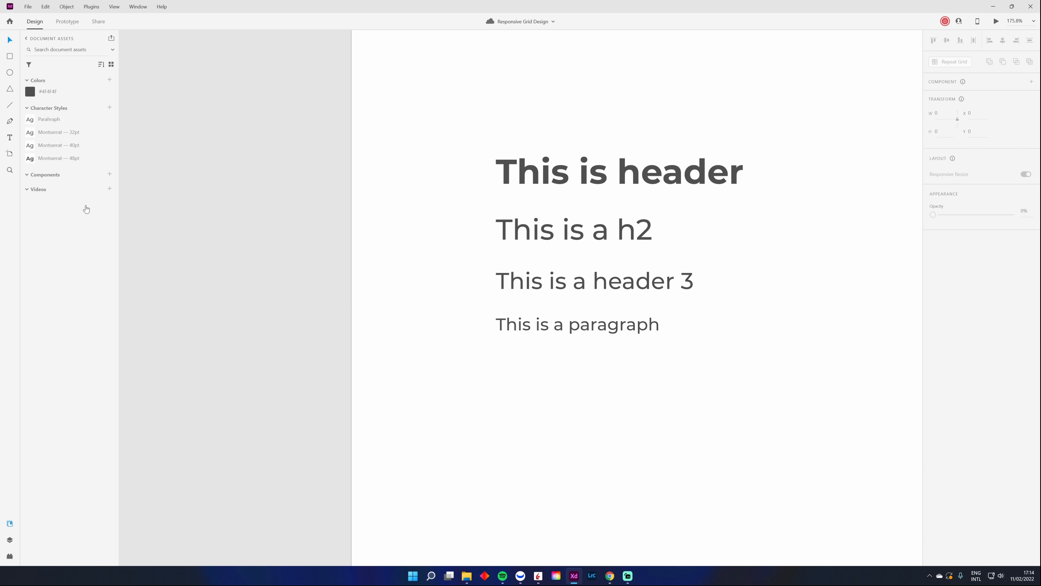
Rename the saved dark grey colour asset as "main text color"
double_click(43, 91)
type("main text")
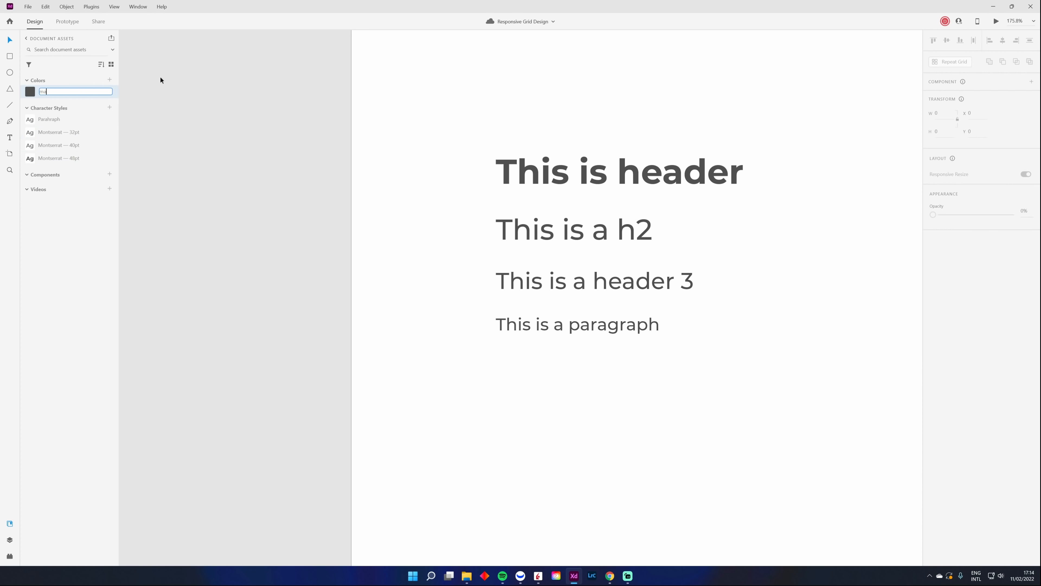
type(" color")
key("Return")
Draw a circle of about 91 by 91 beside the navigation bar's Free Trial button on the landing page artboard
scroll(592, 375, "down", 4)
scroll(592, 375, "right", 4)
scroll(591, 376, "down", 5)
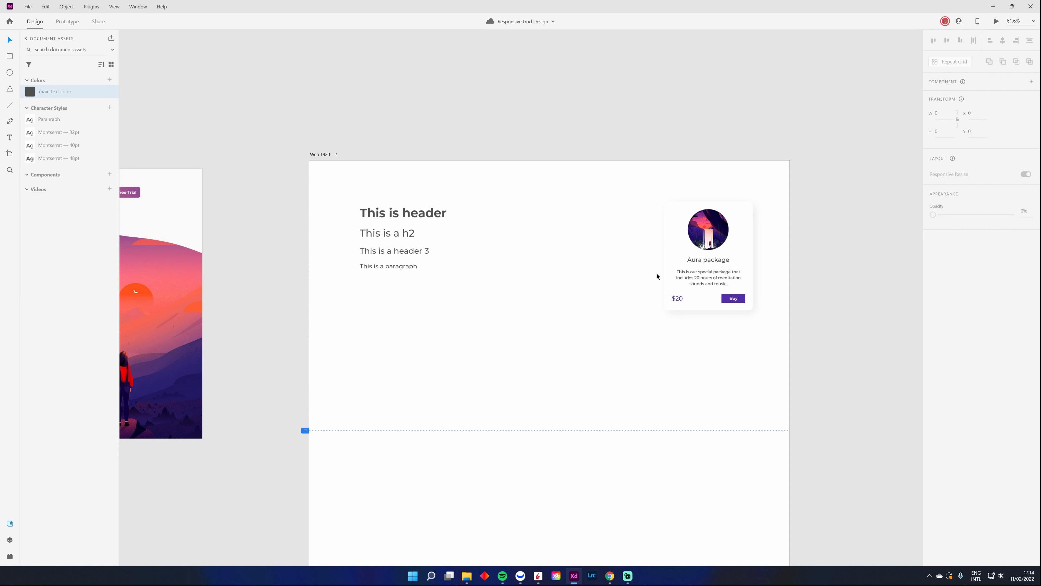
scroll(450, 263, "up", 2)
left_click_drag(305, 150, 580, 319)
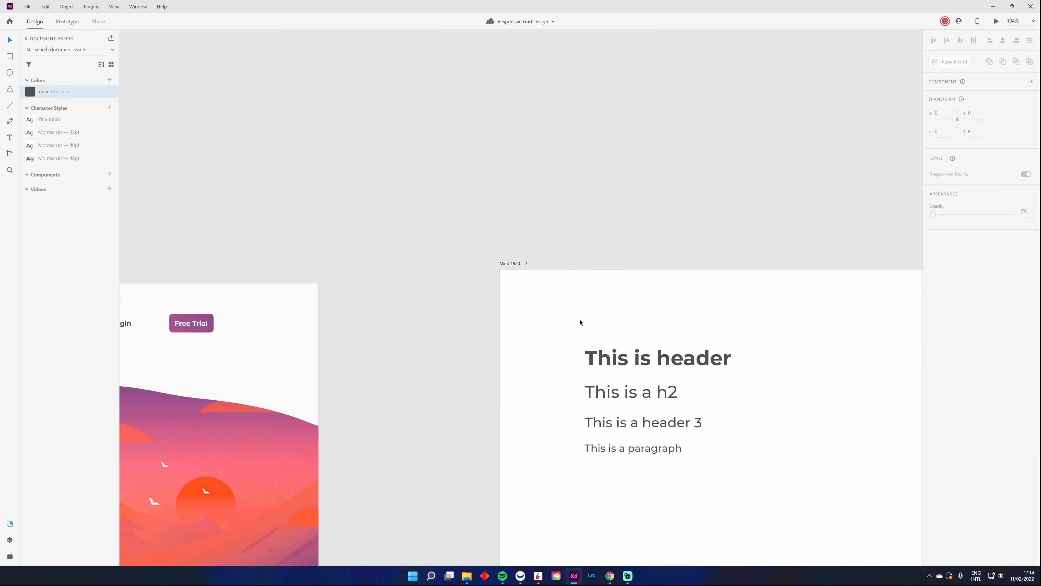
left_click_drag(471, 422, 566, 303)
left_click_drag(471, 349, 620, 223)
scroll(410, 349, "up", 2)
left_click_drag(434, 230, 498, 461)
scroll(455, 235, "up", 2)
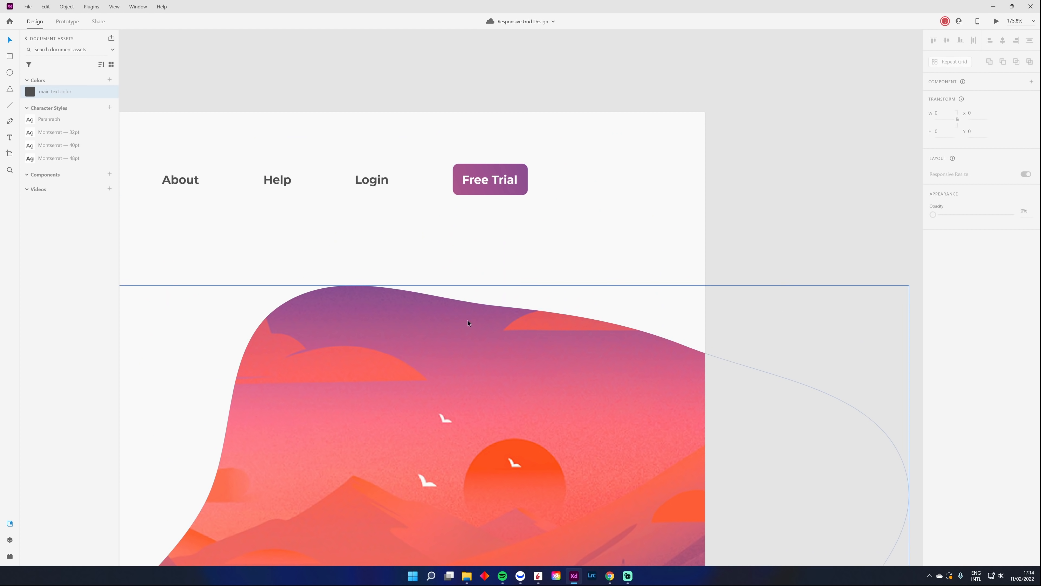
scroll(480, 320, "up", 2)
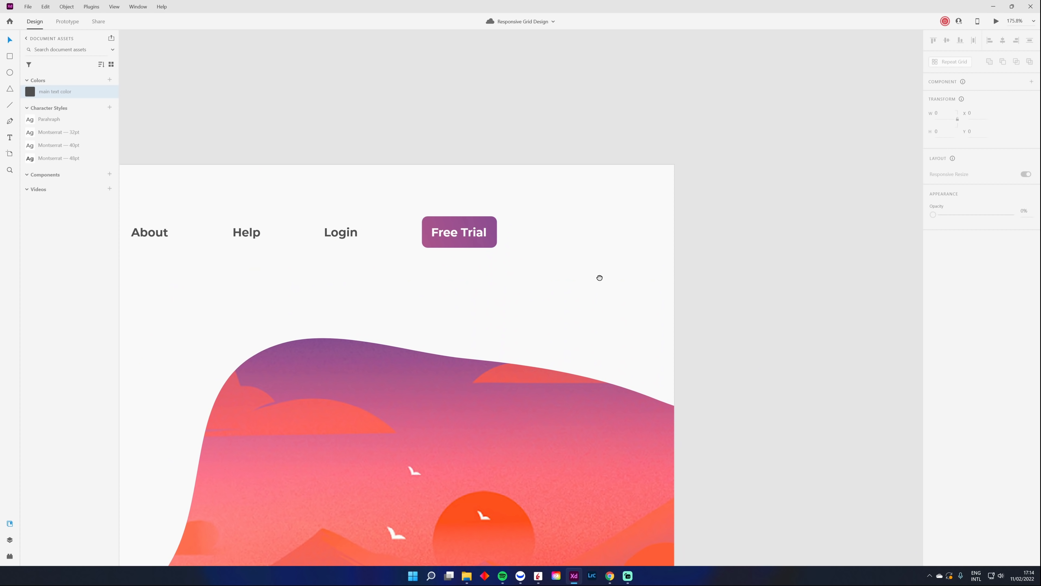
left_click_drag(599, 278, 565, 280)
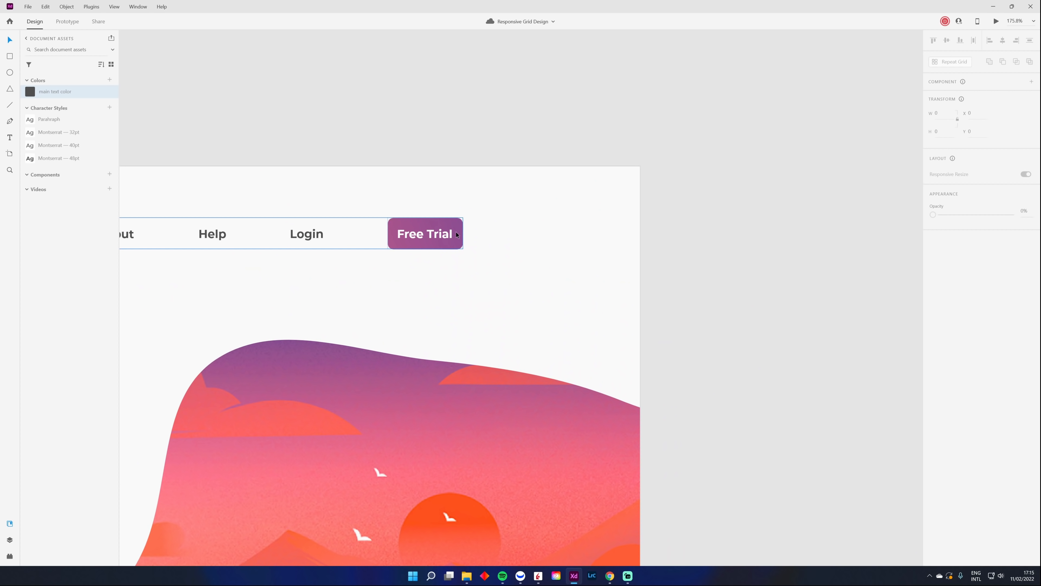
double_click(420, 244)
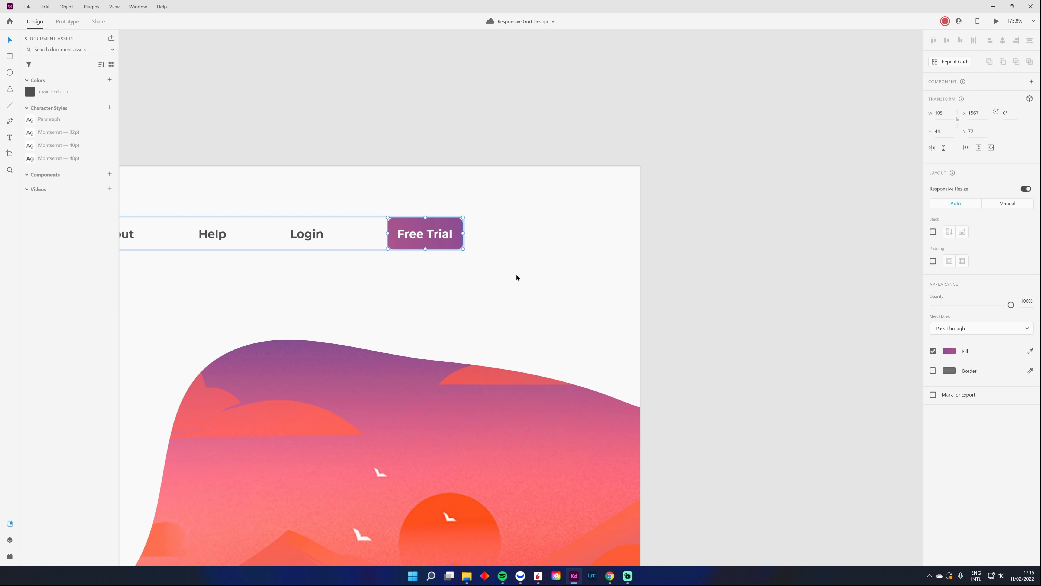
left_click(10, 72)
mouse_move(484, 223)
left_mouse_down()
mouse_move(538, 284)
mouse_move(556, 289)
left_mouse_up()
Fill the circle with the purple sampled from the Free Trial button and add the circle's colours to the document assets
left_click(946, 293)
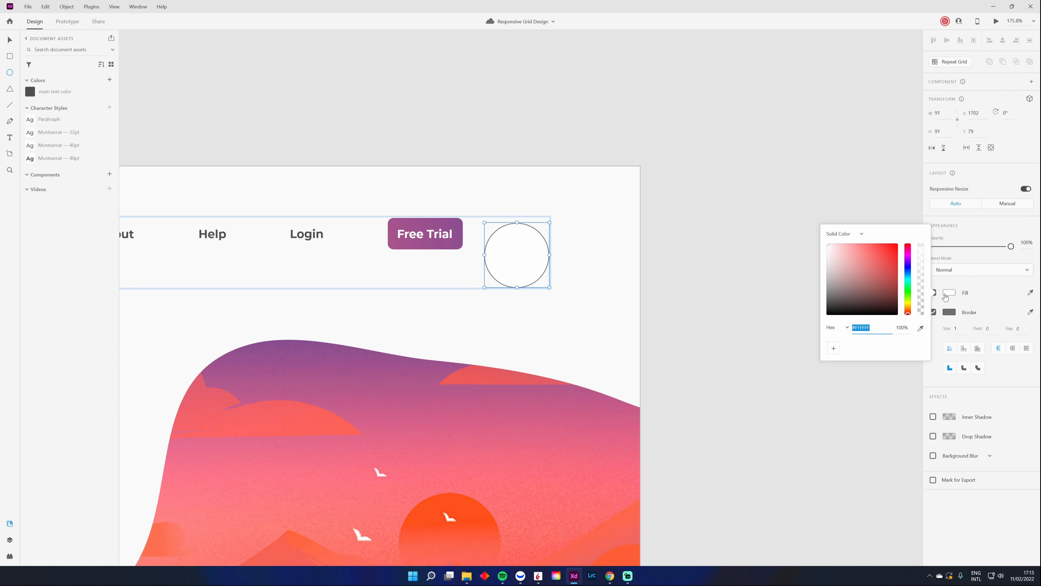
left_click_drag(855, 273, 825, 263)
left_click(1031, 302)
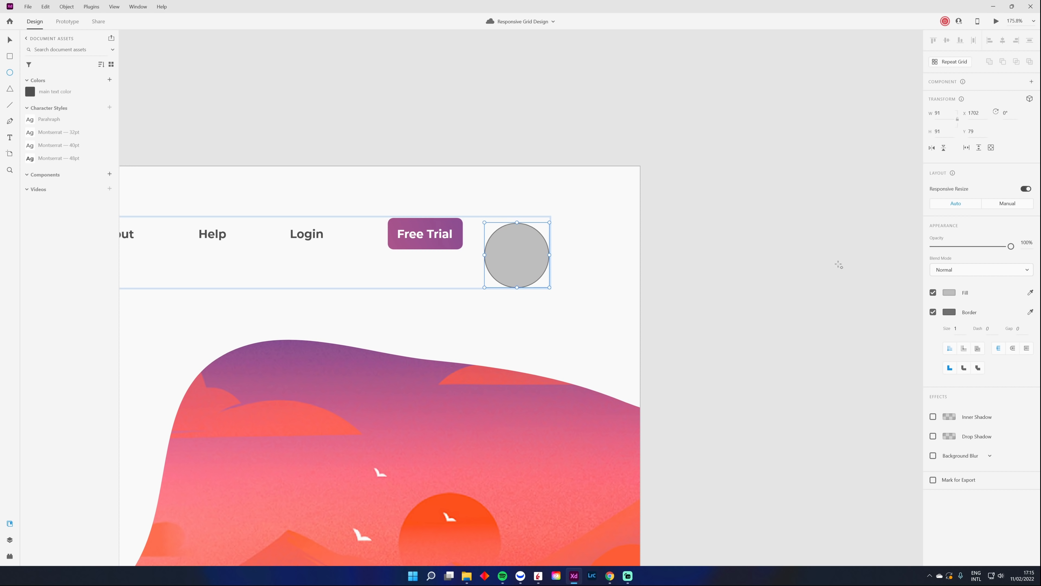
left_click(455, 231)
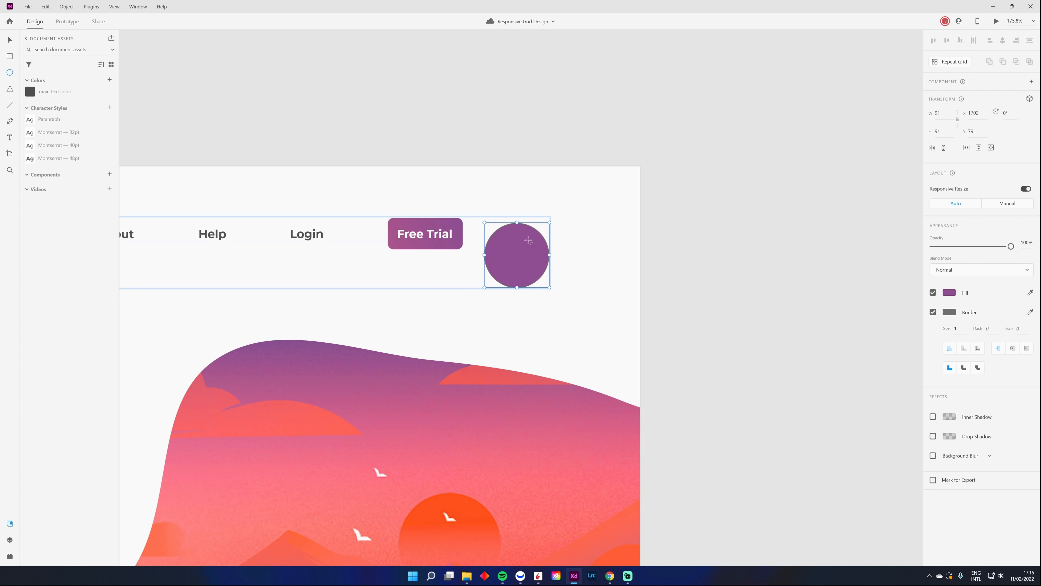
right_click(491, 257)
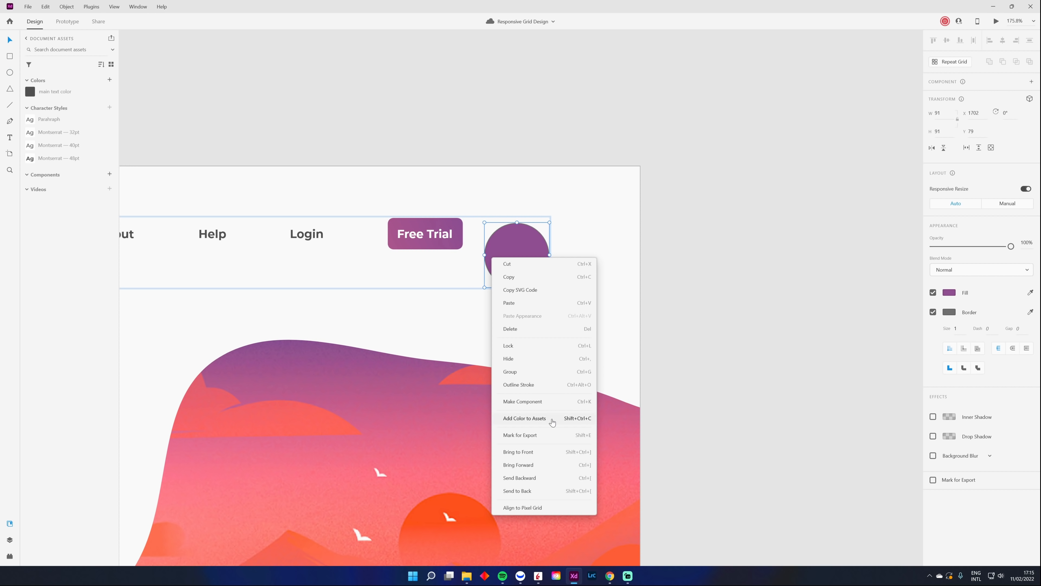
left_click(552, 422)
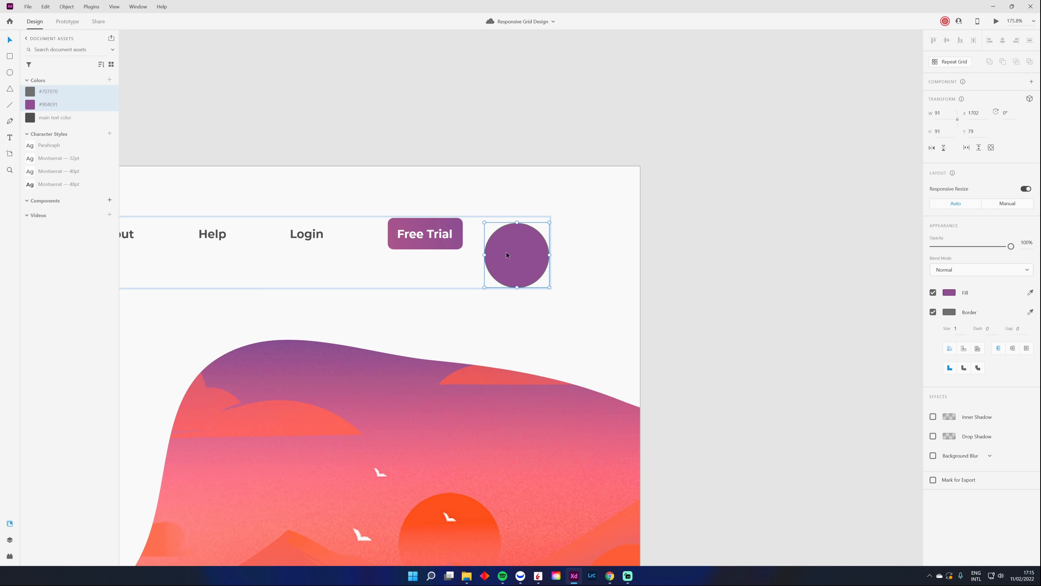
Delete the sampling circle and remove the grey #707070 colour from the document assets
key("Delete")
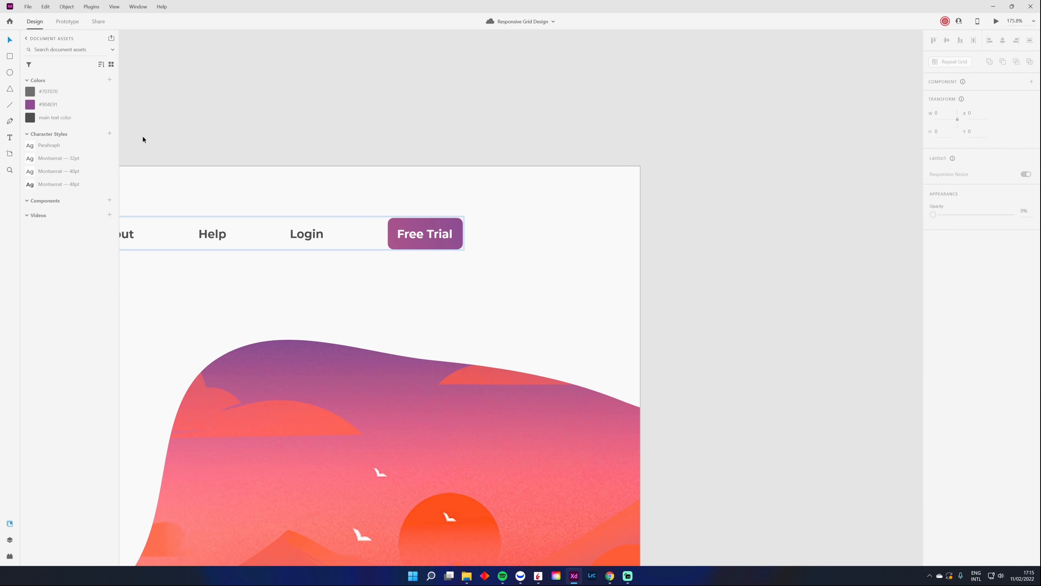
right_click(57, 94)
left_click(82, 187)
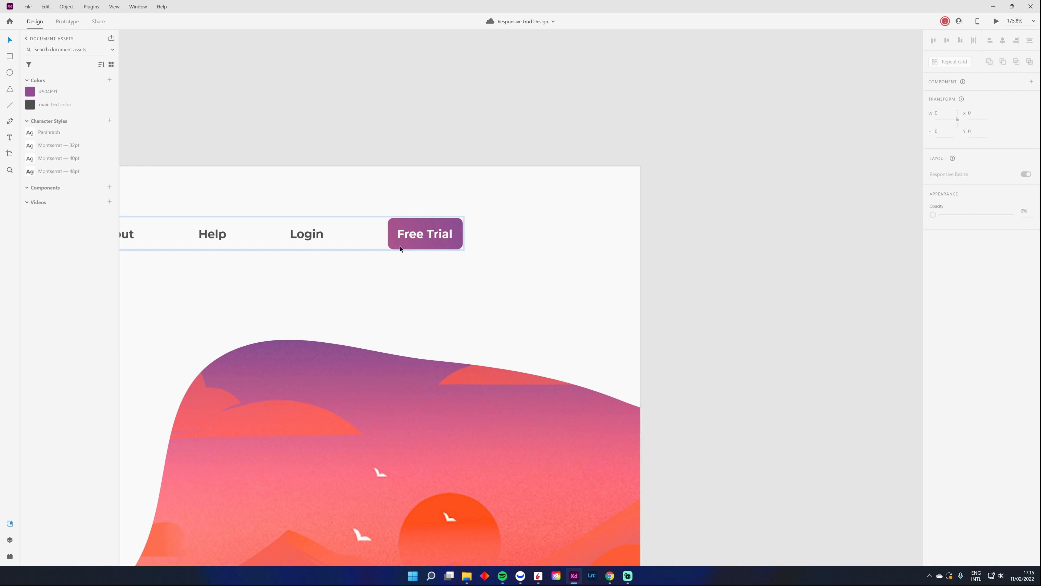
Examine the colours used in the landing page's navigation, hero section and artwork against the text samples and the Aura package card
left_click_drag(769, 366, 343, 286)
scroll(573, 312, "down", 2)
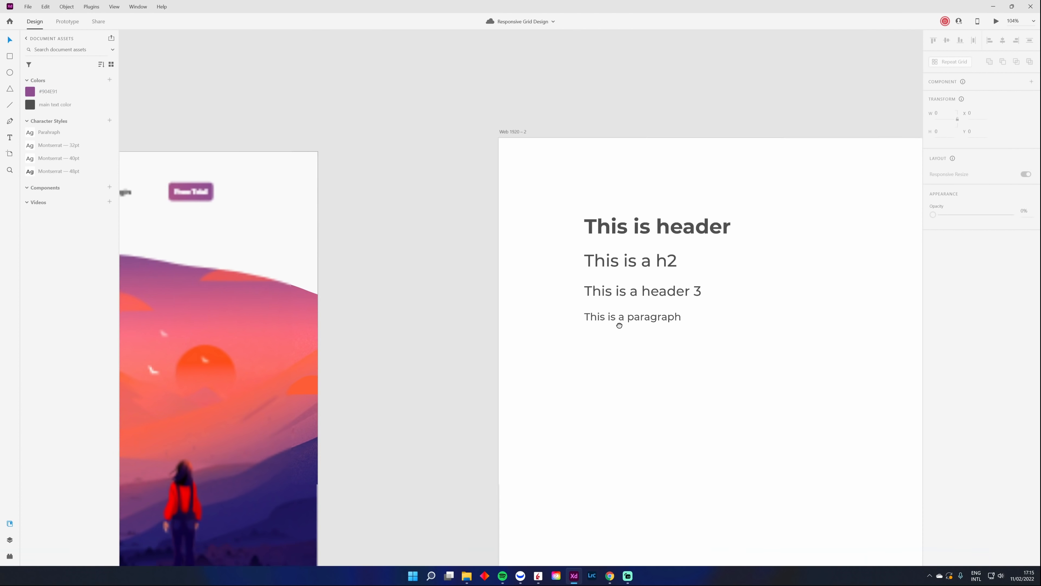
left_click_drag(619, 326, 779, 360)
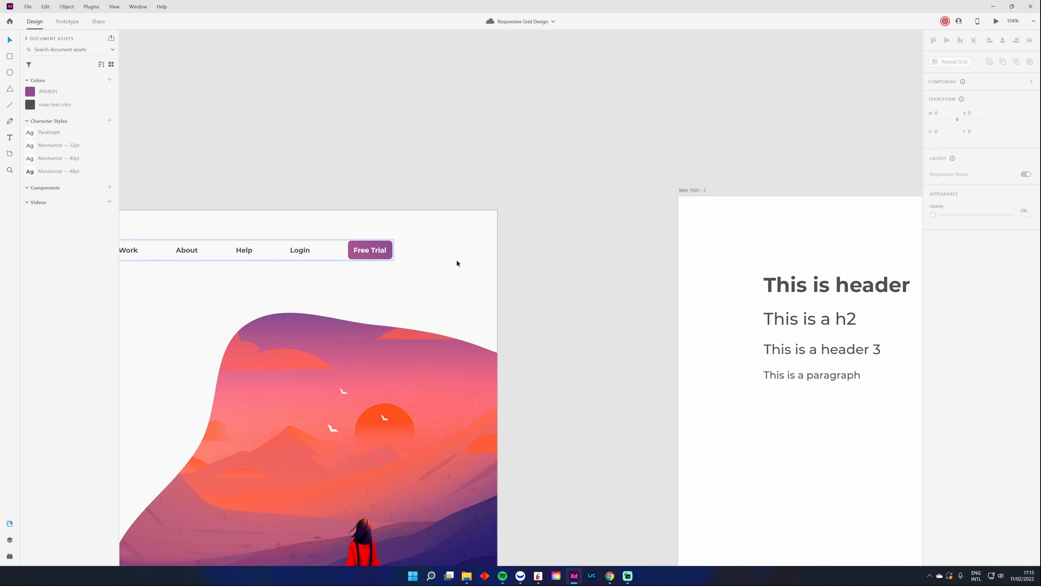
left_click_drag(397, 256, 488, 276)
scroll(505, 280, "up", 3)
left_click_drag(695, 357, 609, 375)
scroll(610, 374, "down", 3)
left_click_drag(735, 423, 531, 299)
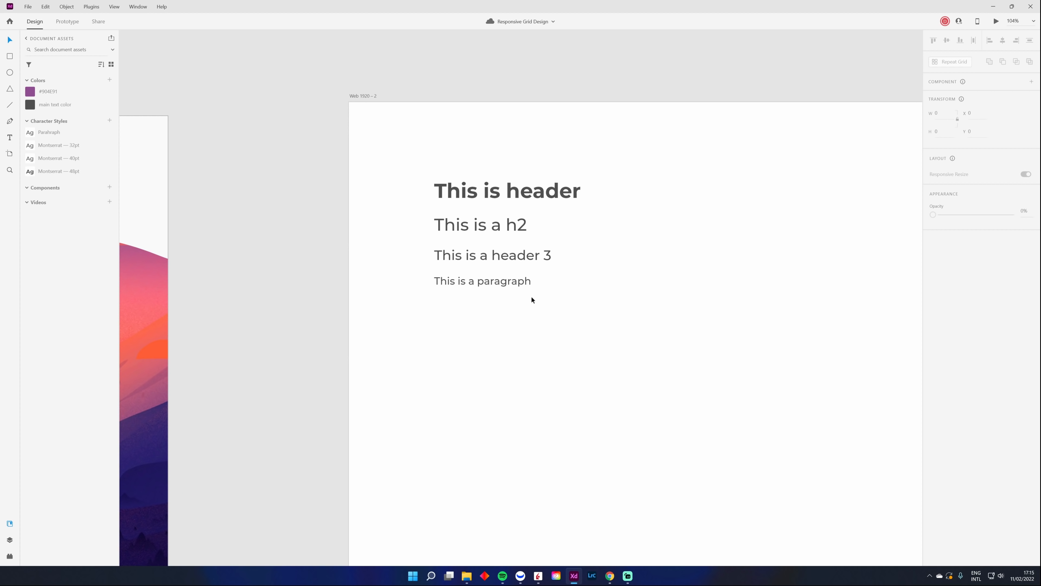
left_click_drag(646, 349, 596, 345)
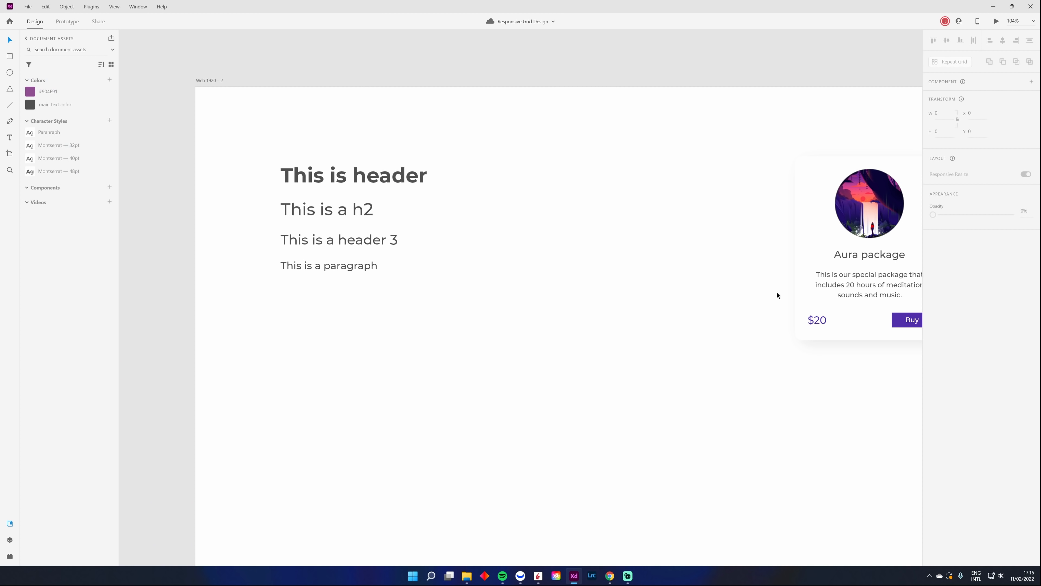
left_click_drag(738, 295, 686, 304)
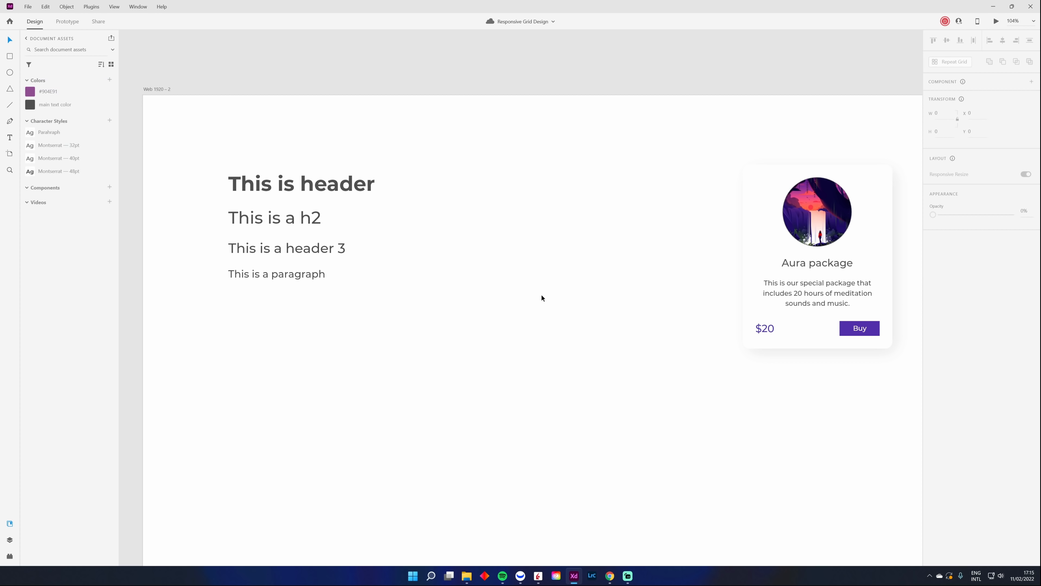
left_click_drag(386, 292, 961, 341)
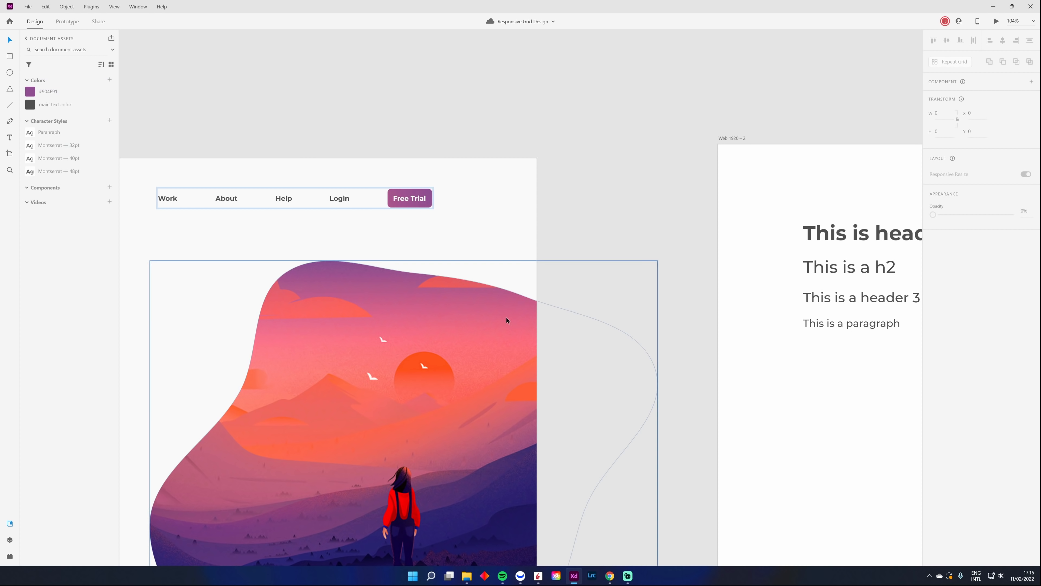
left_click_drag(506, 318, 744, 289)
left_click_drag(480, 281, 833, 247)
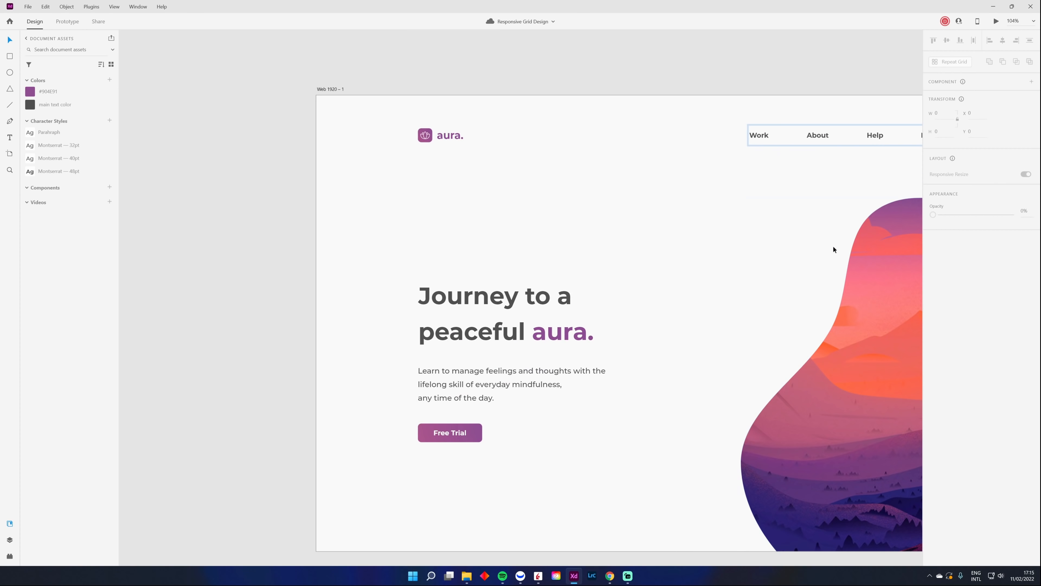
left_click_drag(572, 268, 407, 268)
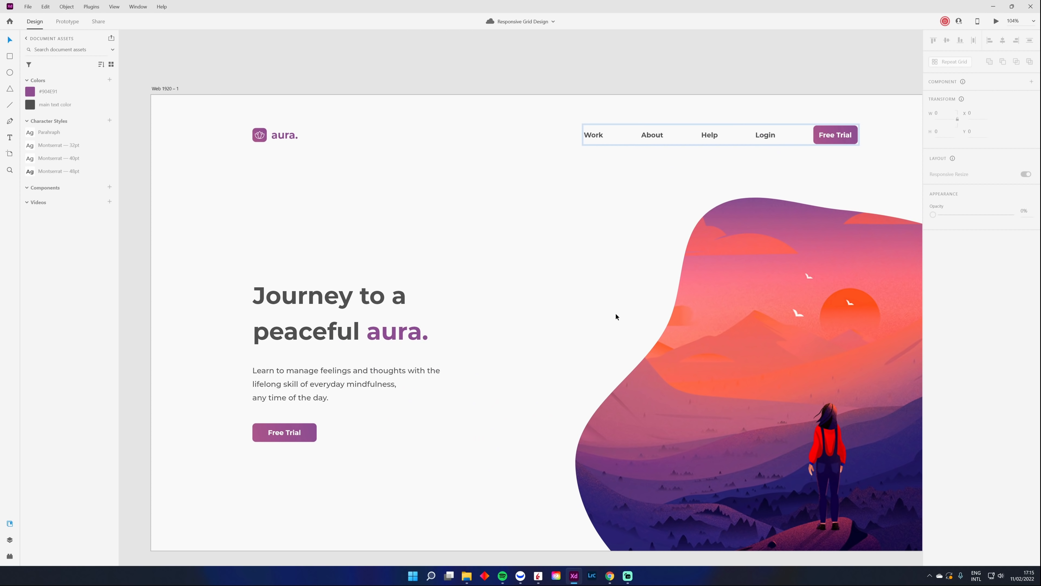
left_click_drag(771, 303, 327, 258)
left_click_drag(749, 331, 255, 335)
left_click_drag(704, 308, 376, 387)
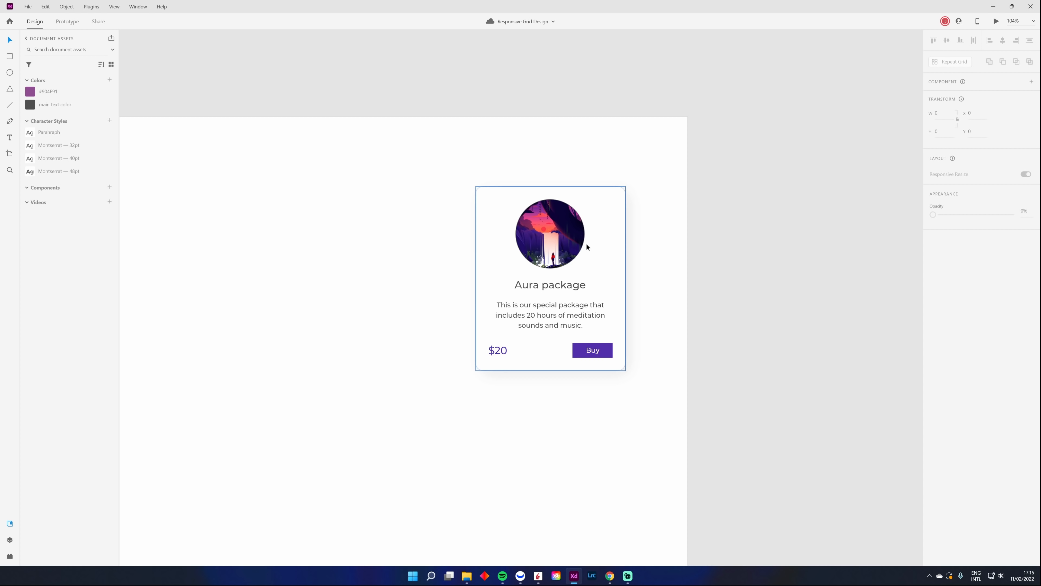
Examine the Aura package card and its Buy button alongside the text samples and the landing page's Free Trial button
left_click(586, 243)
left_click(302, 263)
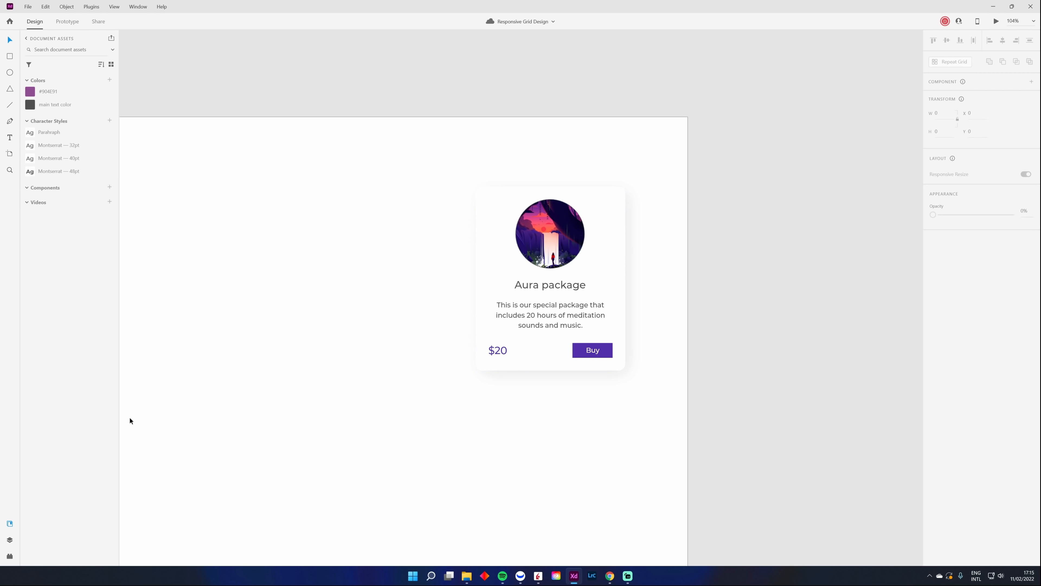
left_click_drag(277, 402, 533, 261)
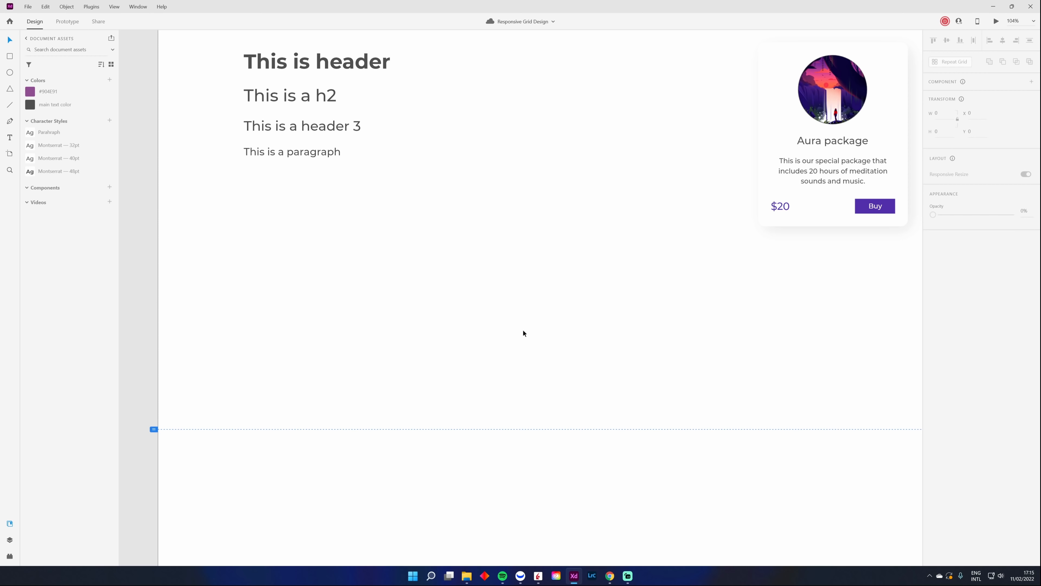
left_click_drag(502, 314, 551, 353)
left_click_drag(334, 212, 643, 417)
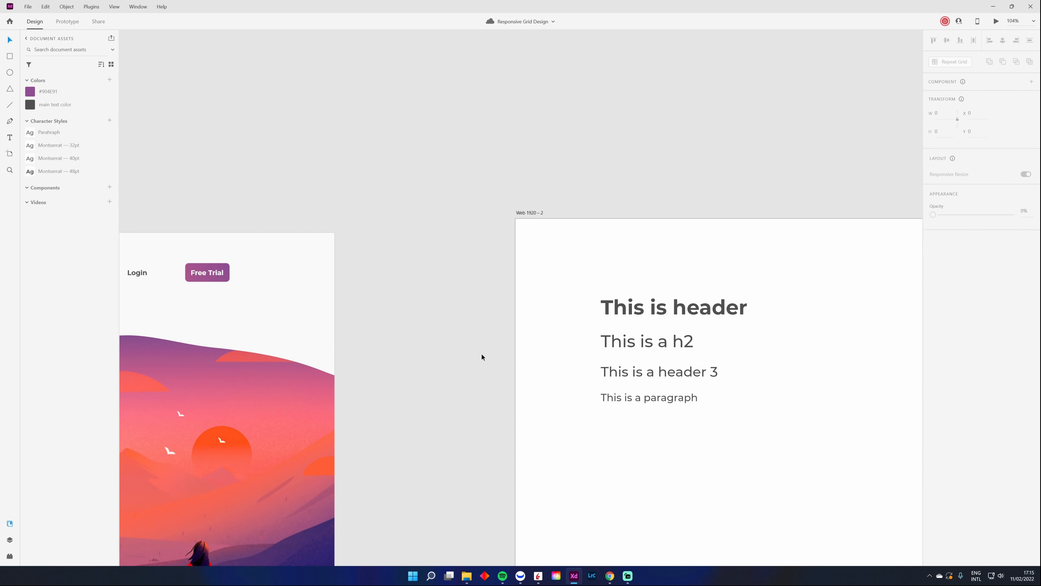
left_click(229, 266)
left_click(708, 447)
Add the text "Buy now" below the paragraph sample on the artboard
left_click_drag(735, 480, 456, 307)
scroll(409, 307, "up", 3)
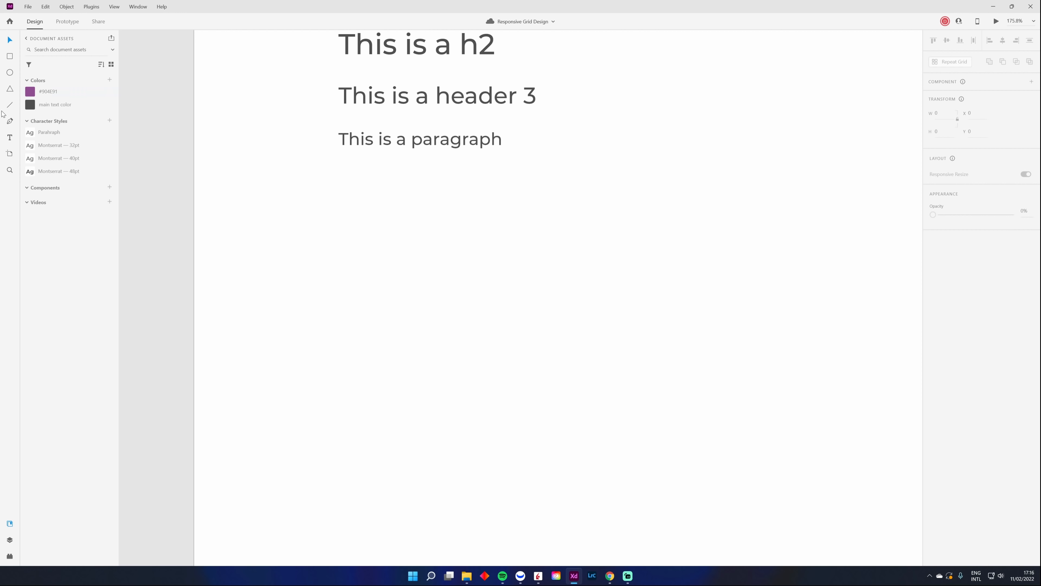
left_click(10, 139)
left_click(350, 260)
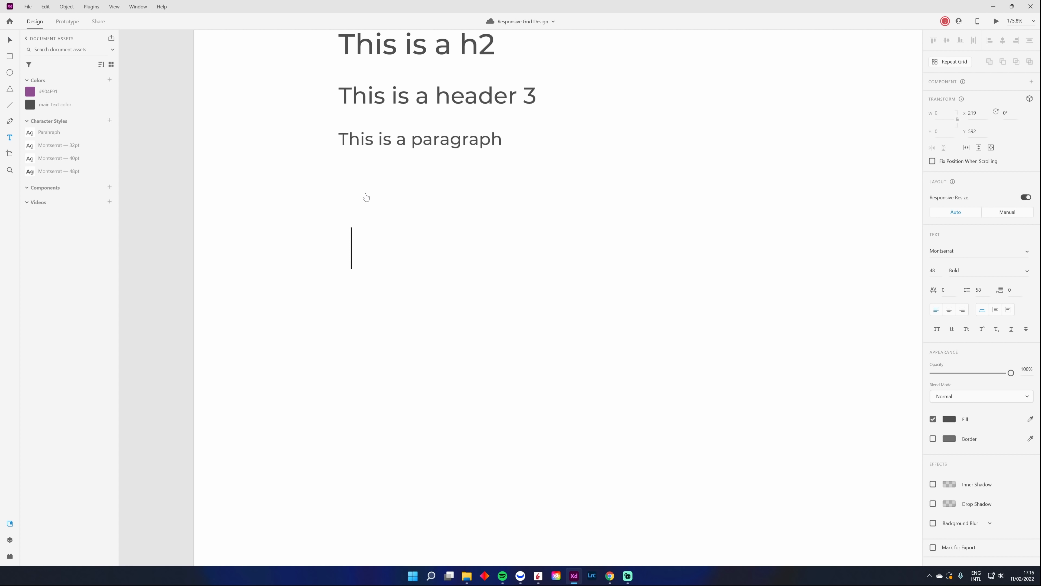
type("Buy no")
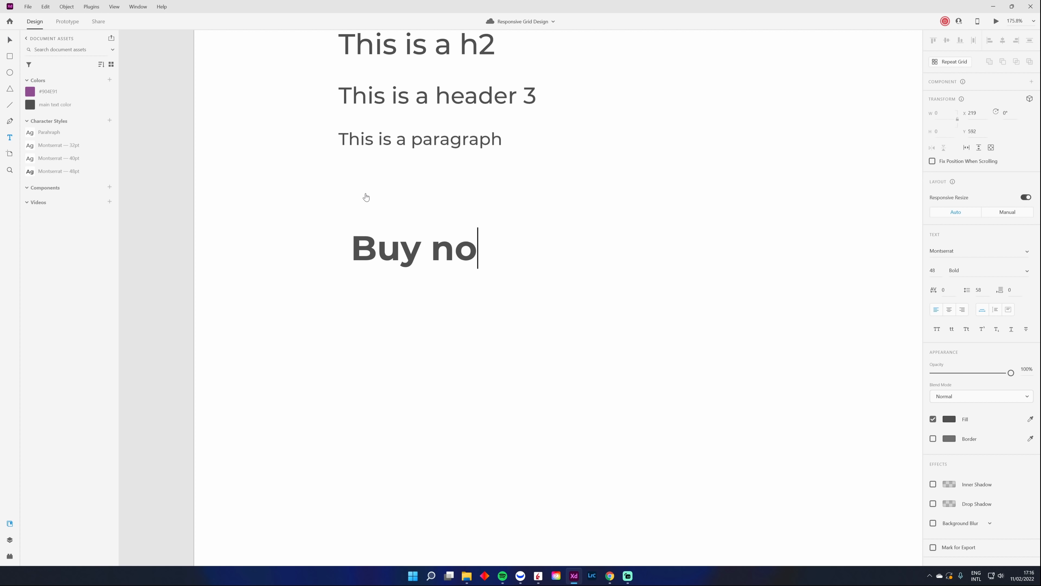
type("w")
left_click(8, 41)
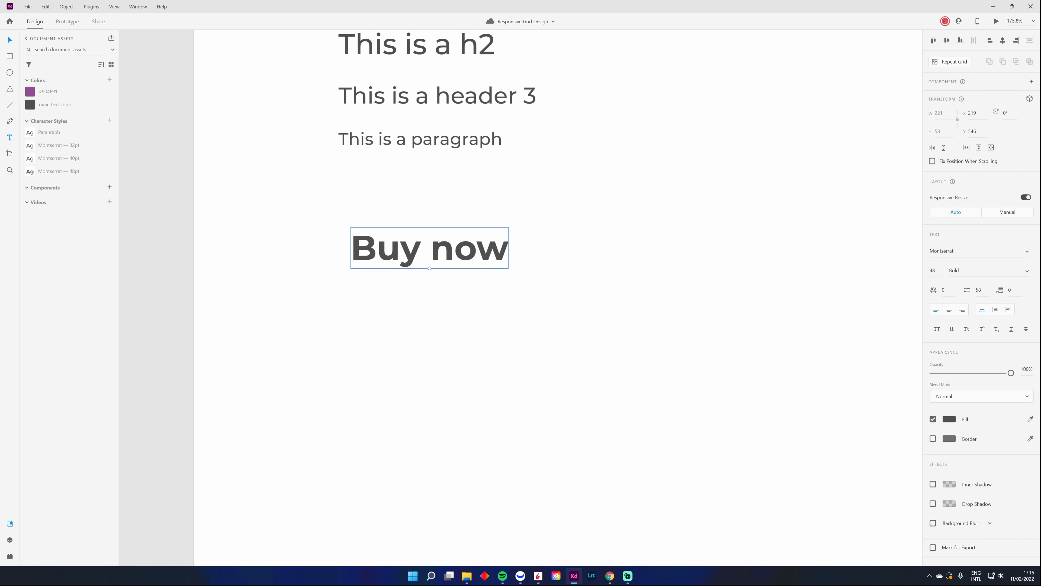
Apply the Paragraph character style to the "Buy now" text and move it to about X 511, Y 657
scroll(504, 193, "up", 2)
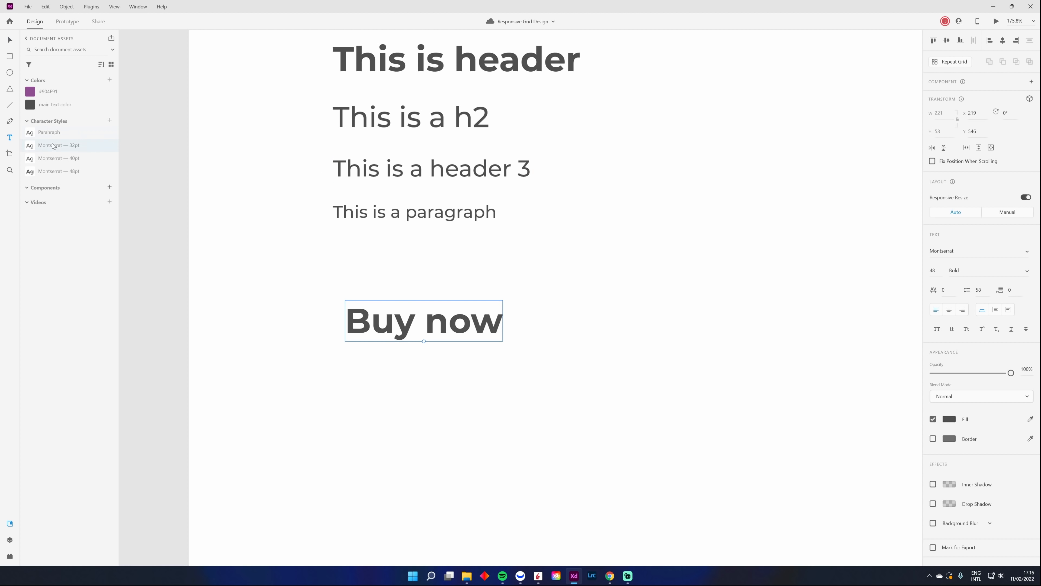
left_click(57, 134)
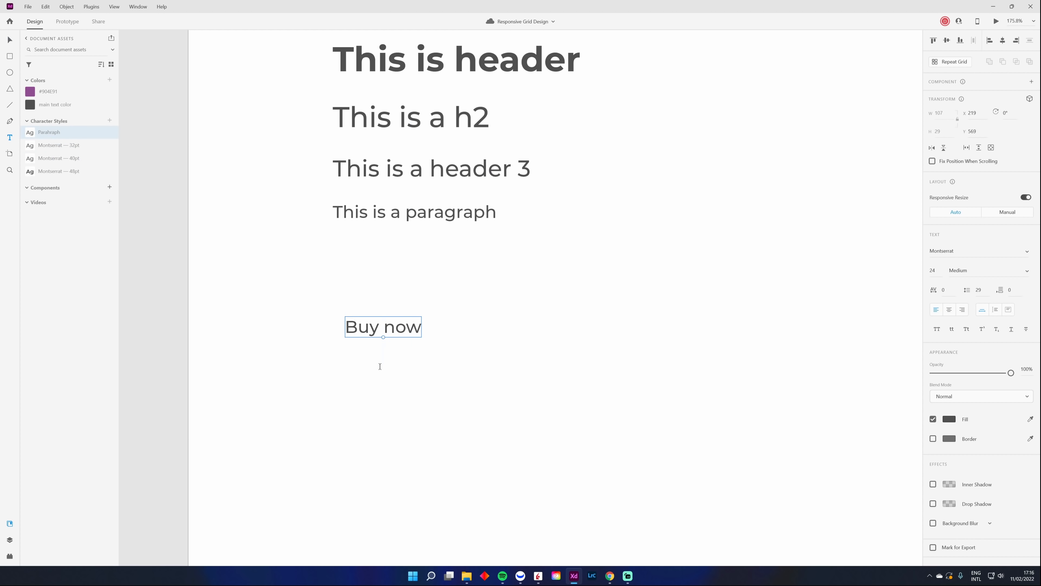
double_click(389, 330)
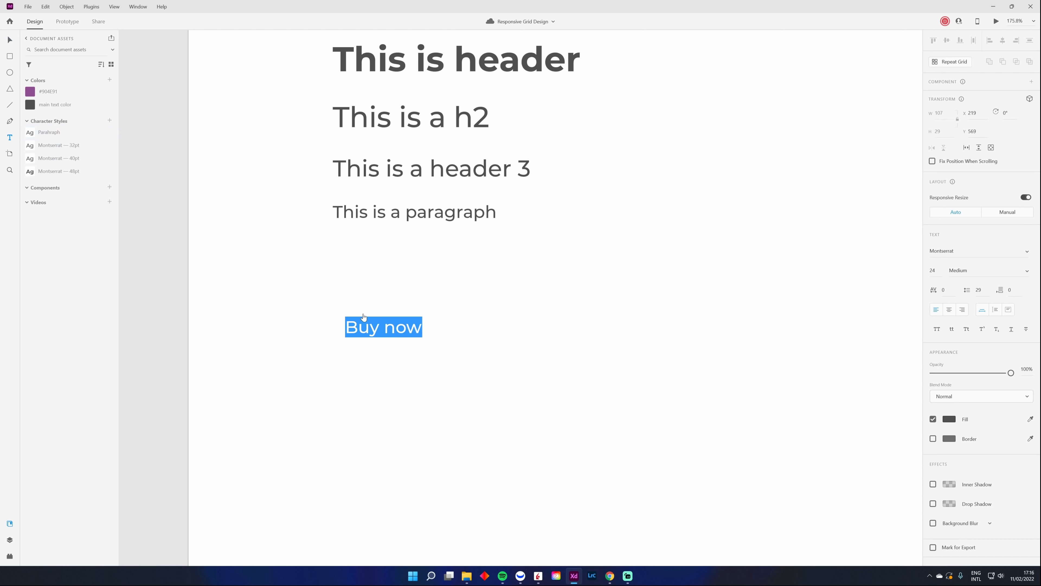
left_click(10, 40)
left_click(382, 367)
scroll(392, 370, "down", 5)
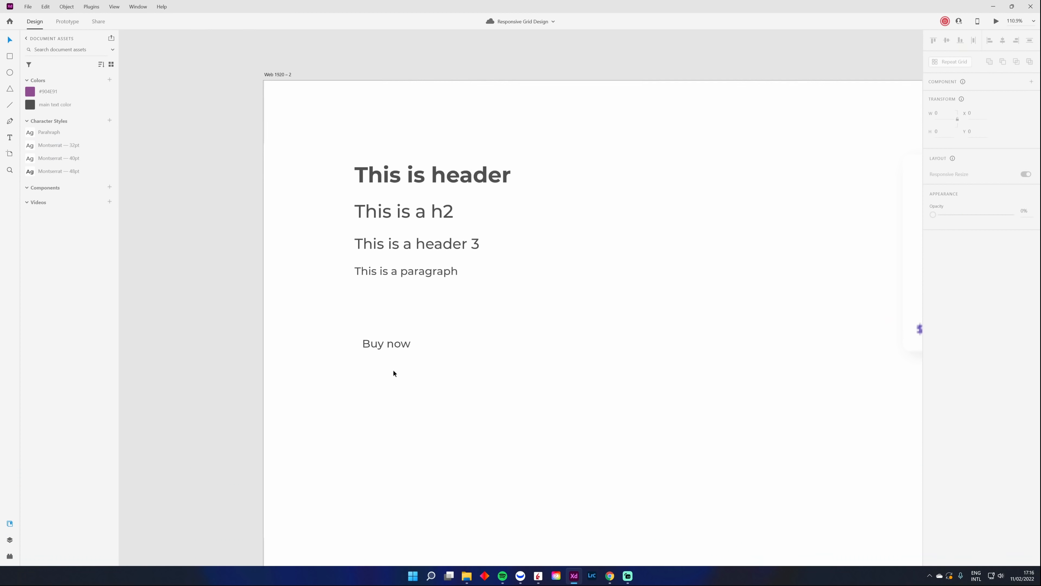
left_click(391, 347)
left_click_drag(631, 367, 576, 353)
Set the font size of the "Buy now" text to 16
left_click(247, 225)
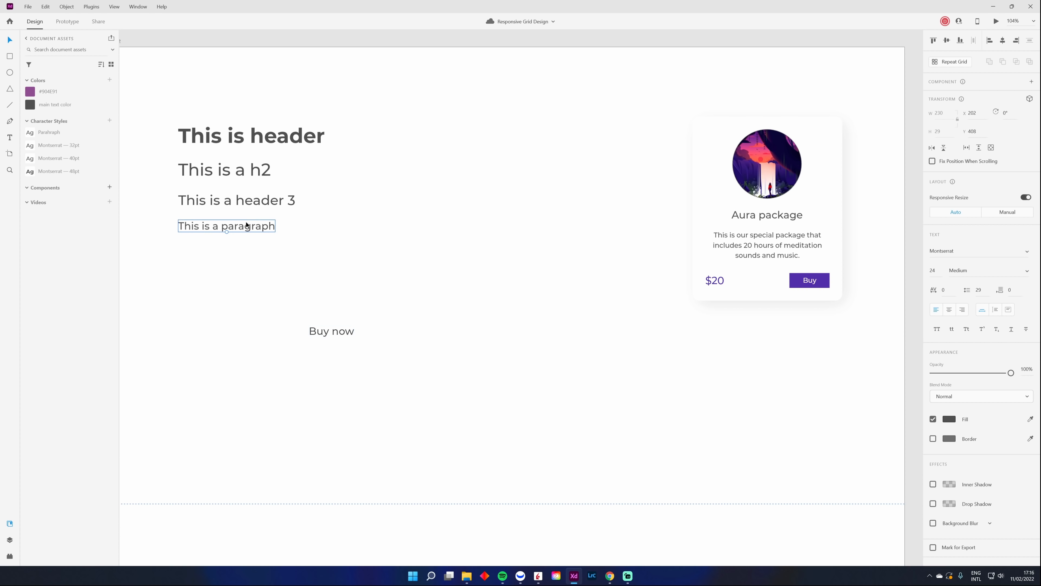
left_click_drag(247, 225, 453, 271)
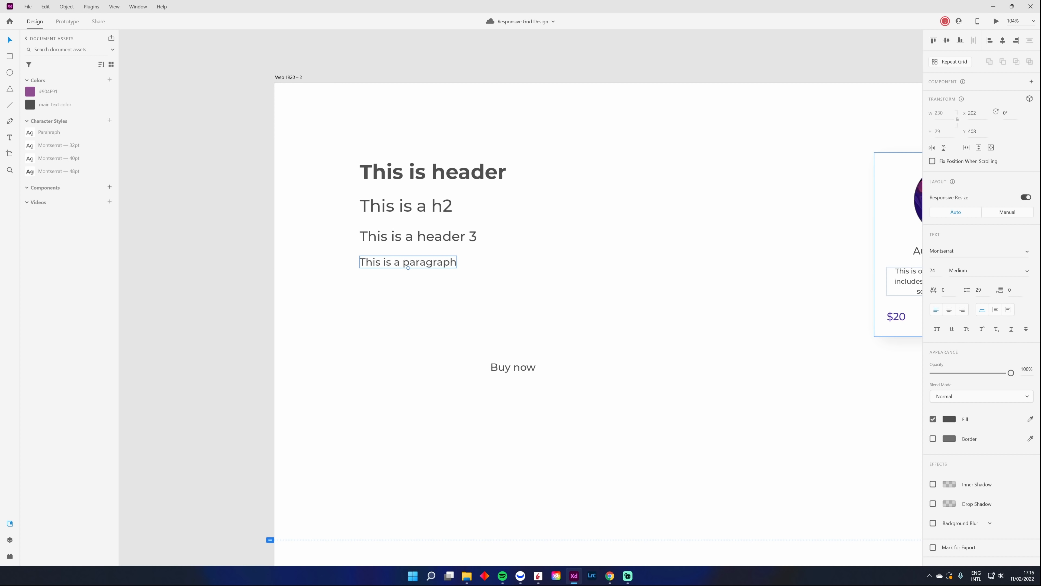
left_click(513, 367)
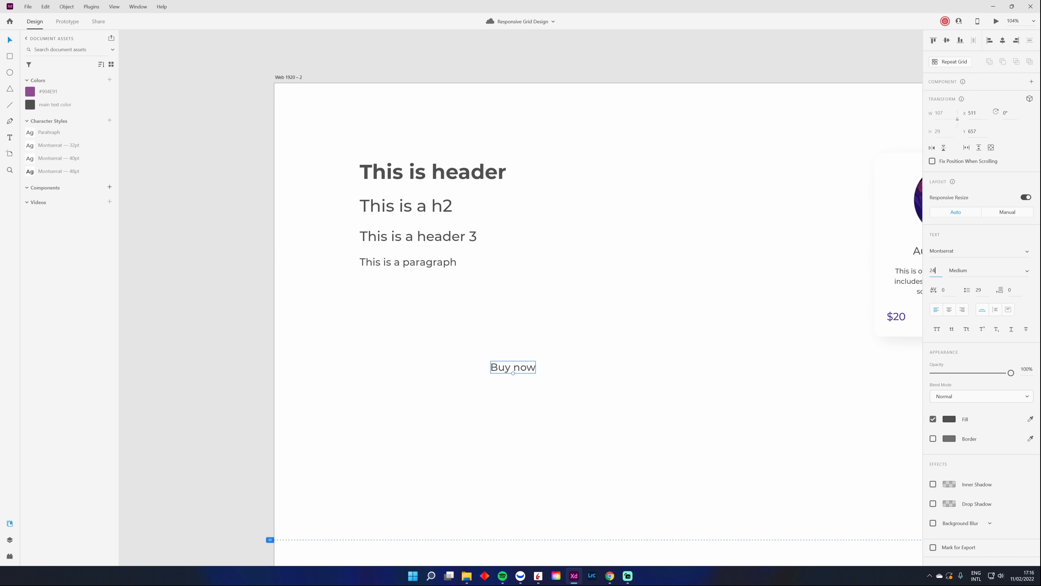
type("16")
key("Return")
scroll(518, 372, "up", 8)
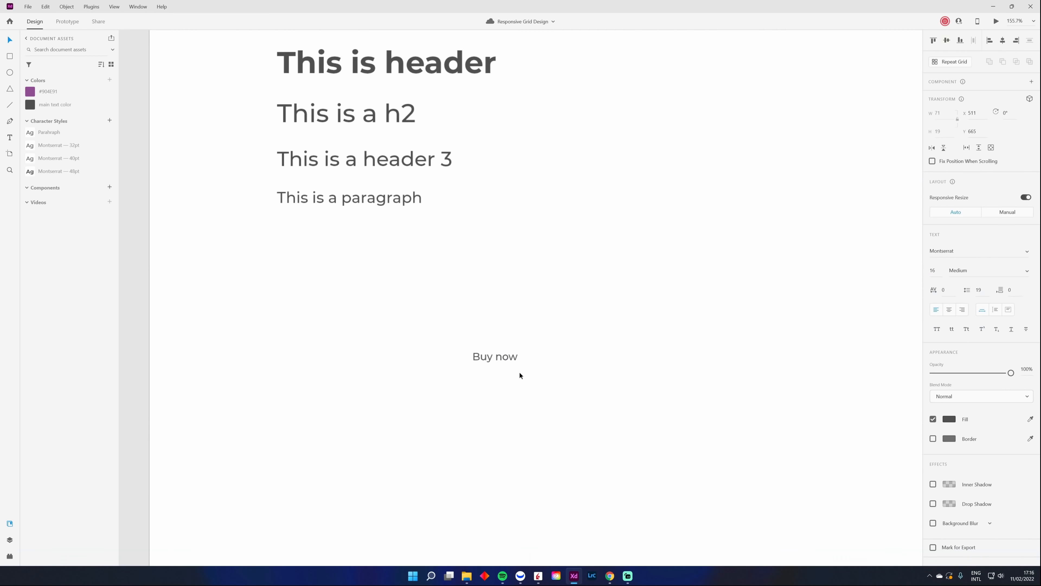
Draw a rectangle of about 117 by 52 around the "Buy now" text
scroll(478, 277, "up", 3)
scroll(493, 330, "left", 1)
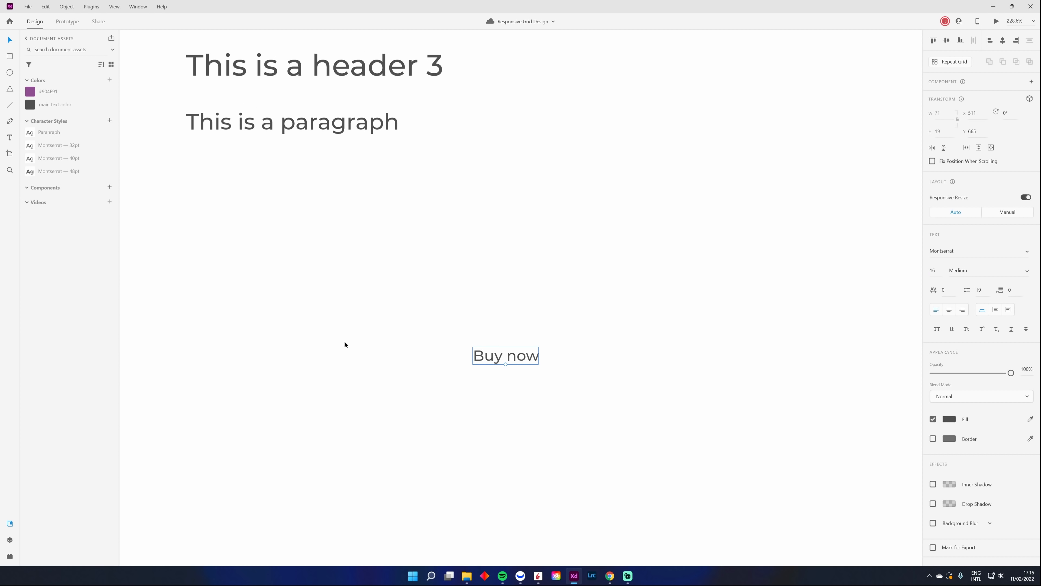
left_click_drag(449, 329, 557, 377)
key("v")
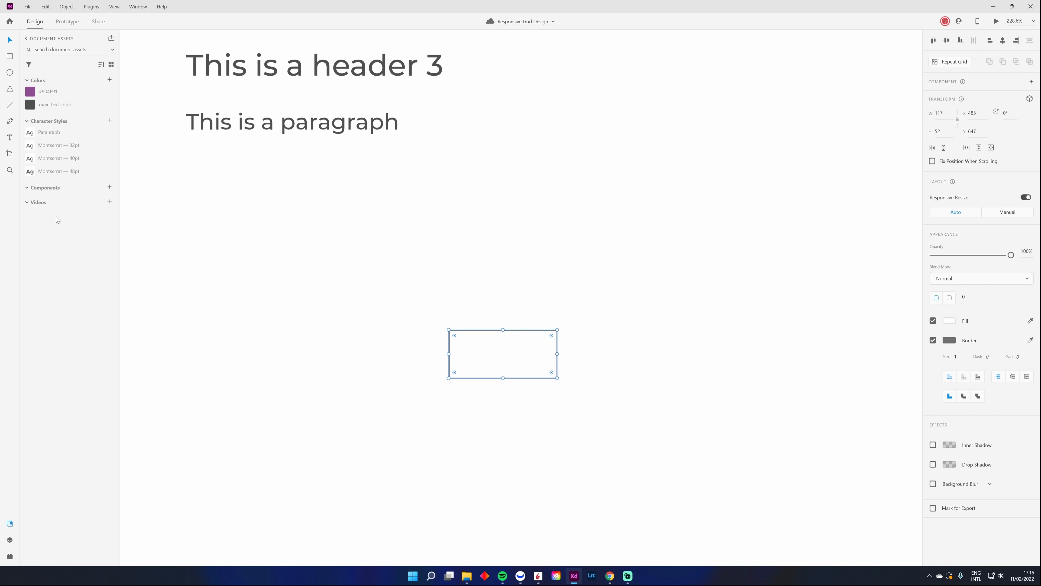
Fill the rectangle around the "Buy now" text with the purple saved in the document assets
left_click(10, 539)
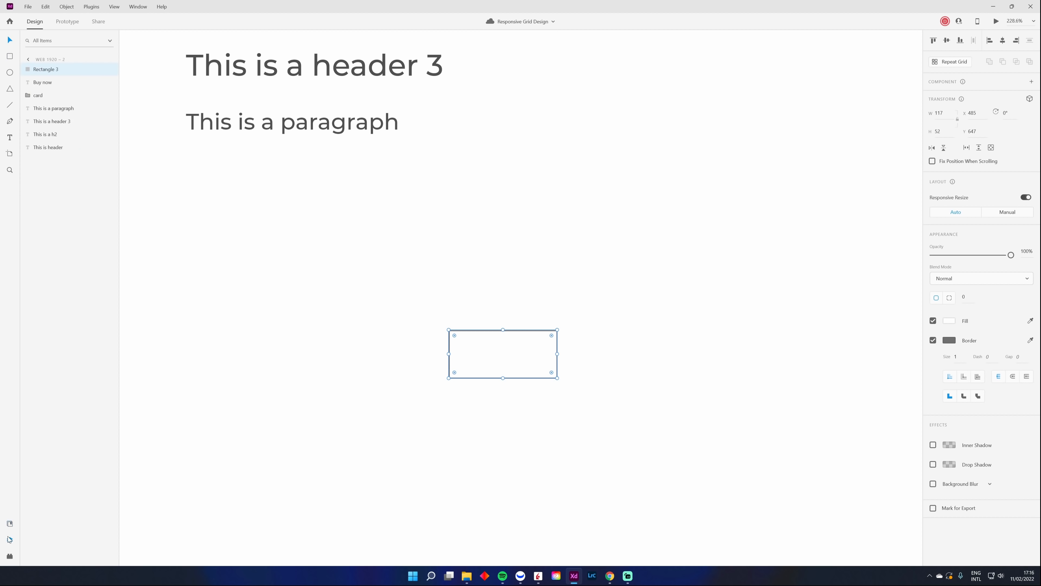
left_click(45, 83)
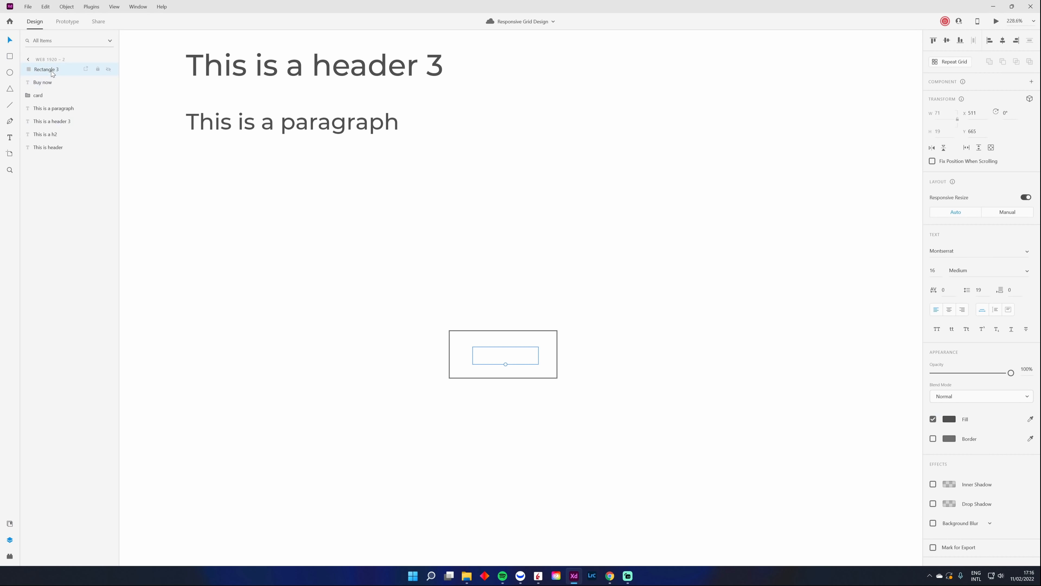
left_click(46, 69)
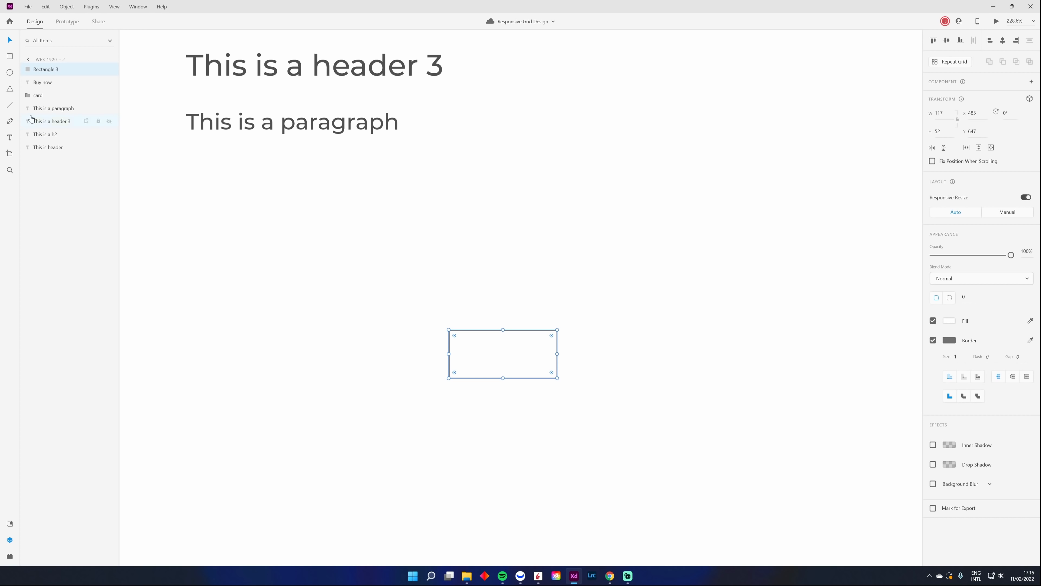
left_click(9, 523)
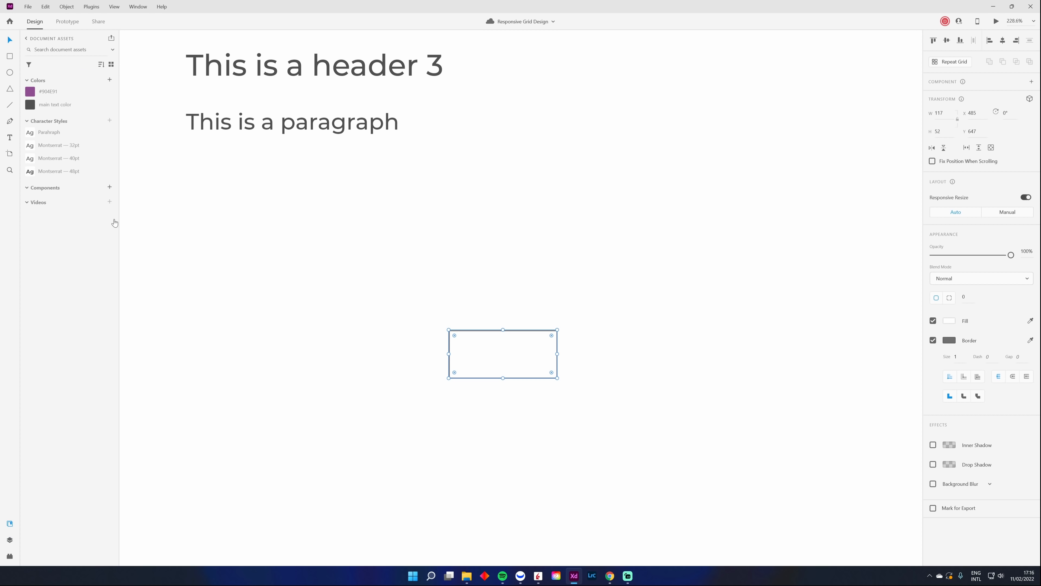
left_click(50, 92)
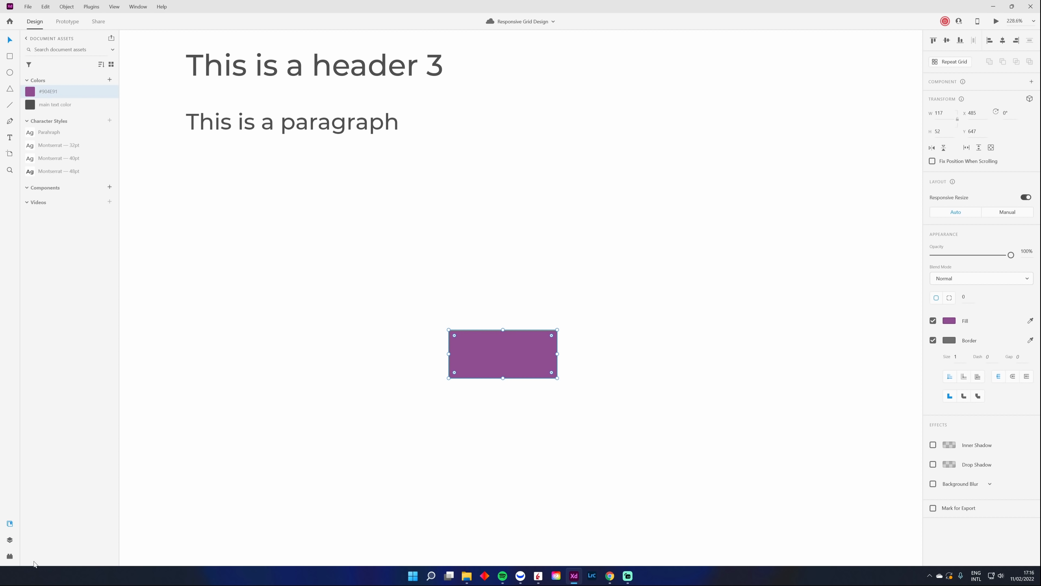
Place the "Buy now" text layer above the purple rectangle in the layer order
left_click(10, 540)
left_click(49, 87)
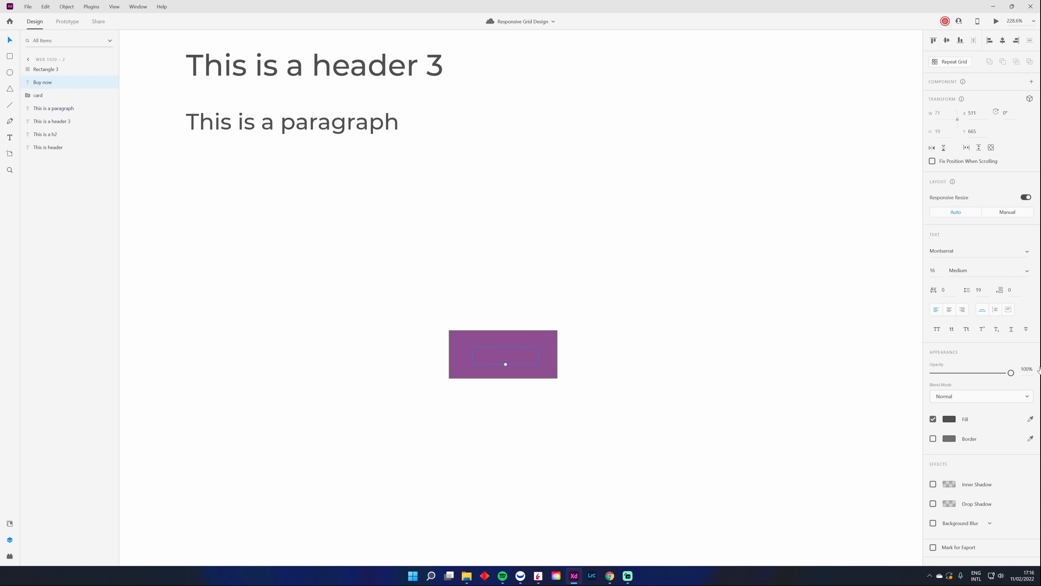
left_click_drag(52, 85, 41, 68)
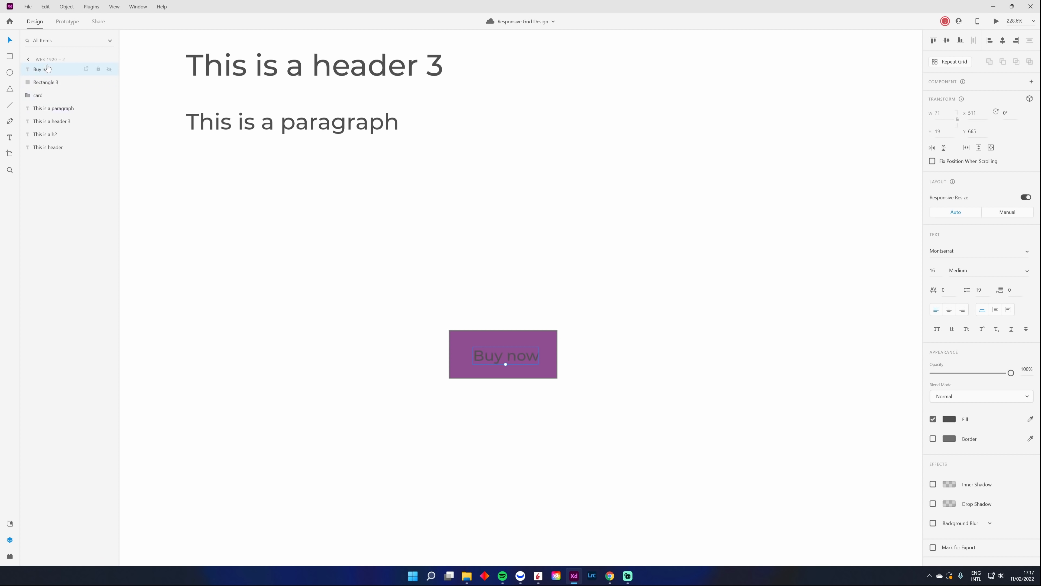
Fill the "Buy now" text with white (#FFFFFF) and centre it inside the purple rectangle
left_click(949, 419)
left_click_drag(870, 384, 756, 270)
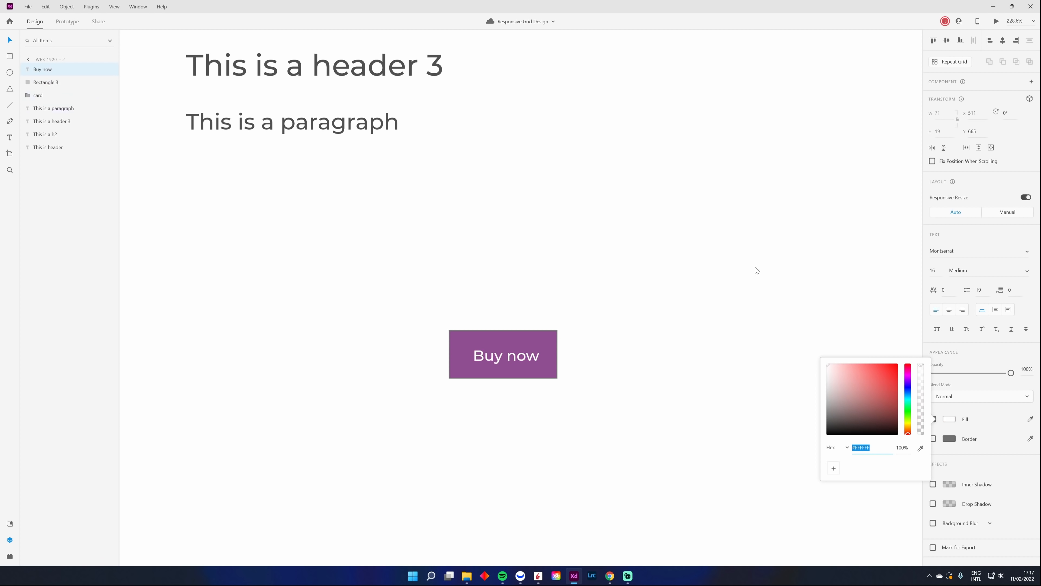
left_click(595, 375)
mouse_move(507, 362)
left_mouse_down()
mouse_move(499, 356)
mouse_move(507, 360)
left_mouse_up()
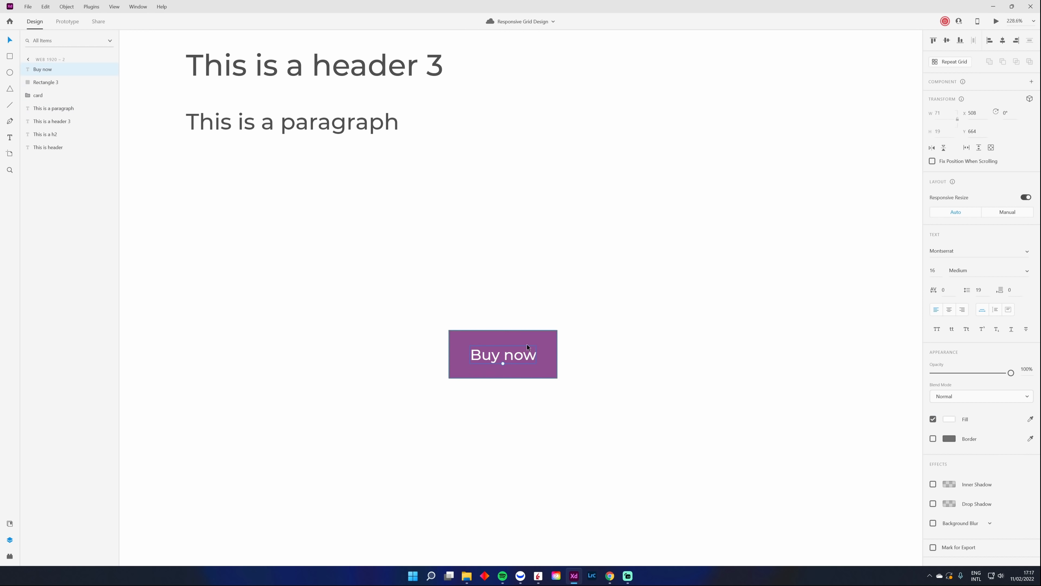
Remove the border from the button's purple rectangle
left_click(527, 343)
left_click(933, 340)
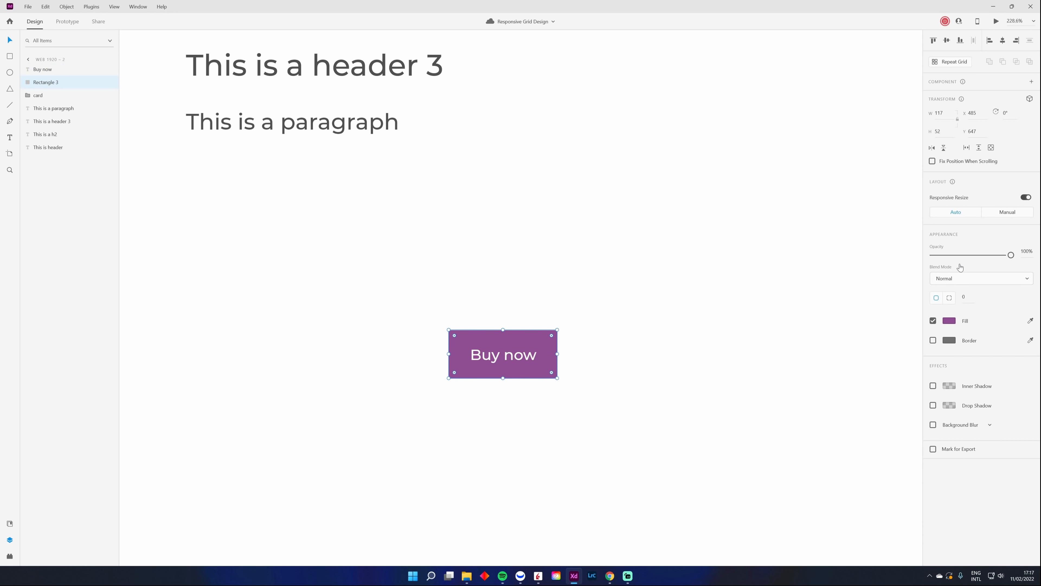
left_click(676, 382)
scroll(500, 381, "up", 6)
scroll(604, 361, "down", 4)
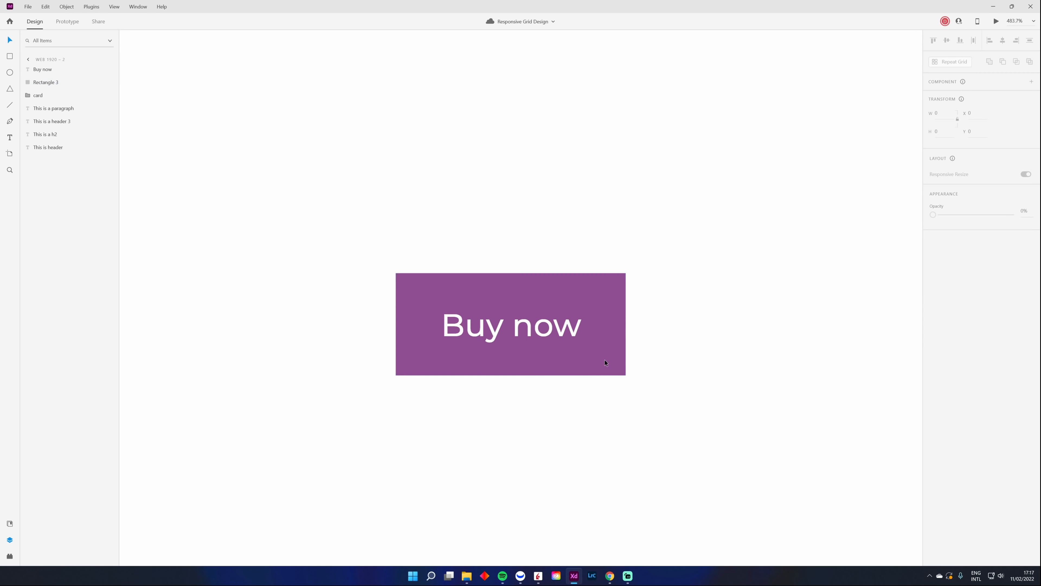
left_click_drag(716, 369, 659, 392)
Duplicate the button's rectangle and "Buy now" label together, placing the copy to the right of the original
left_click(483, 362)
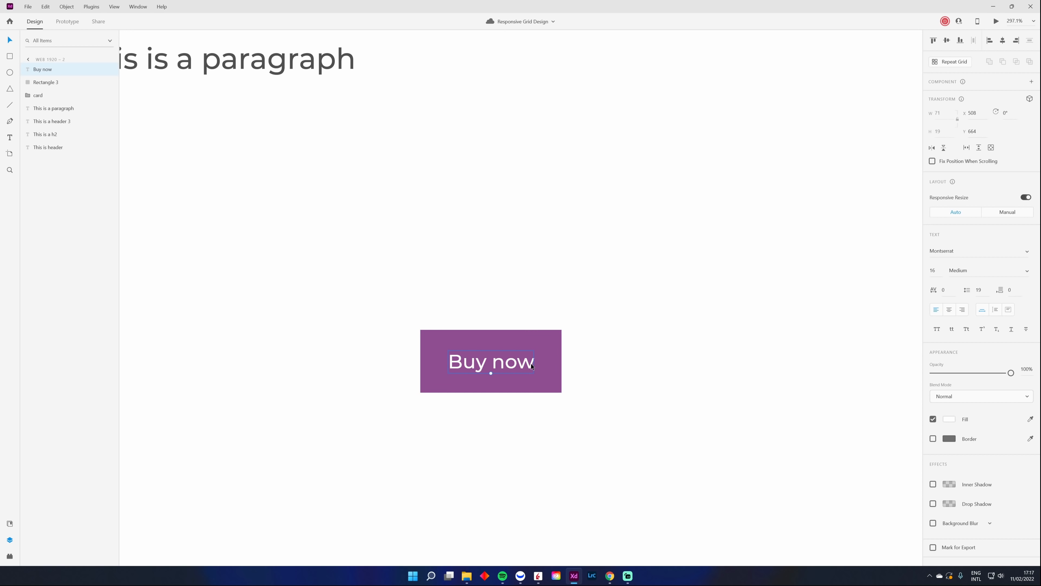
left_click(589, 379)
left_click(537, 366)
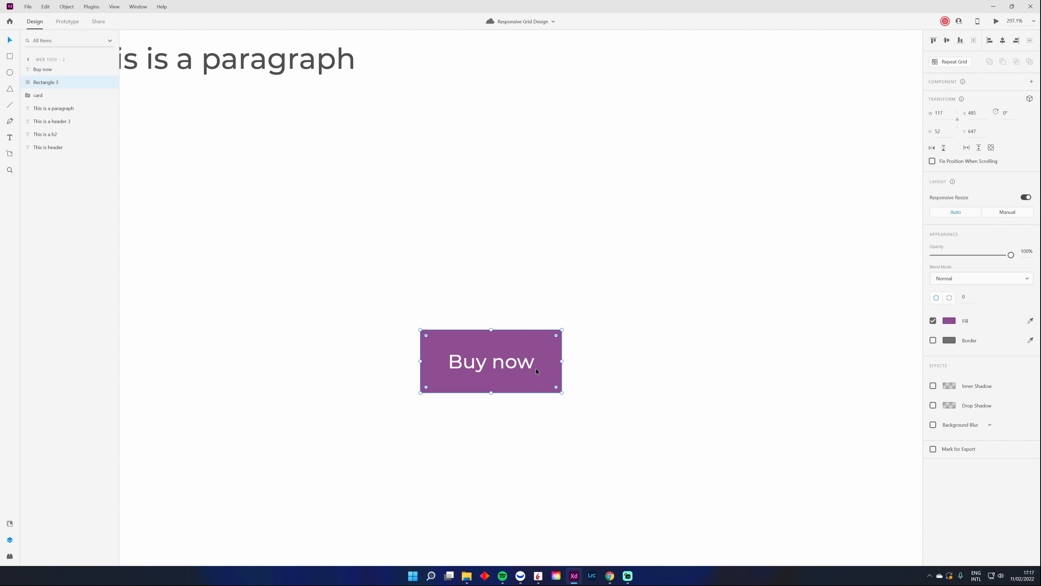
left_click(495, 376)
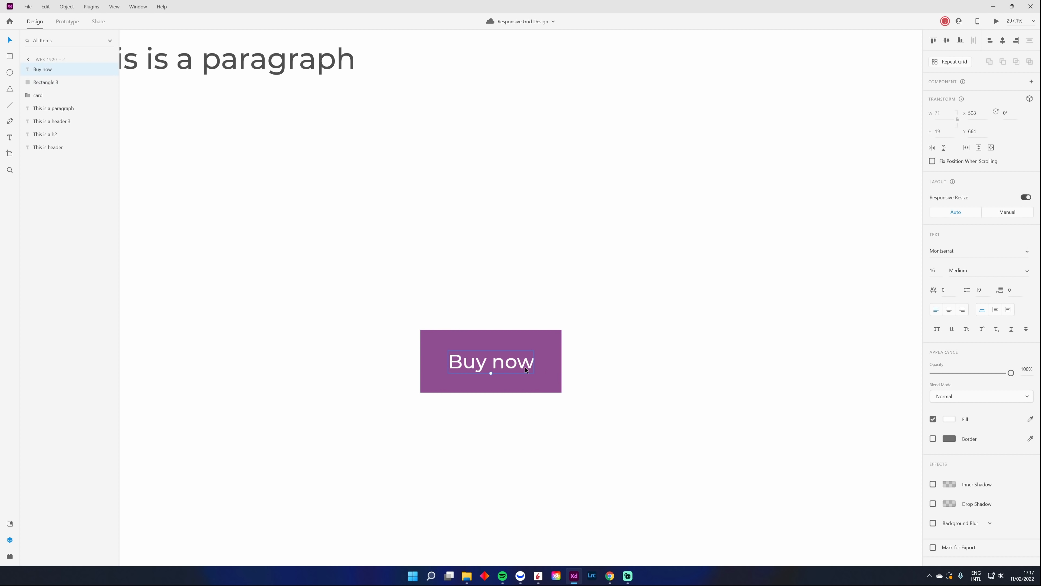
left_click_drag(582, 322, 746, 349)
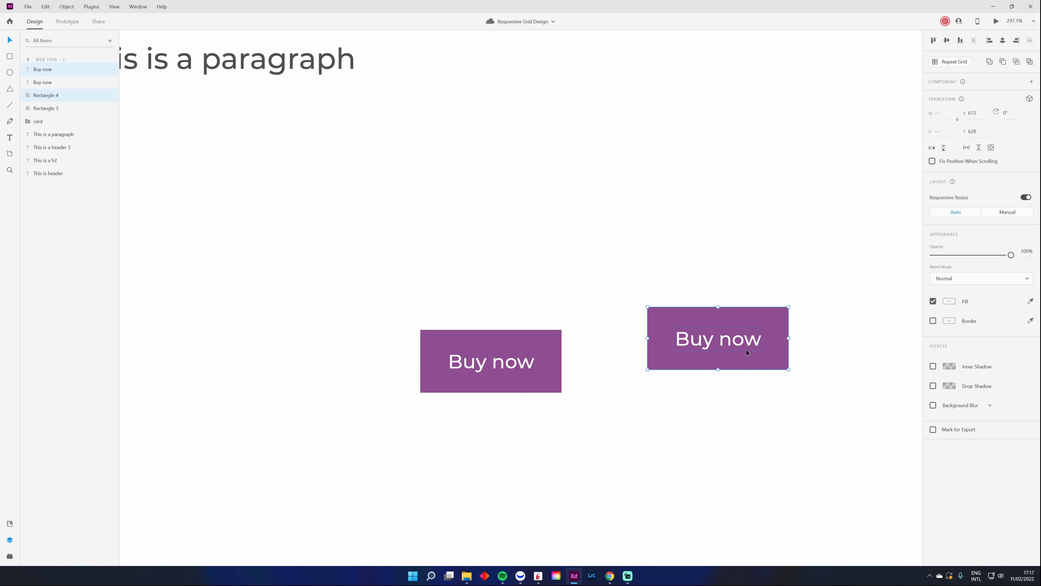
Append test characters to the copied button's label to check how the rectangle copes with longer text
double_click(746, 349)
key("Right")
type("sdf")
key("Escape")
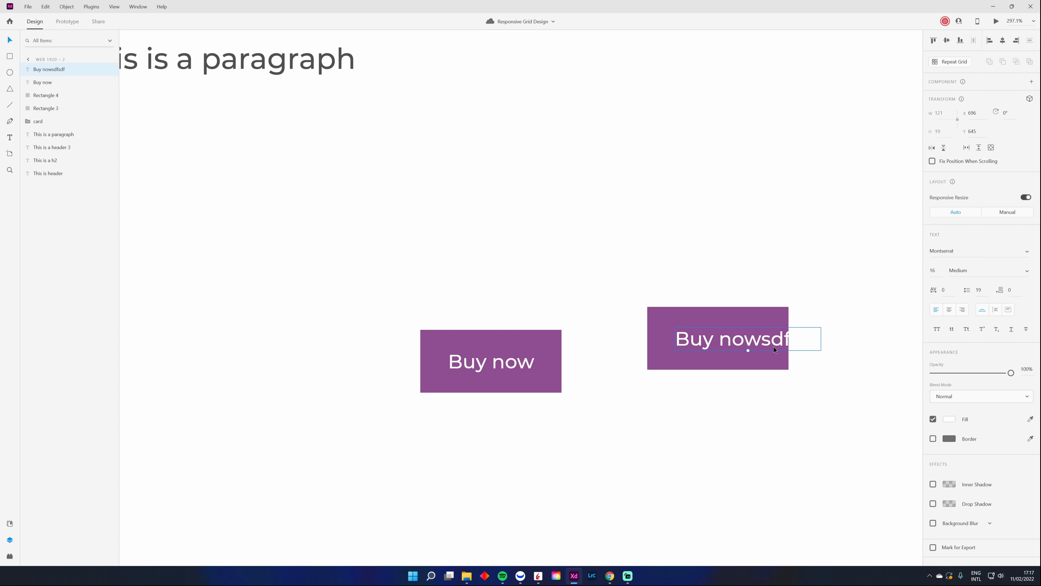
Delete the copied button's label and its rectangle
key("Delete")
left_click(758, 342)
key("Delete")
Duplicate the "Buy now" label and its purple rectangle again, placing the copy above and to the right of the original
left_click(508, 362)
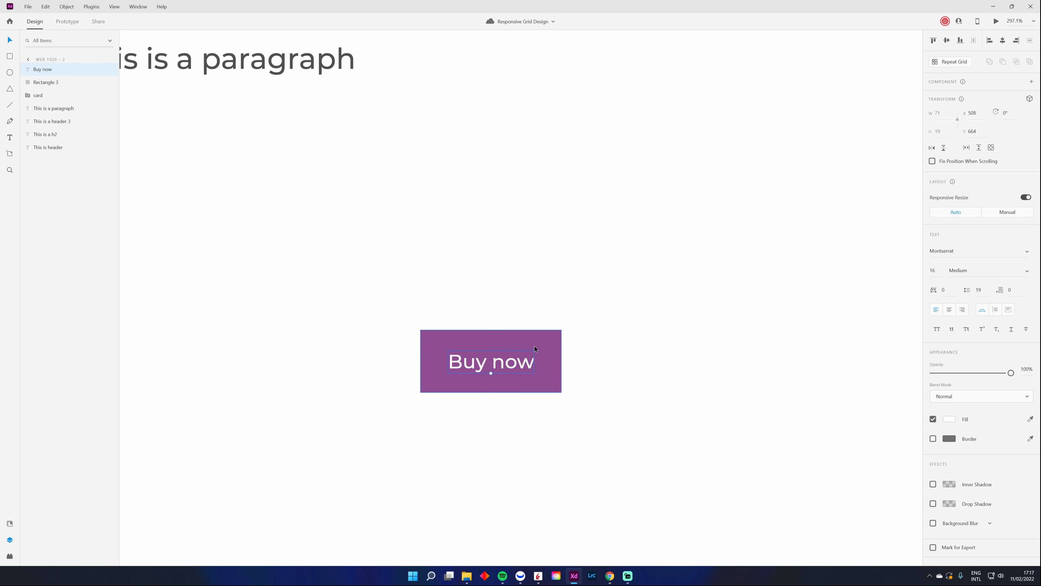
left_click(535, 348, "shift")
left_click_drag(534, 348, 743, 248, "alt")
left_click(798, 273)
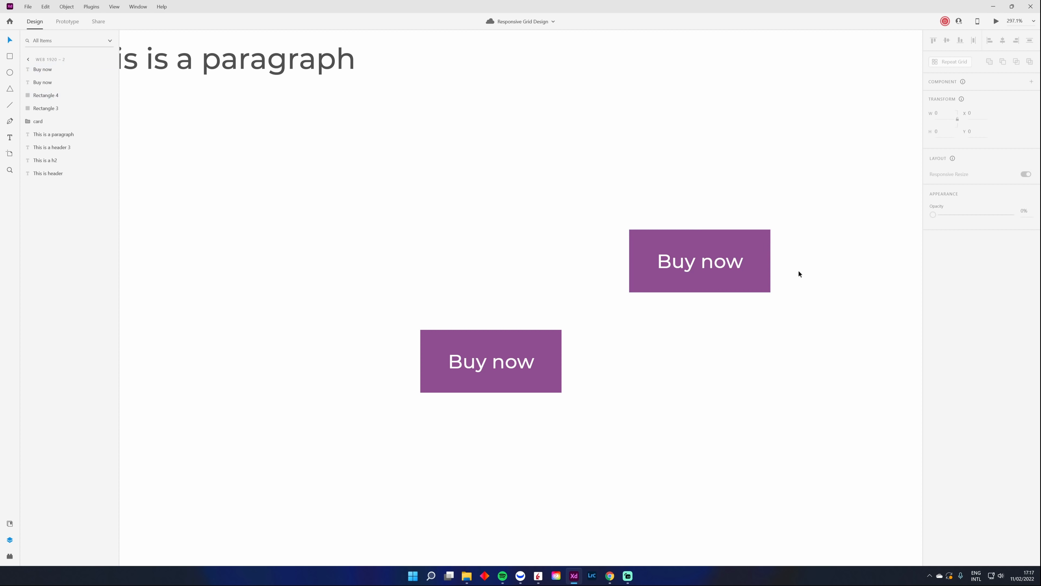
Widen the copied button's rectangle toward the right and move its "Buy now" label back to the rectangle's centre
left_click(770, 265)
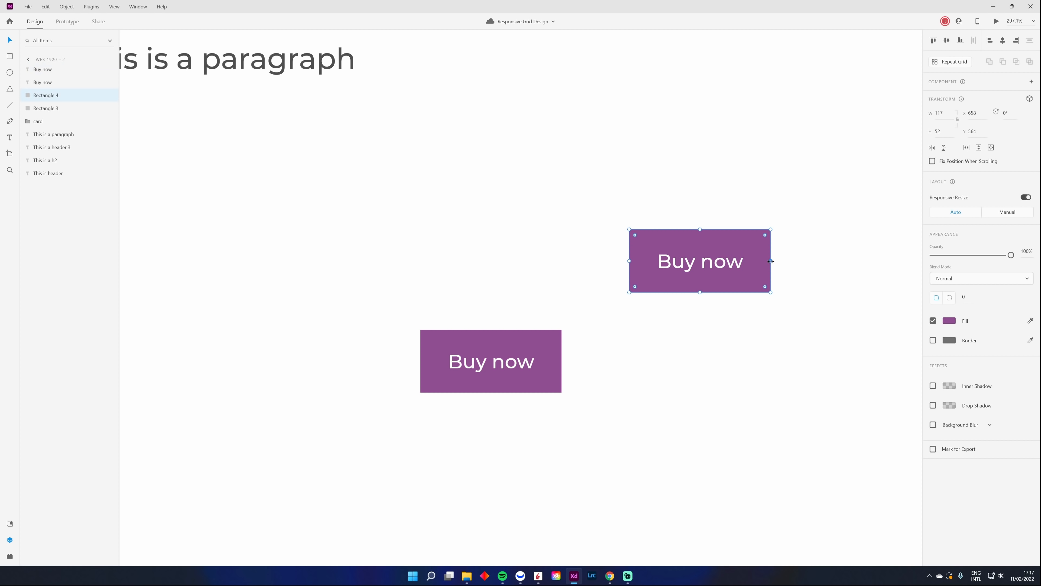
left_click_drag(771, 261, 889, 274)
left_click(706, 263)
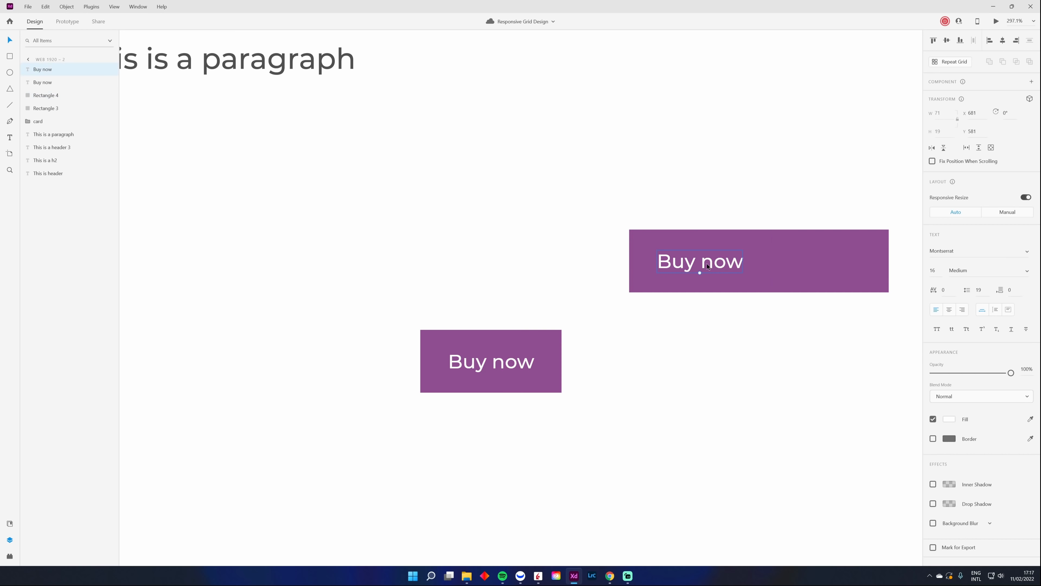
left_click_drag(775, 265, 758, 268)
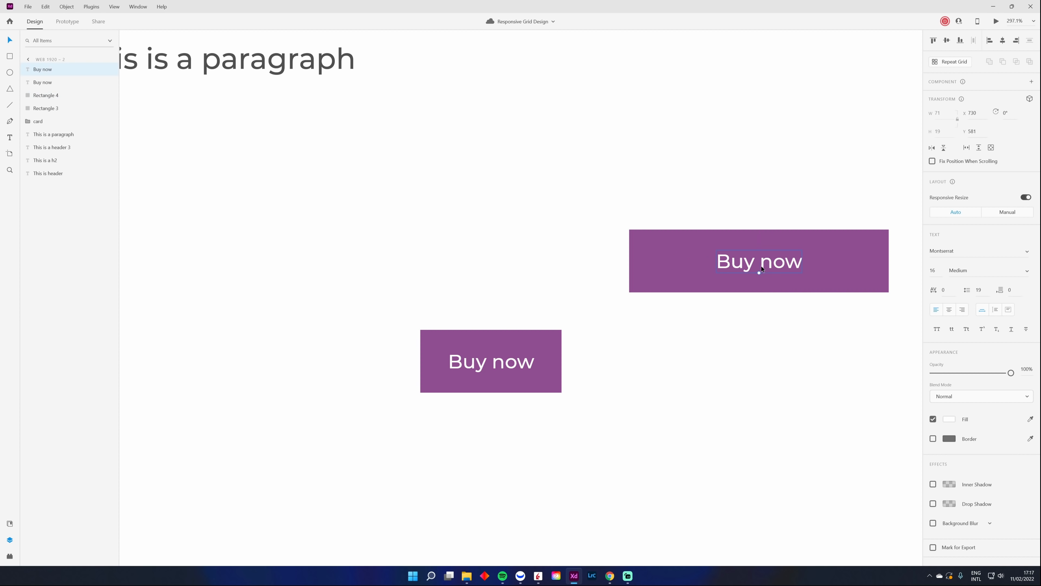
Delete the copied button's rectangle and label, keeping only the original "Buy now" button
left_click_drag(828, 395, 791, 337)
left_click_drag(750, 272, 692, 212)
key("Delete")
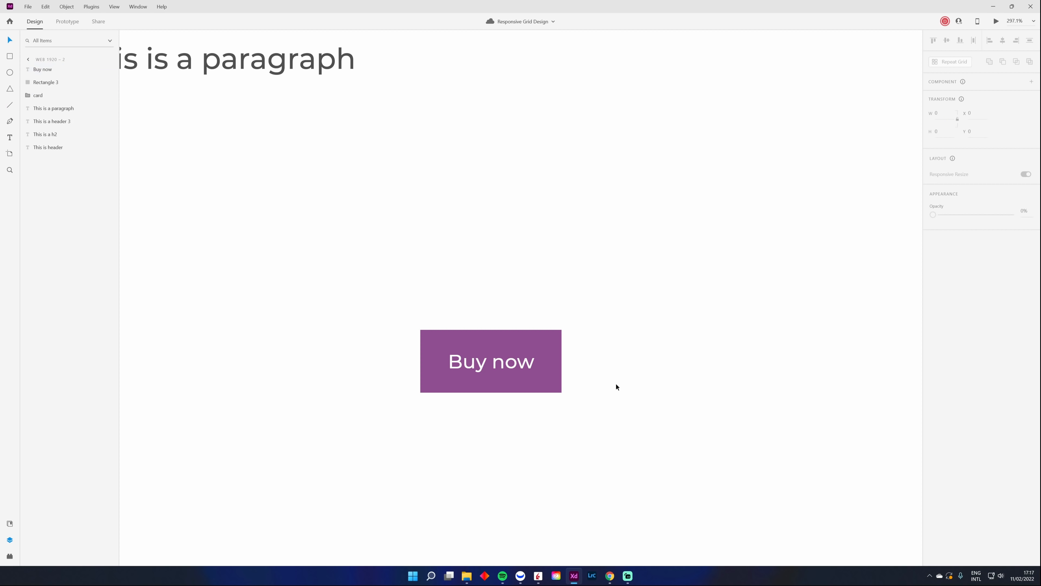
Group the "Buy now" label with its purple rectangle
left_click(515, 364)
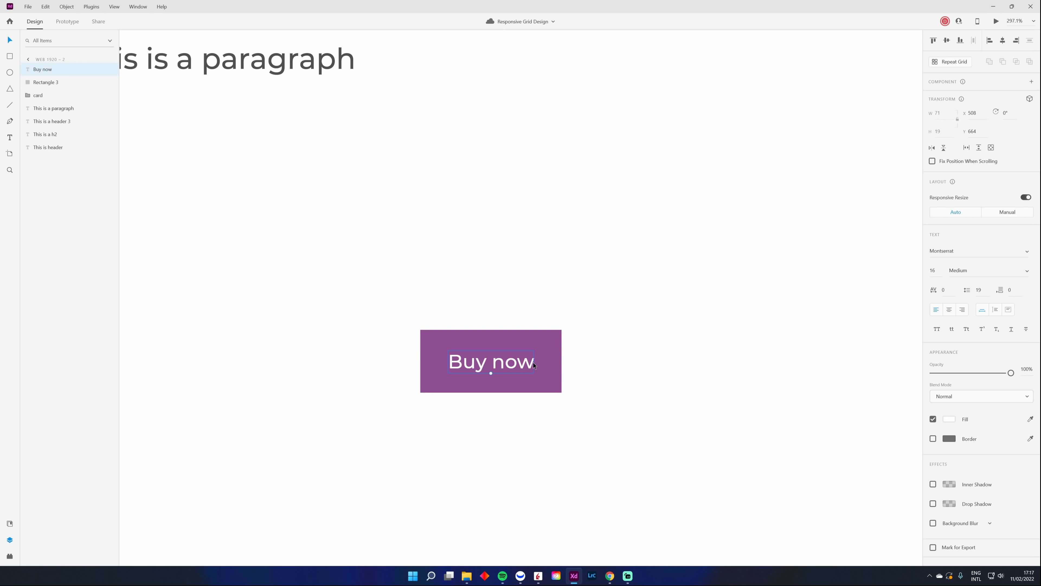
left_click(550, 360, "shift")
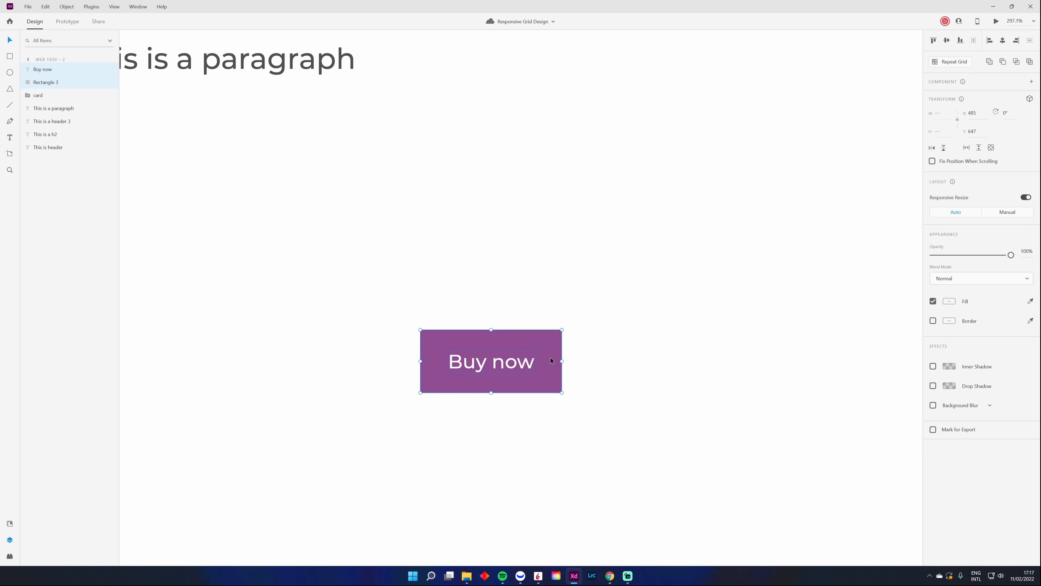
key("ctrl+g")
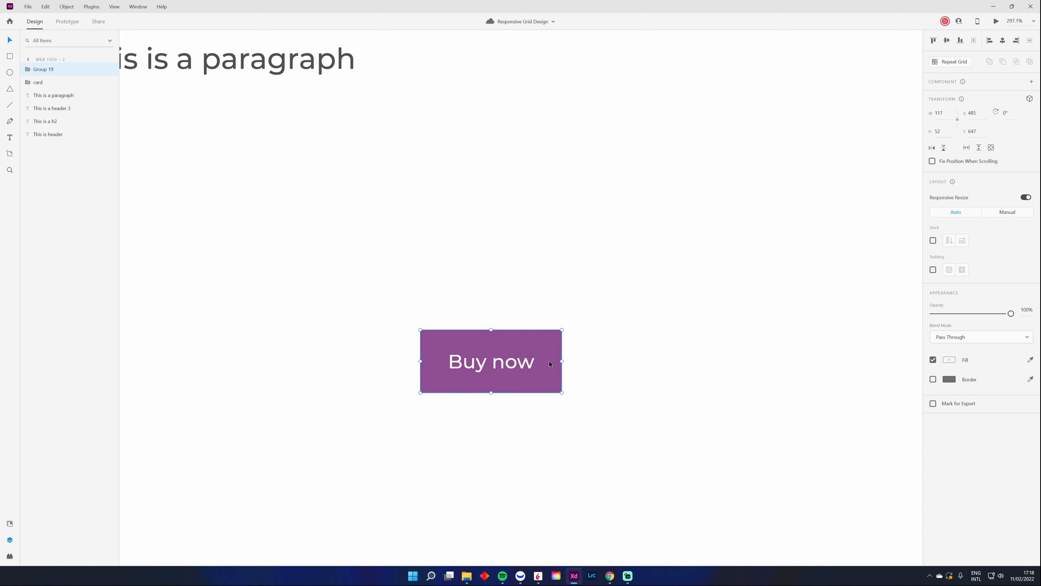
Try stretching the button group toward the right to test its responsive resizing, and undo the stretch
left_click(564, 364)
left_click(542, 361)
left_click_drag(561, 362, 805, 395)
key("ctrl+z")
Switch the grouped "Buy now" label's Responsive Resize to Manual and try its left edge constraint
double_click(499, 362)
double_click(516, 361)
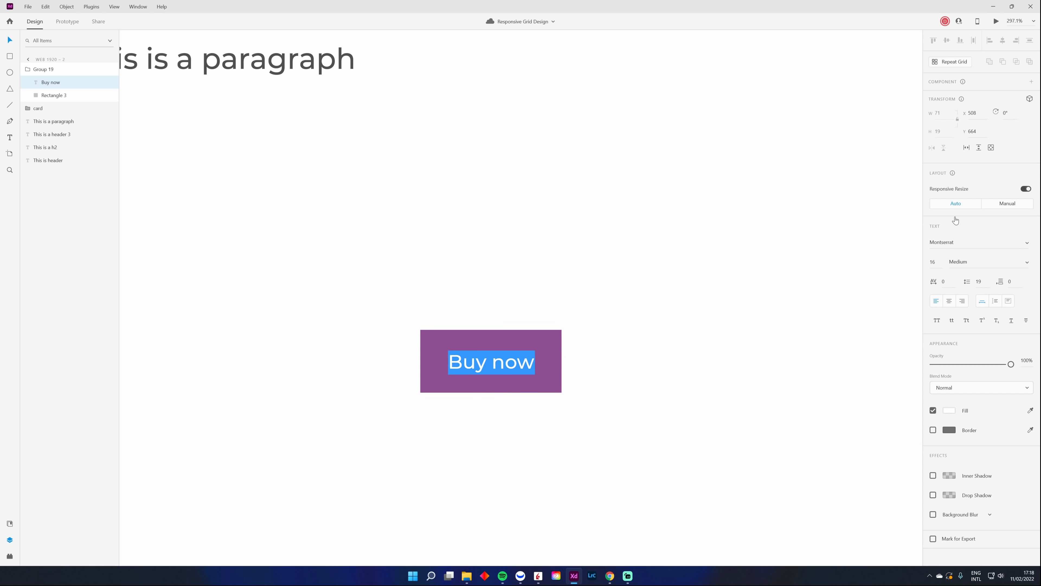
left_click(1003, 202)
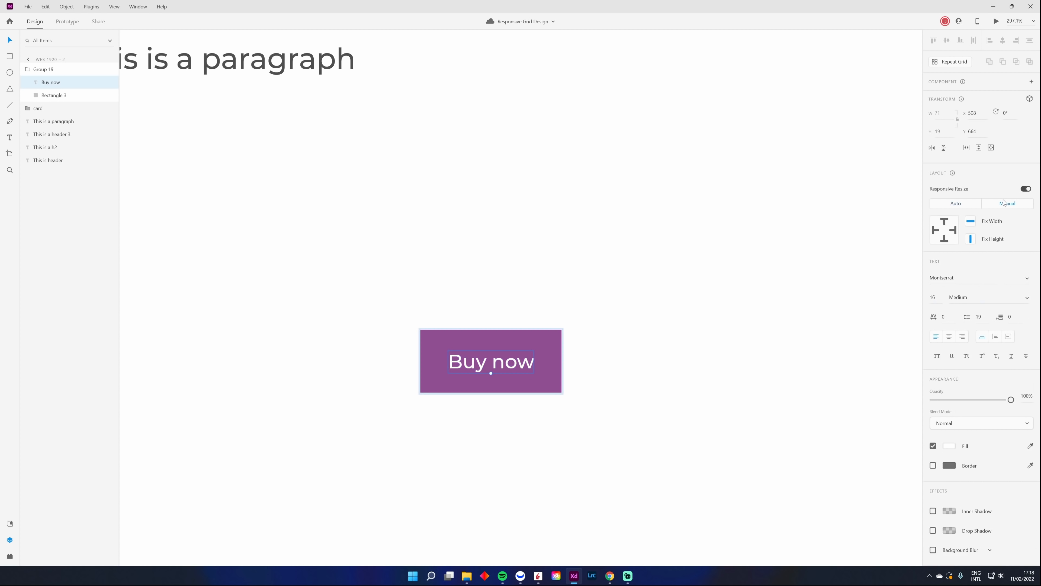
left_click(936, 230)
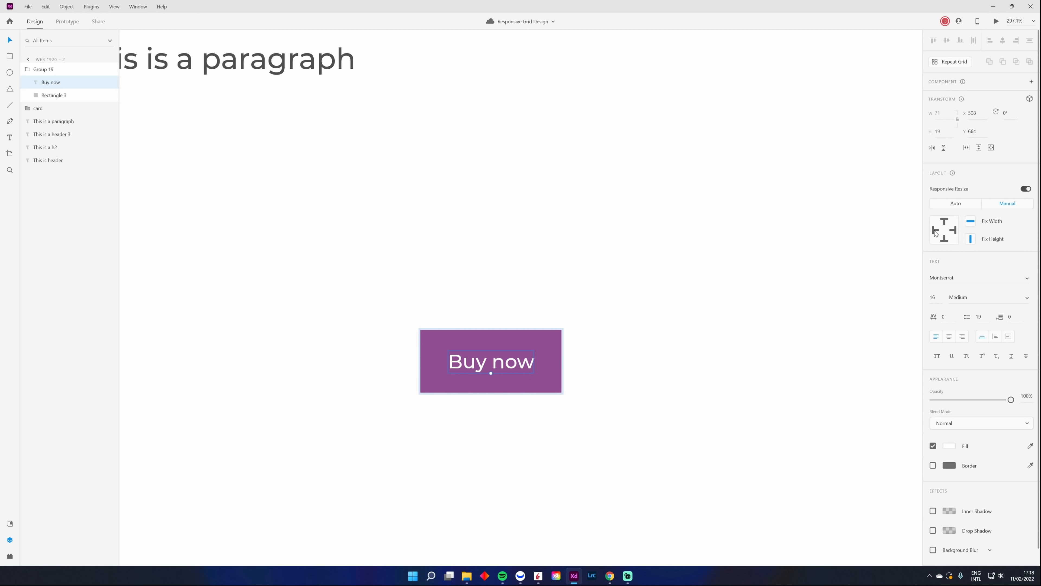
Try widening only the purple rectangle inside the button group, and undo the change
left_click(552, 364)
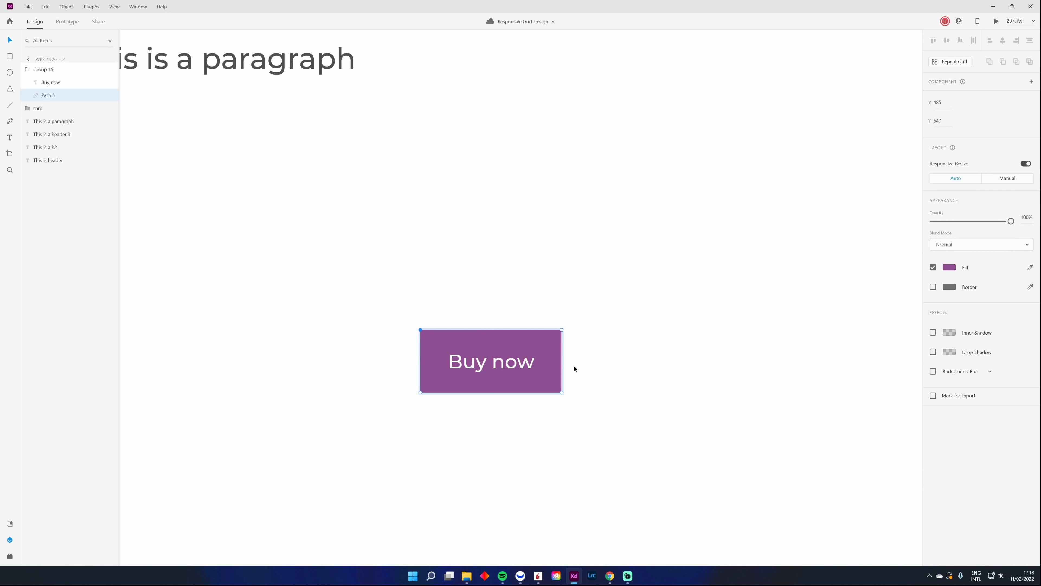
left_click_drag(562, 361, 798, 361)
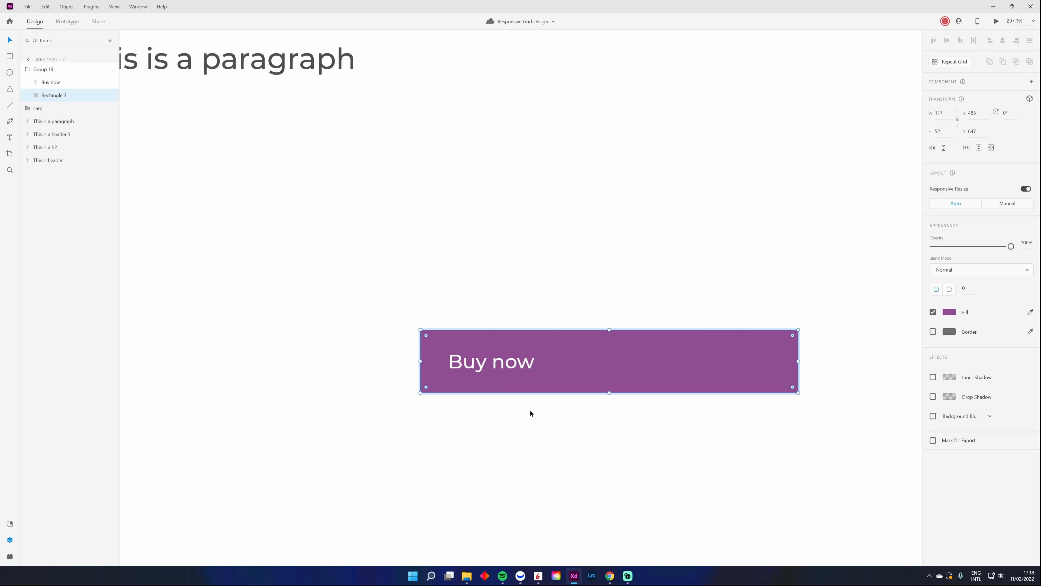
key("ctrl+z")
Return to the whole button group, try stretching it wider again, and undo the resize
left_click(492, 370)
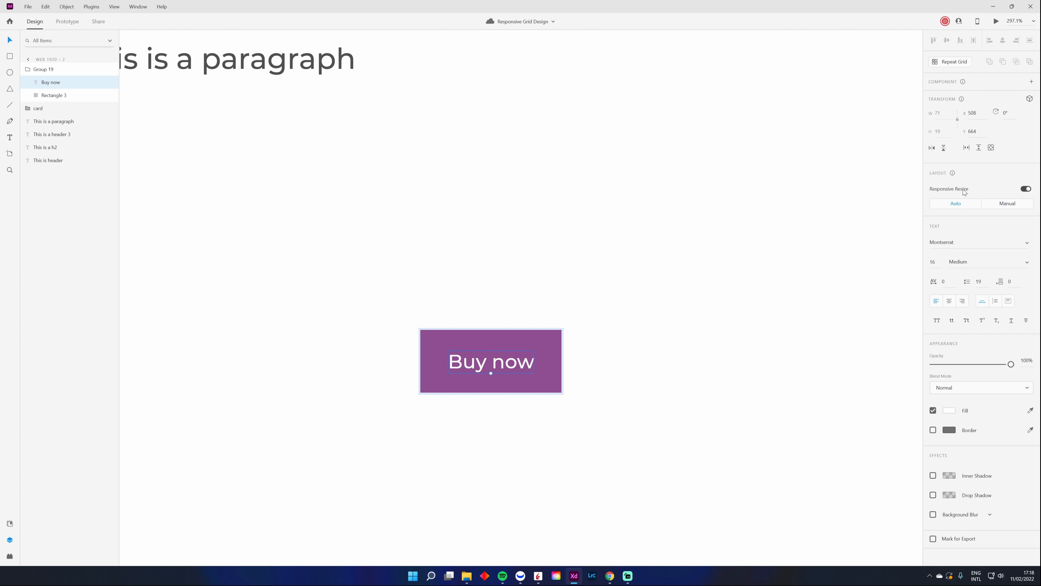
key("Escape")
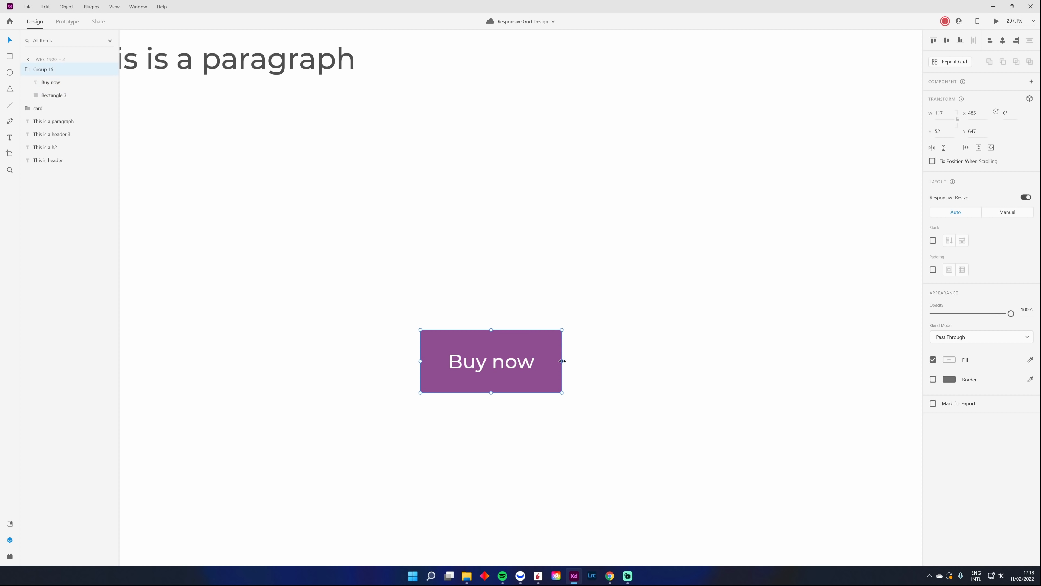
left_click_drag(563, 361, 774, 374)
key("ctrl+z")
Append test characters to the grouped button's label to check whether the rectangle adapts to longer text
double_click(530, 363)
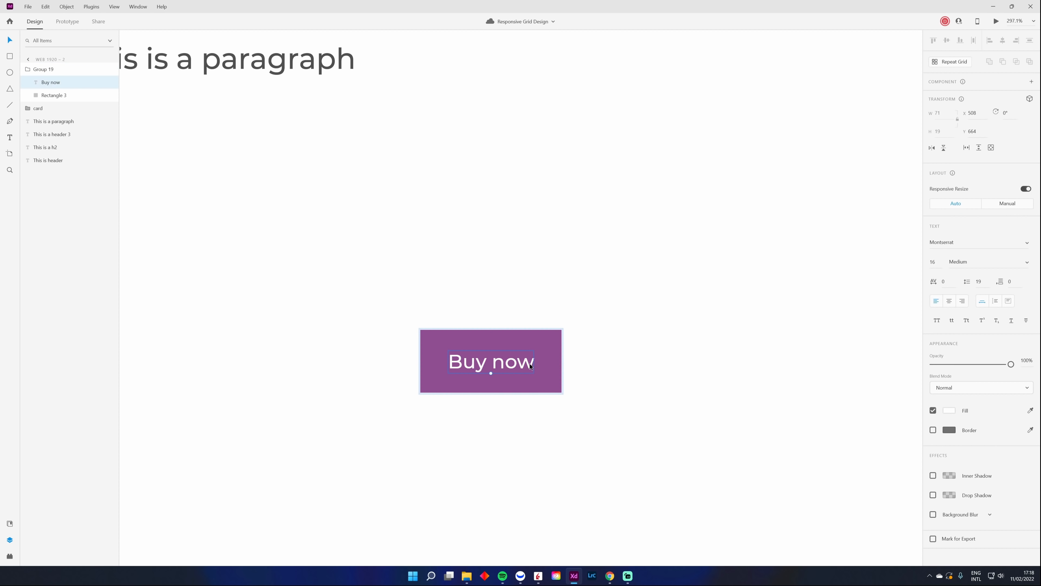
double_click(530, 365)
left_click(531, 365)
type("sdgsdgsdf")
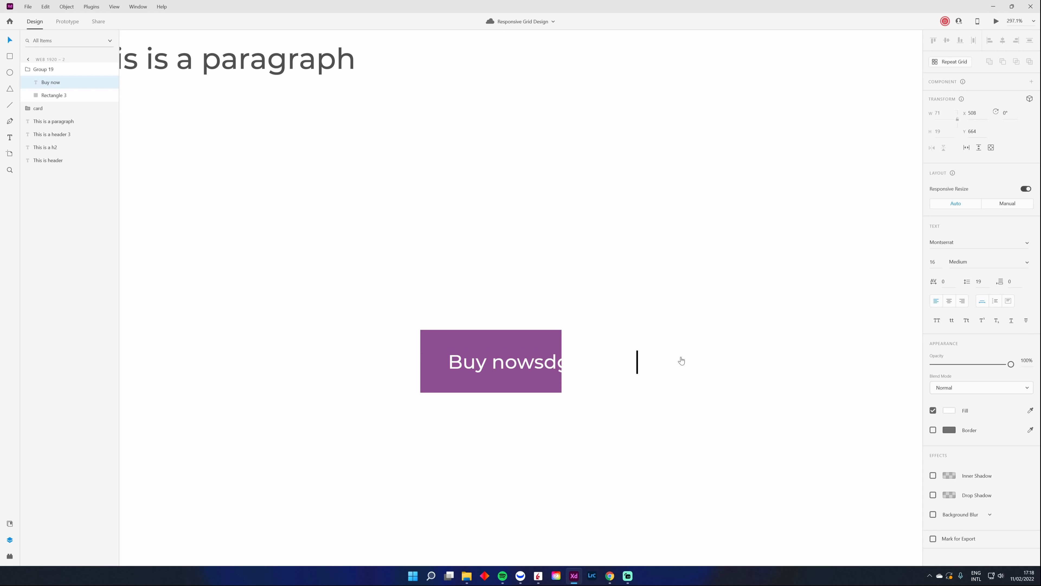
Remove the test characters from the grouped button's label so it reads "Buy now"
key("BackSpace")
key("BackSpace")
key("BackSpace")
key("BackSpace")
key("BackSpace")
key("BackSpace")
key("BackSpace")
key("BackSpace")
key("BackSpace")
key("Escape")
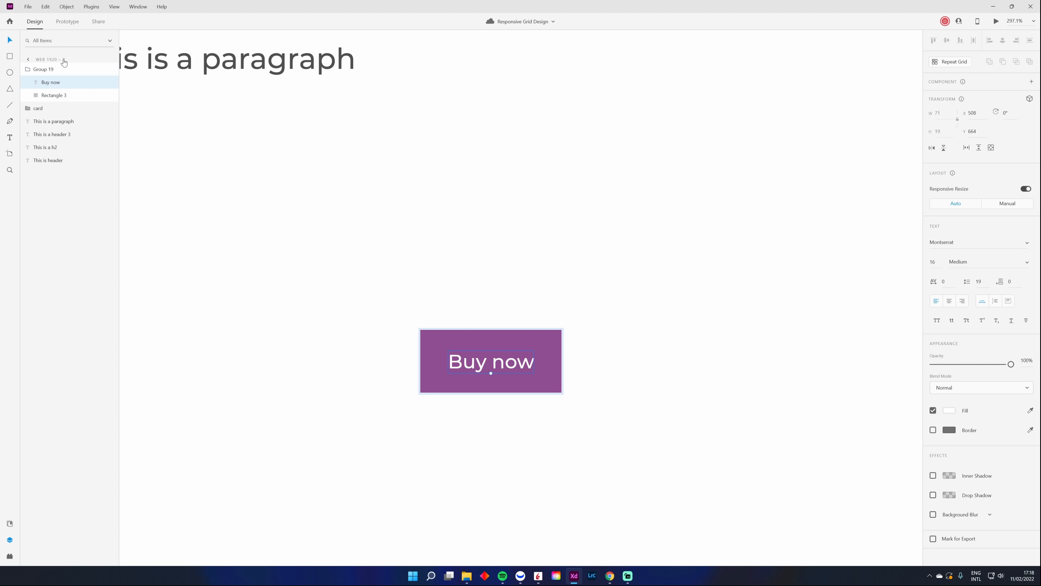
Shrink the purple rectangle on all four sides to fit tightly around the "Buy now" text, about 70 wide
left_click(68, 95)
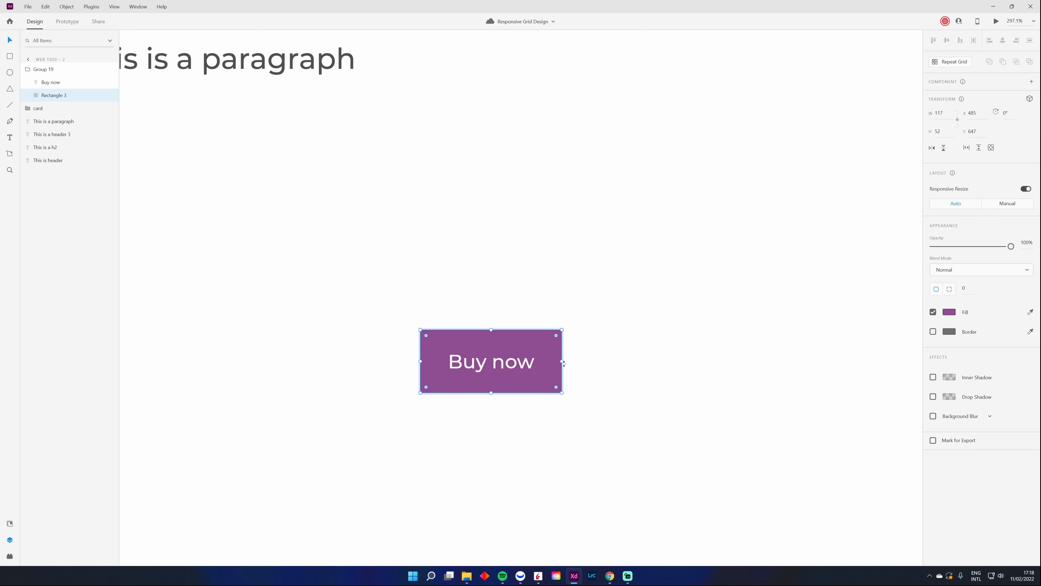
scroll(572, 367, "up", 5)
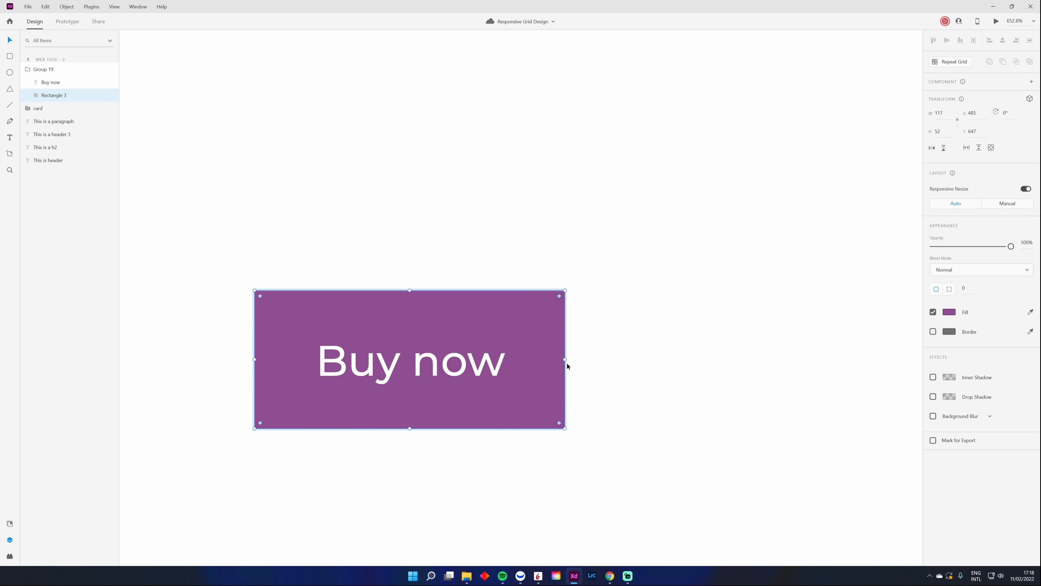
left_click_drag(564, 360, 504, 362)
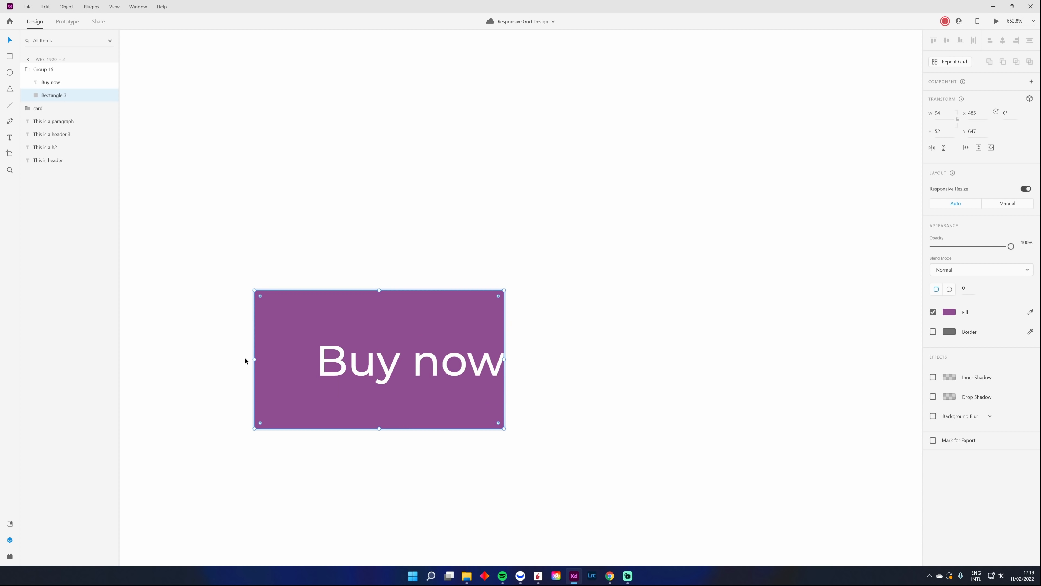
left_click_drag(254, 358, 319, 364)
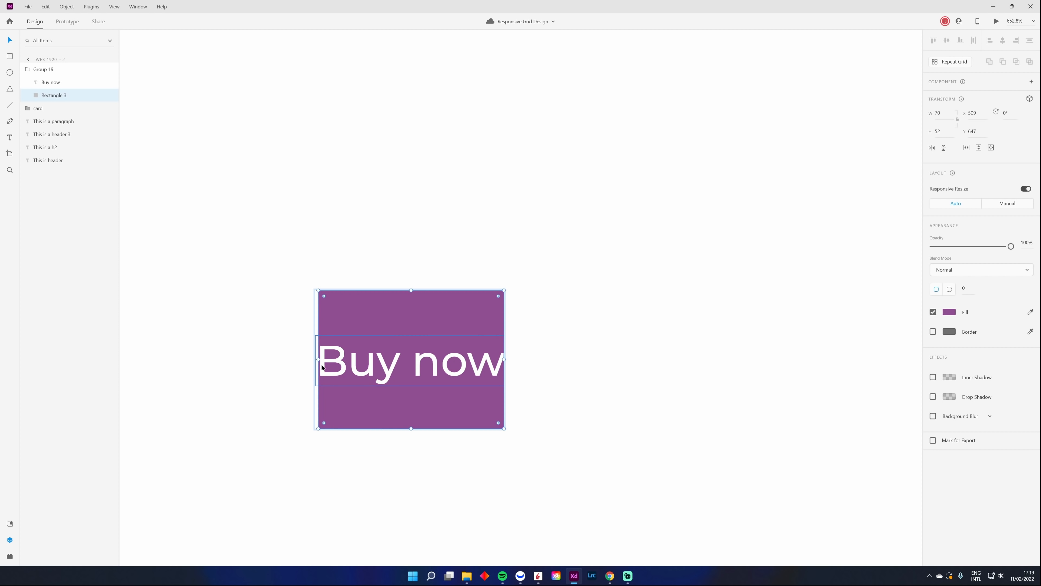
left_click_drag(411, 290, 410, 341)
left_click_drag(410, 428, 413, 386)
left_click(458, 440)
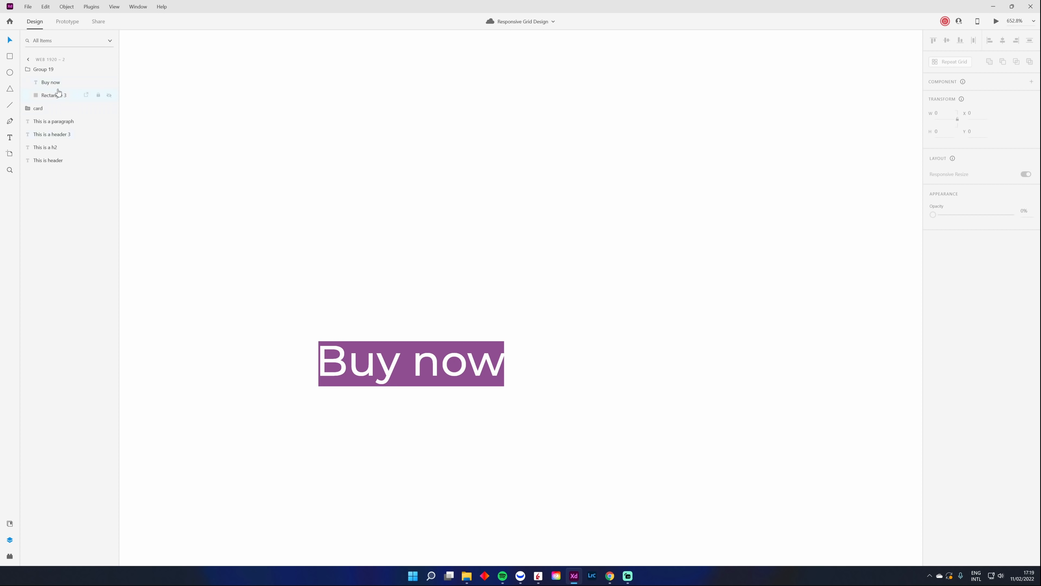
Enable padding on the button group with the same value of 20 for all edges
left_click(53, 72)
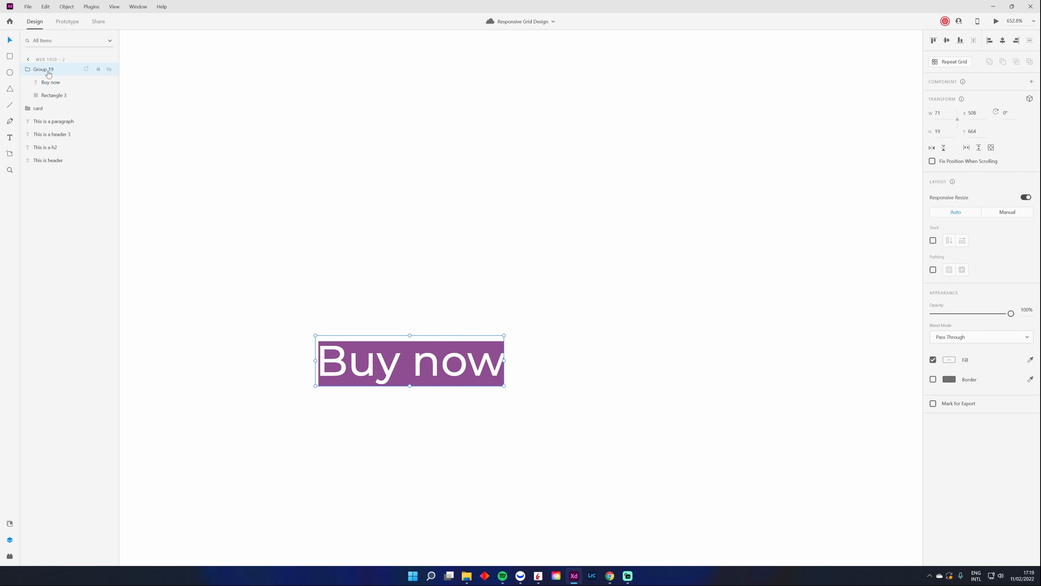
left_click(933, 270)
left_click(950, 270)
left_click_drag(981, 270, 968, 273)
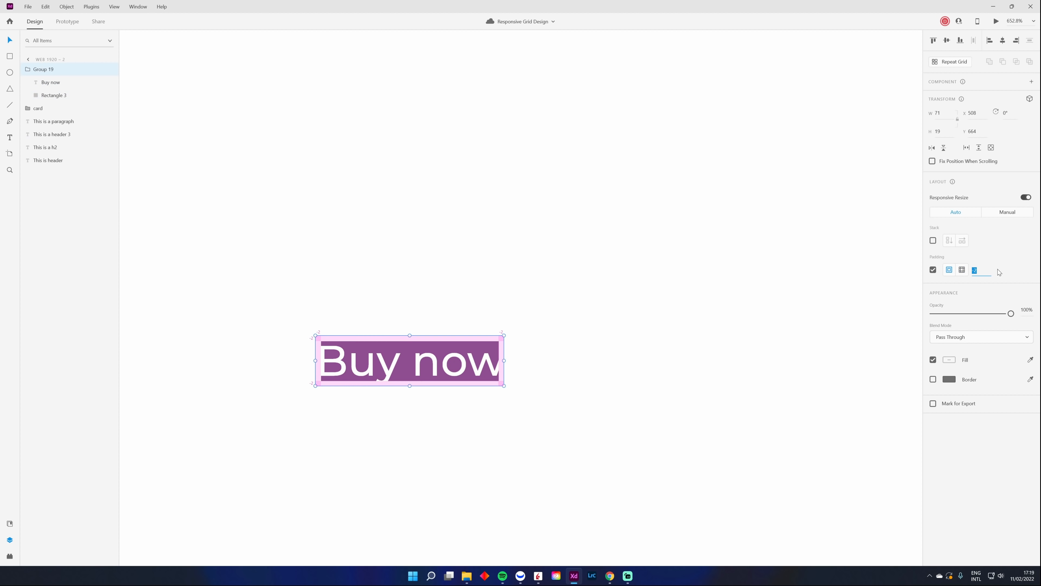
type("20")
key("Return")
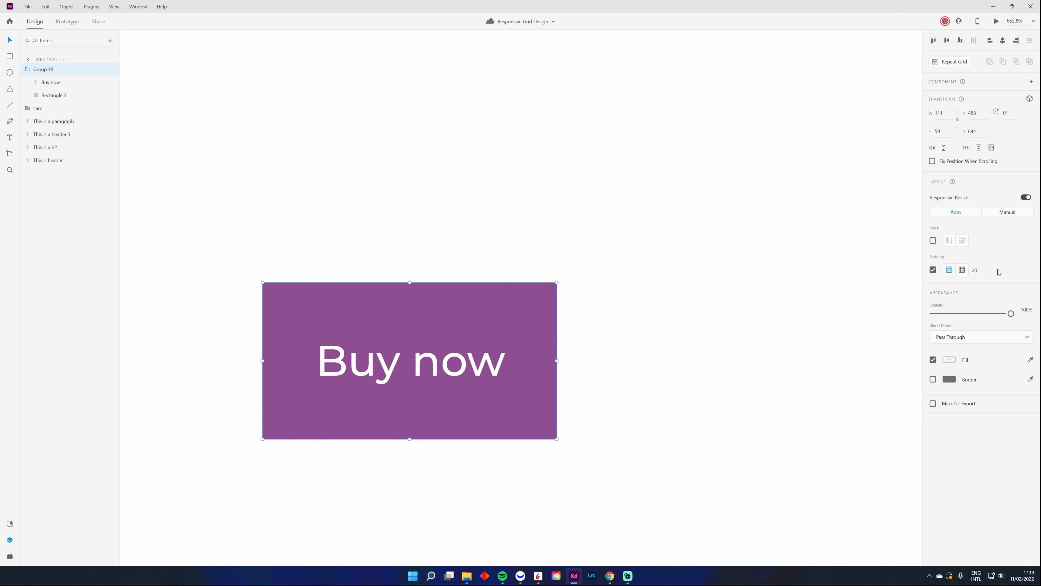
Switch the button group to separate padding per edge and set the right and left padding to 40
left_click(962, 270)
left_click(975, 271)
key("Tab")
key("Tab")
key("Tab")
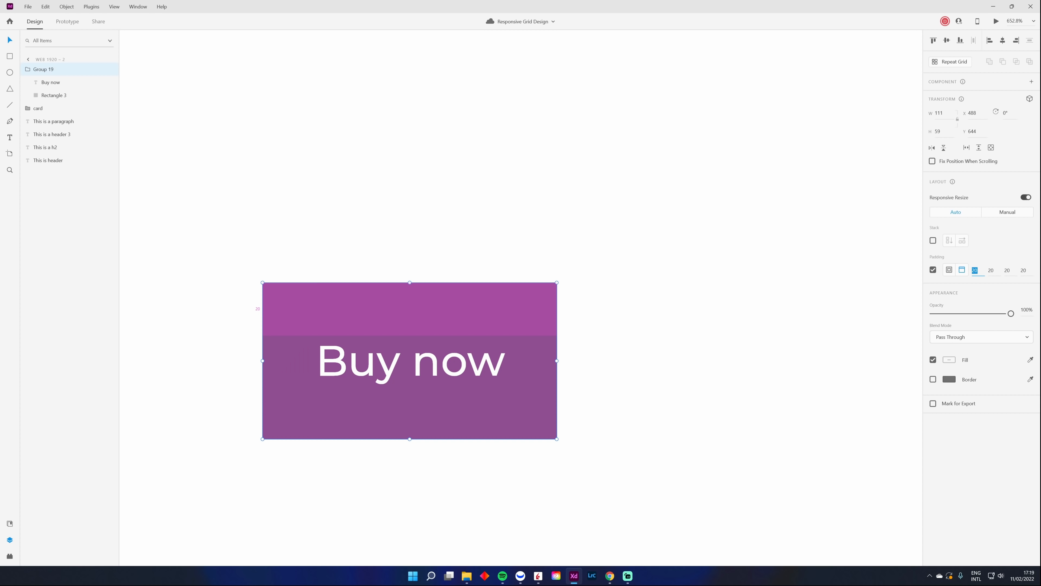
key("Tab")
type("40")
key("Return")
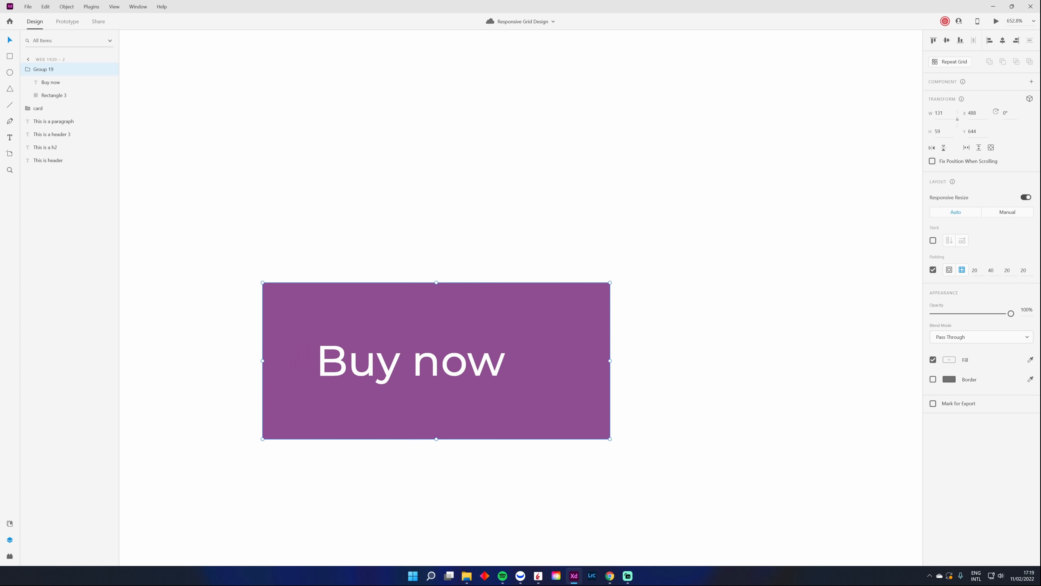
left_click(1024, 271)
type("4")
key("Return")
left_click(730, 428)
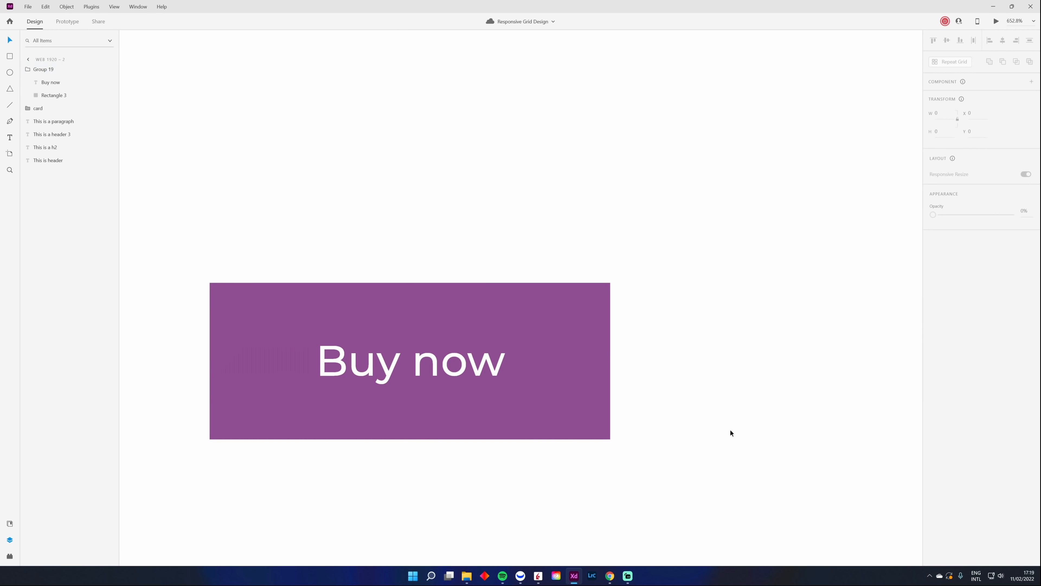
Duplicate the padded button group, placing the copy to the right of the original
scroll(730, 428, "down", 5)
scroll(742, 463, "up", 1)
left_click_drag(745, 468, 541, 356)
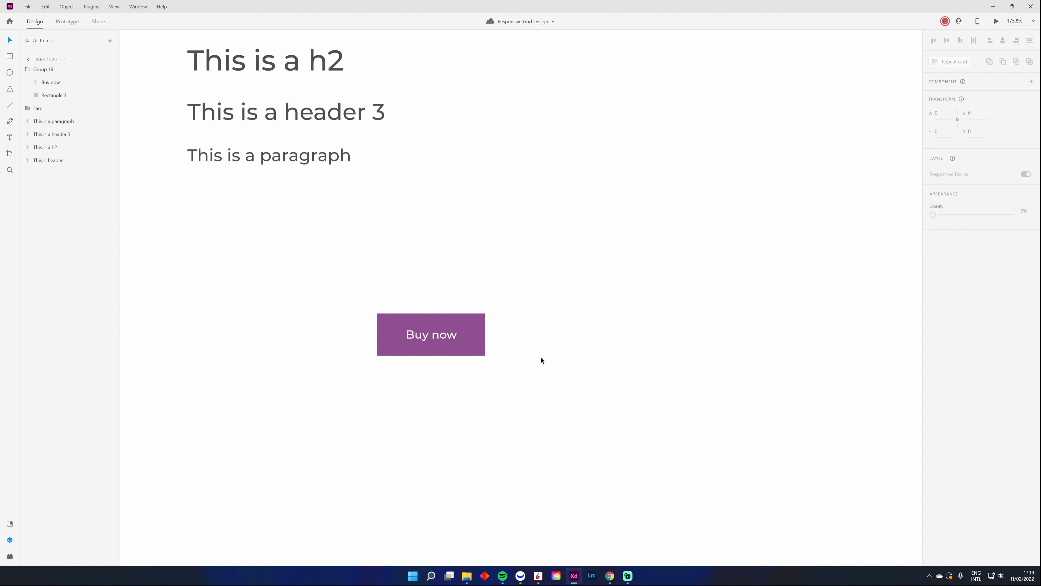
left_click(463, 344)
left_click_drag(463, 347, 631, 359)
Append "sdfsdfsdf" to the copied button's label to test the padding, and delete the copy
double_click(621, 346)
double_click(621, 346)
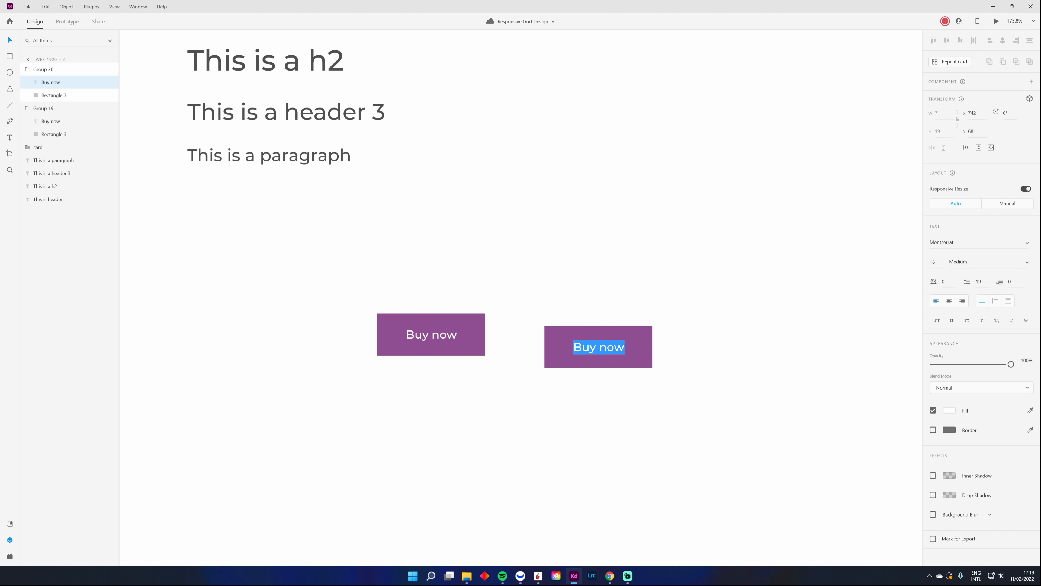
left_click(621, 346)
type("sdfsdfsdf")
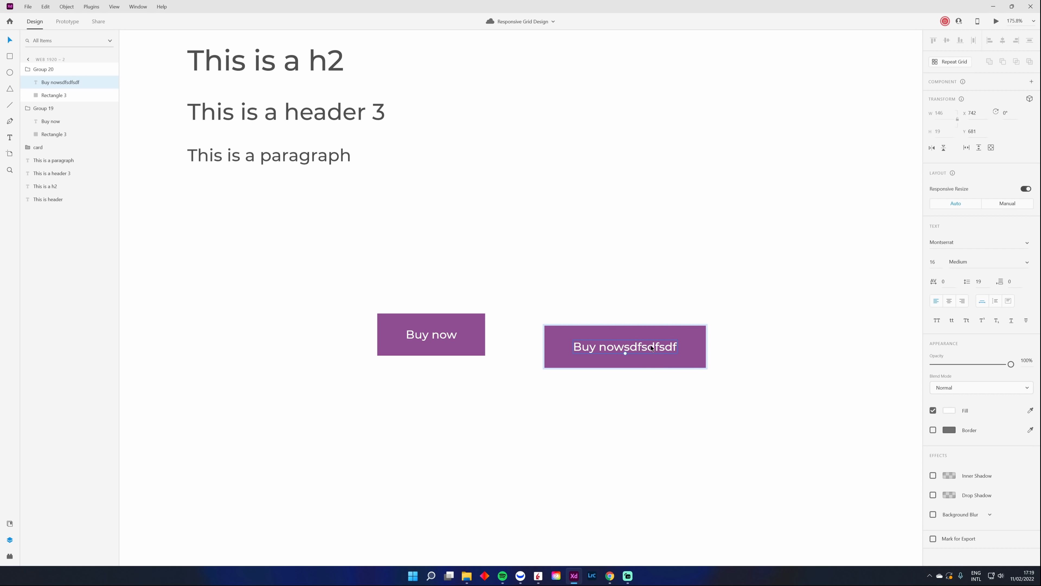
key("Escape")
key("Delete")
Move the "Buy now" button group up and right to about X 552, Y 617, and collapse its layer
left_click(464, 339)
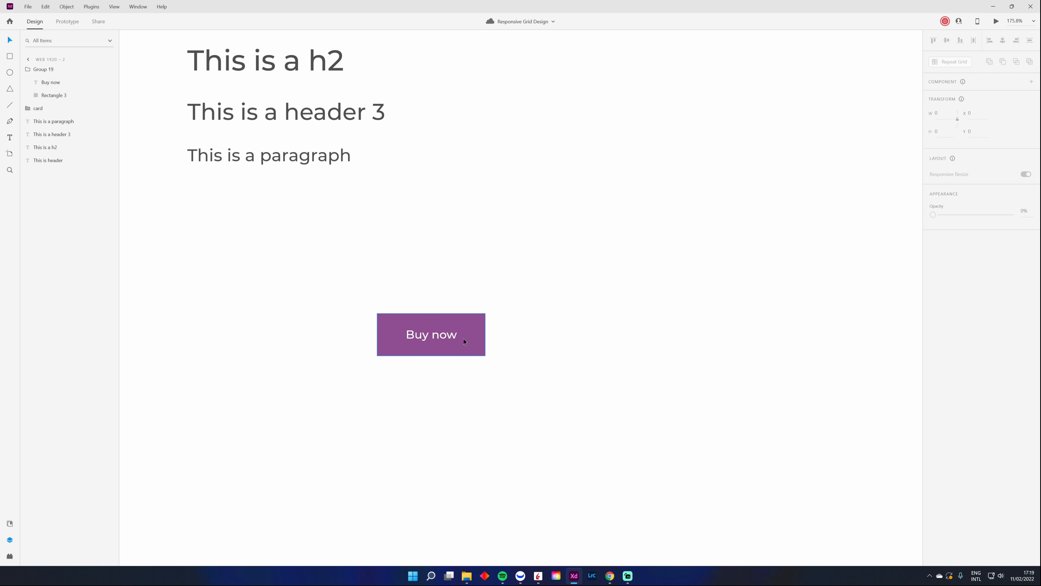
left_click_drag(463, 344, 525, 326)
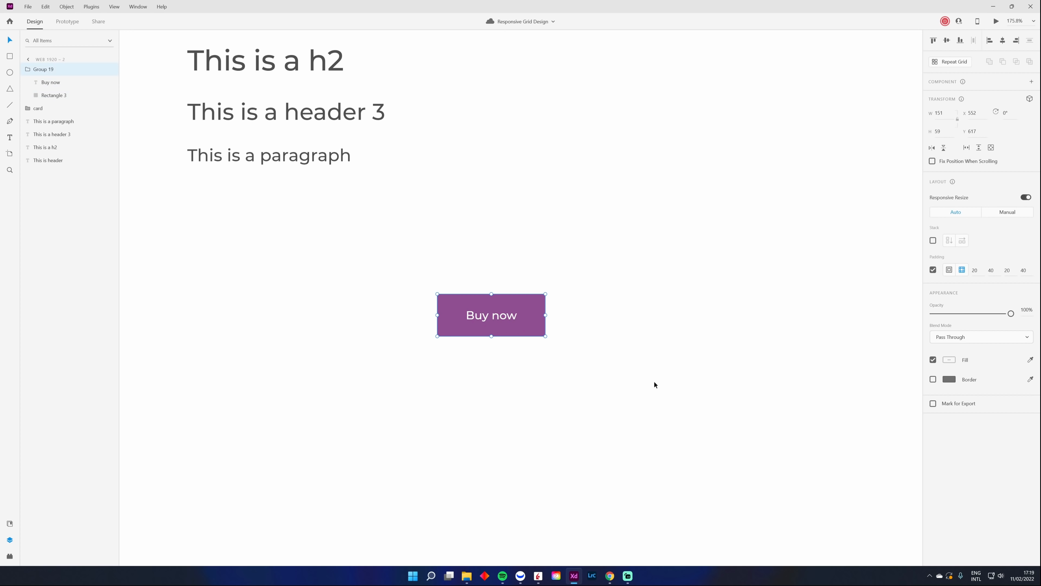
left_click(28, 69)
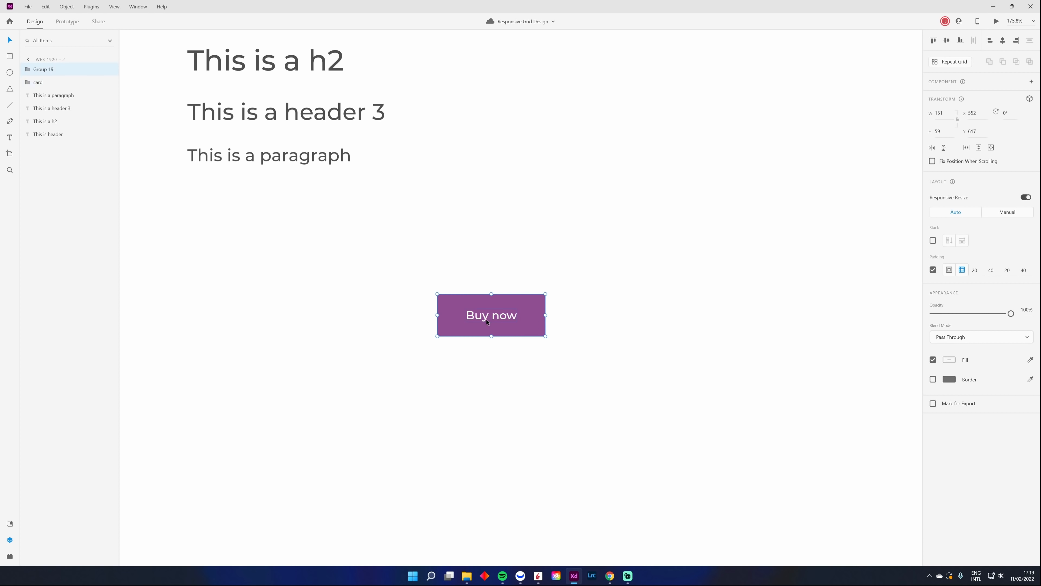
scroll(529, 303, "up", 5)
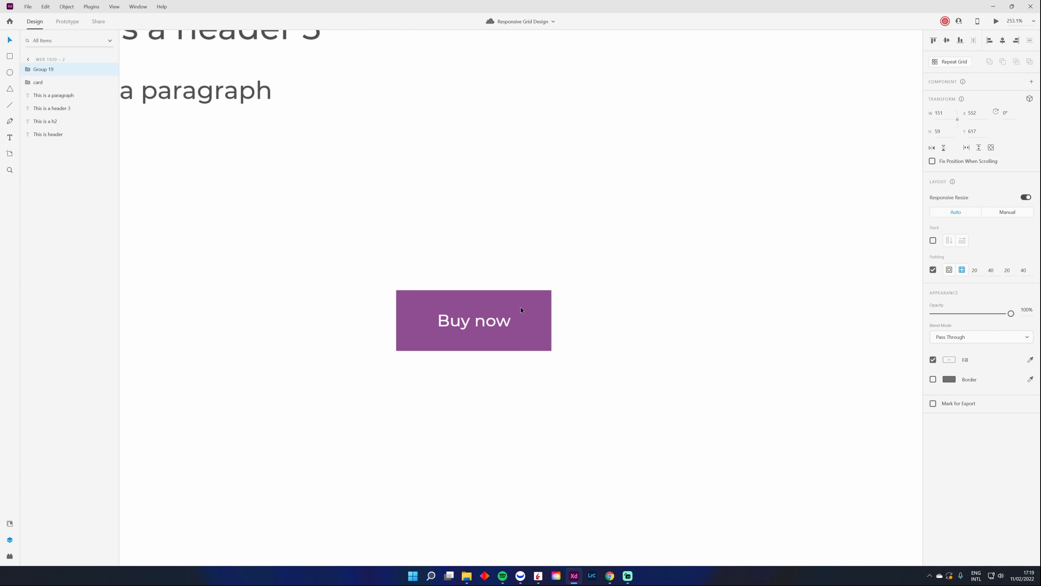
Convert the "Buy now" button group into a component and name it "button" in the document assets
right_click(512, 322)
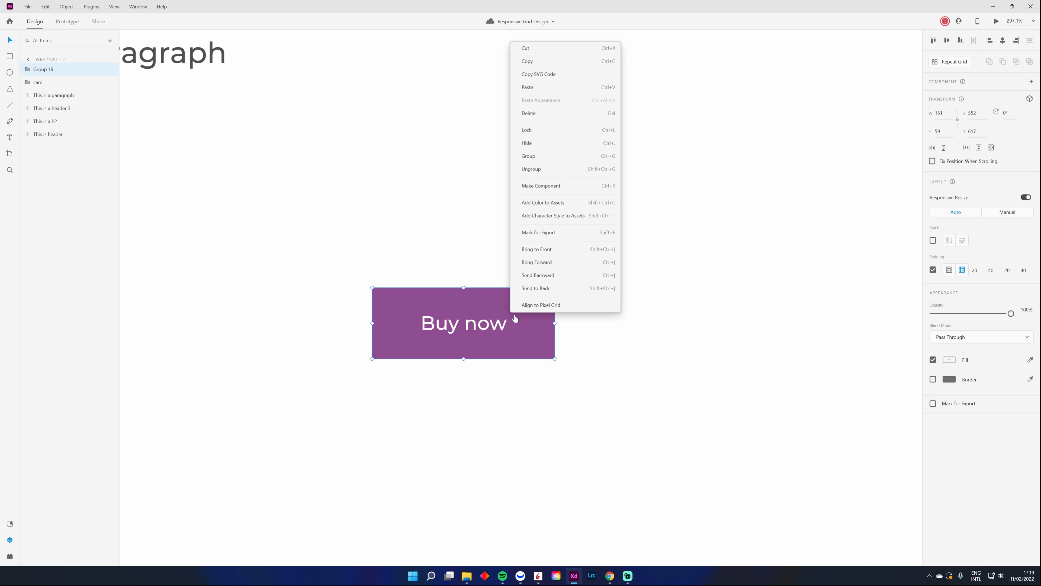
left_click(559, 186)
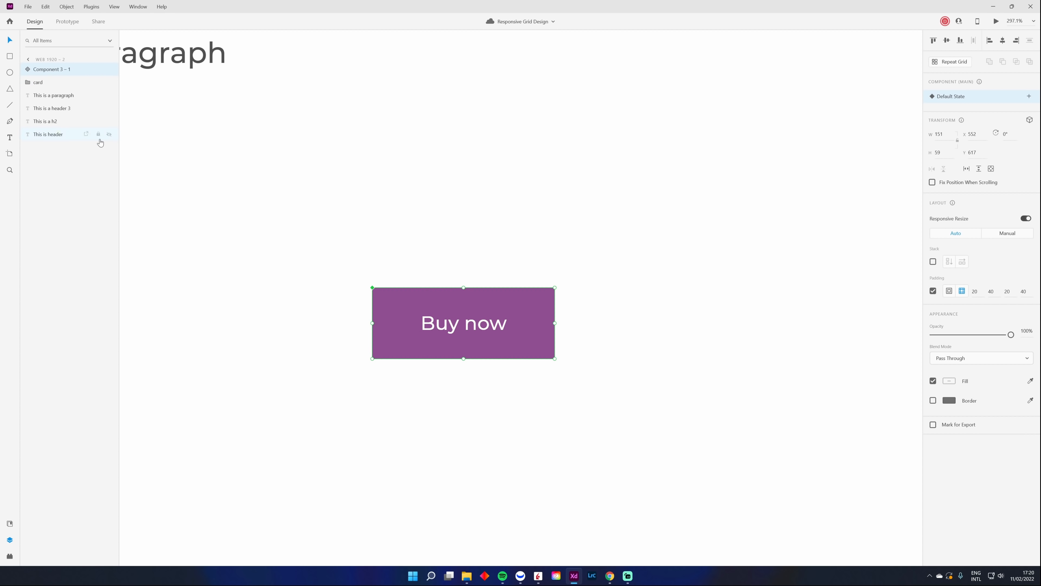
left_click(10, 523)
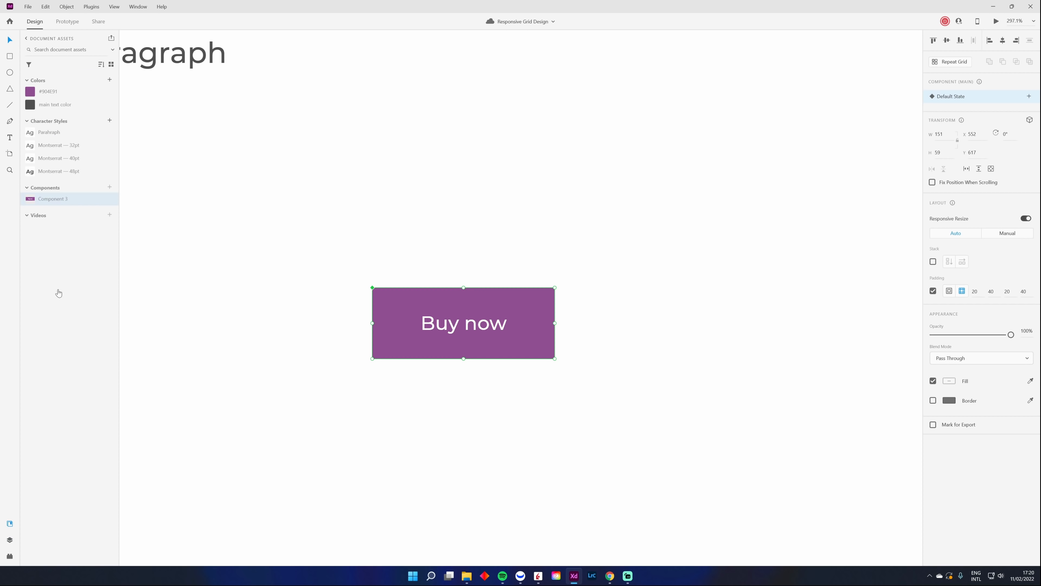
double_click(58, 203)
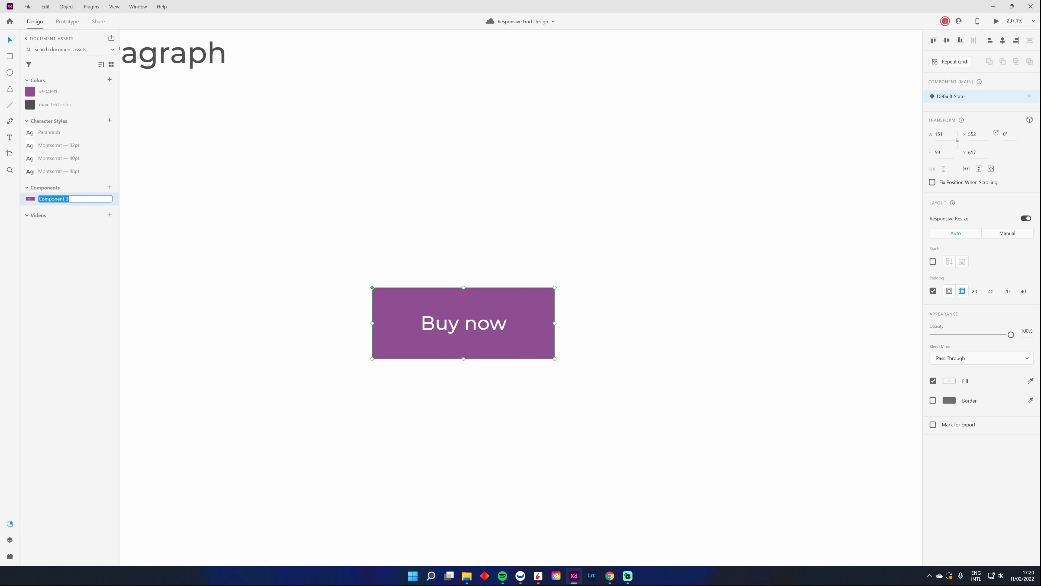
type("button")
key("Return")
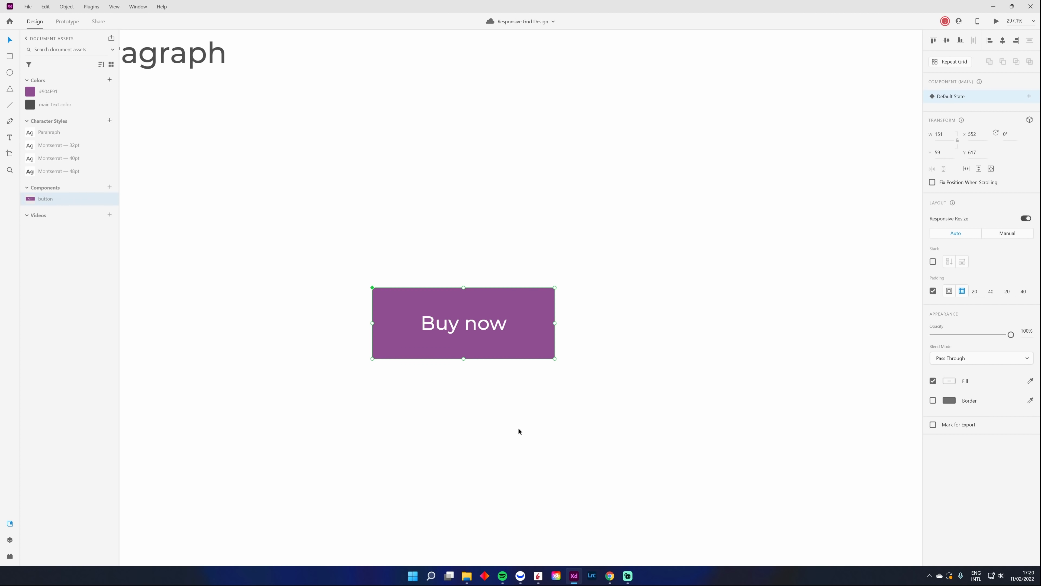
Delete the main "Buy now" button from the artboard
scroll(518, 430, "down", 2)
key("Delete")
scroll(609, 379, "down", 2)
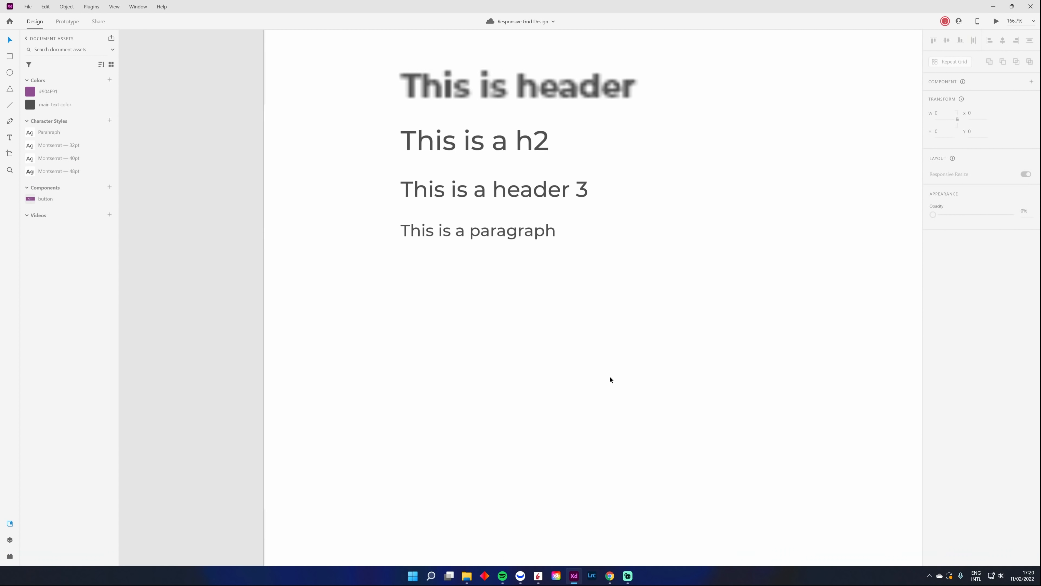
Place two instances of the button component from the document assets side by side below the paragraph text, roughly level with each other
scroll(609, 378, "down", 5)
left_click_drag(578, 379, 455, 315)
scroll(455, 316, "up", 4)
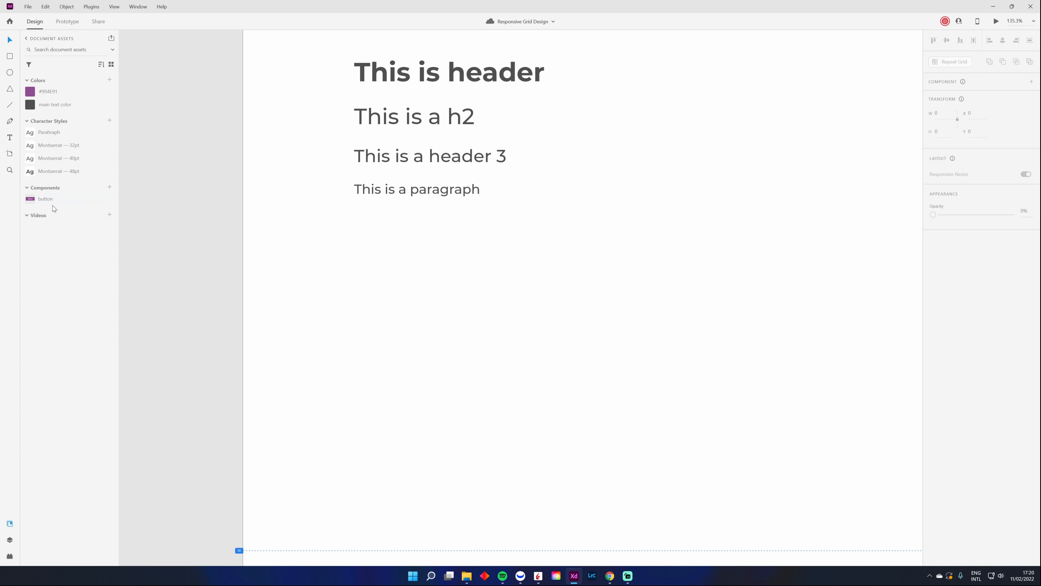
left_click_drag(50, 199, 620, 361)
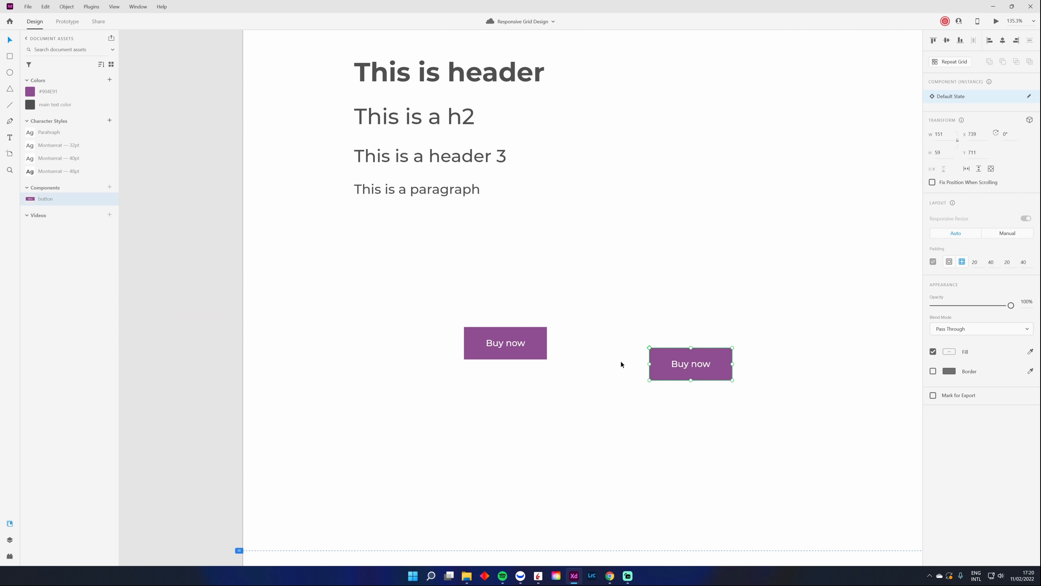
left_click_drag(697, 380, 706, 346)
left_click(622, 349)
left_click(525, 348)
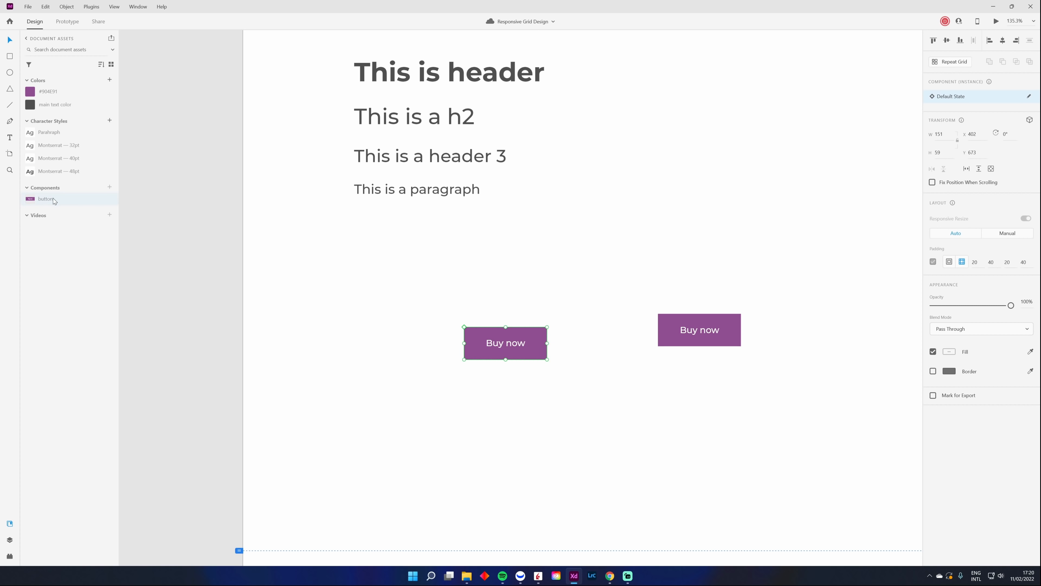
Open the main component of the left button instance for editing and view it beside the artboard with its instances
right_click(541, 351)
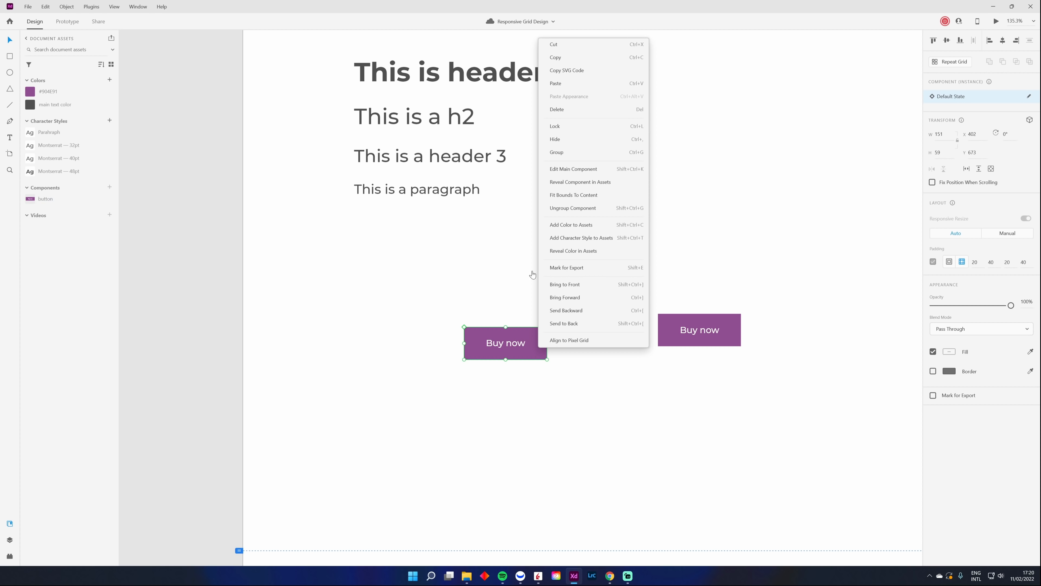
left_click(578, 170)
scroll(522, 303, "down", 3)
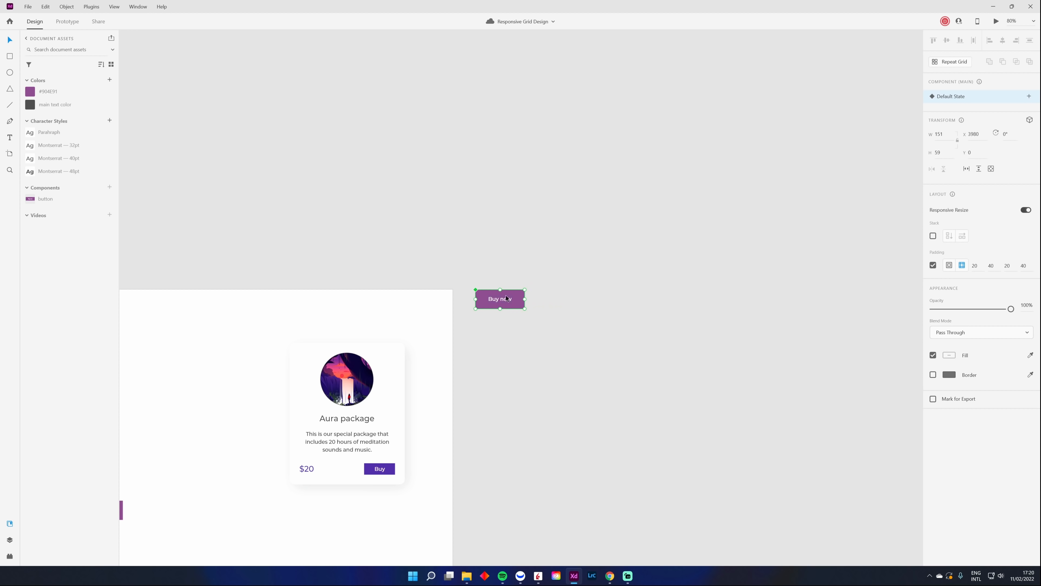
scroll(415, 299, "left", 5)
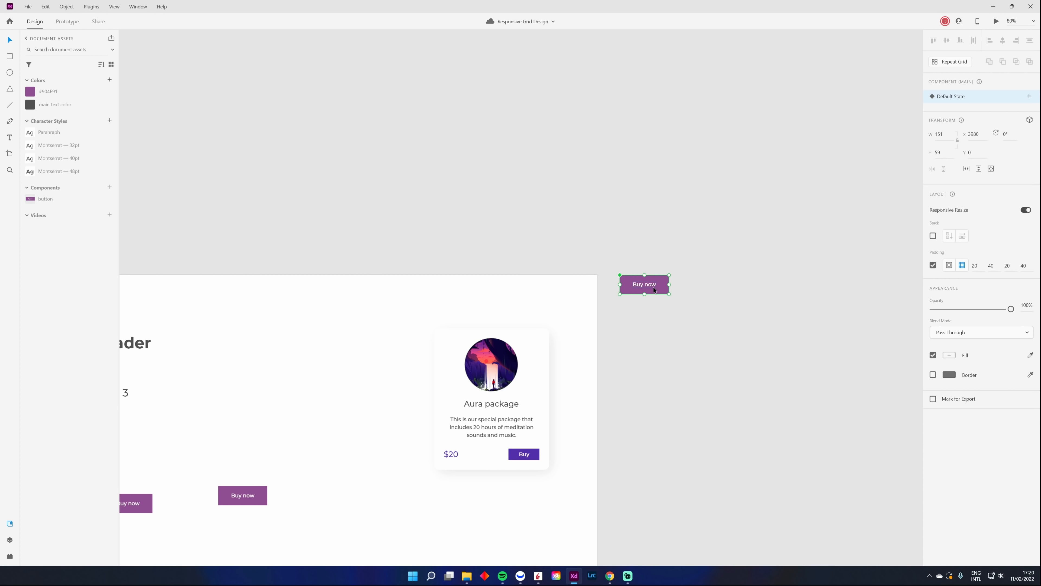
scroll(358, 479, "down", 3)
scroll(328, 467, "left", 3)
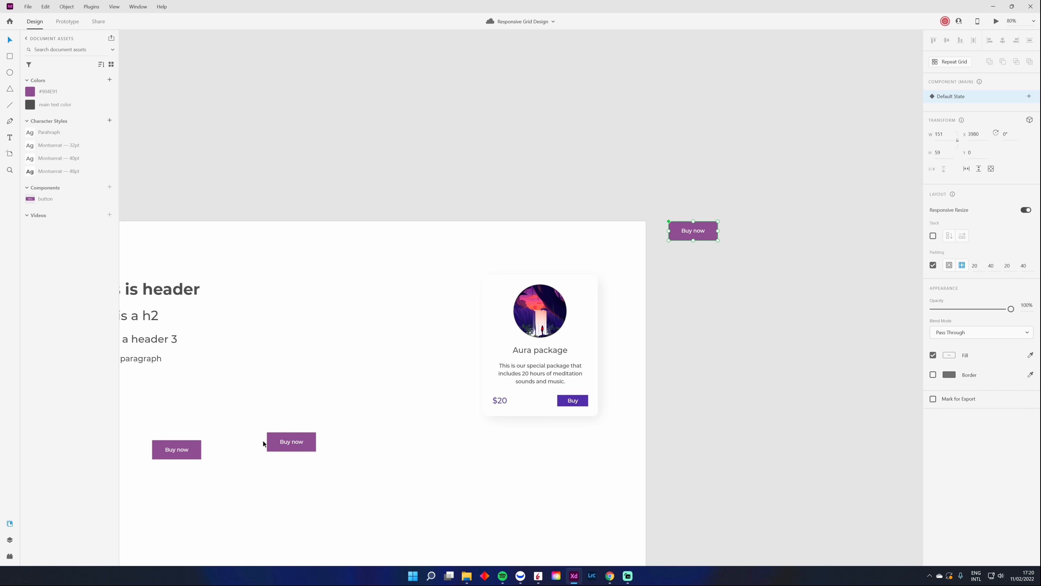
scroll(429, 368, "down", 3)
scroll(583, 326, "up", 5)
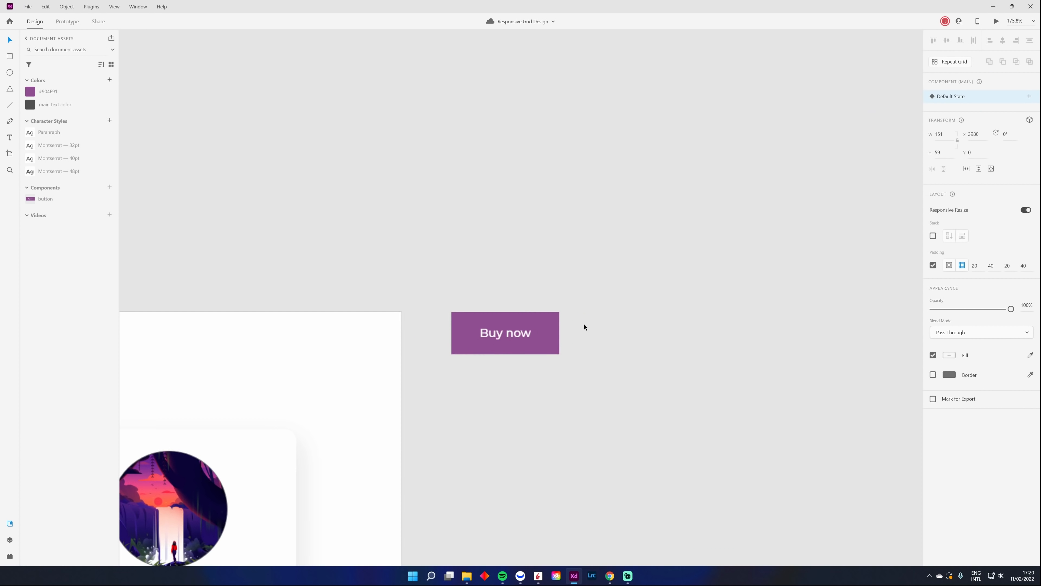
scroll(663, 311, "down", 3)
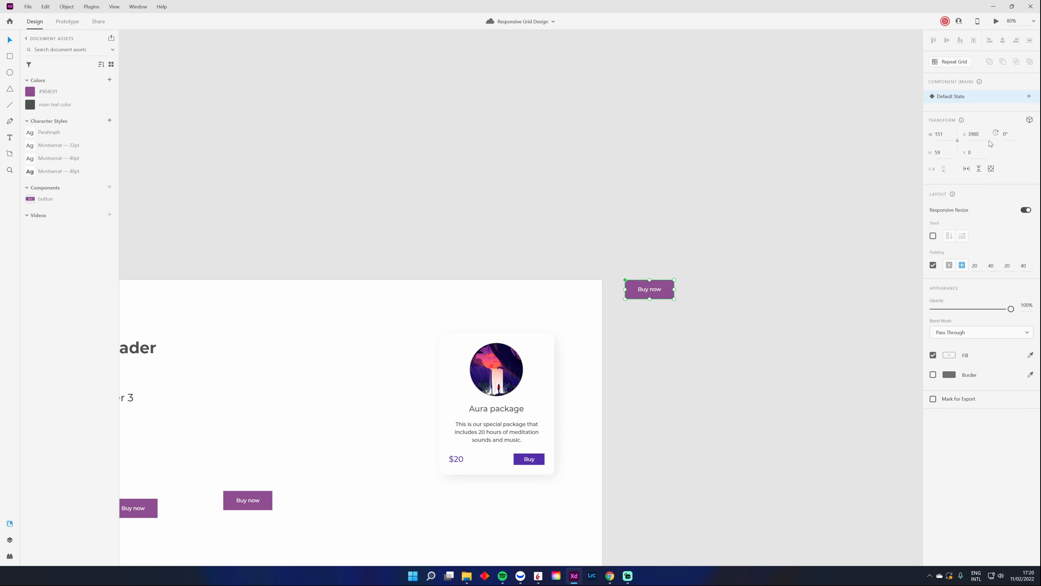
Examine the background rectangle and text label inside the main button component, and reselect the whole component
double_click(671, 293)
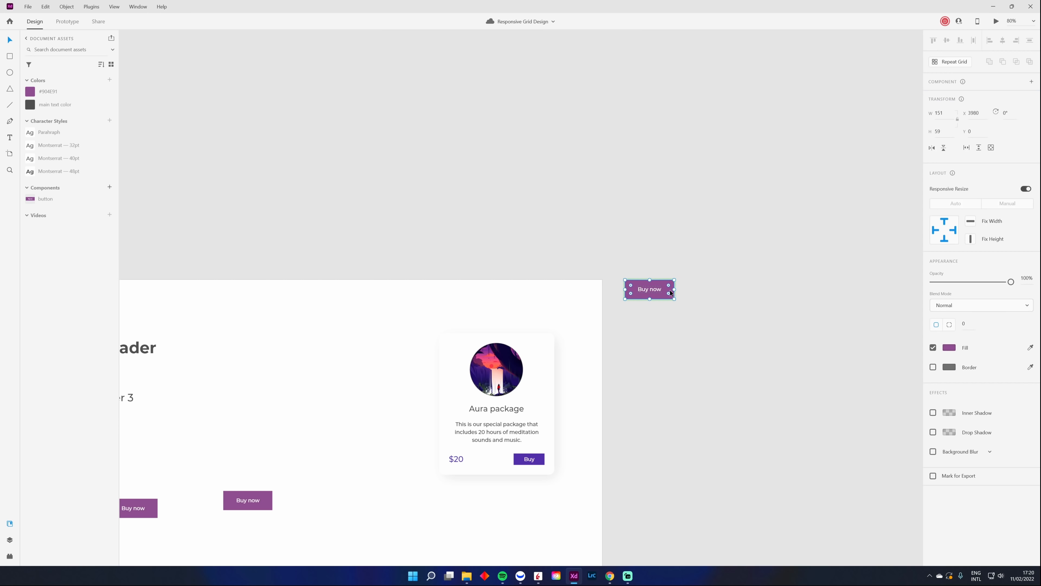
left_click(656, 294)
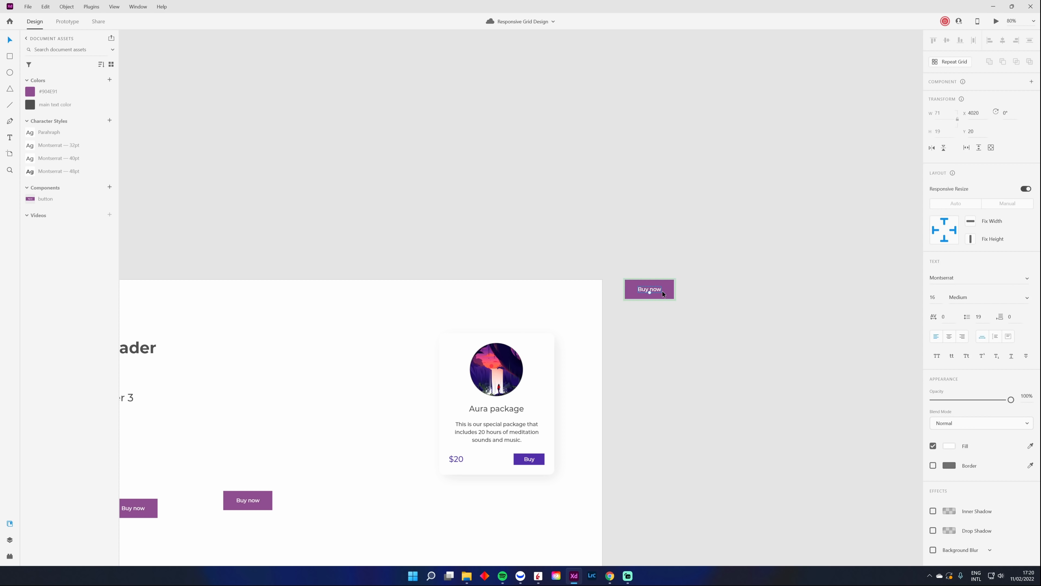
key("Return")
key("Escape")
key("Escape")
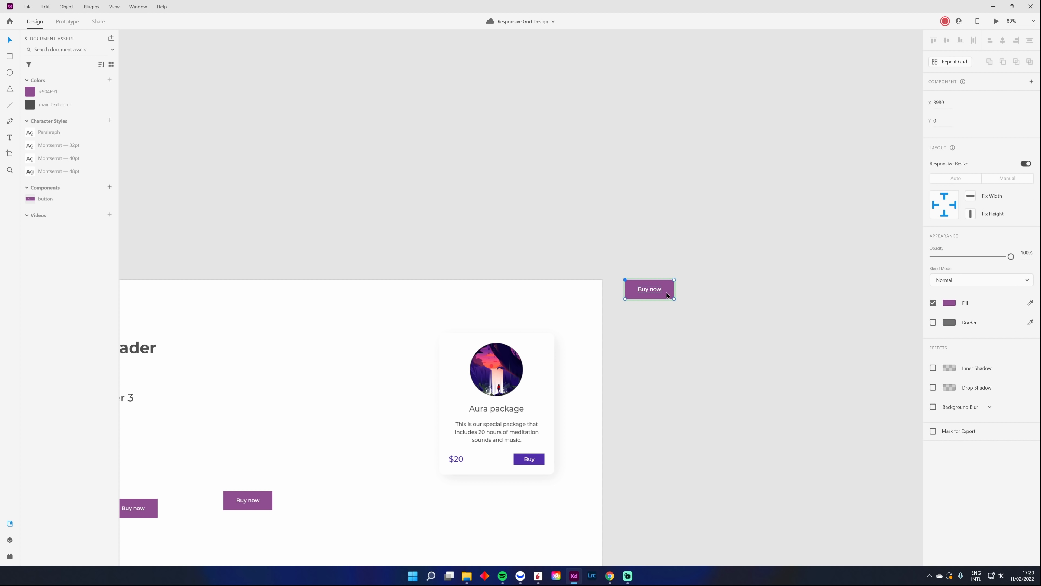
left_click(692, 337)
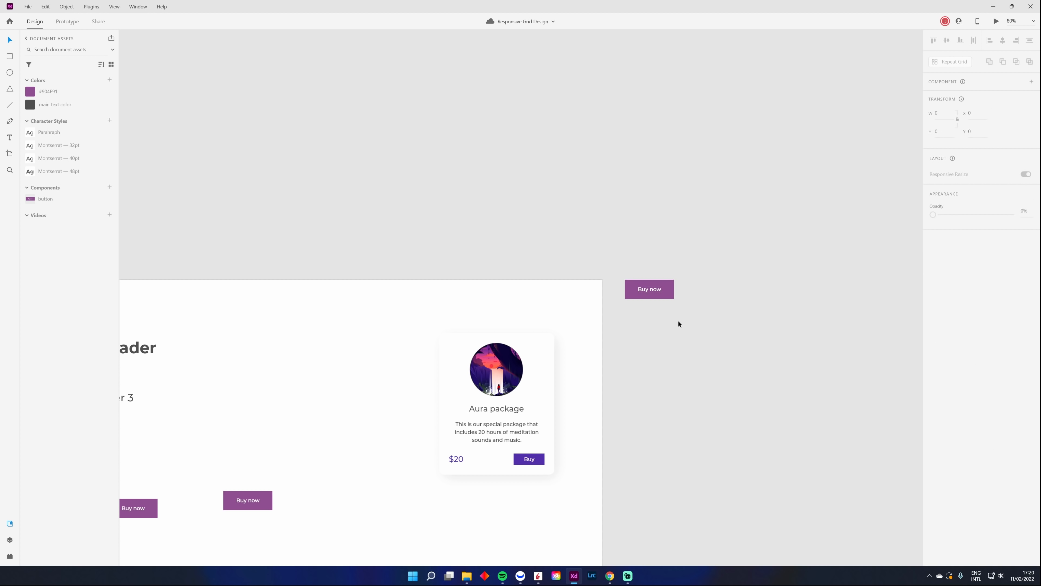
left_click(667, 294)
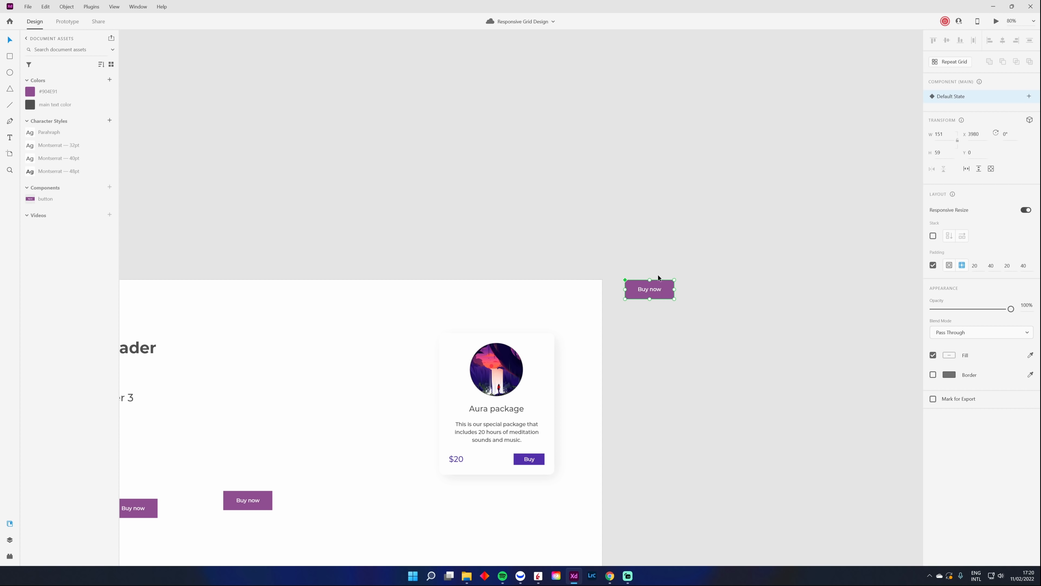
Narrow the main button's background rectangle to a width of 95 to test the instances, and undo the resize
left_click(11, 540)
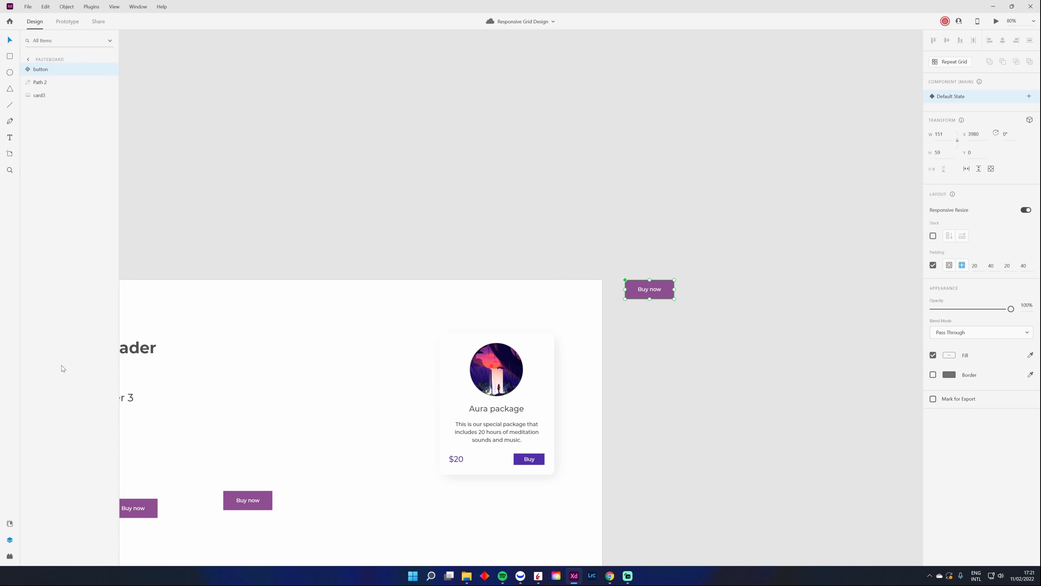
left_click(45, 93)
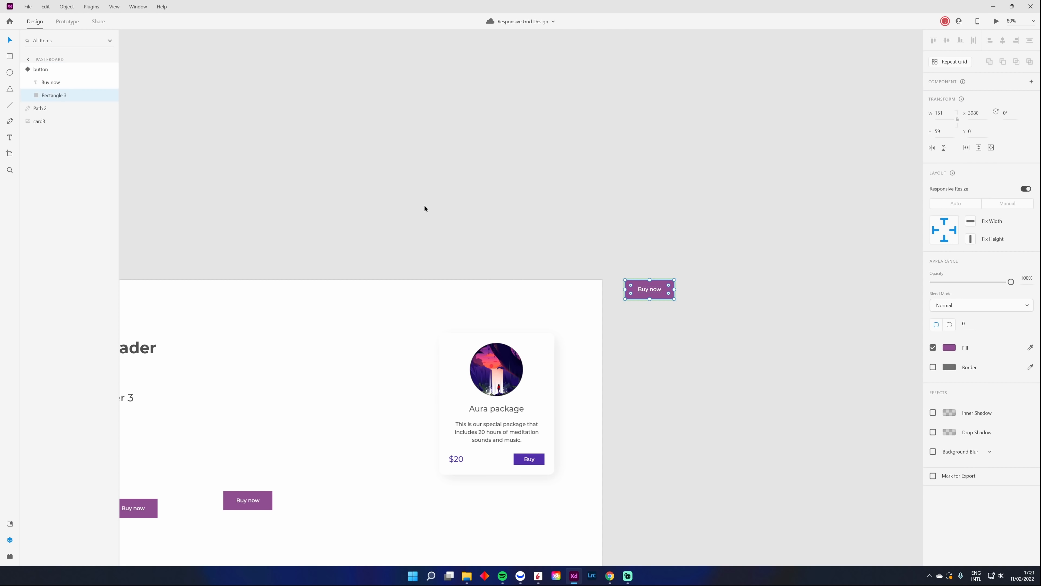
left_click_drag(675, 289, 648, 314)
left_click_drag(476, 354, 657, 260)
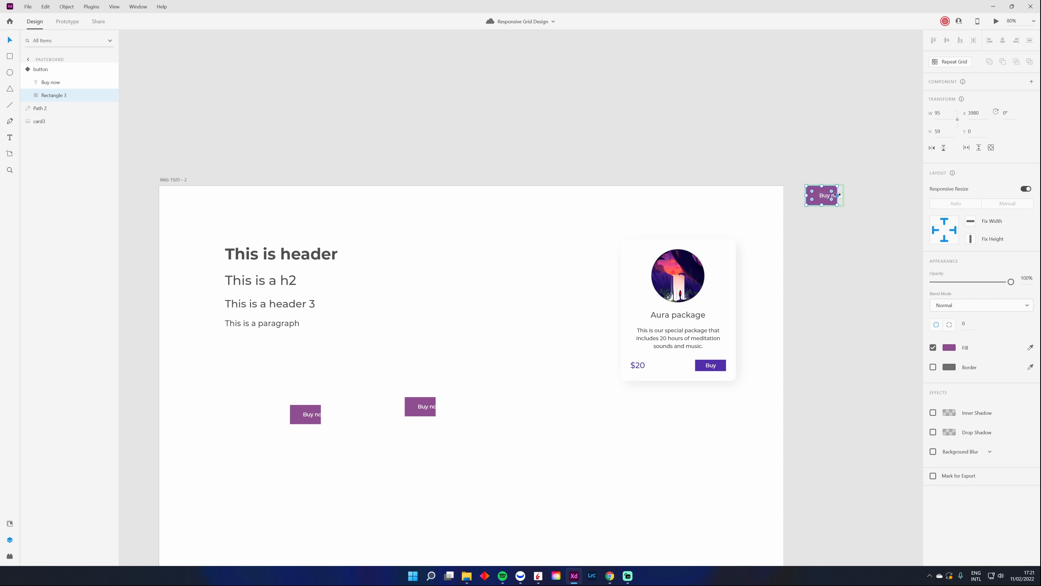
mouse_move(837, 194)
left_mouse_down()
mouse_move(913, 196)
mouse_move(864, 205)
mouse_move(837, 196)
left_mouse_up()
key("ctrl+z")
Try out a different fill colour on the main button's background rectangle
left_click(950, 348)
mouse_move(882, 334)
left_mouse_down()
mouse_move(867, 318)
mouse_move(868, 336)
left_mouse_up()
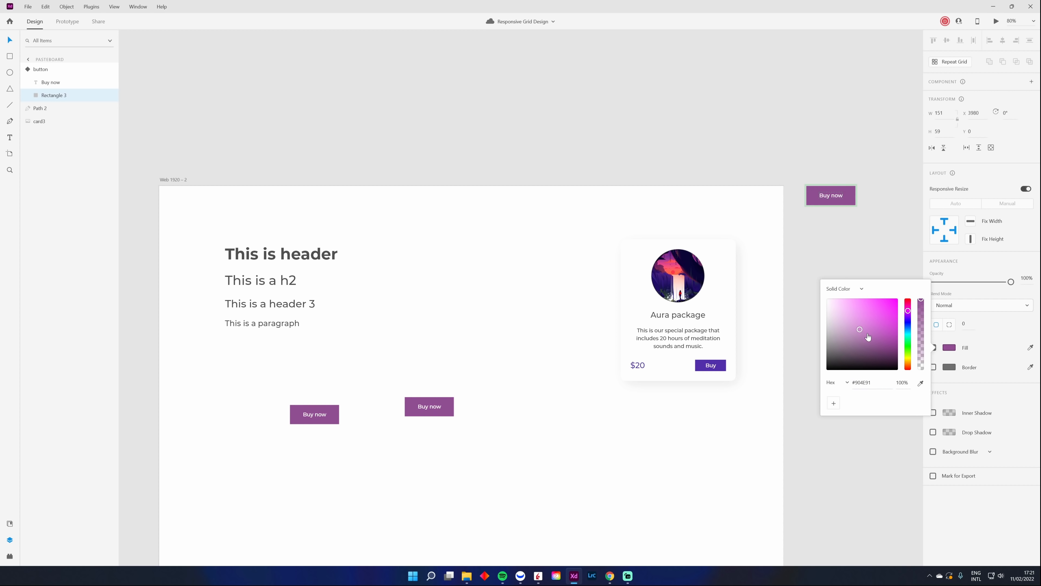
key("Escape")
key("Escape")
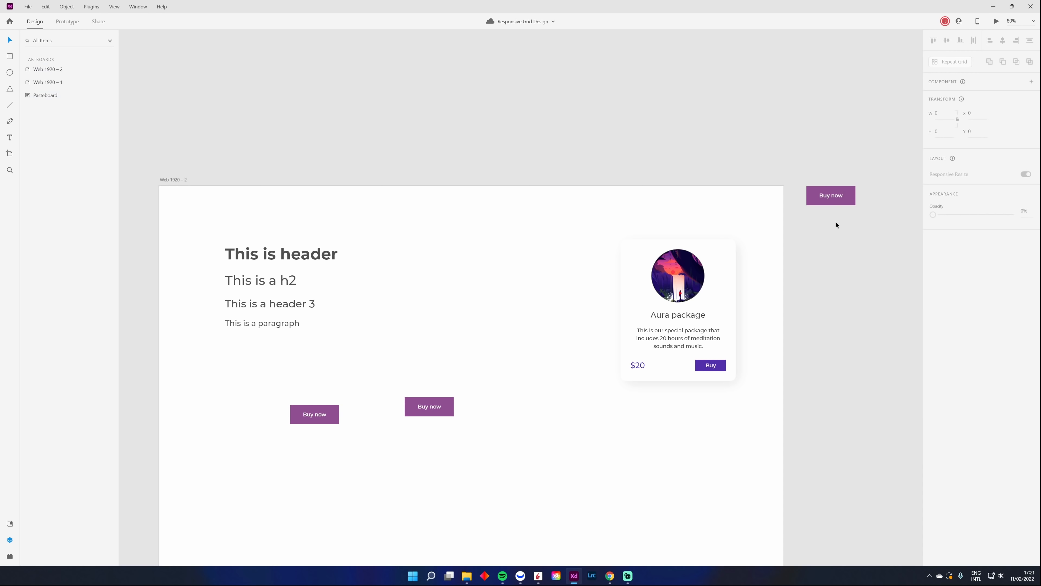
Move the main button component slightly to the right on the pasteboard, to X 3987
left_click(836, 196)
mouse_move(839, 196)
left_mouse_down()
mouse_move(846, 205)
mouse_move(842, 196)
left_mouse_up()
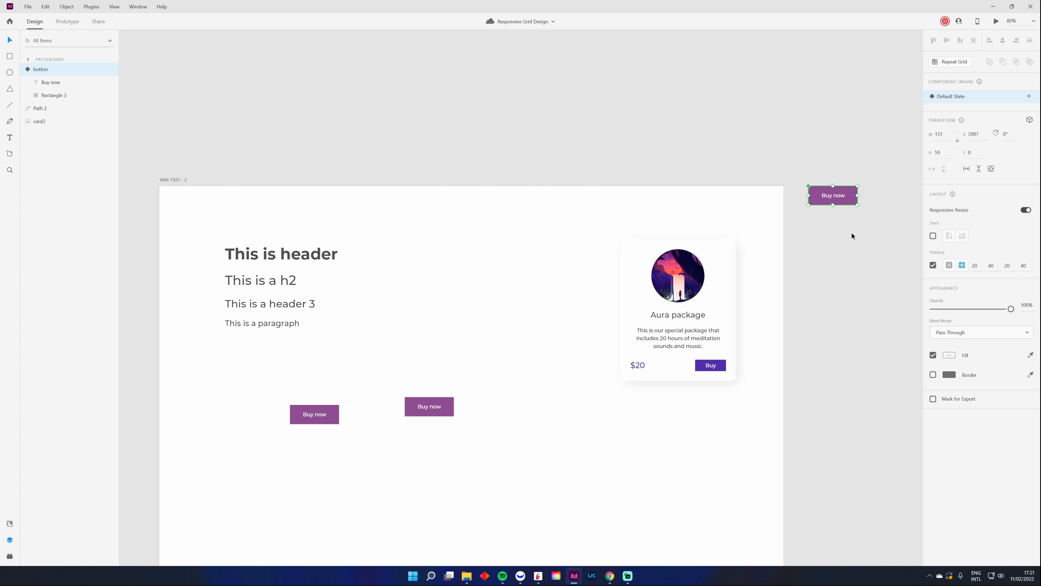
scroll(532, 334, "down", 5)
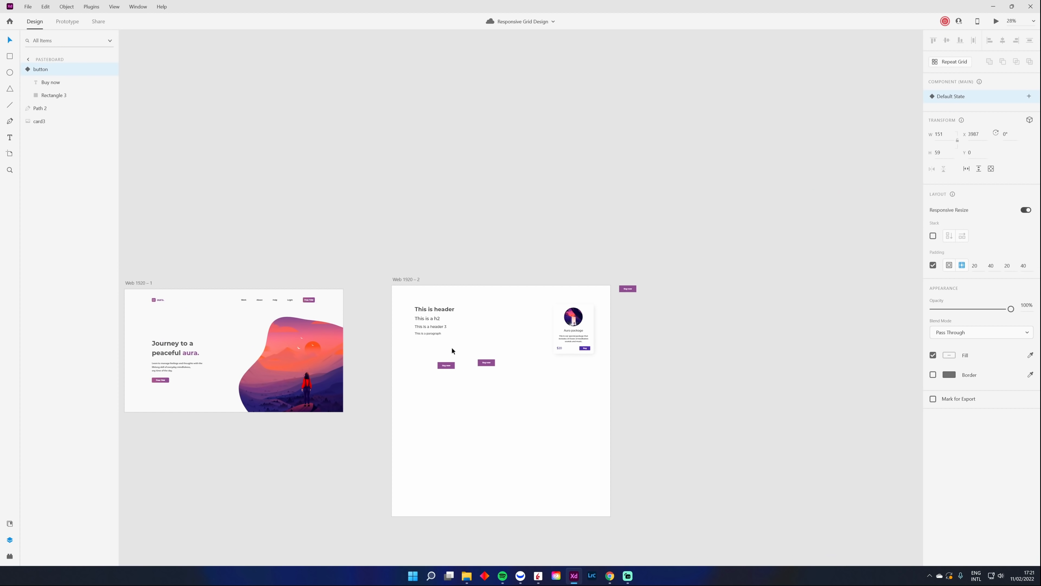
scroll(499, 379, "up", 3)
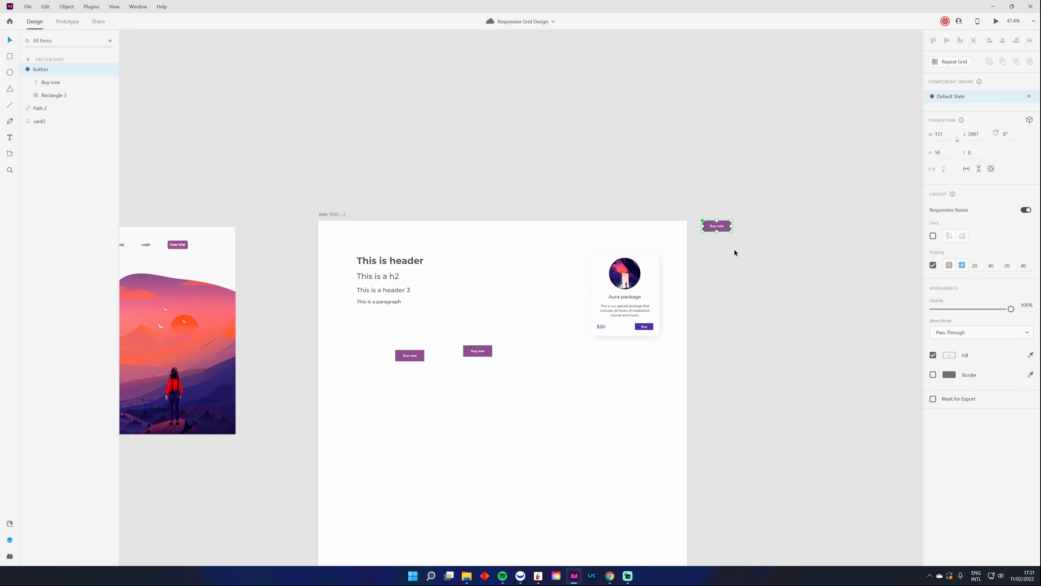
scroll(773, 209, "up", 3)
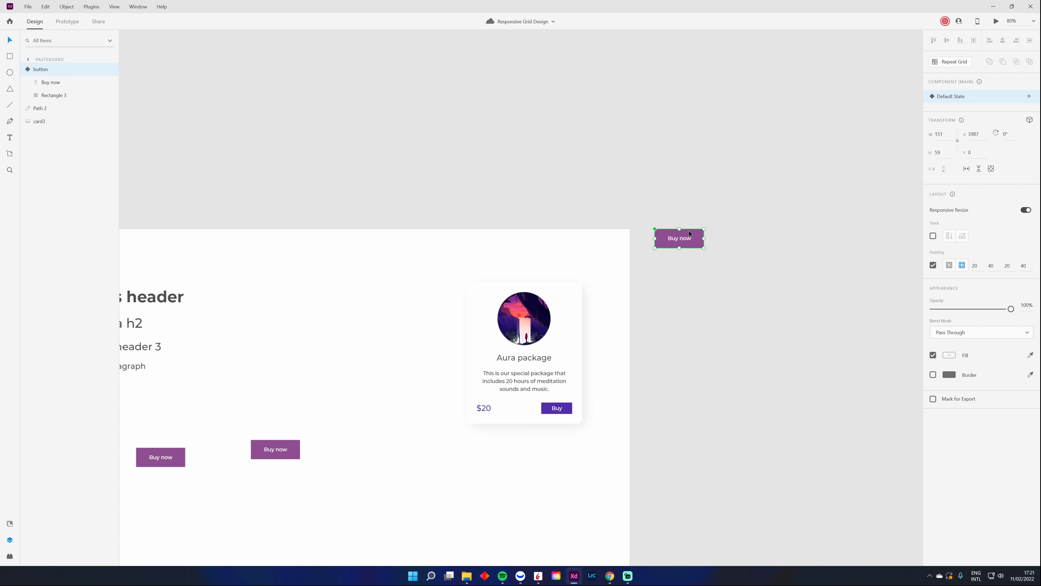
Test a lighter fill on the main button's background rectangle and return it to the original purple
double_click(694, 243)
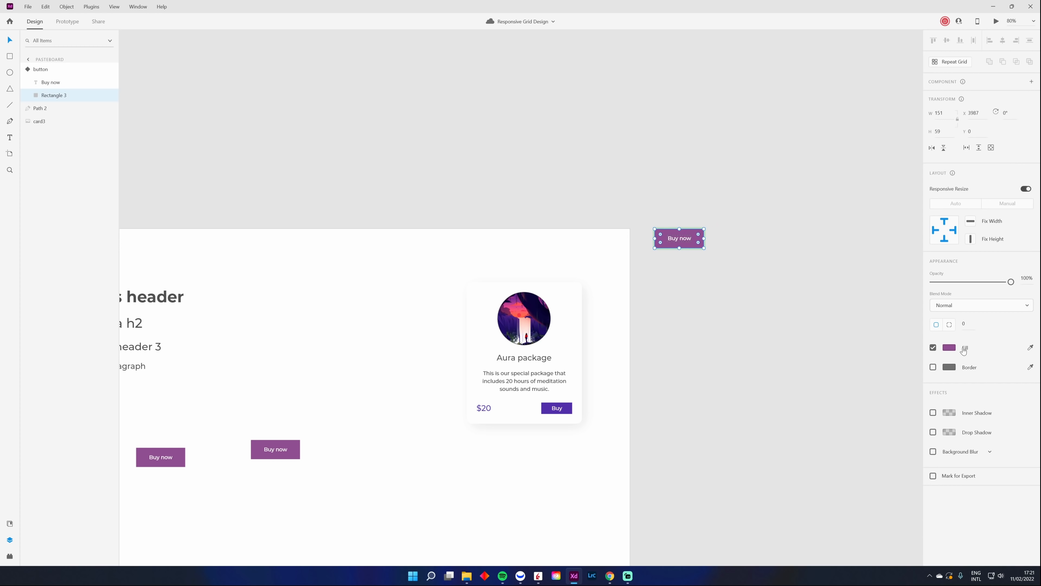
left_click(949, 348)
left_click(865, 310)
left_click(861, 330)
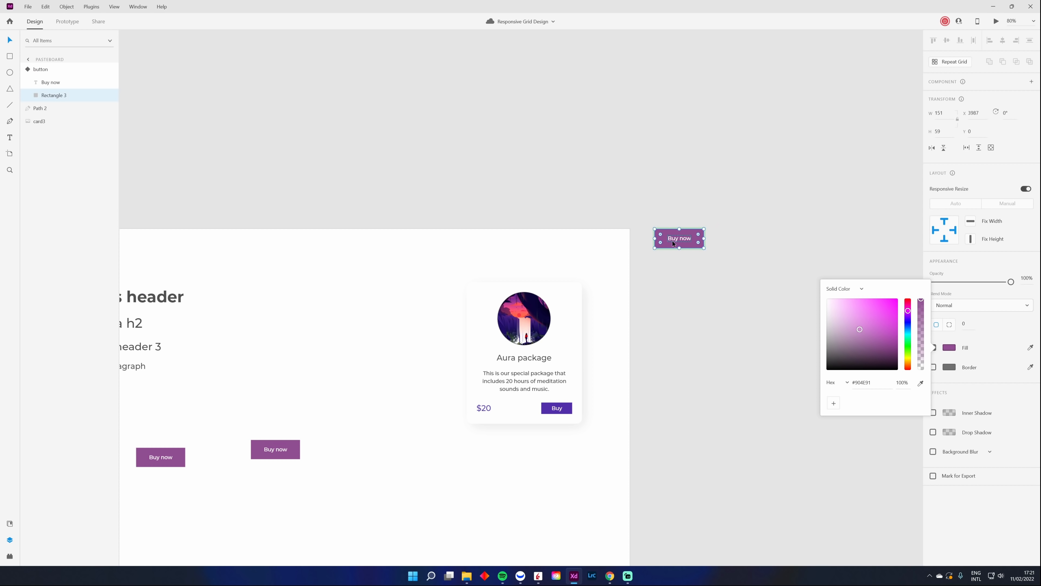
left_click(728, 377)
Override the background rectangle's fill with grey in the right-hand button instance only
left_click_drag(474, 386, 650, 324)
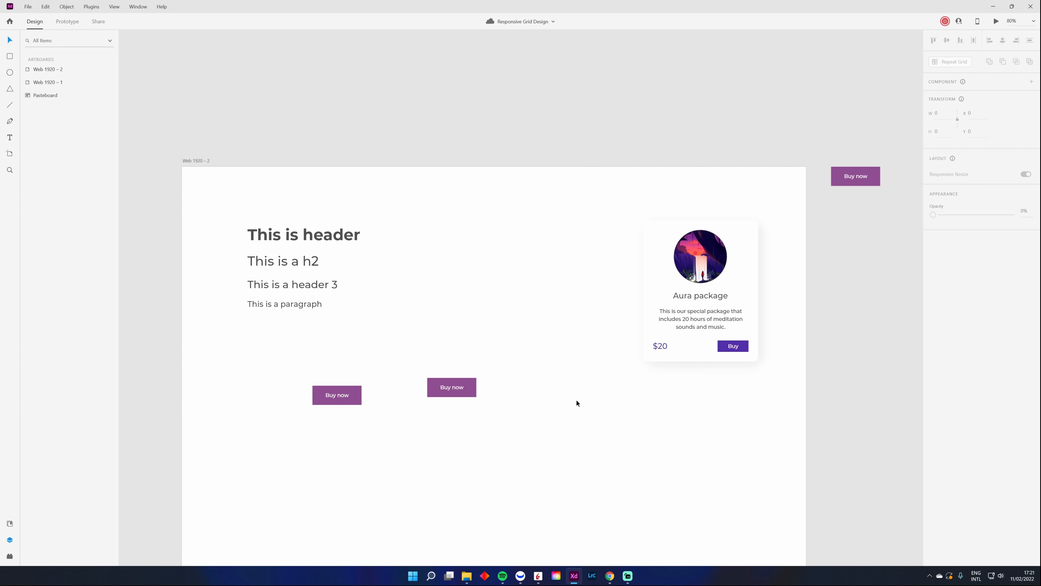
left_click(471, 395)
double_click(471, 392)
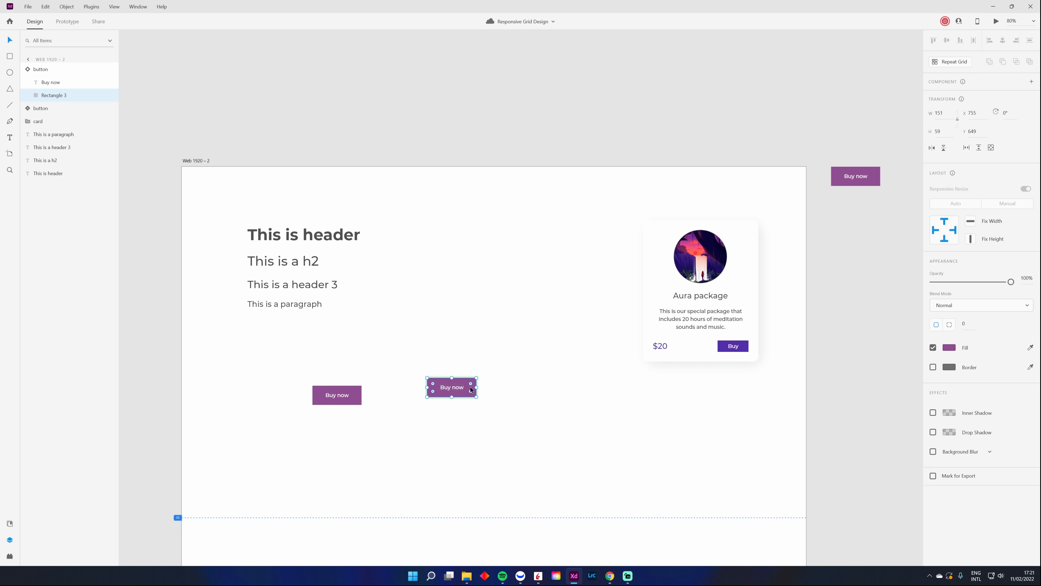
left_click(949, 347)
left_click_drag(875, 317, 817, 329)
left_click(686, 393)
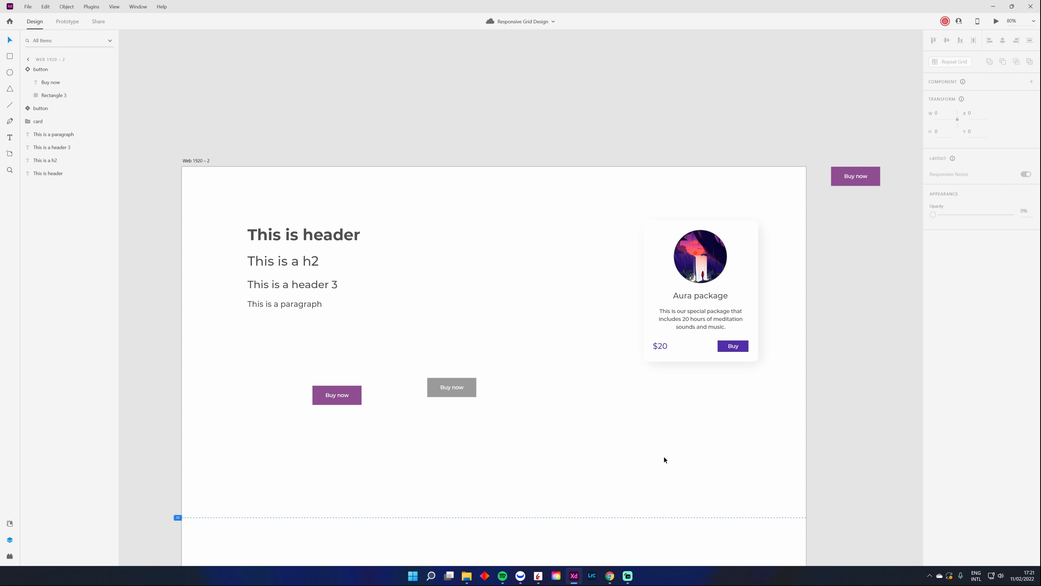
scroll(662, 455, "down", 5)
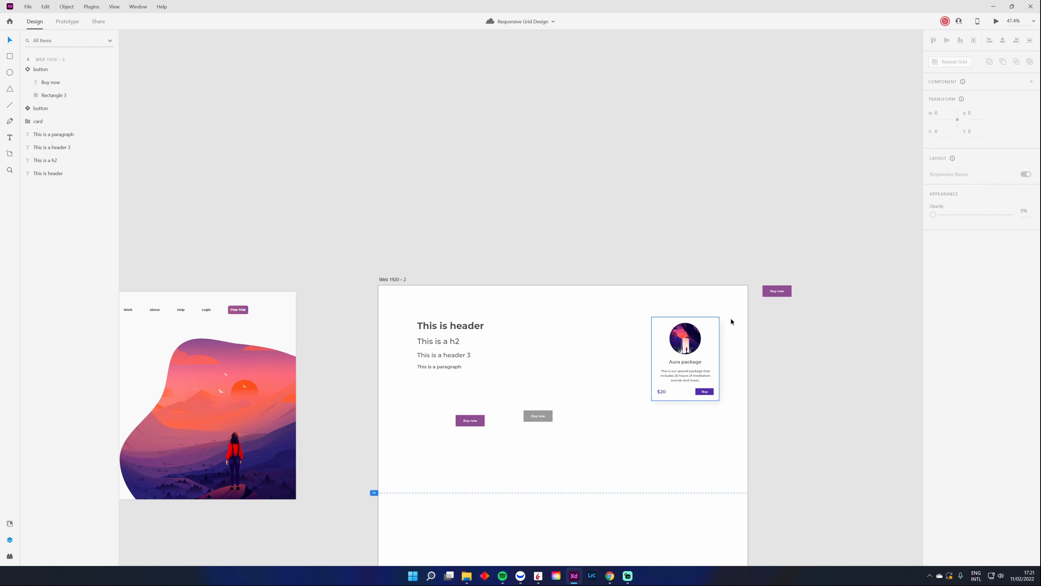
Delete the grey "Buy now" button instance from the artboard
left_click(777, 289)
left_click_drag(578, 403, 531, 445)
key("Delete")
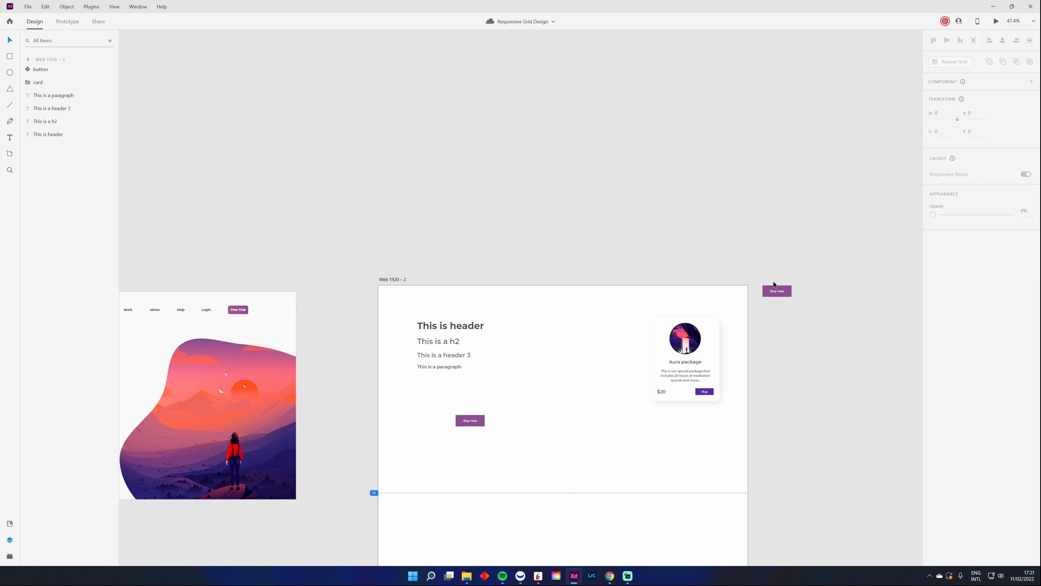
Delete the main "Buy now" component on the pasteboard and the remaining purple instance on the artboard
left_click(790, 293)
scroll(808, 299, "up", 5)
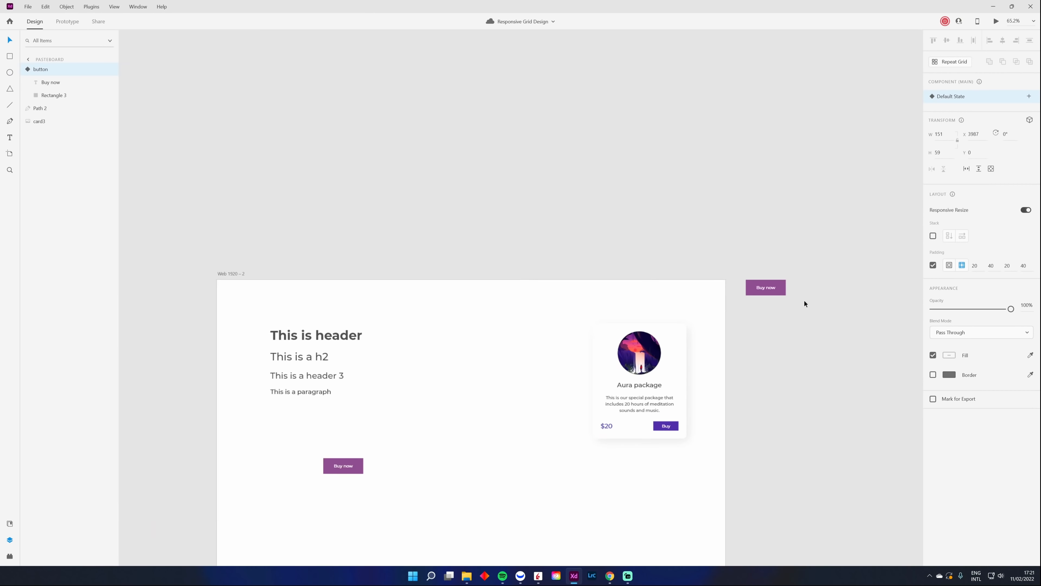
scroll(760, 334, "left", 2)
scroll(760, 335, "down", 1)
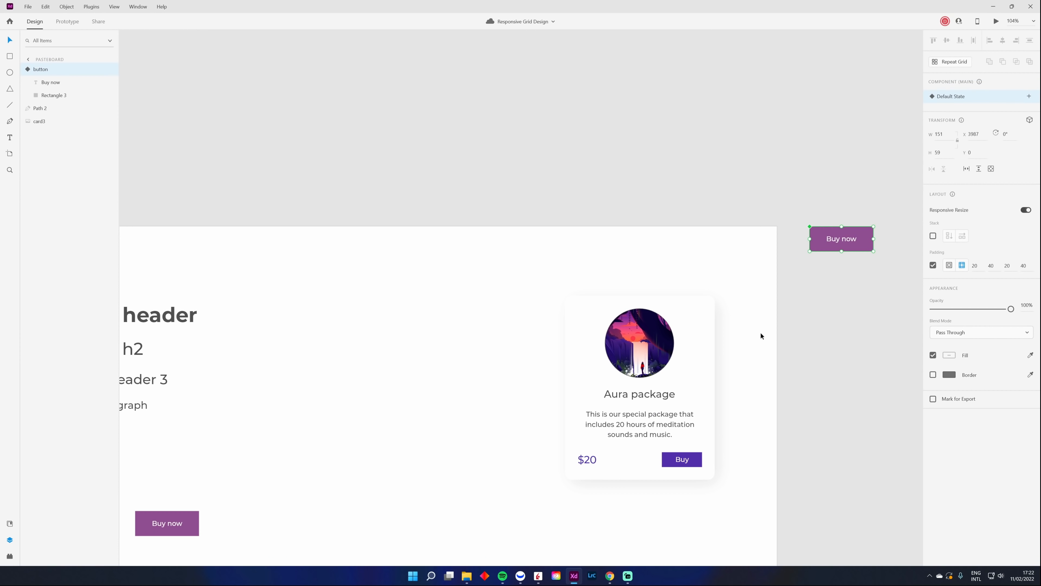
scroll(595, 362, "left", 4)
scroll(595, 362, "down", 2)
key("Delete")
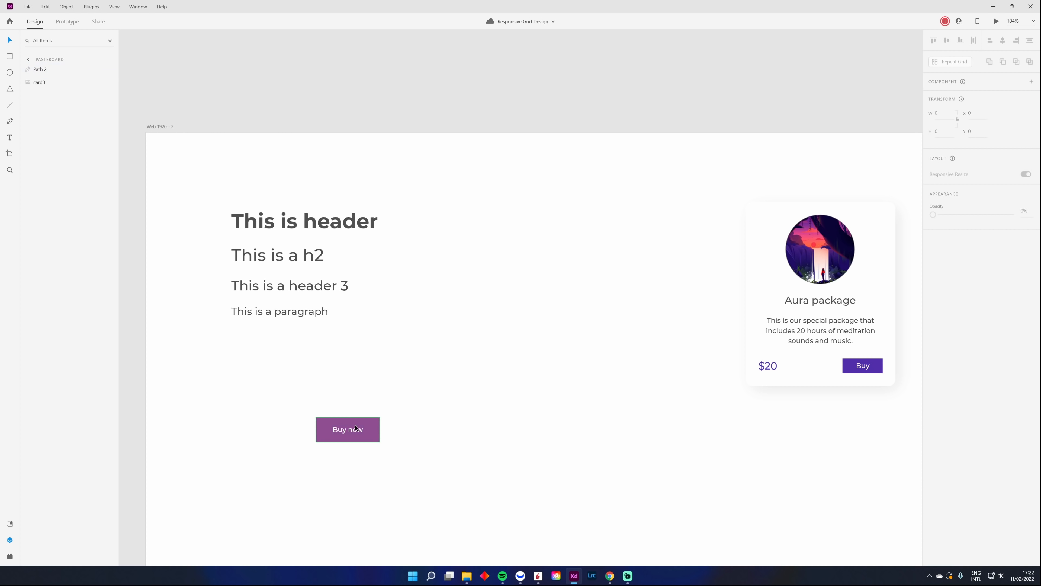
left_click(349, 431)
key("Delete")
Copy the card's circular avatar image onto the artboard outside the card group and place the copy below the paragraph sample
double_click(844, 259)
key("ctrl+c")
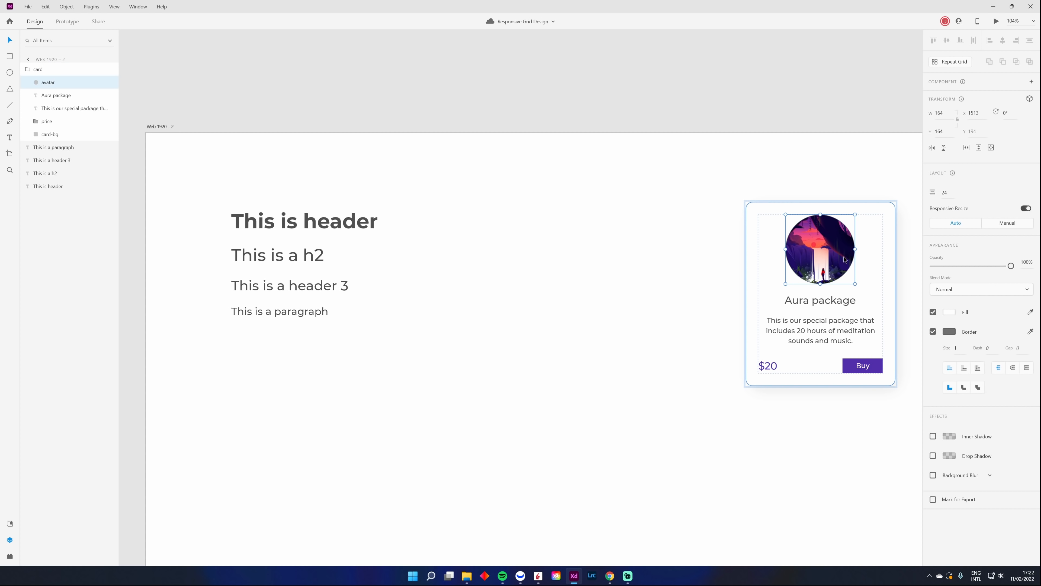
left_click(546, 387)
key("ctrl+v")
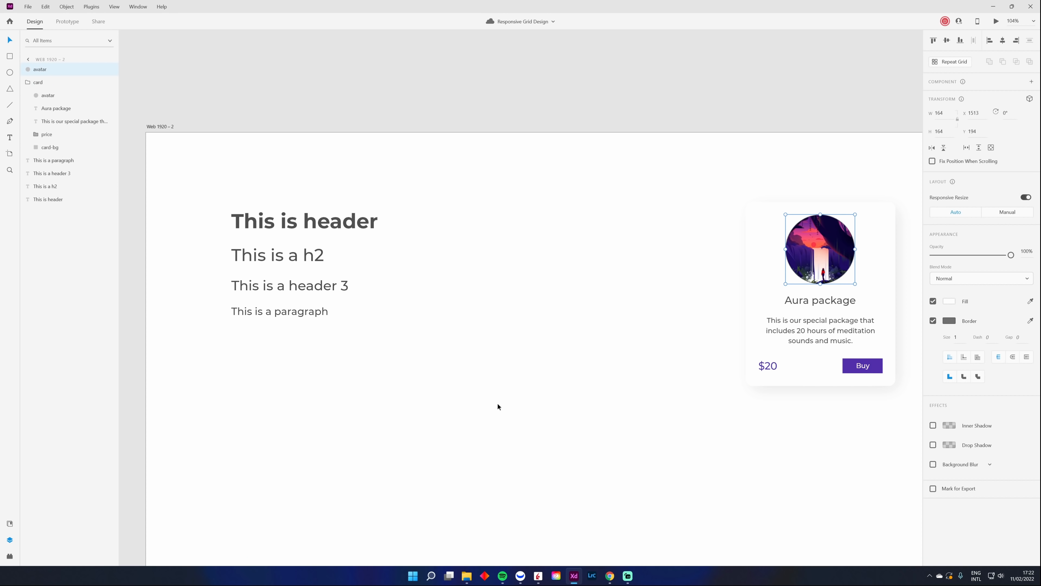
scroll(498, 406, "down", 3)
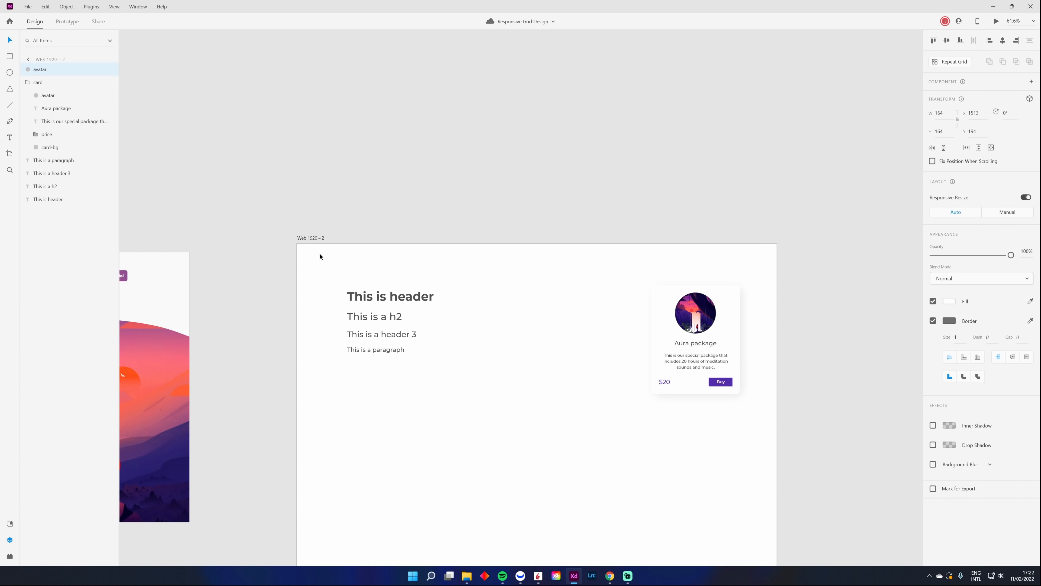
left_click(28, 83)
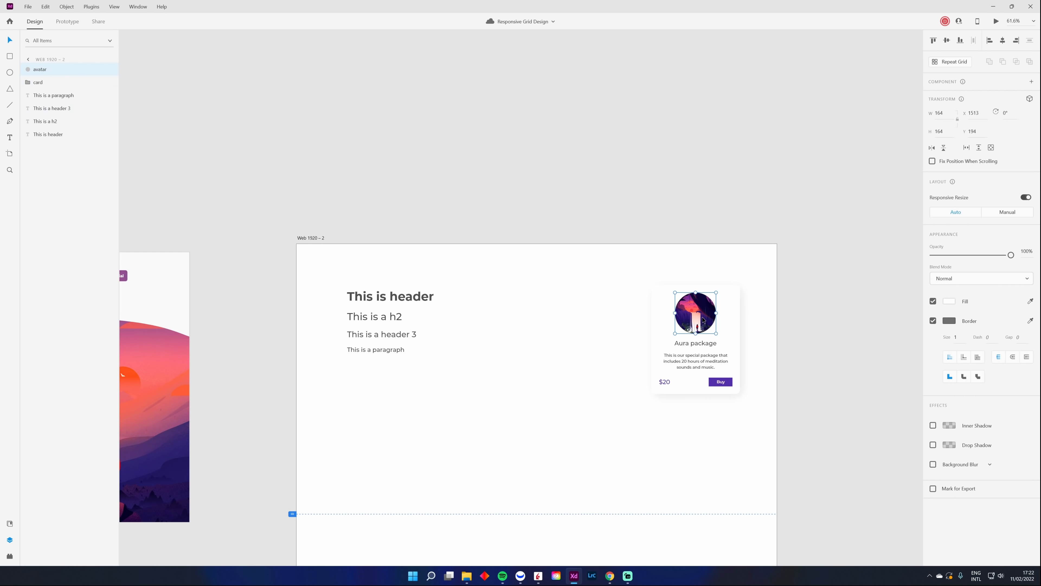
left_click_drag(703, 320, 478, 413)
Reposition the avatar copy in the open space between the text samples and the card
scroll(539, 379, "up", 2)
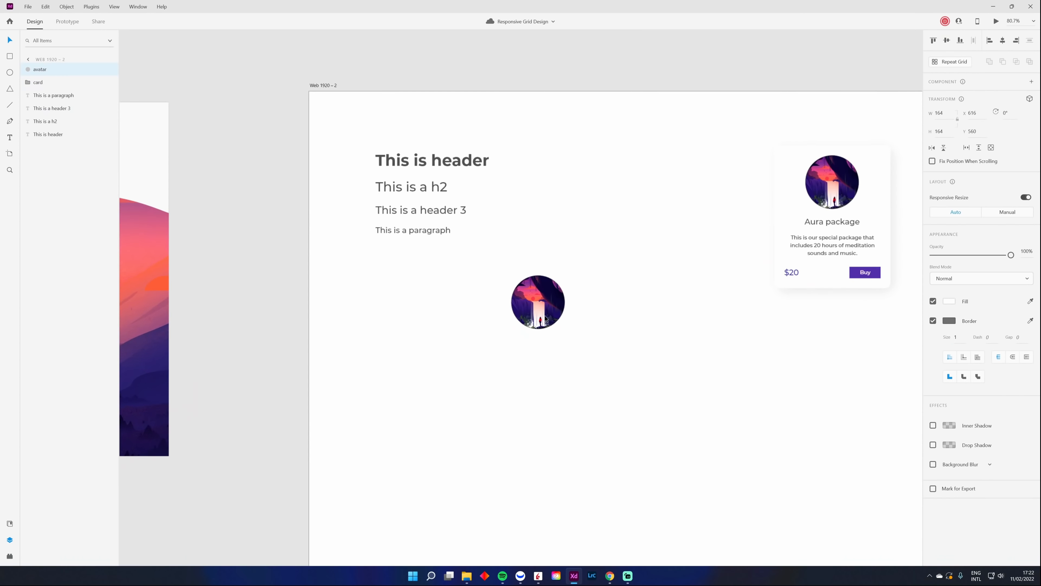
scroll(545, 319, "up", 3)
left_click_drag(545, 319, 522, 292)
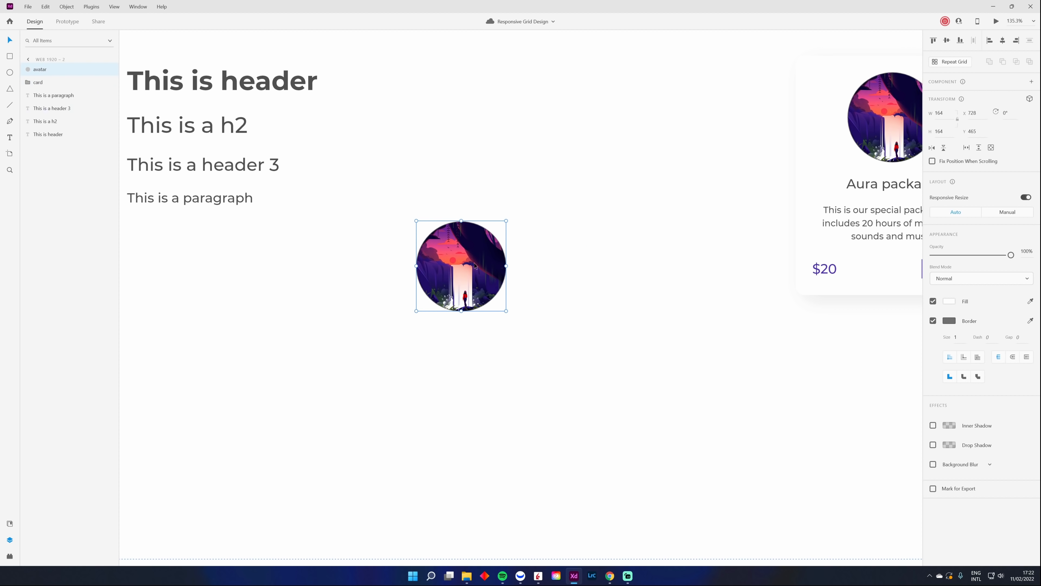
left_click_drag(466, 267, 488, 289)
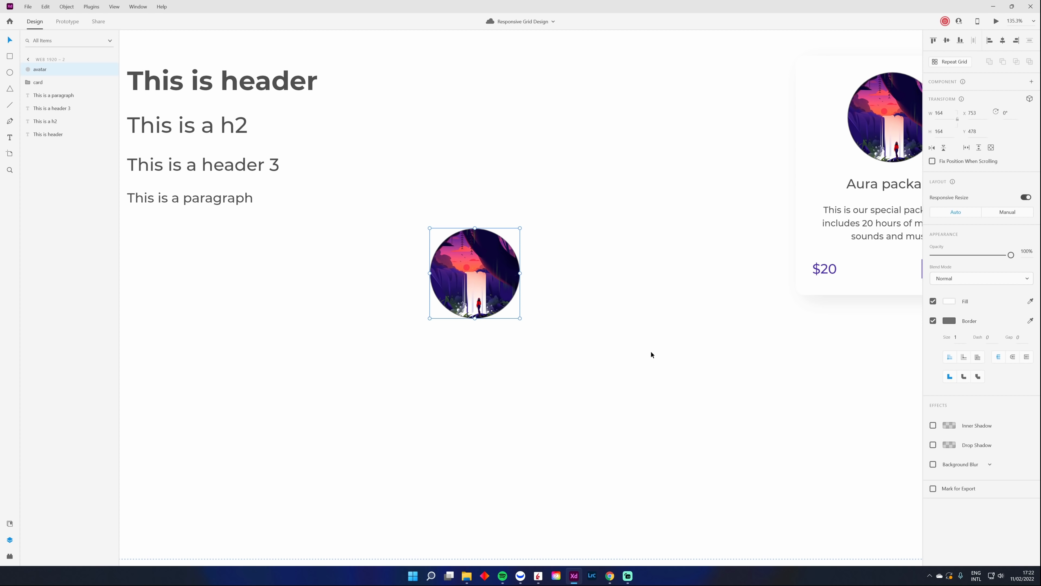
scroll(567, 288, "right", 3)
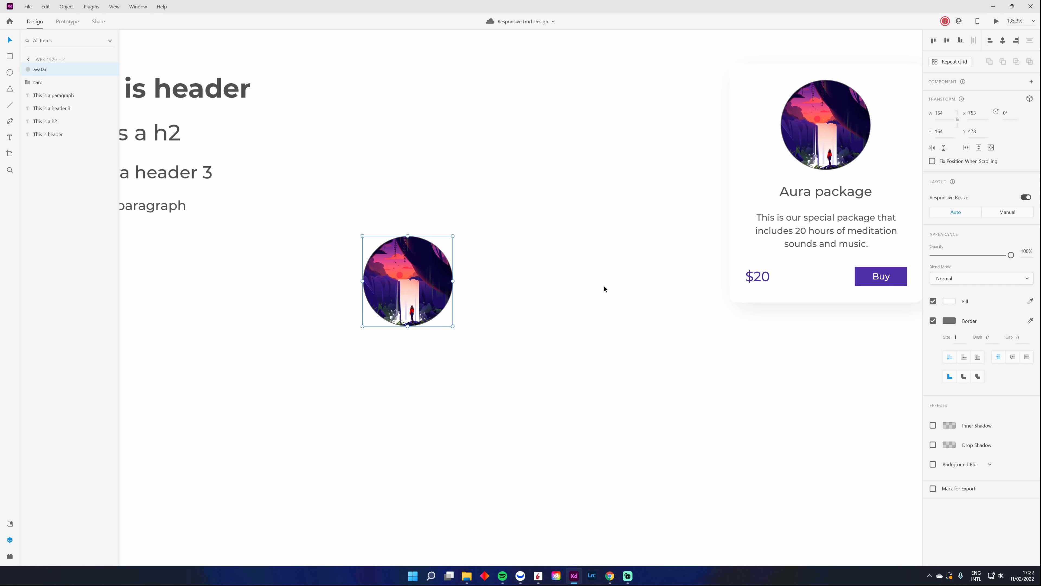
left_click_drag(417, 323, 451, 272)
Duplicate the card's "Aura package" title, take the copy out of the card group and place it beneath the loose avatar
left_click(866, 202)
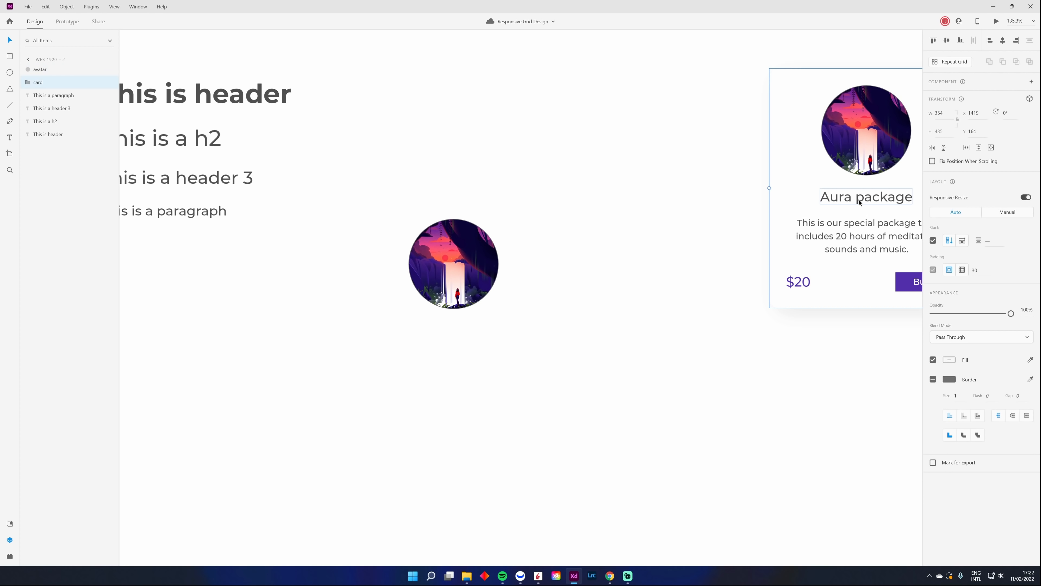
double_click(849, 199)
key("ctrl+v")
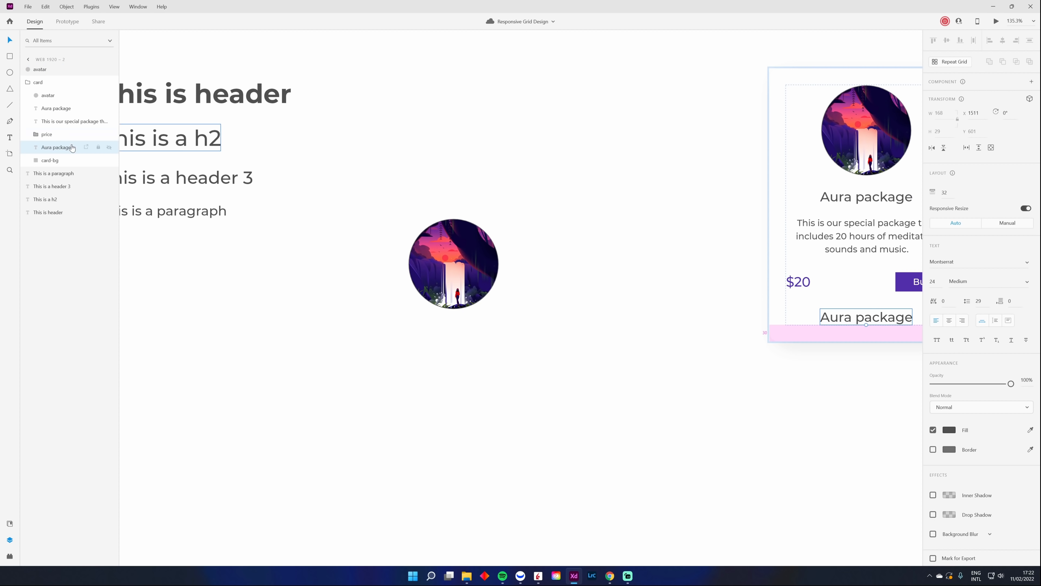
left_click_drag(70, 148, 58, 68)
left_click_drag(866, 325, 456, 341)
Duplicate the card's description paragraph, take the copy out of the card group and place it below the loose "Aura package" title
double_click(859, 228)
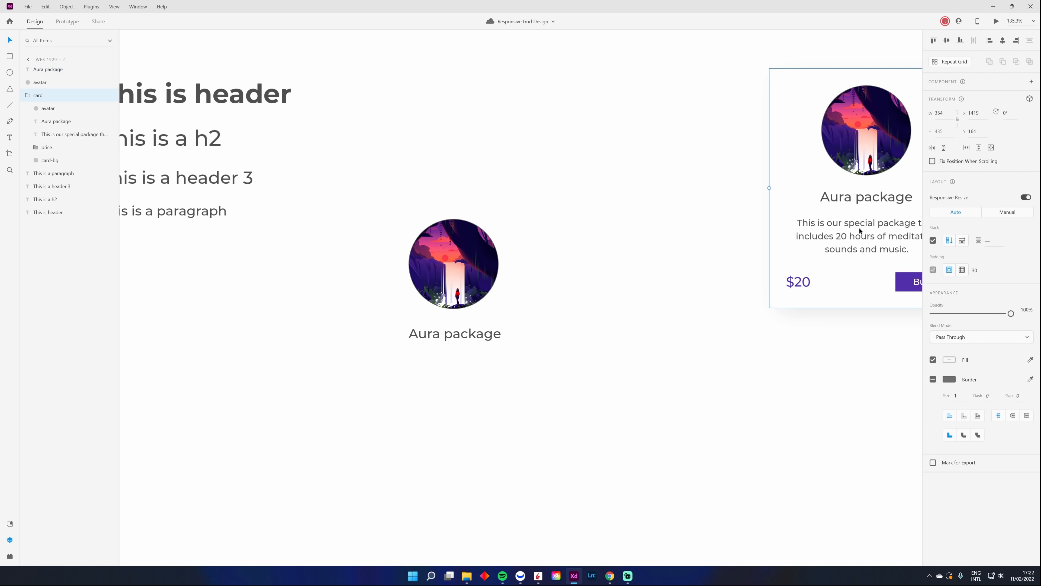
key("ctrl+d")
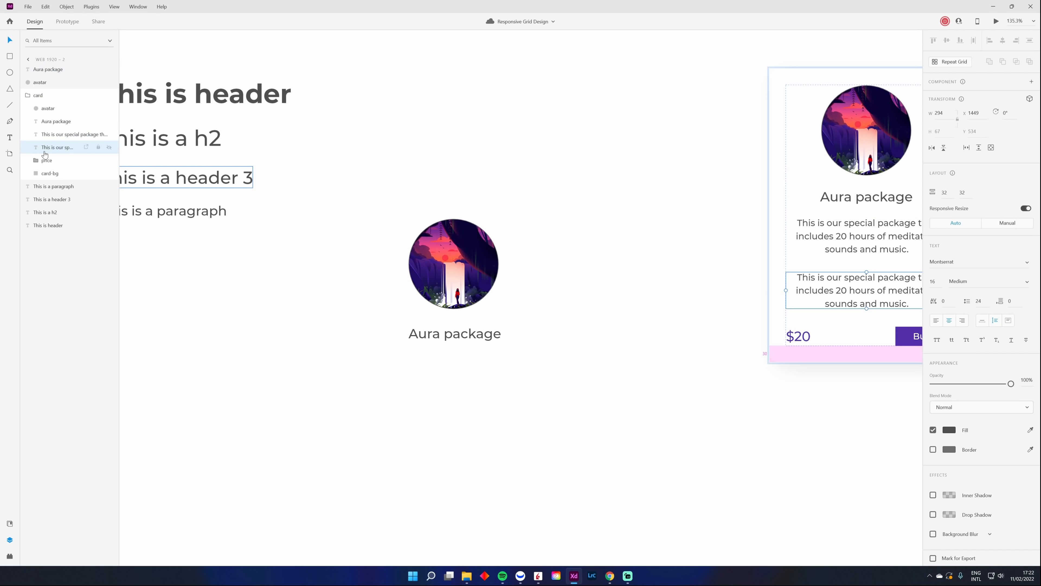
left_click_drag(49, 148, 52, 81)
left_click_drag(855, 291, 458, 386)
Copy the card's price group with "$20" and the Buy button, and place it outside the card below the loose description
scroll(758, 296, "right", 2)
scroll(758, 295, "down", 1)
left_click(760, 268)
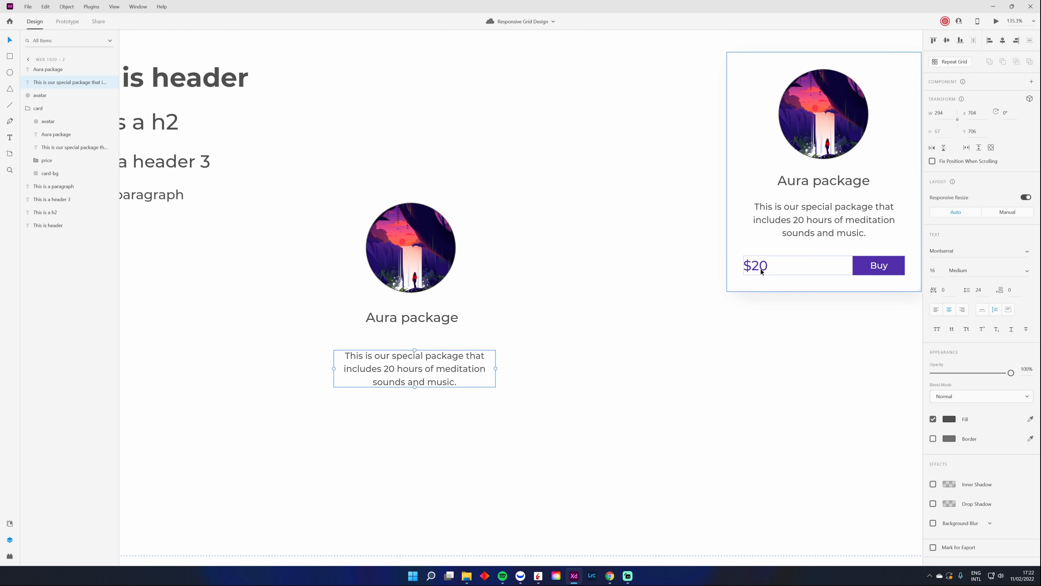
double_click(761, 267)
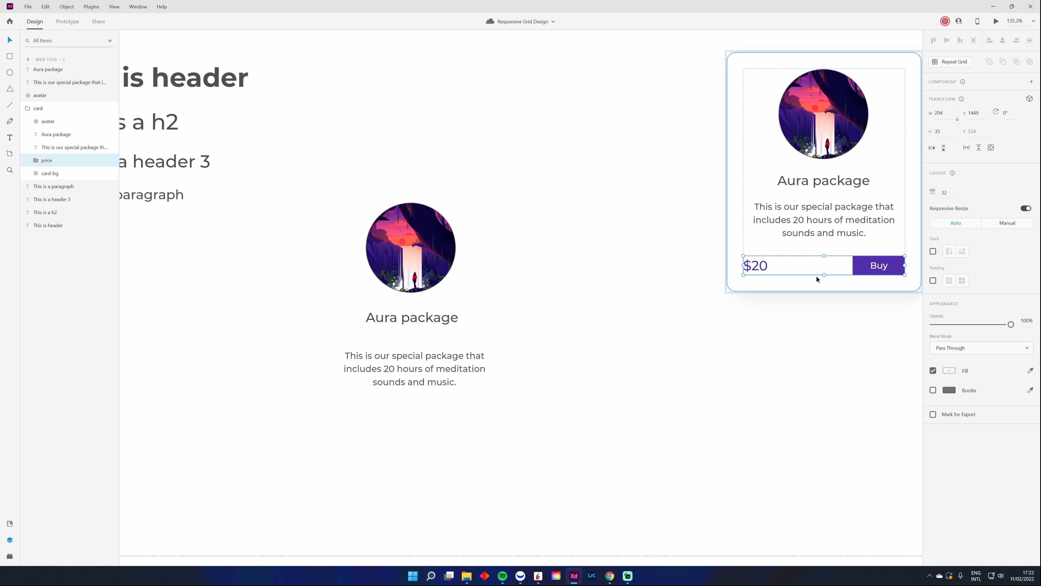
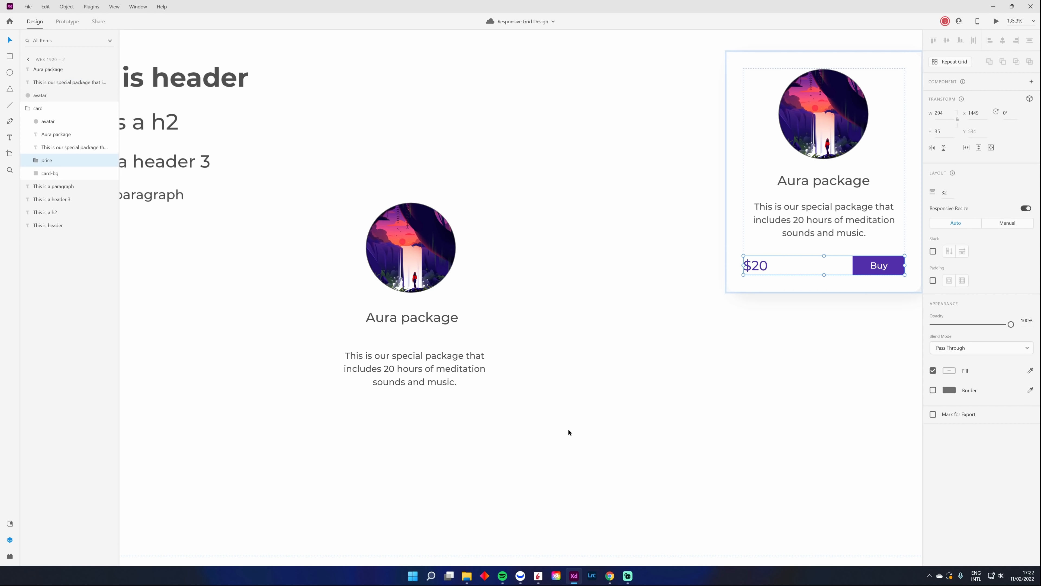
key("ctrl+v")
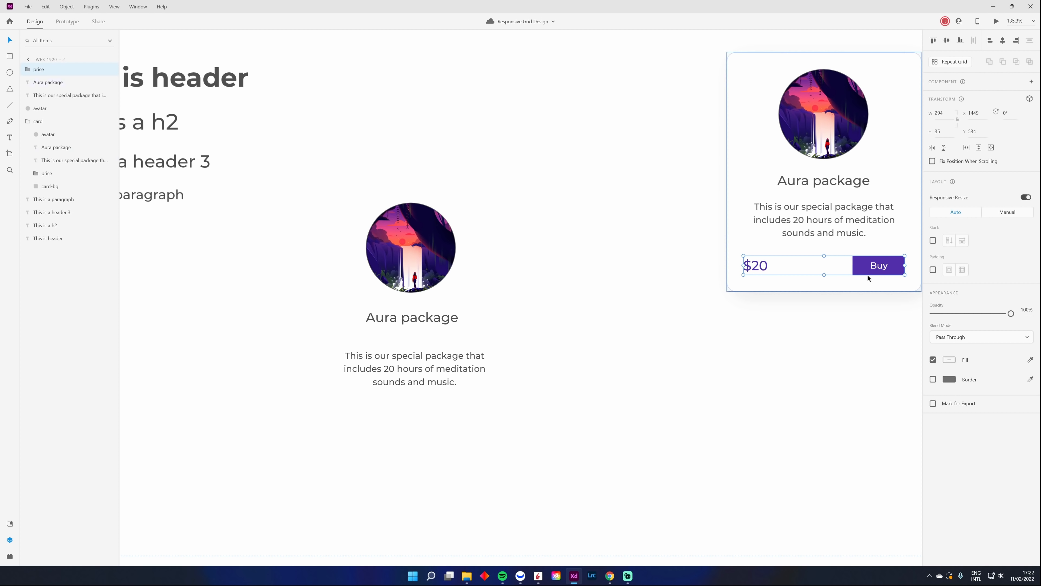
left_click_drag(867, 276, 569, 417)
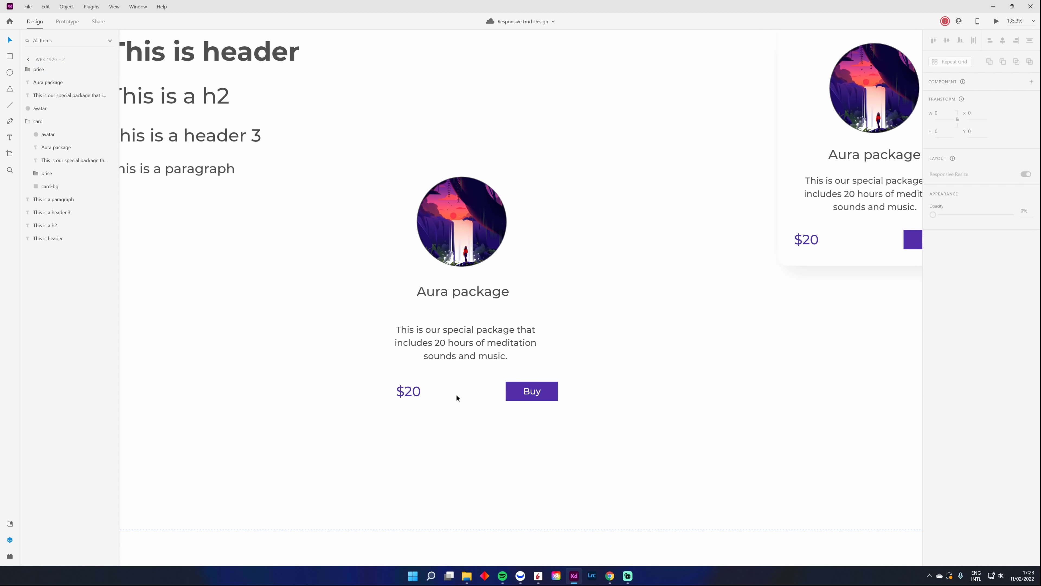
Align the loose price group with the description at X 704, Y 805 and tighten the title and description spacing above it
left_click_drag(532, 395, 520, 394)
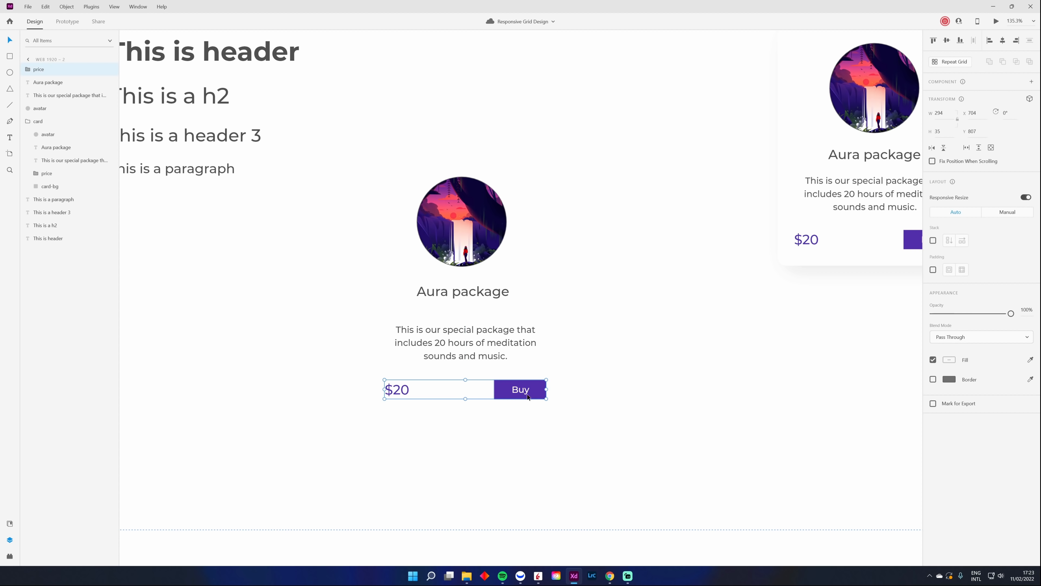
left_click(572, 372)
mouse_move(455, 298)
left_mouse_down()
mouse_move(463, 309)
mouse_move(460, 296)
left_mouse_up()
left_click_drag(504, 333, 507, 327)
left_click(601, 397)
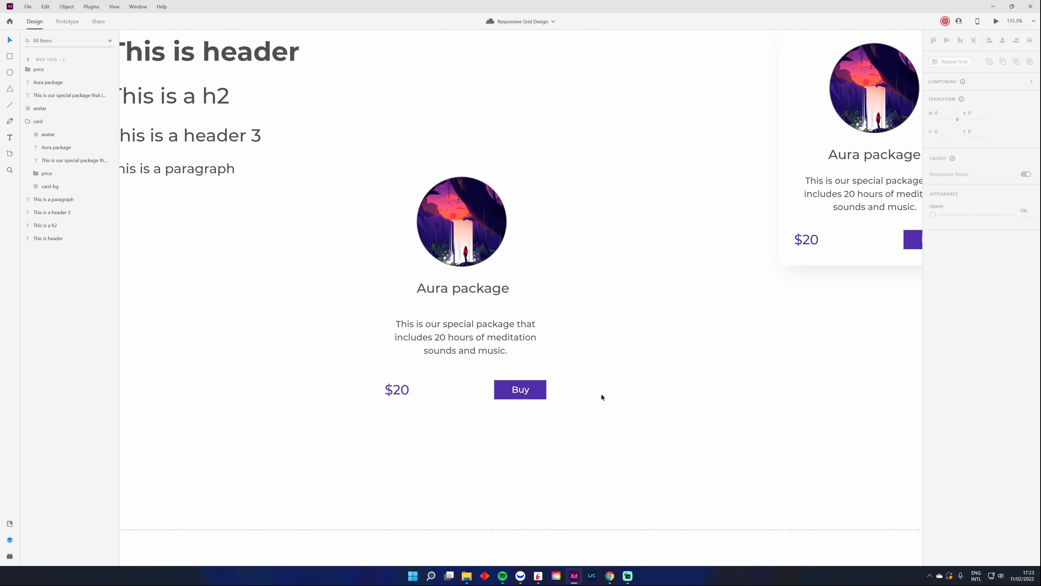
mouse_move(527, 397)
left_mouse_down()
mouse_move(571, 394)
mouse_move(527, 389)
left_mouse_up()
left_click(574, 409)
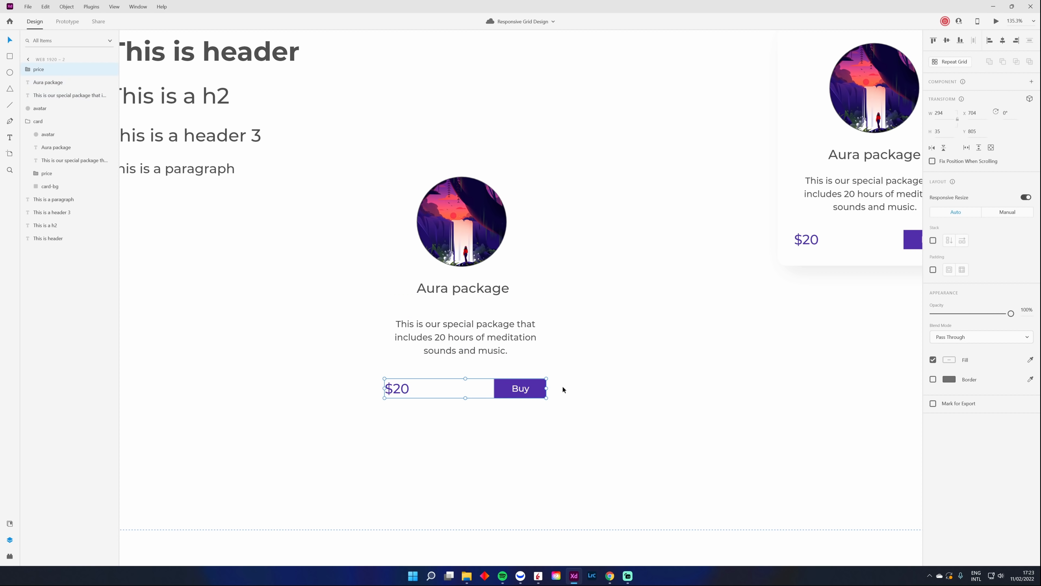
left_click(597, 358)
Draw a rectangle about 382 by 556 over the loose card elements, remove its border and fill it with grey #767676
left_click(9, 57)
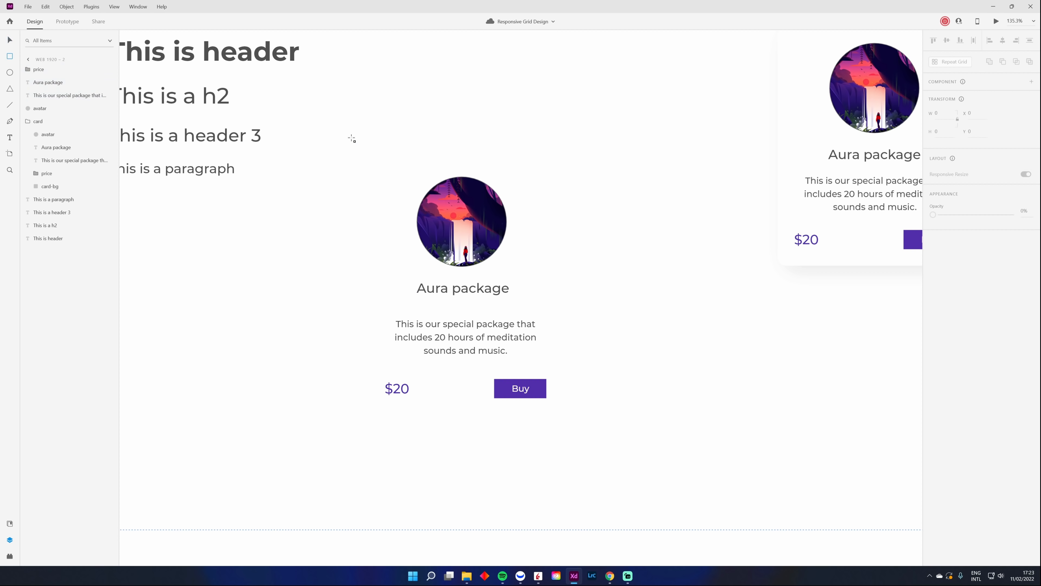
left_click_drag(352, 139, 563, 445)
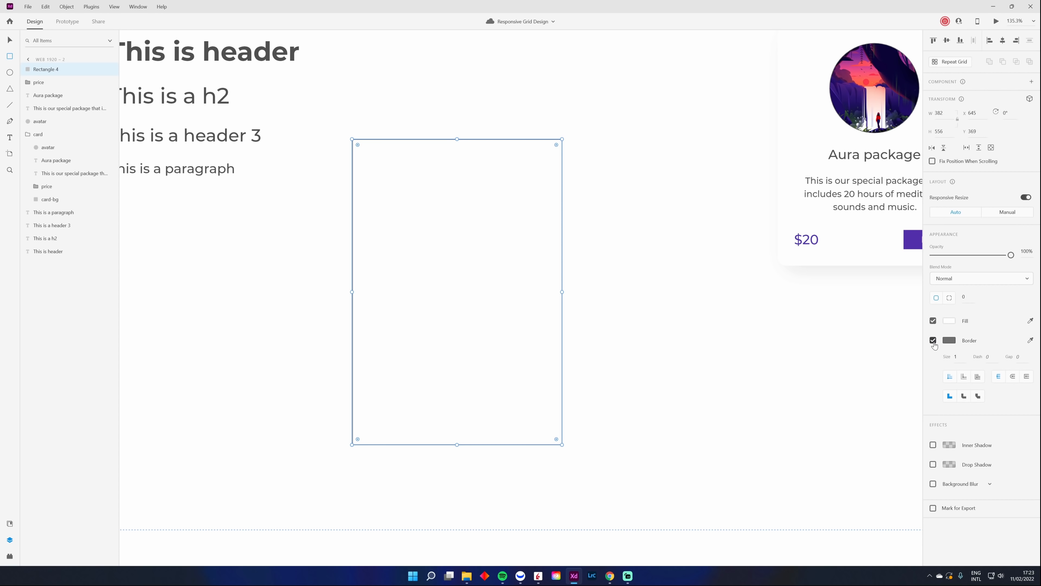
left_click(933, 340)
left_click(949, 320)
left_click_drag(832, 292, 783, 304)
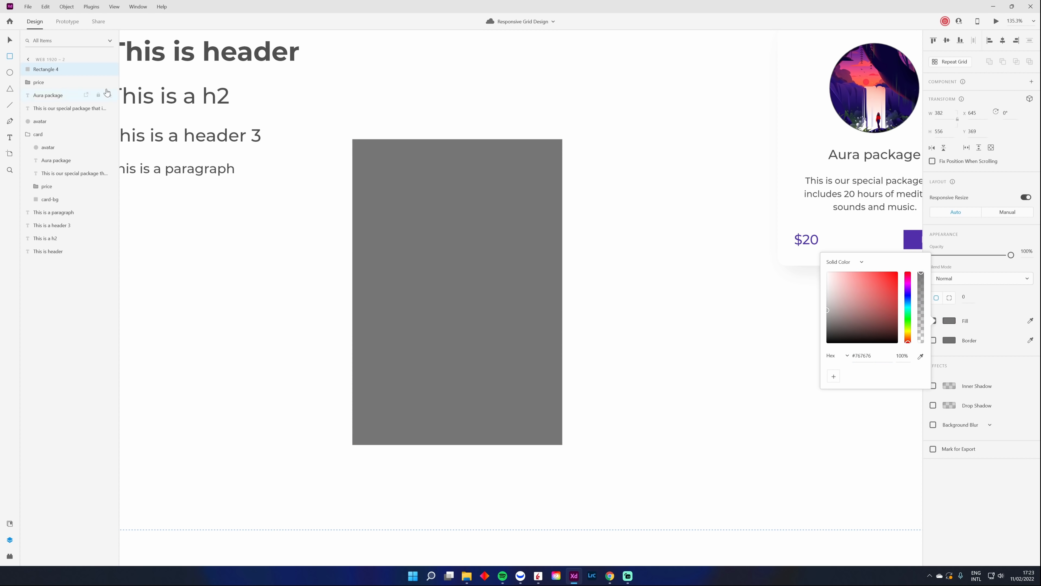
Rename the rectangle layer as "bg" and move it beneath the loose avatar, title, description and price layers
double_click(46, 69)
type("bg")
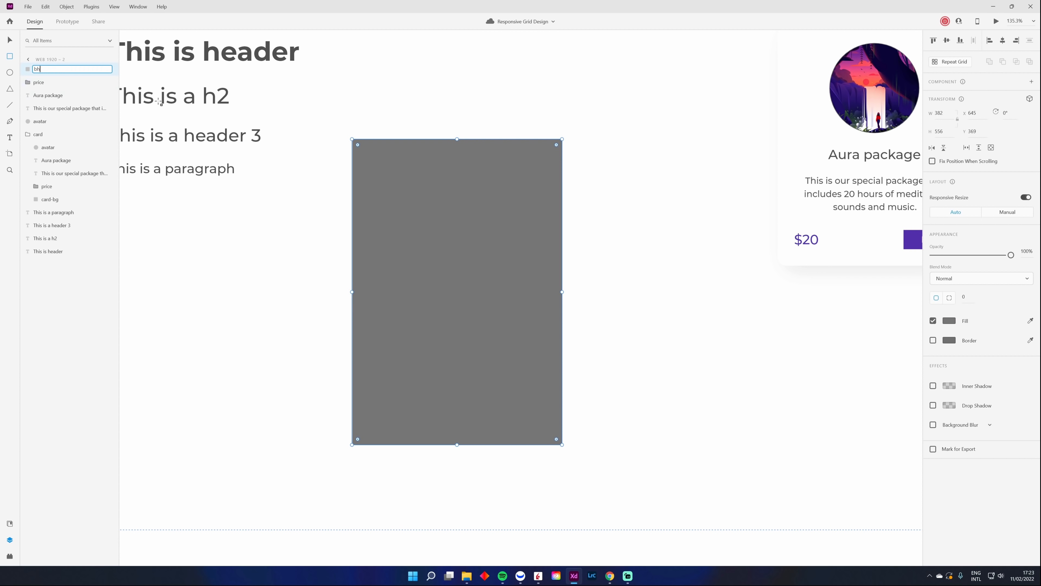
key("Return")
left_click_drag(42, 73, 37, 125)
Fit the bg rectangle to the outer edges of the loose card content, at 294 by 403, X 704 and Y 437
key("v")
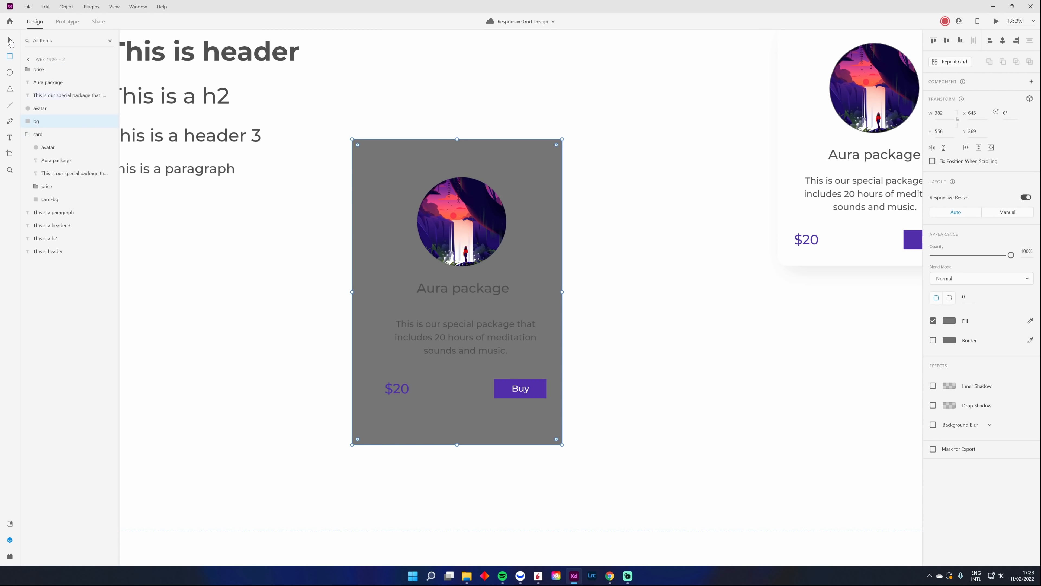
left_click_drag(545, 275, 554, 271)
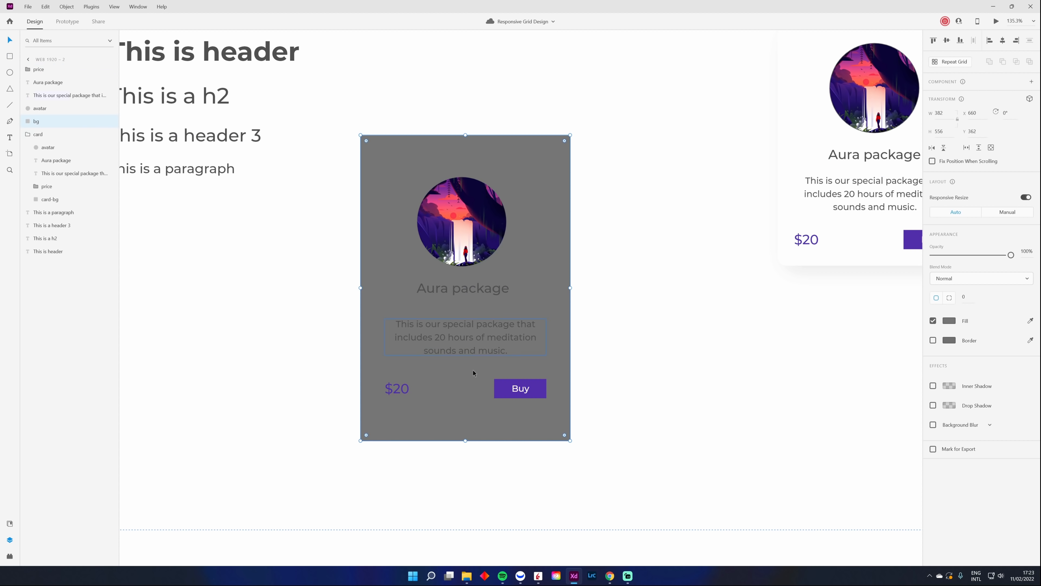
left_click_drag(465, 439, 467, 398)
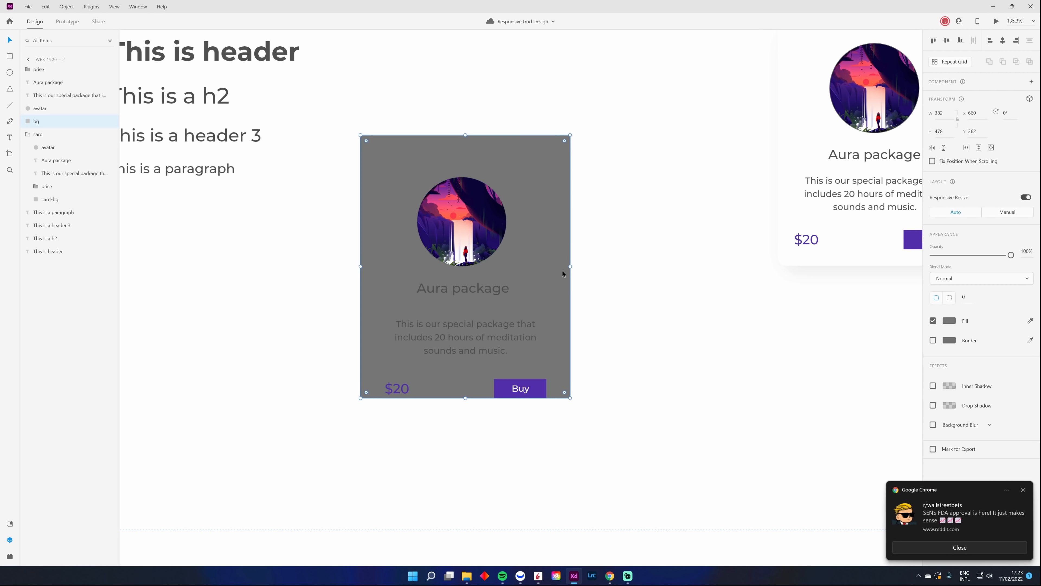
left_click_drag(570, 266, 546, 266)
left_click_drag(361, 267, 384, 267)
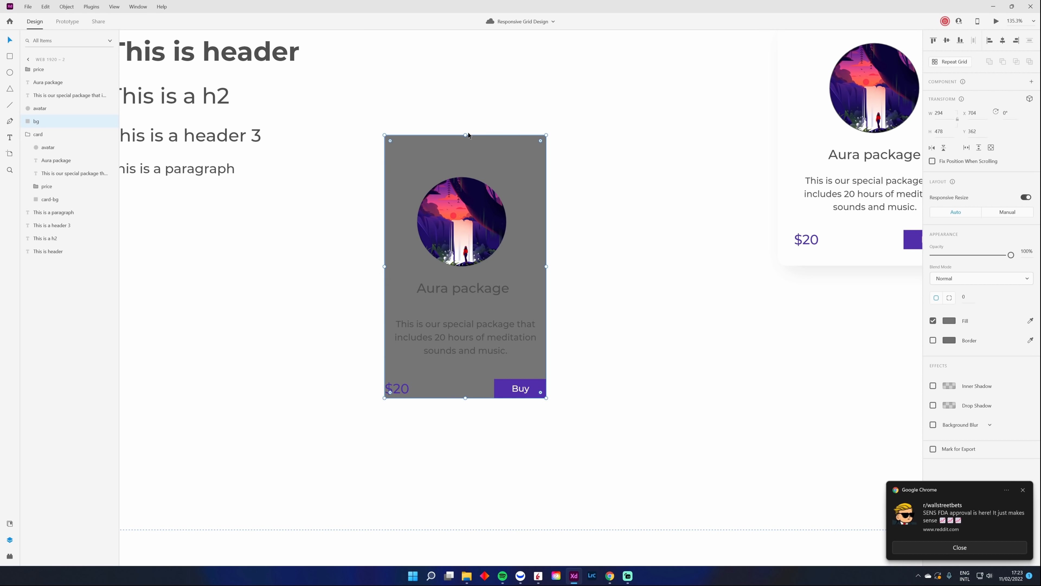
left_click_drag(469, 135, 469, 177)
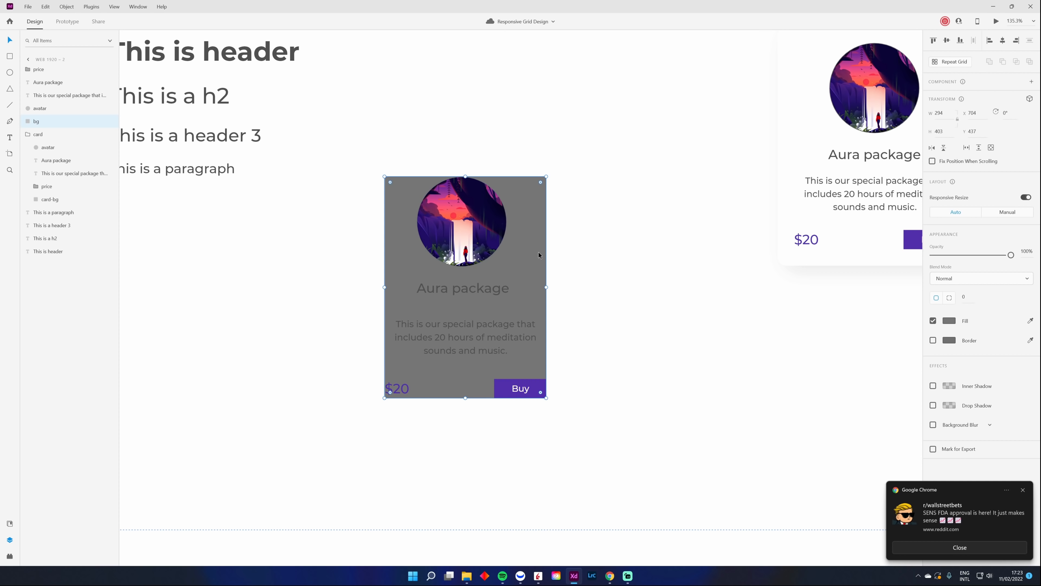
Change the bg rectangle's fill to white #FFFFFF and turn its border on
left_click(951, 324)
left_click_drag(871, 310, 784, 238)
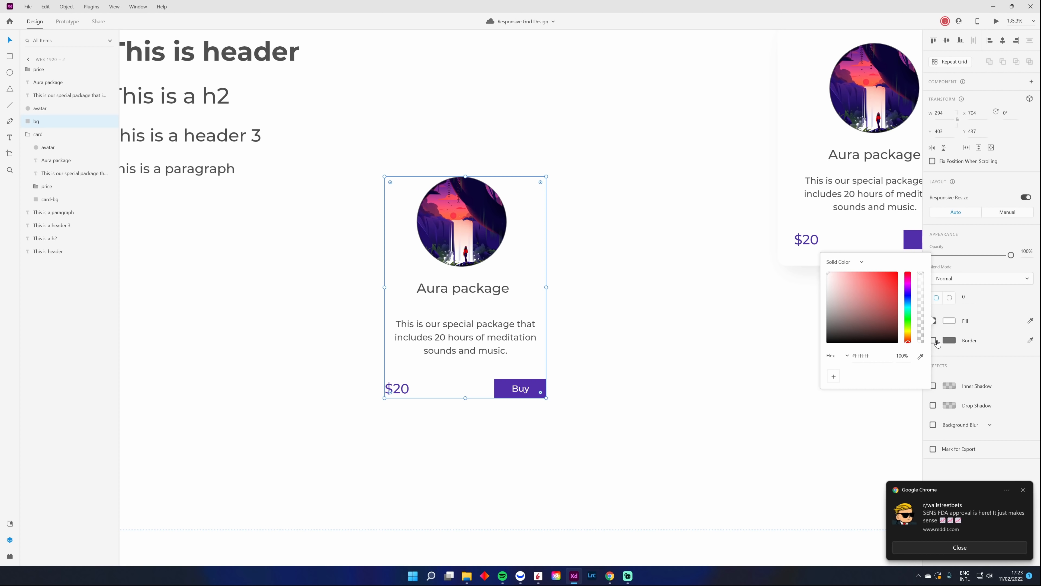
left_click(947, 354)
left_click(933, 343)
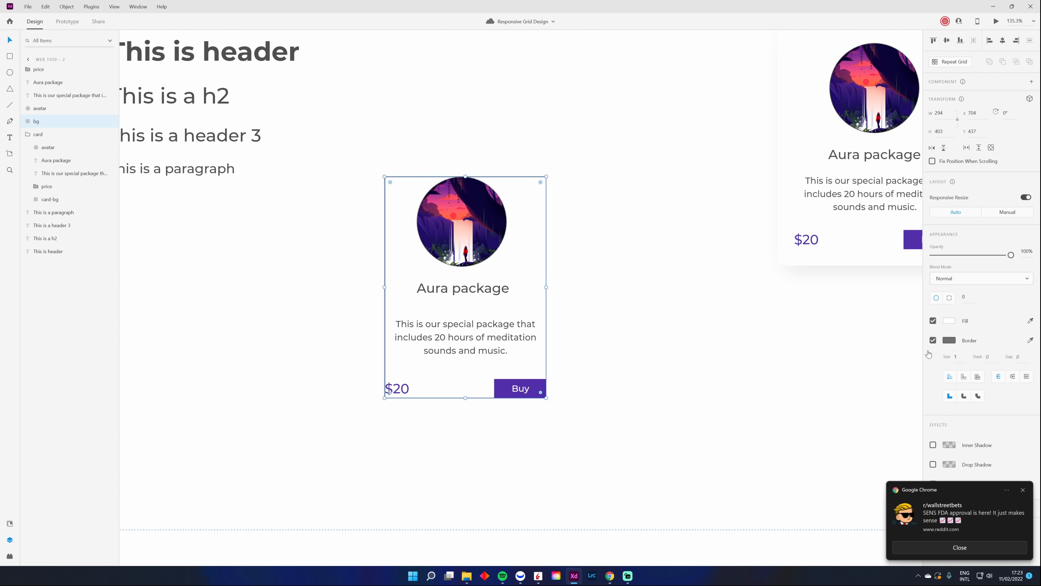
Set the bg rectangle's border size to 3
left_click(702, 428)
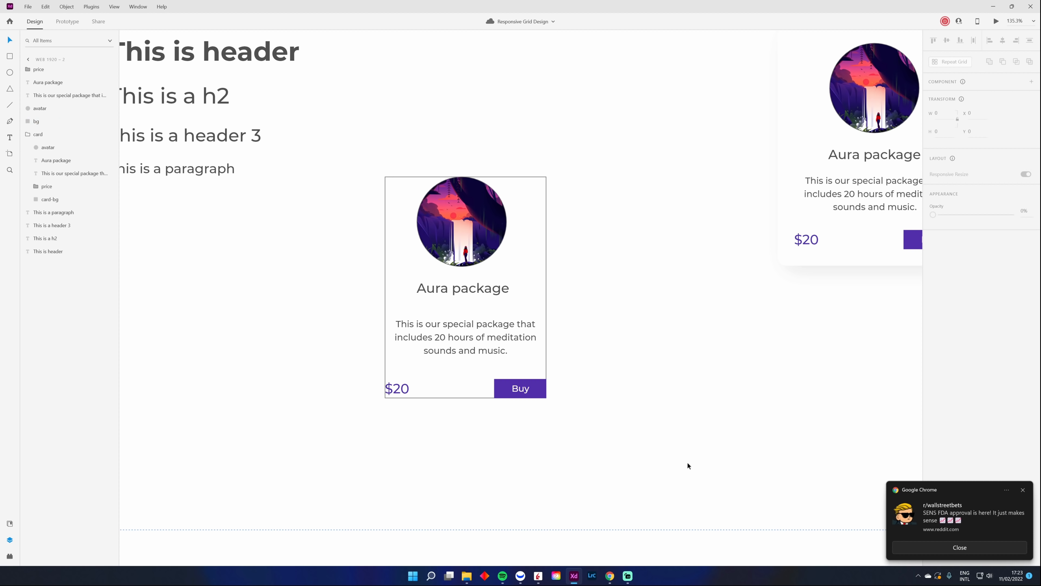
left_click(546, 267)
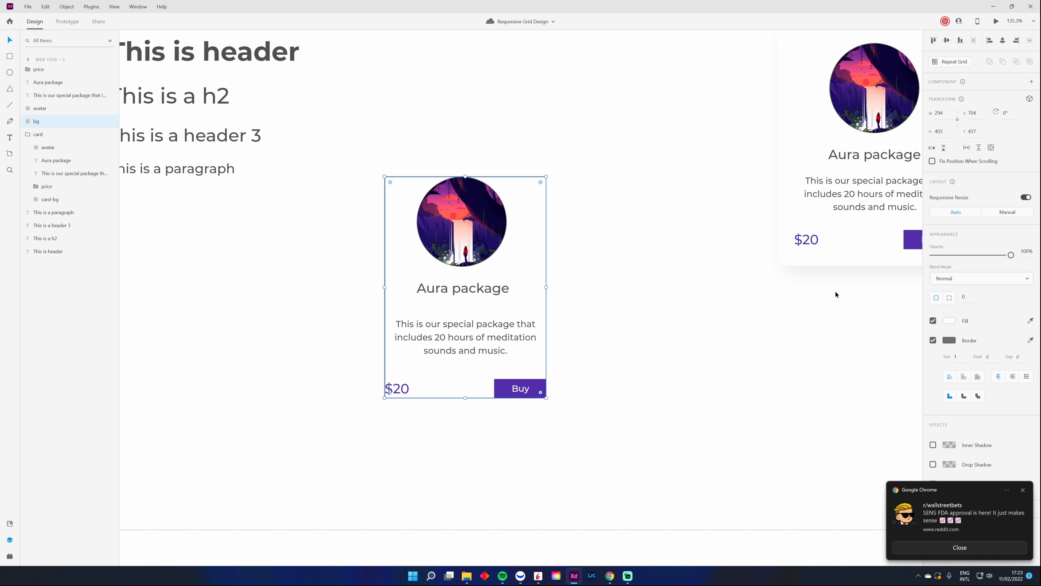
type("3")
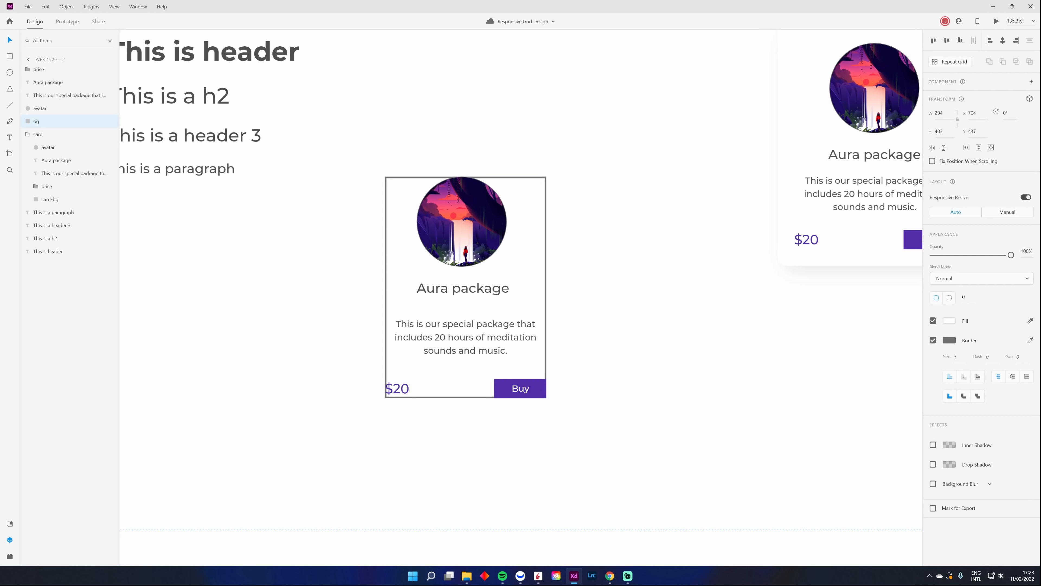
left_click(664, 448)
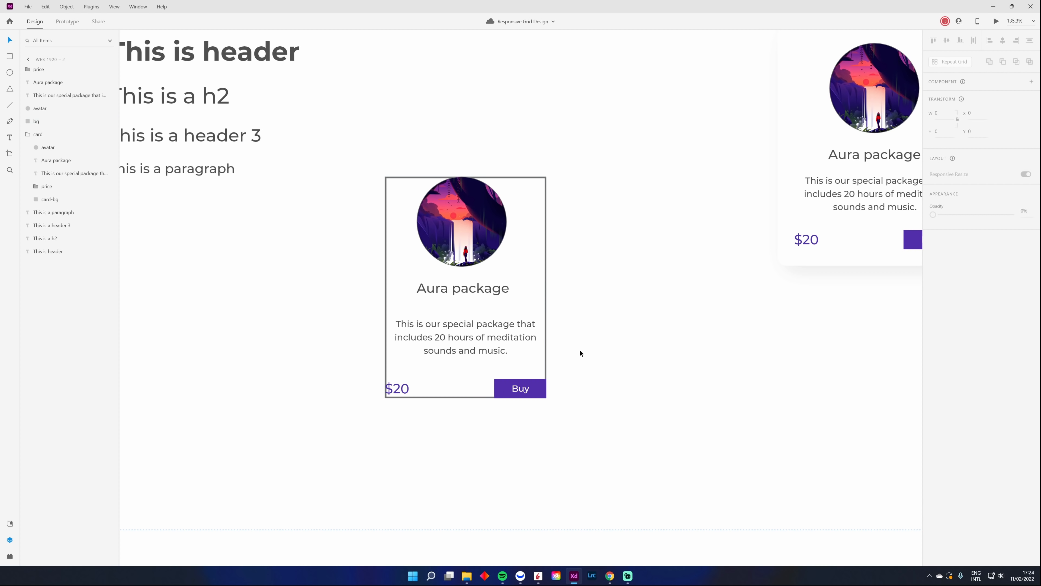
Group the bg rectangle with the loose avatar, title, description and price elements, and name the group "card"
left_click_drag(588, 170, 360, 446)
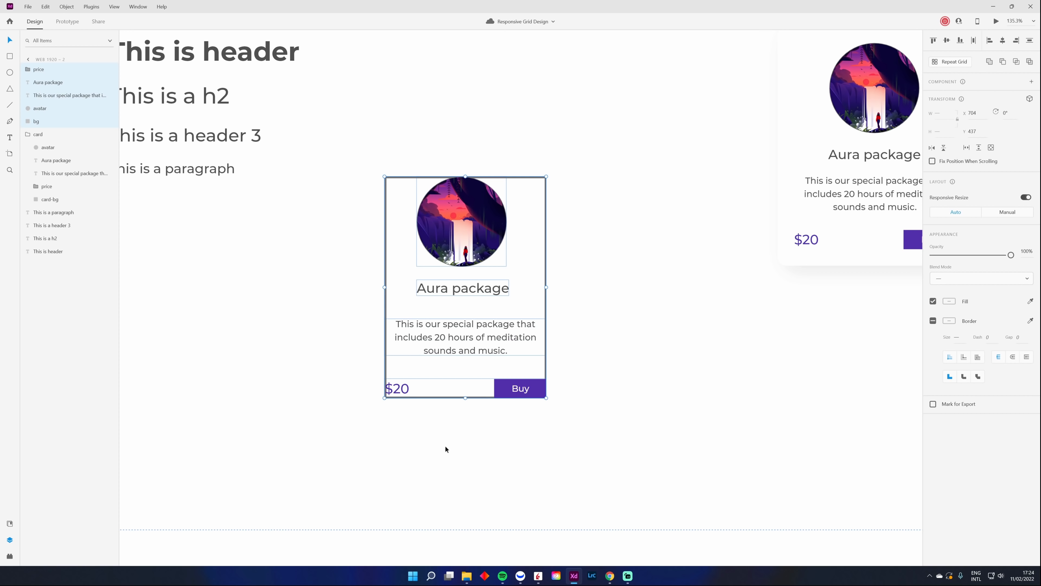
key("ctrl+g")
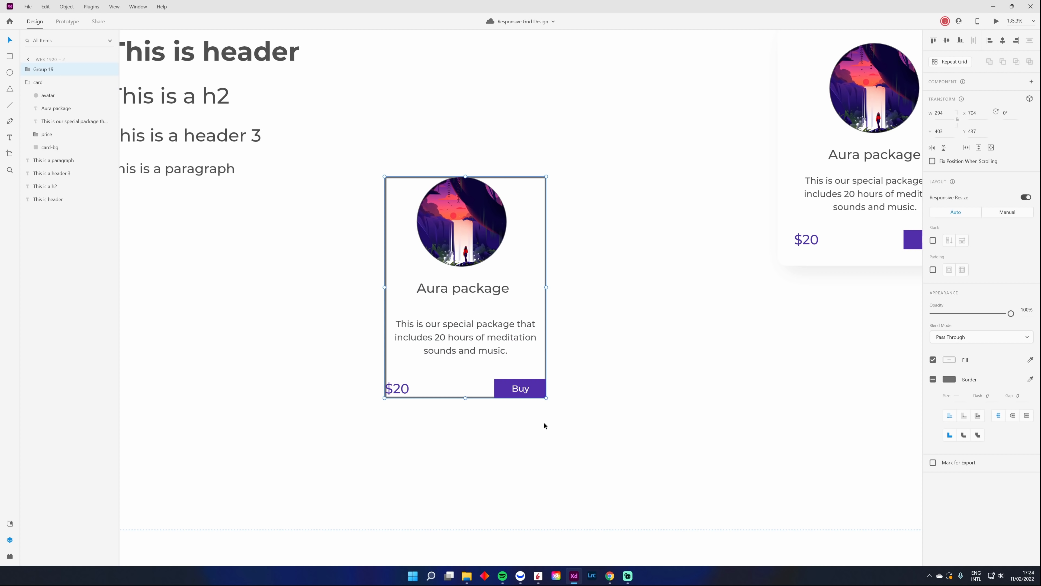
double_click(48, 69)
type("card")
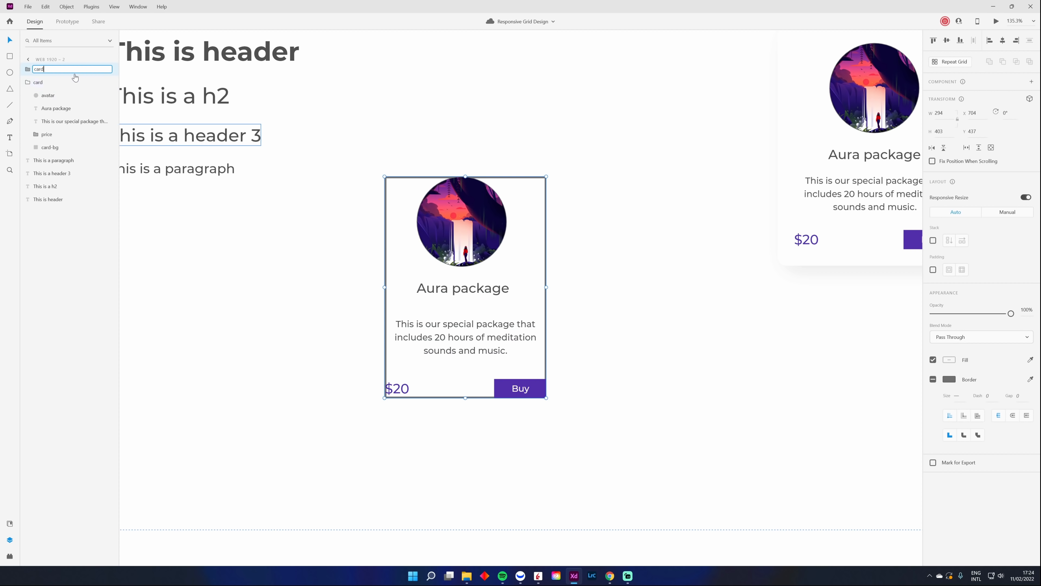
key("Return")
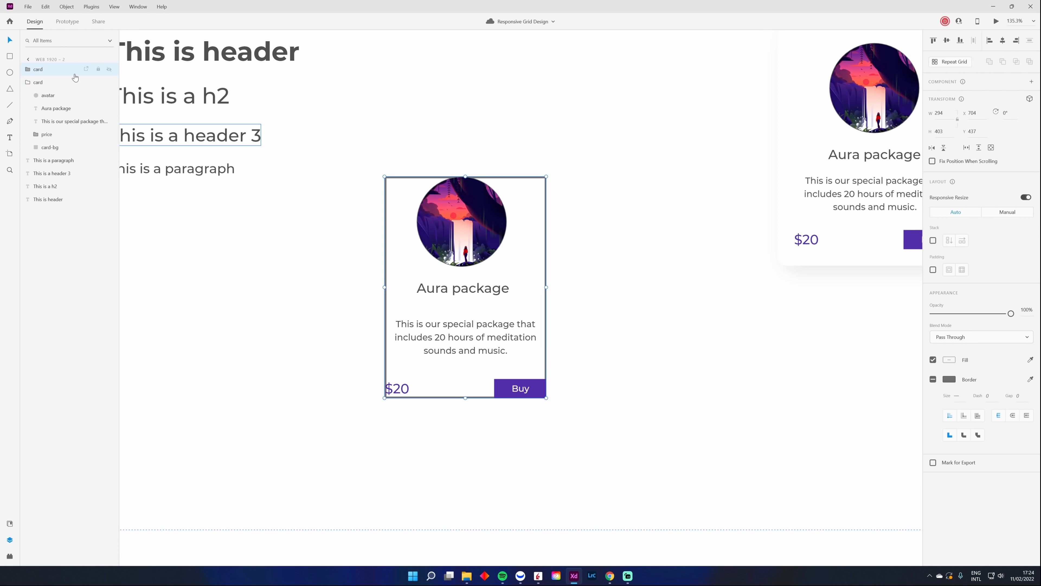
left_click(578, 297)
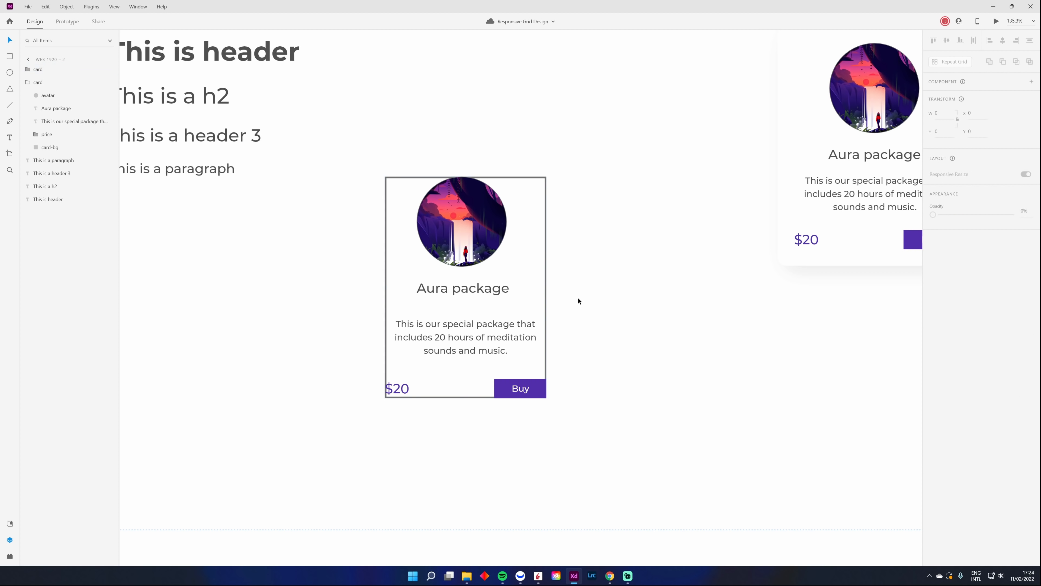
Enable separate padding per edge on the new card group and set its top and bottom padding to 30
left_click(545, 290)
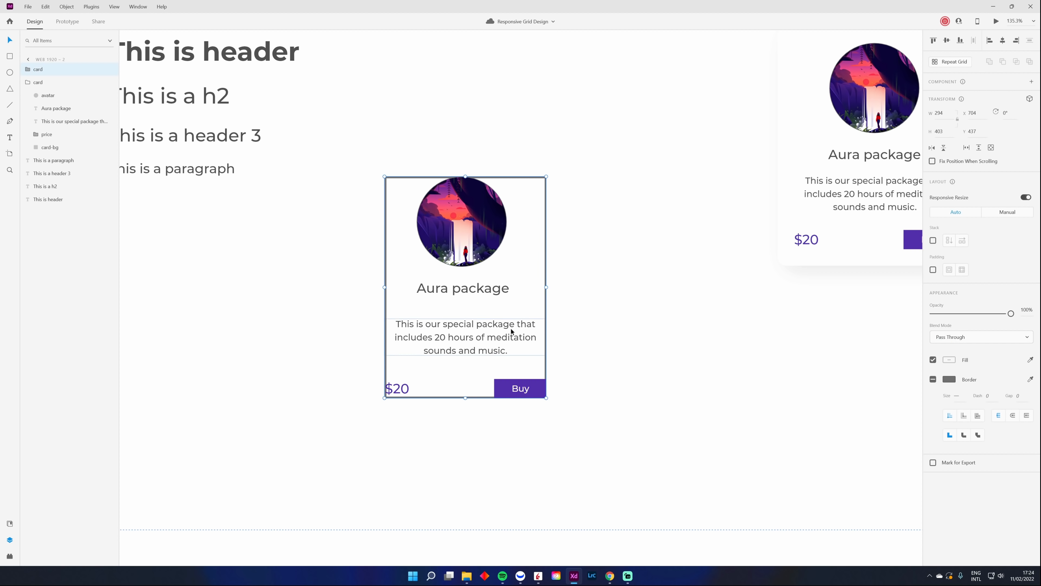
left_click(934, 270)
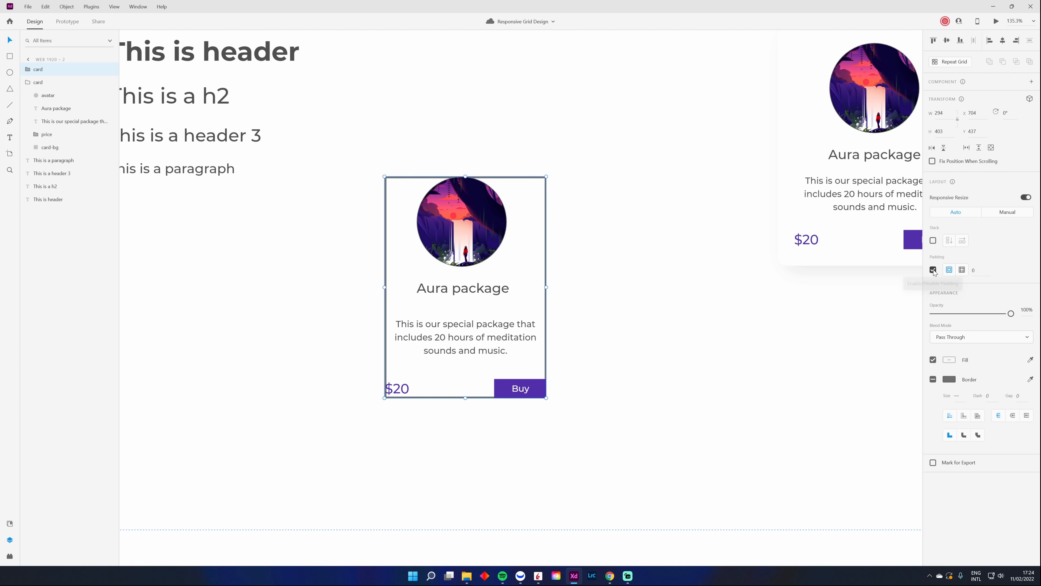
left_click(962, 269)
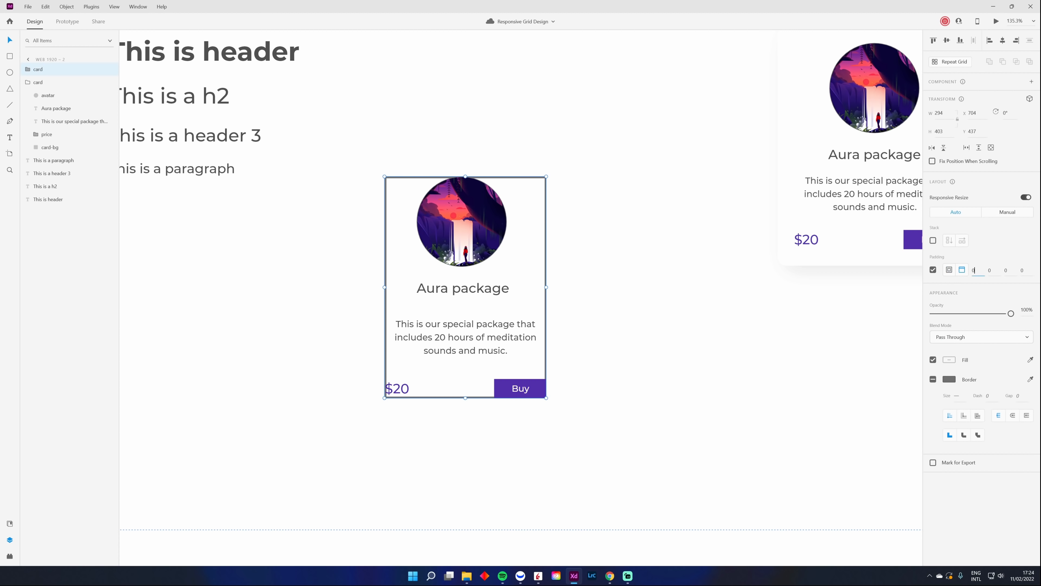
type("20")
key("Return")
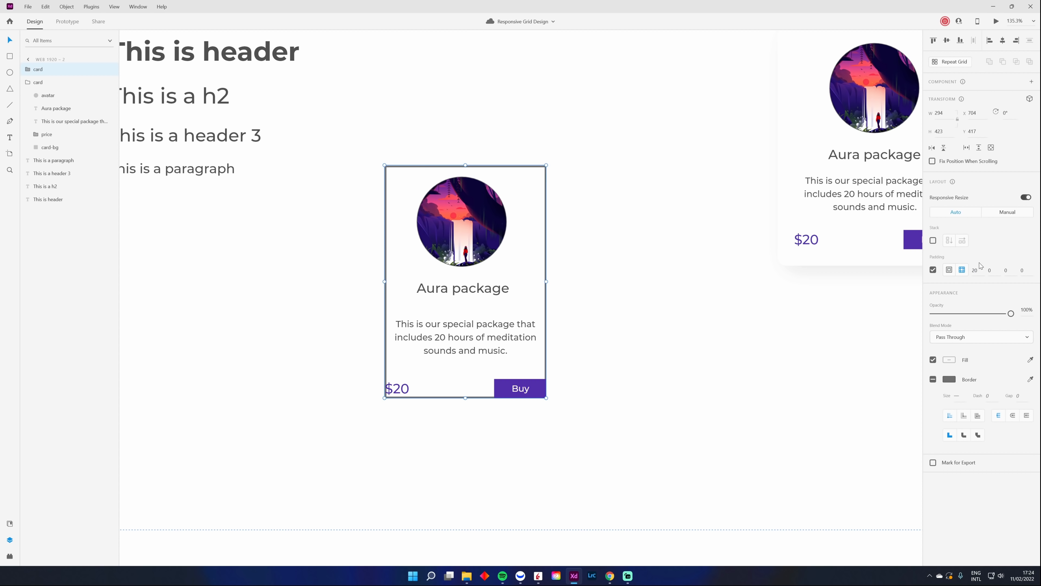
left_click(975, 269)
type("30")
key("Return")
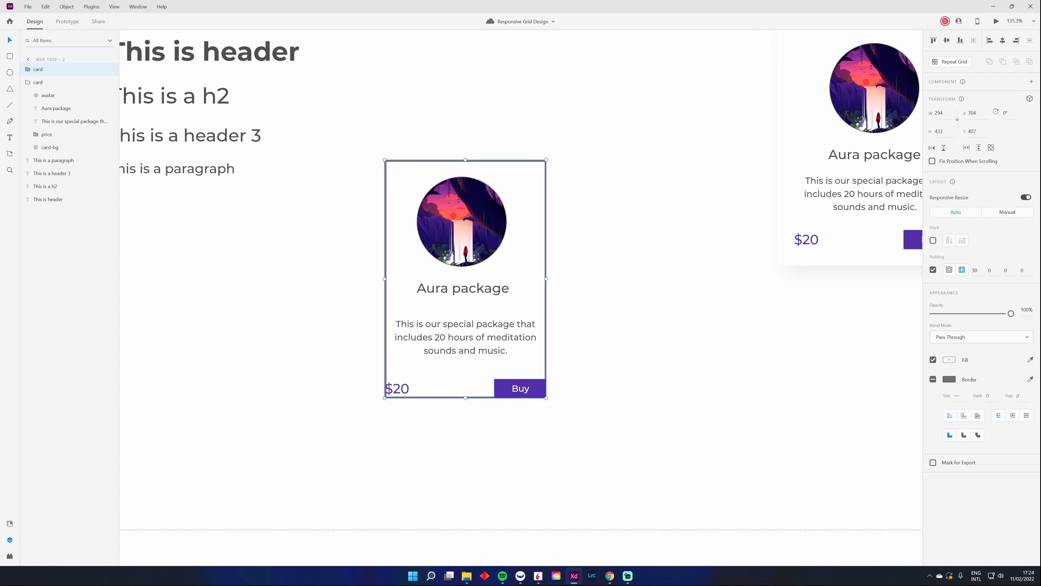
left_click(1006, 270)
type("30")
key("Return")
Set the new card group's right and left padding to 50
left_click(990, 270)
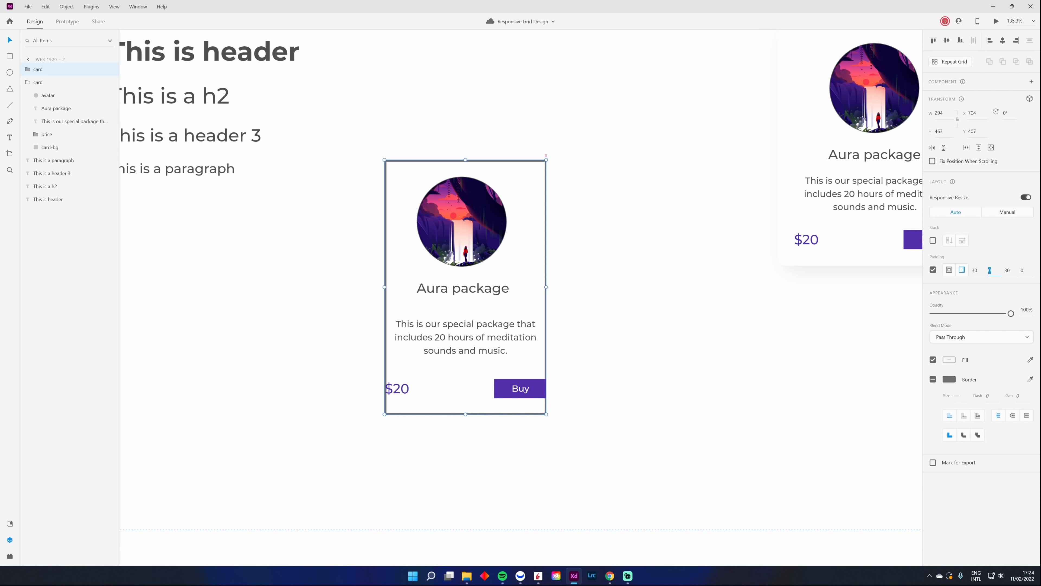
type("50")
key("Return")
key("alt")
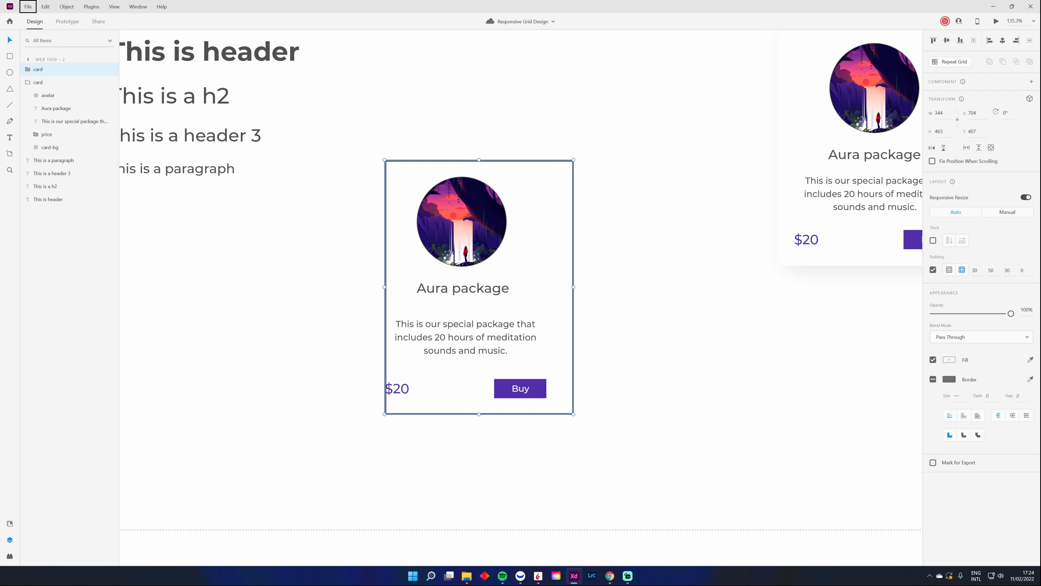
left_click(1022, 271)
left_click(1022, 270)
key("BackSpace")
key("BackSpace")
key("Return")
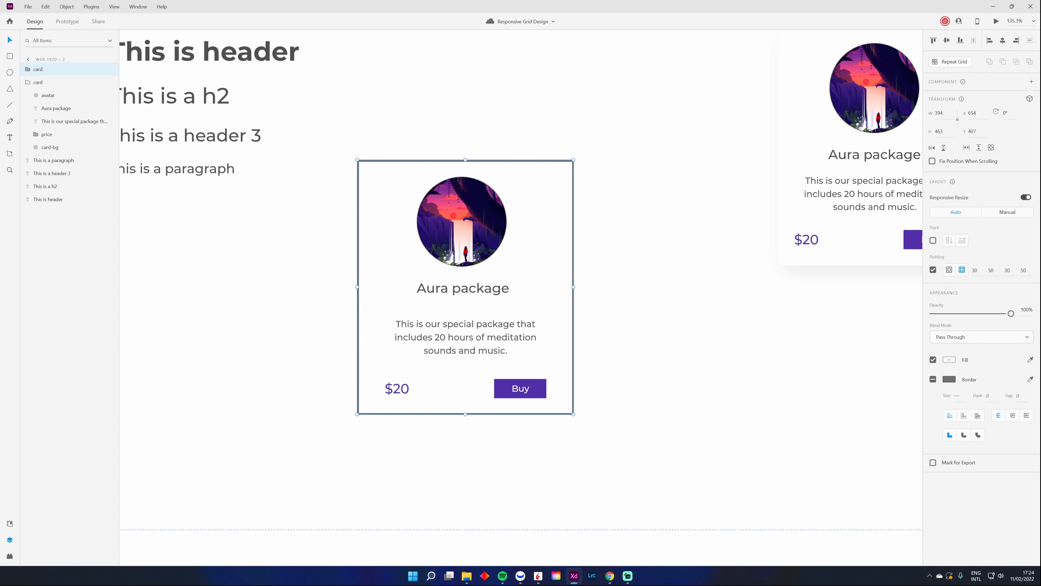
Set the new card group's top and bottom padding to 50
left_click(975, 270)
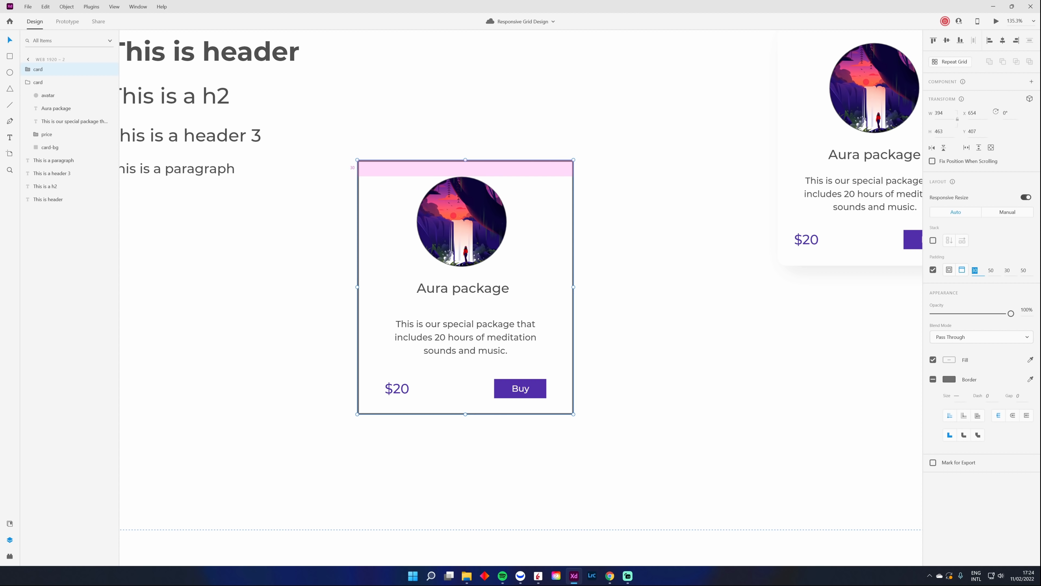
type("5")
key("Return")
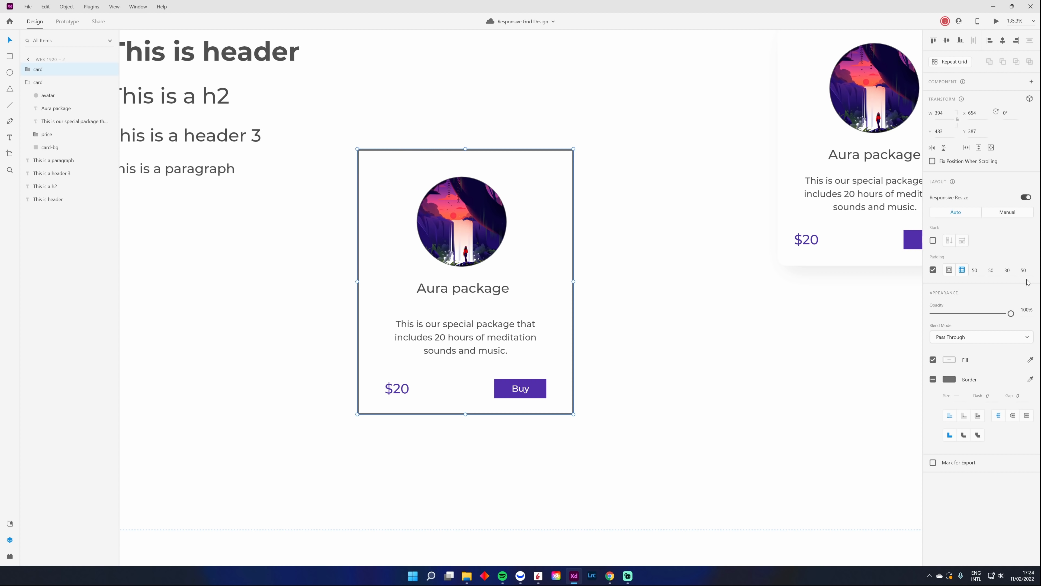
left_click(1007, 271)
type("50")
key("Return")
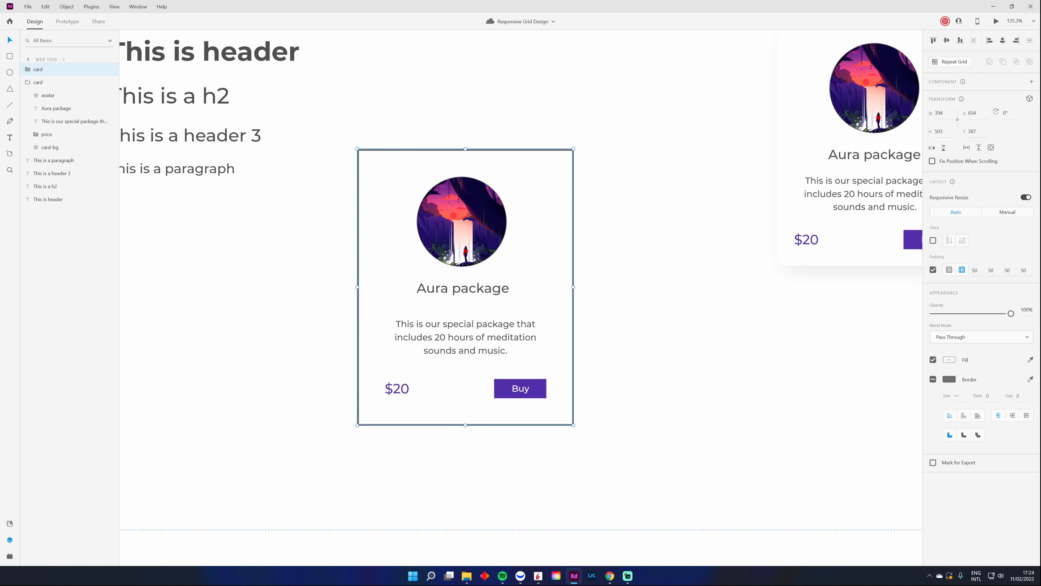
Set the new card group's right and left padding to 30
left_click(991, 271)
type("30")
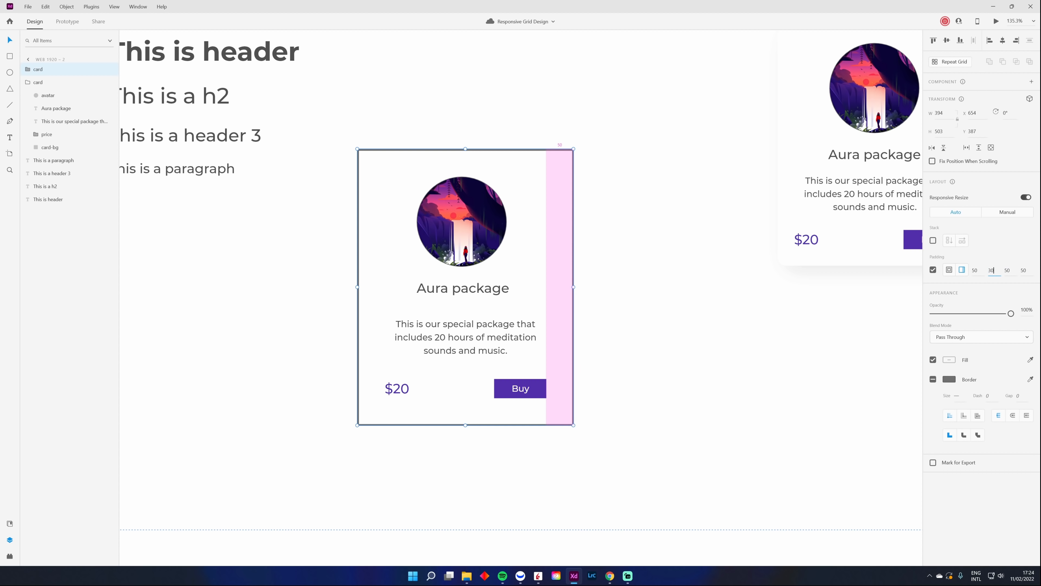
key("Return")
left_click(1024, 271)
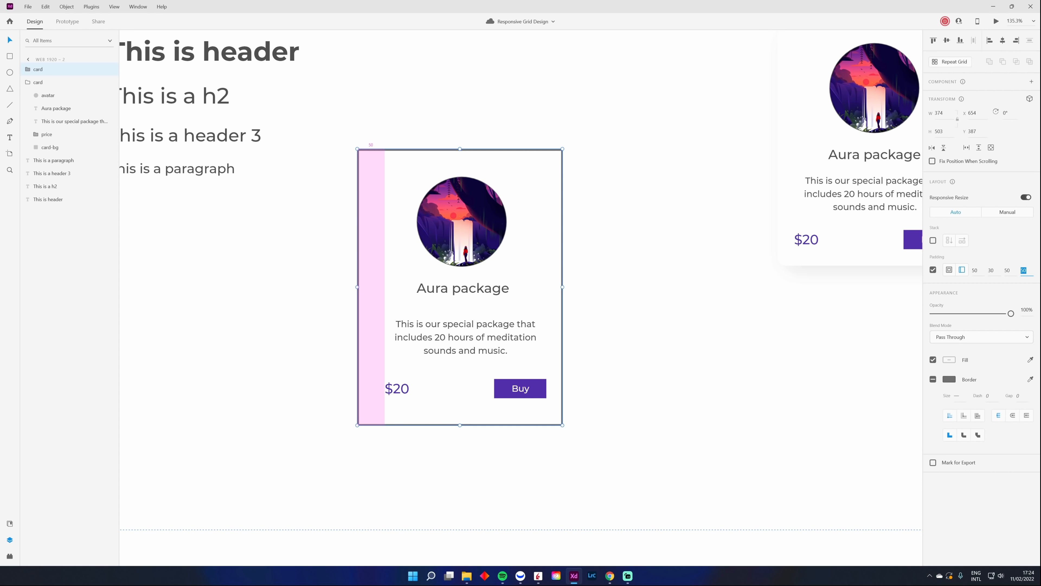
type("30")
key("Return")
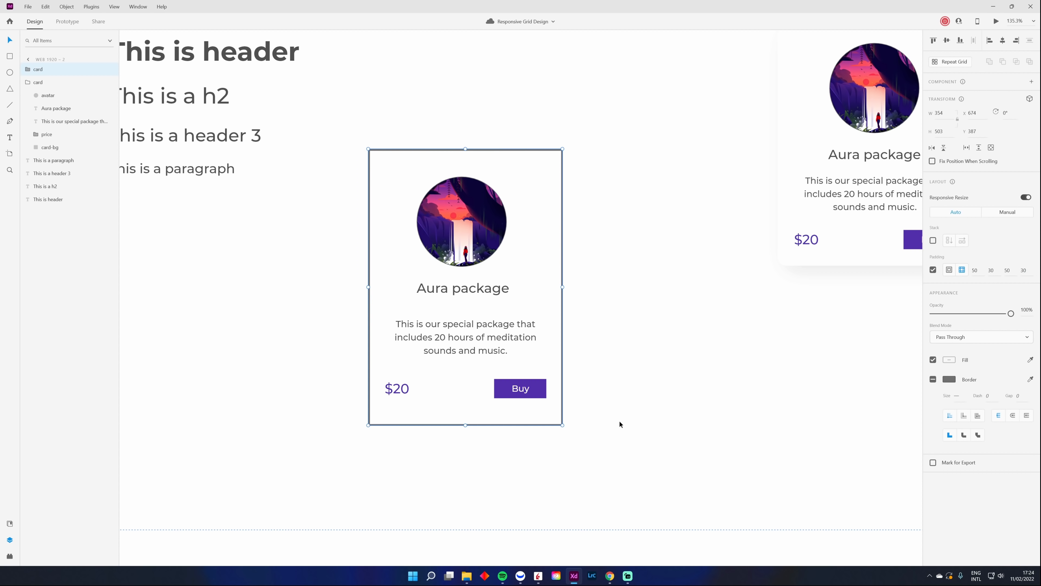
Remove the new card's border and enable a drop shadow on its bg layer
left_click(933, 379)
left_click(933, 379)
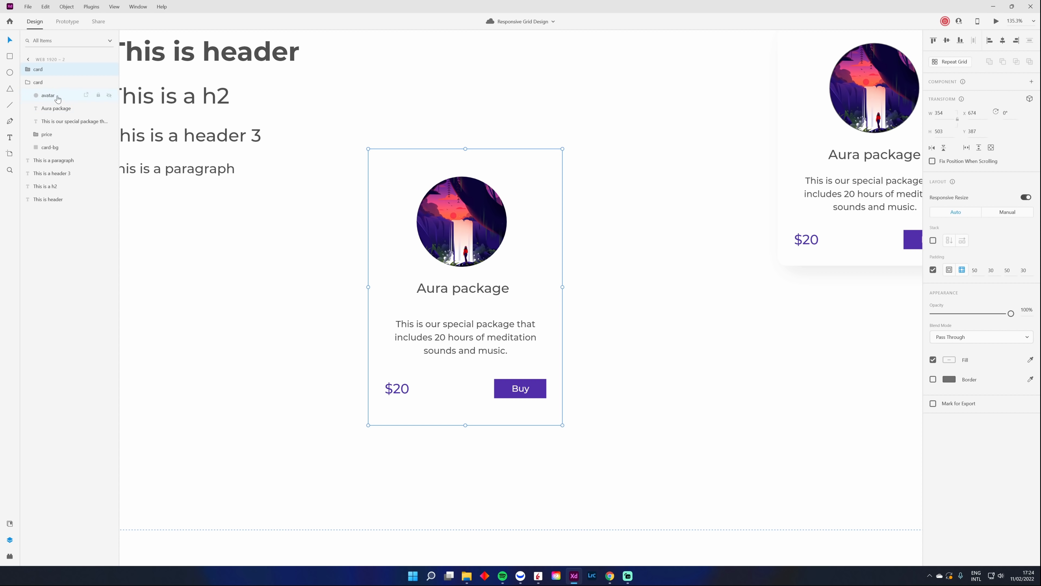
left_click(28, 70)
left_click(44, 135)
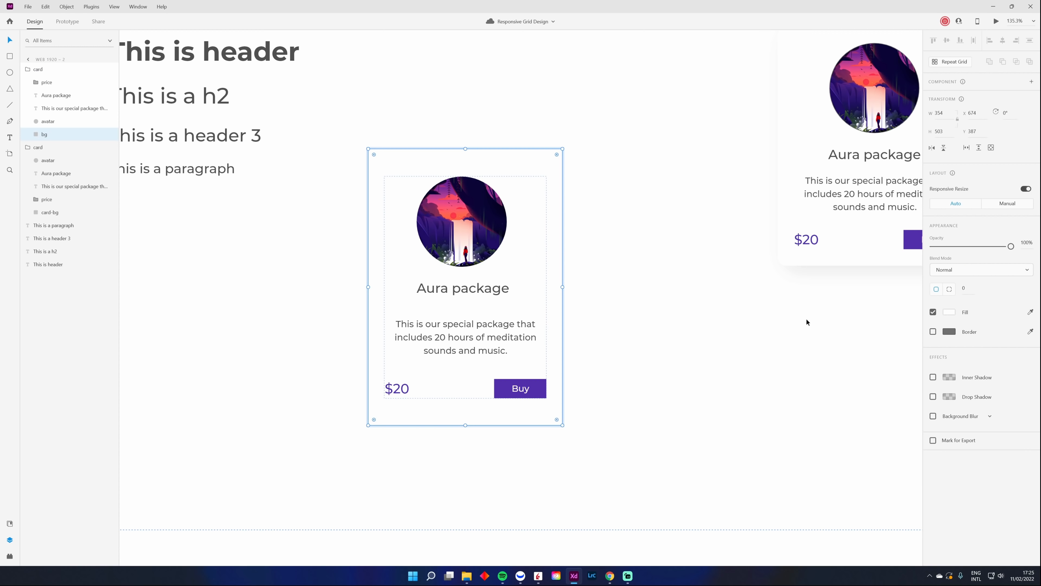
left_click(658, 353)
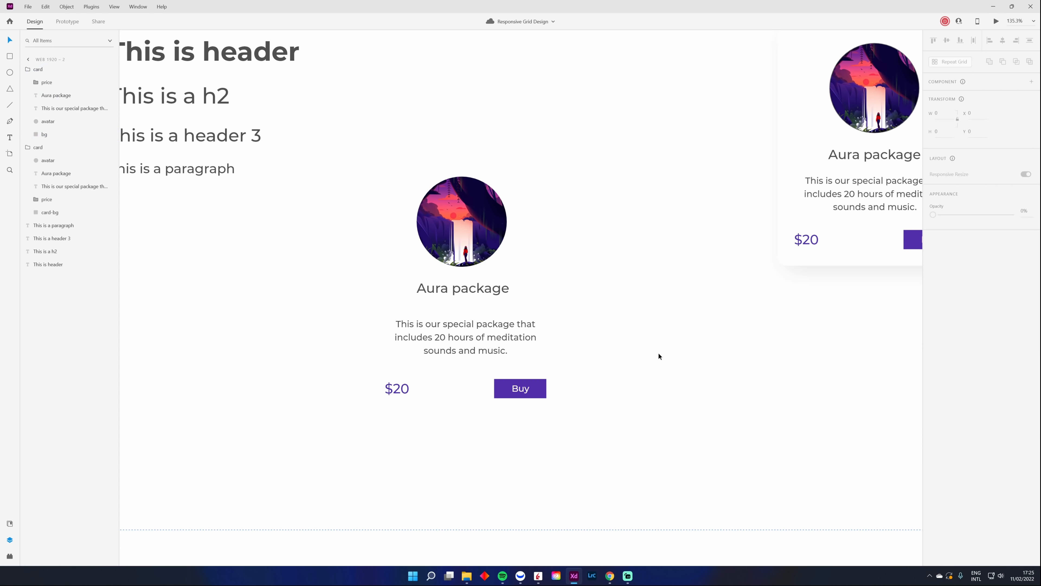
left_click(45, 135)
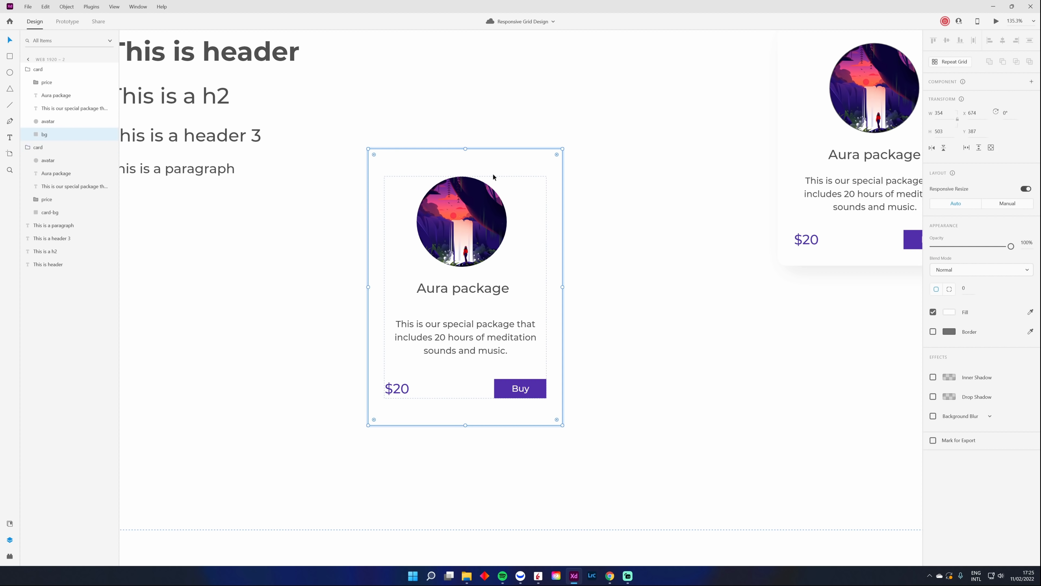
left_click(933, 397)
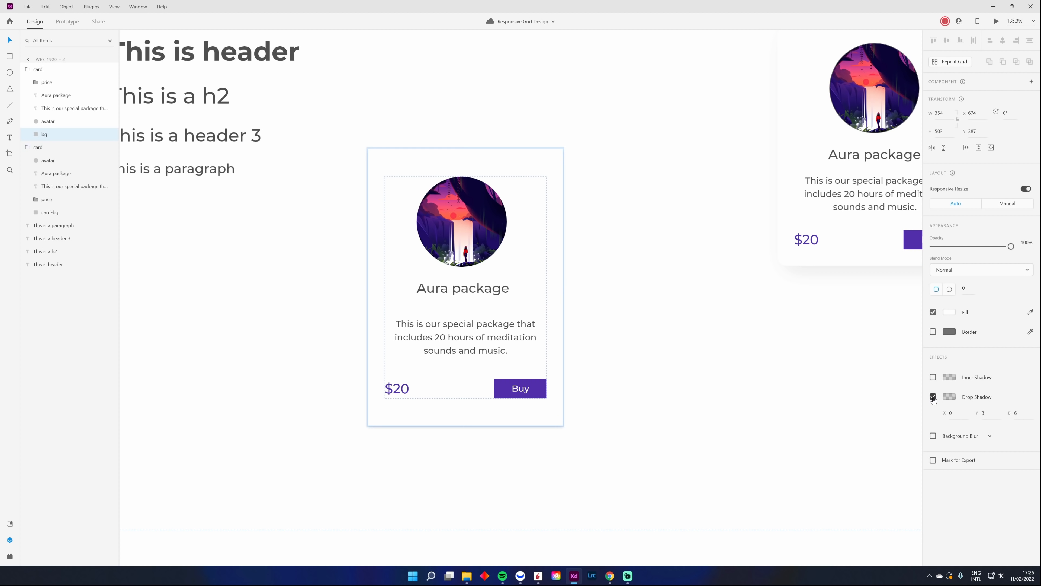
left_click(622, 504)
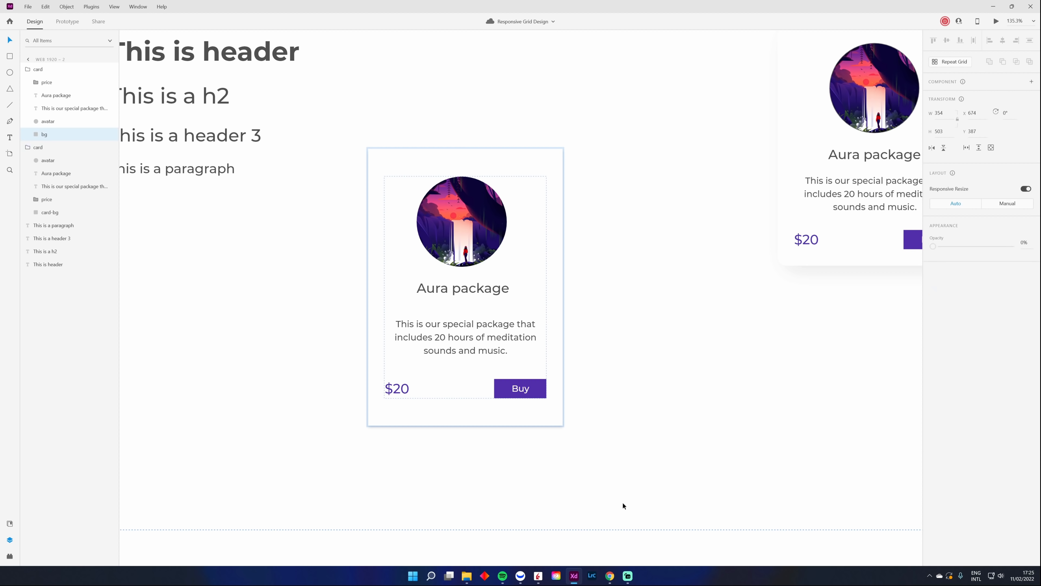
Set the blur of the bg layer's drop shadow to 40
left_click(48, 135)
left_click(1019, 413)
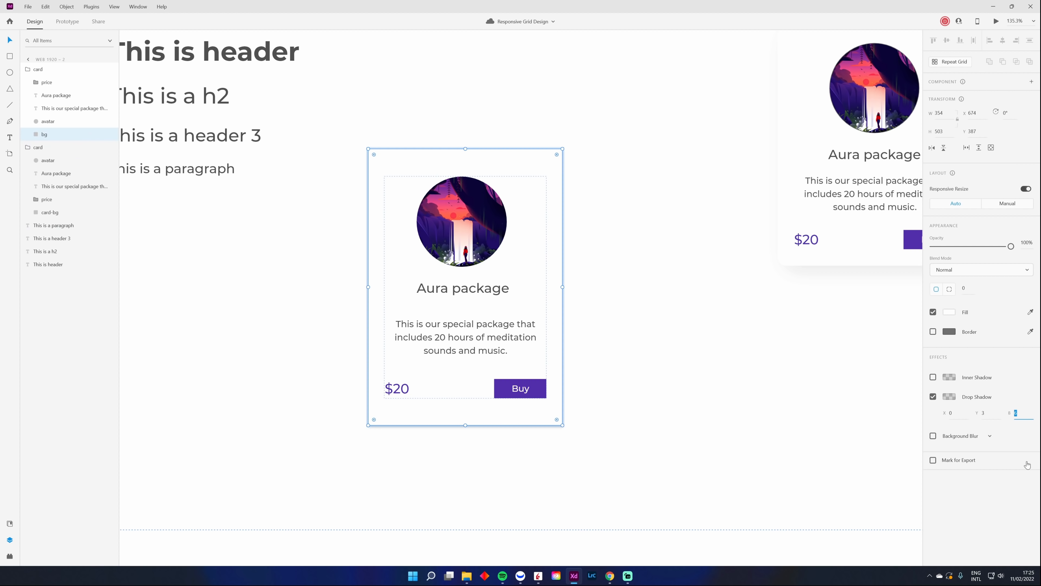
type("40")
key("Return")
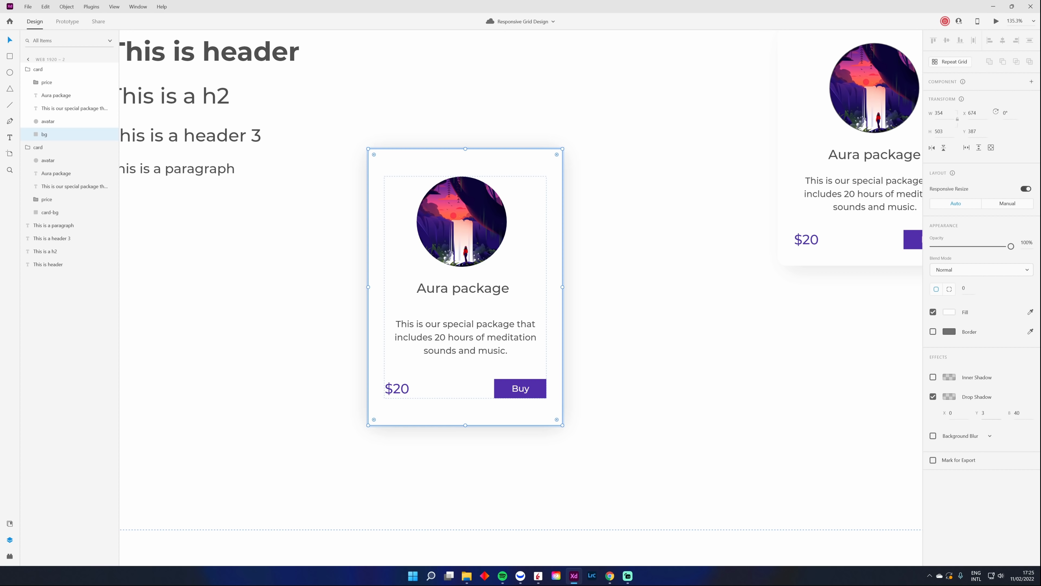
left_click(689, 420)
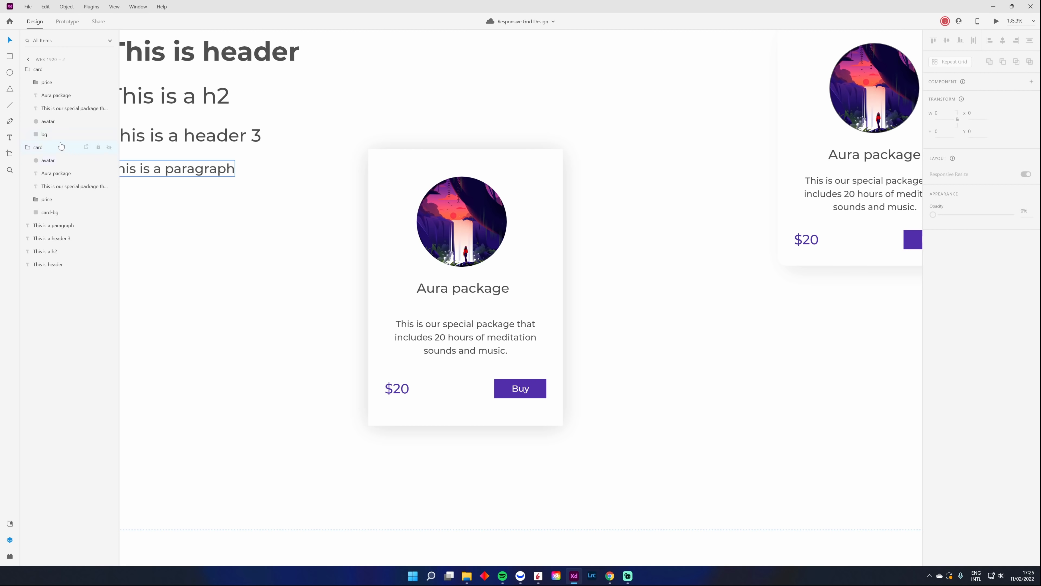
Set the bg layer's drop shadow X offset to 6 and the layer's opacity to 60%
left_click(45, 134)
left_click(951, 413)
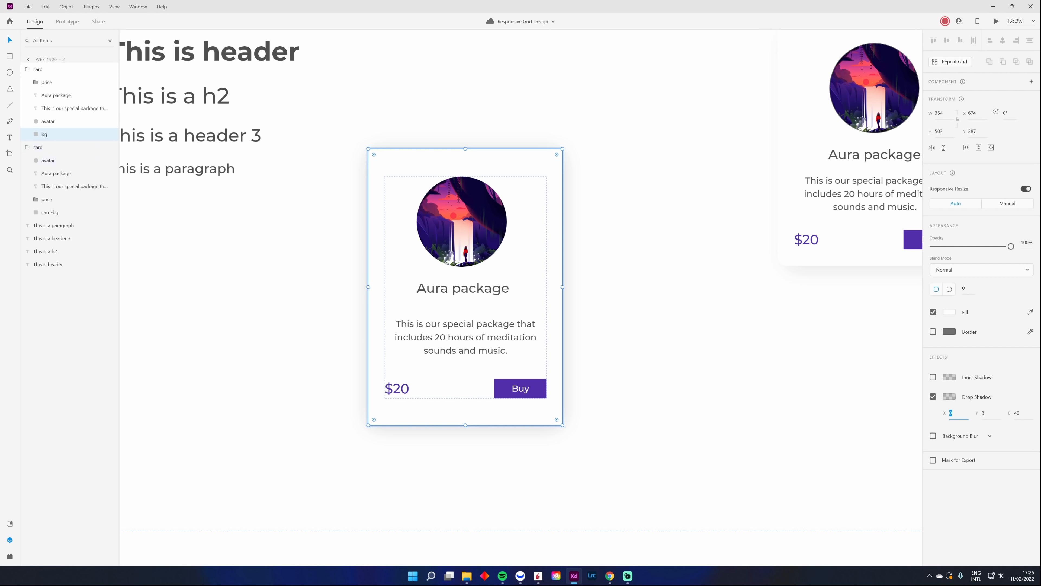
type("6")
key("Return")
key("6")
left_click(984, 413)
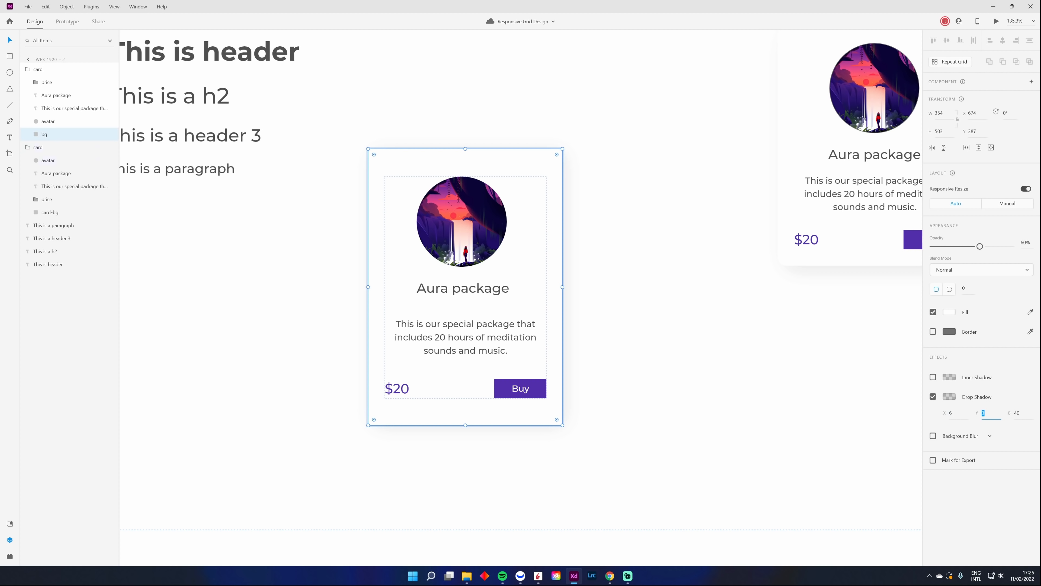
left_click(784, 373)
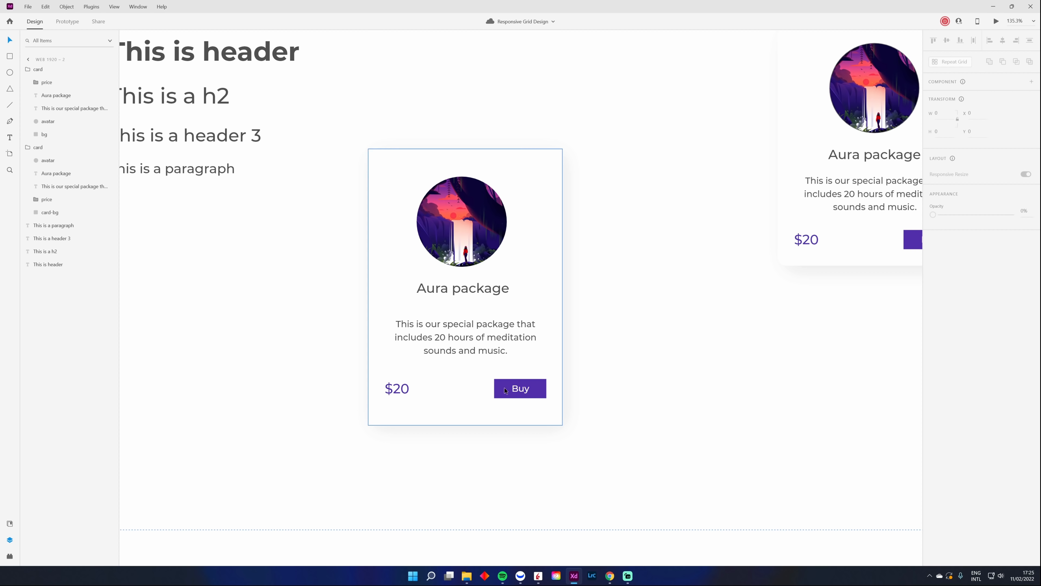
Restore the opacity of the new card's bg layer to 100%
scroll(491, 386, "down", 5)
scroll(491, 383, "up", 2)
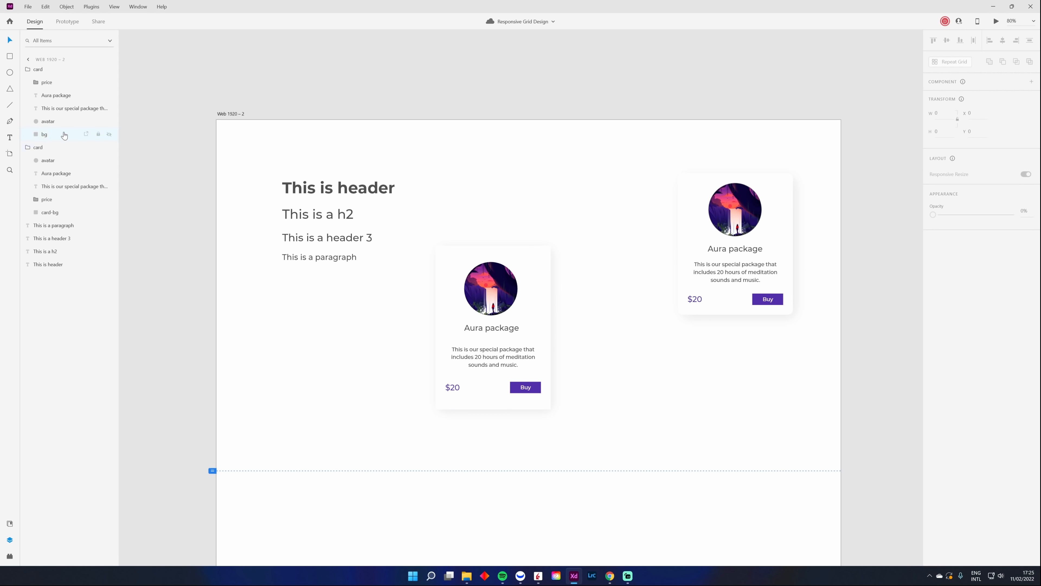
left_click(444, 295)
left_click_drag(980, 246, 1039, 252)
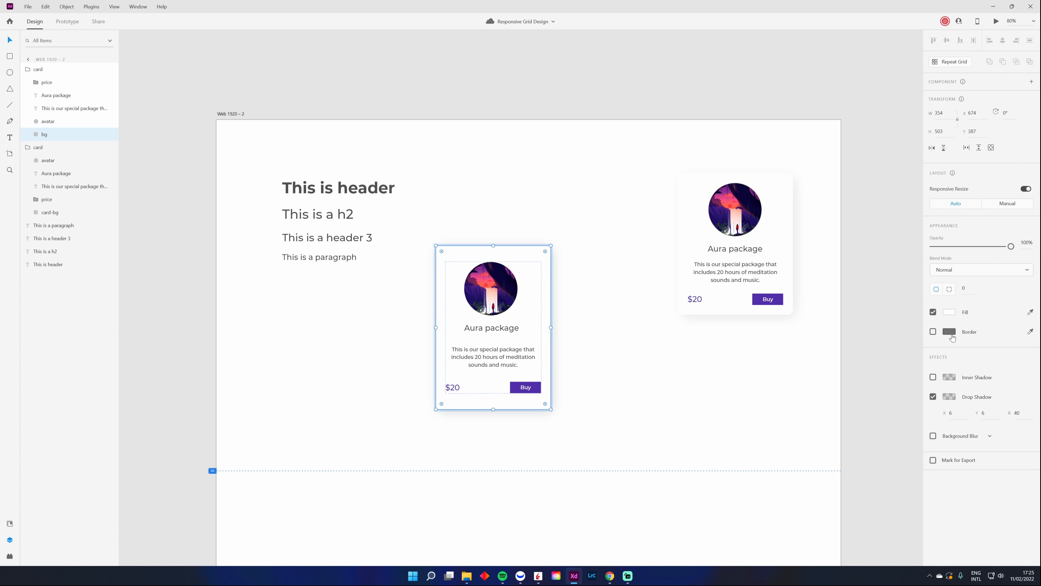
Try a different opacity for the bg layer's drop shadow colour and undo it
left_click(949, 396)
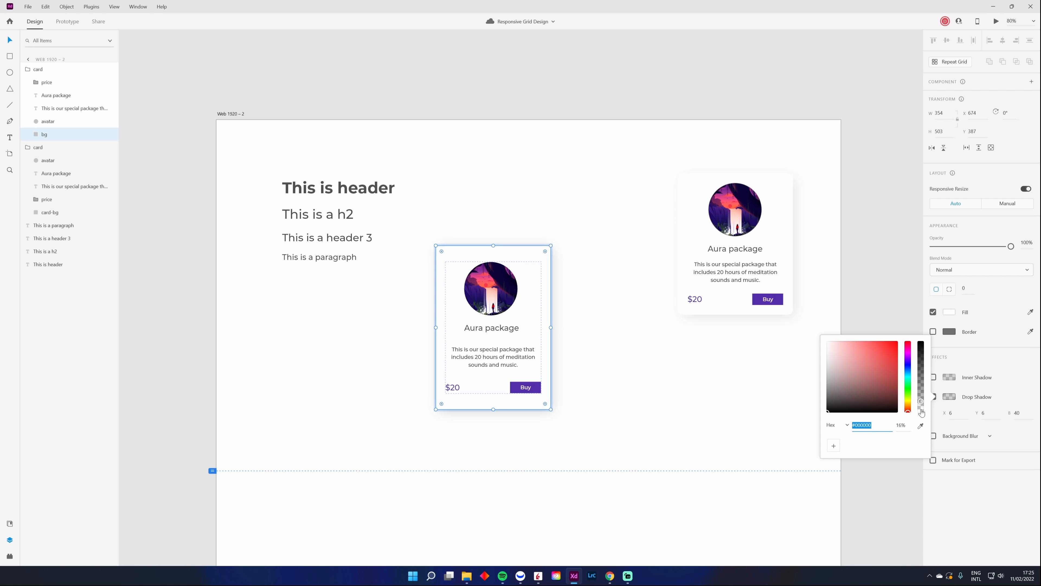
left_click_drag(921, 397, 921, 348)
key("ctrl+z")
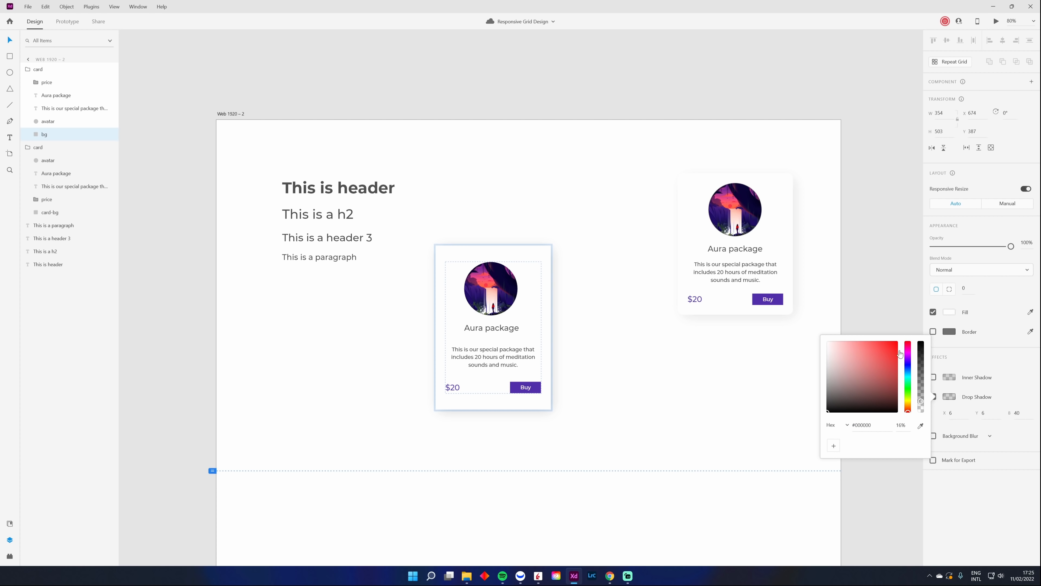
left_click(694, 407)
Round all corners of the new card's bg layer to a radius of 16
scroll(615, 367, "up", 3)
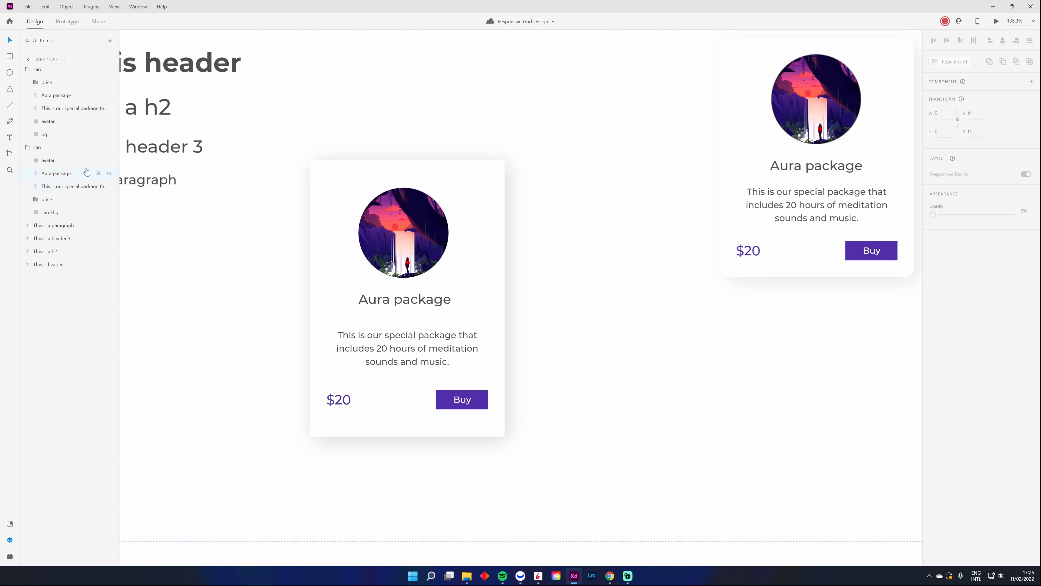
left_click(47, 134)
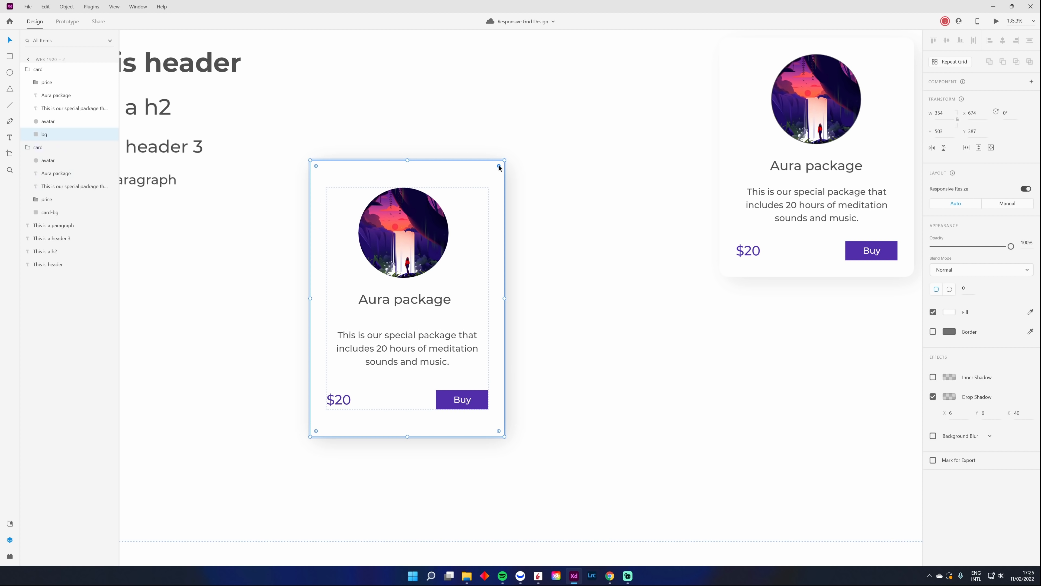
left_click_drag(498, 166, 494, 170)
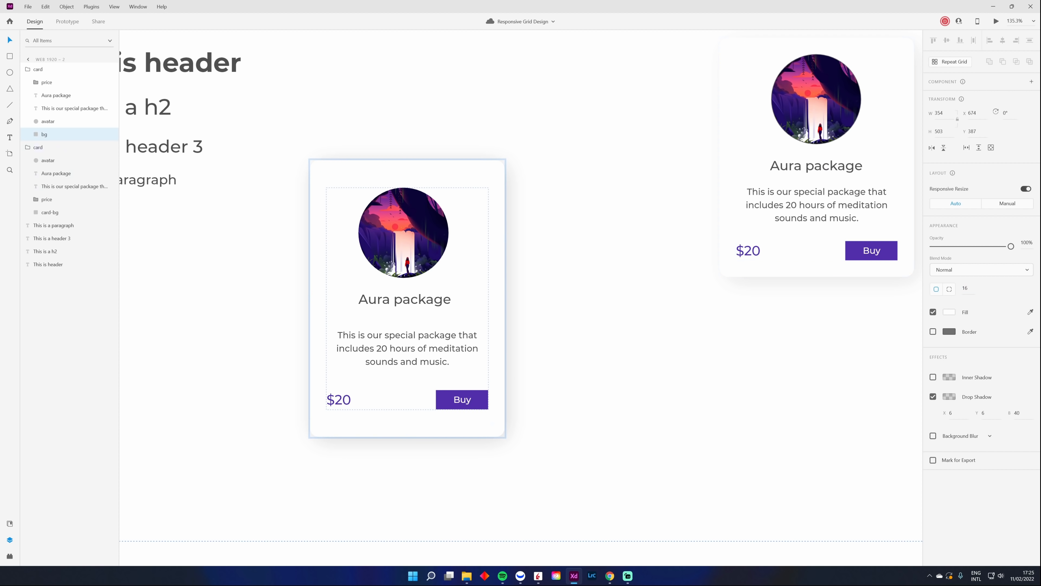
left_click(722, 399)
scroll(622, 422, "down", 2)
left_click_drag(622, 421, 663, 413)
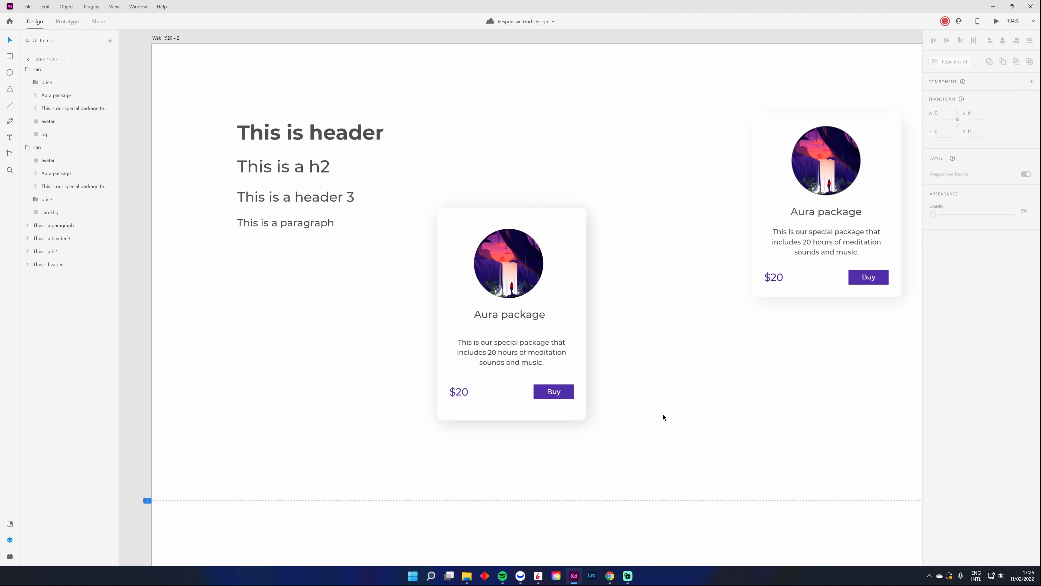
Turn the new card group into a vertical stack
left_click(26, 69)
left_click(53, 71)
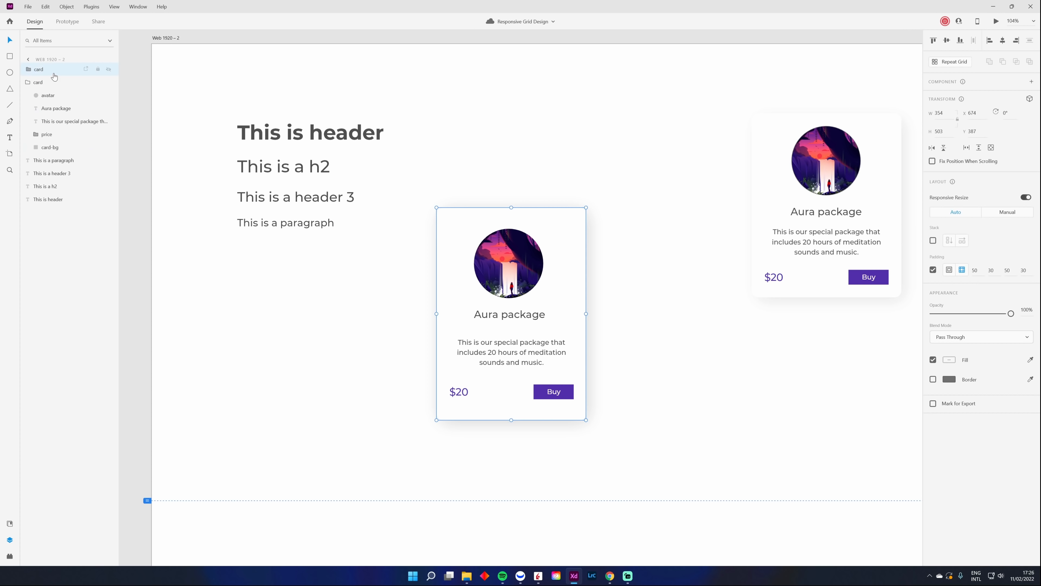
scroll(542, 333, "up", 3)
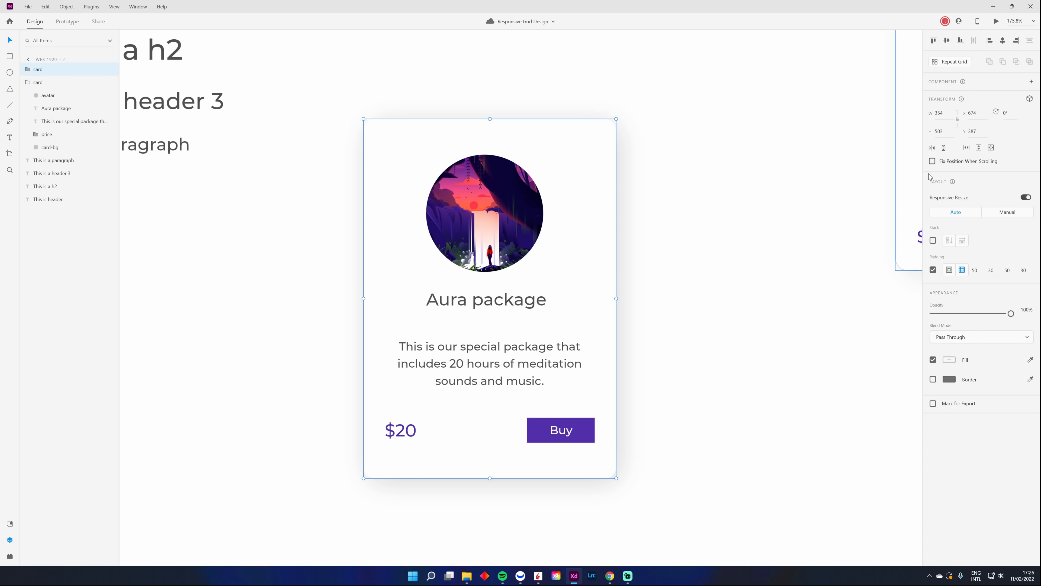
left_click(934, 241)
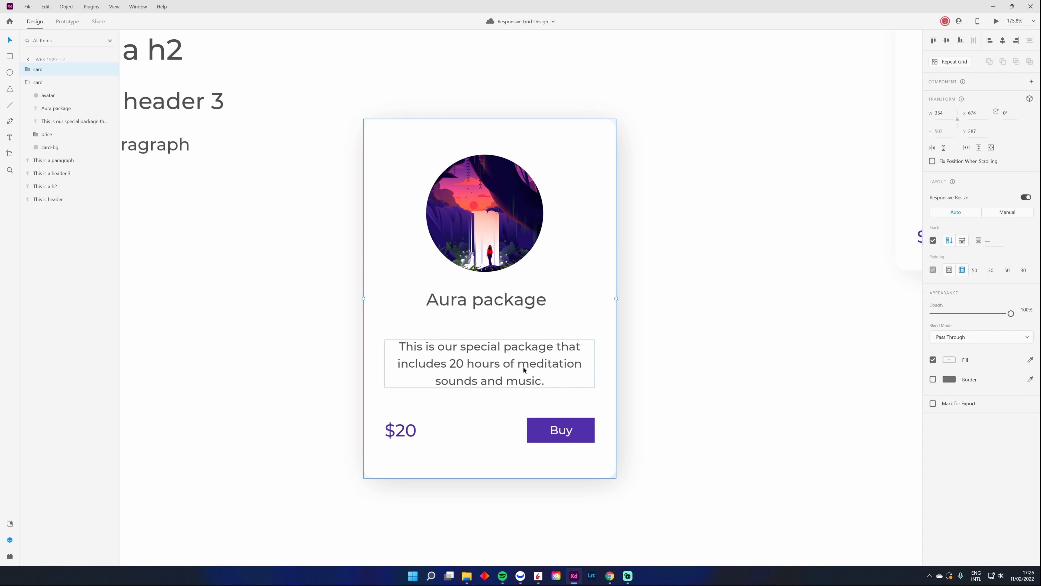
Set the stack spacing above the description text to 32 and below it to 48
double_click(515, 360)
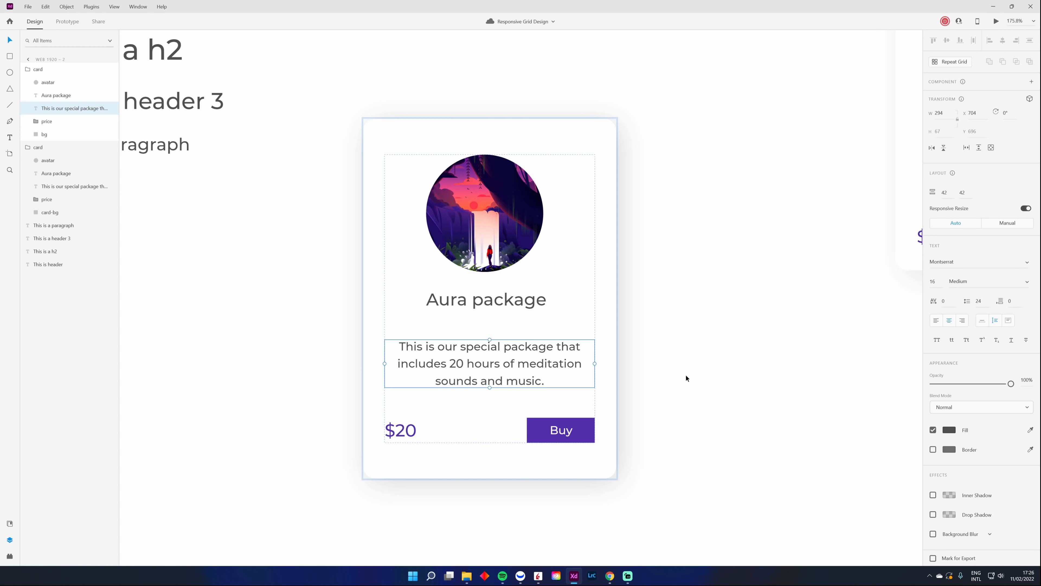
mouse_move(482, 286)
left_mouse_down()
mouse_move(481, 304)
mouse_move(481, 284)
left_mouse_up()
left_click_drag(490, 321, 491, 321)
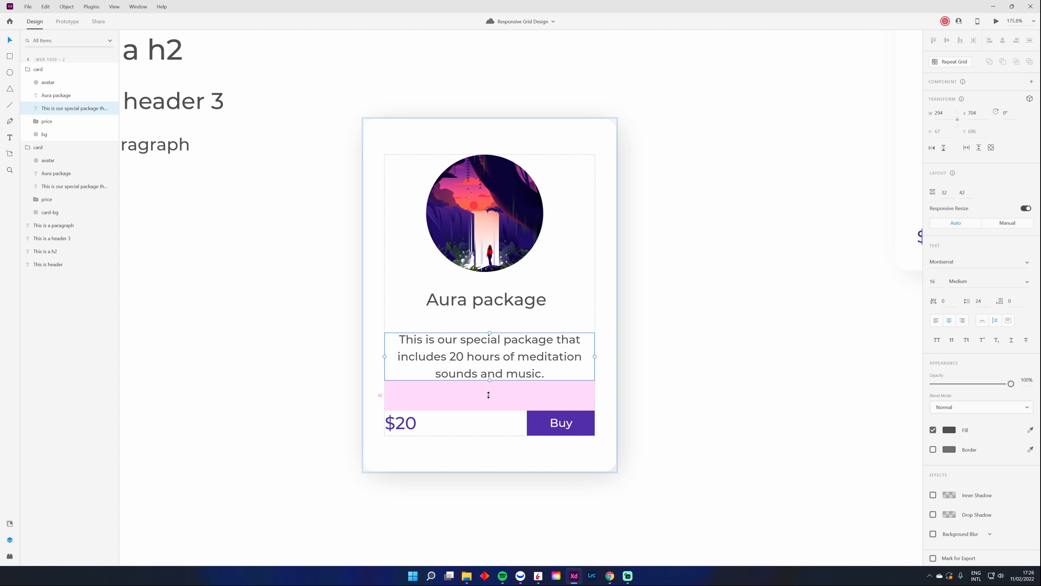
left_click_drag(488, 394, 490, 397)
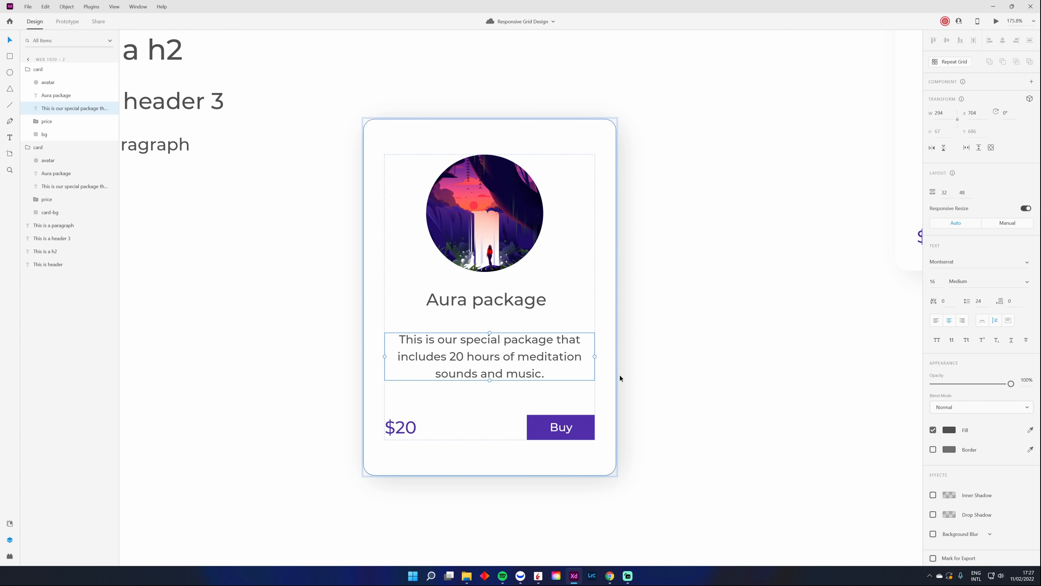
Move the "Aura package" title above the avatar in the stacked card
scroll(599, 375, "down", 3)
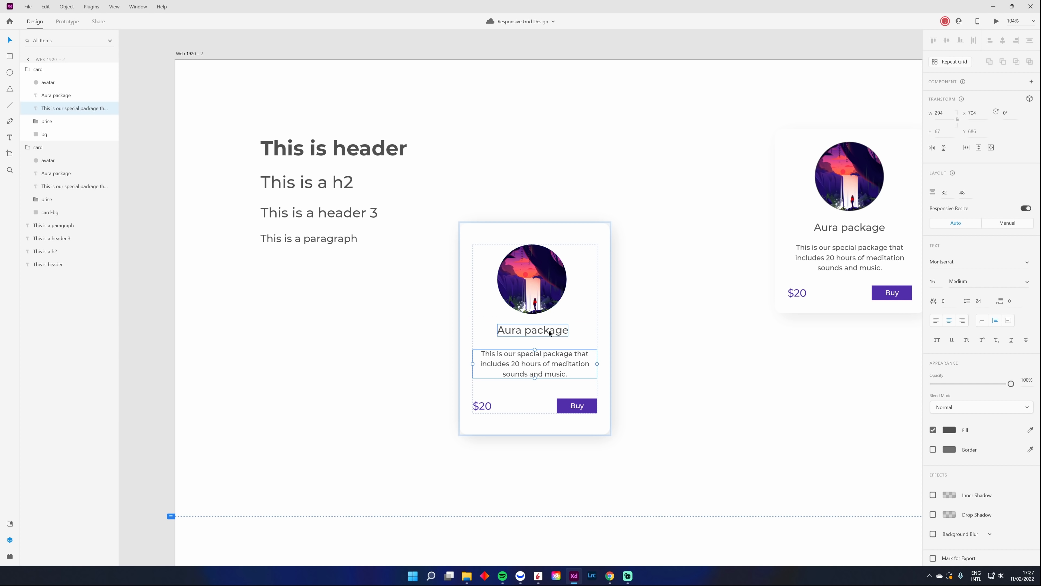
left_click(547, 332)
left_click_drag(540, 330, 542, 253)
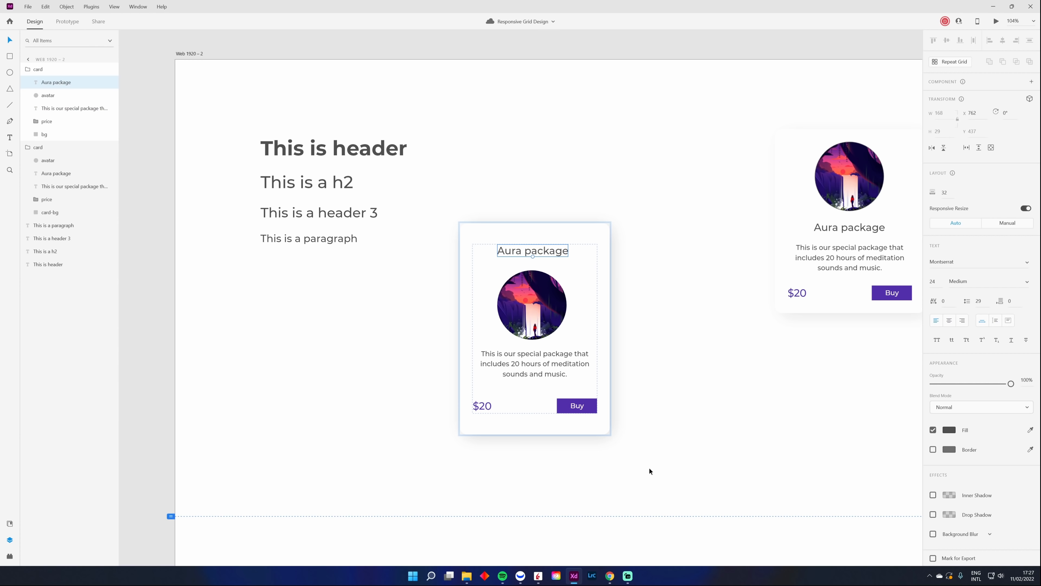
Try to reorder the description text within the card's stack
left_click_drag(540, 370, 548, 330)
key("ctrl+z")
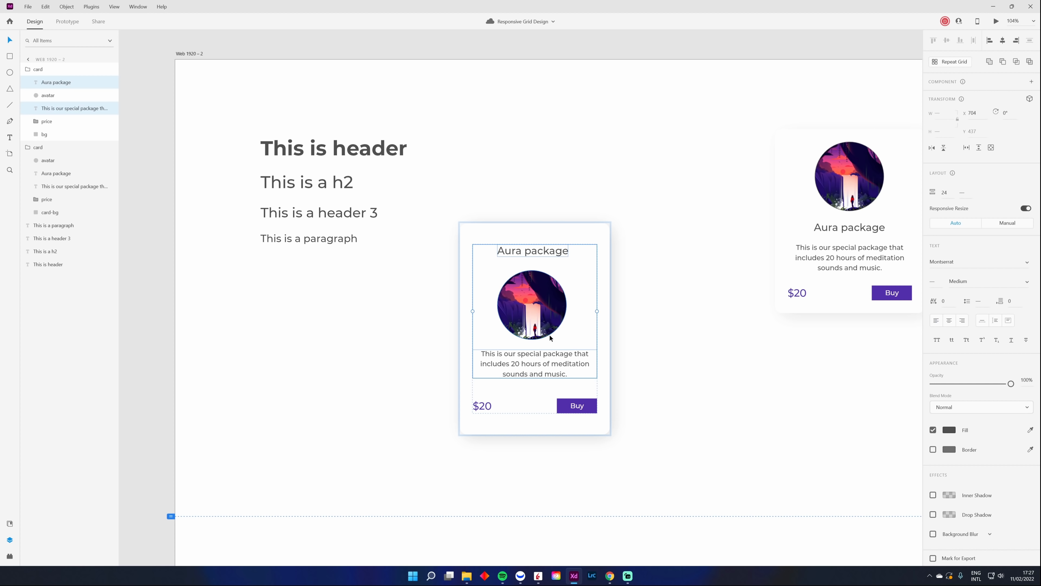
double_click(533, 357)
key("Escape")
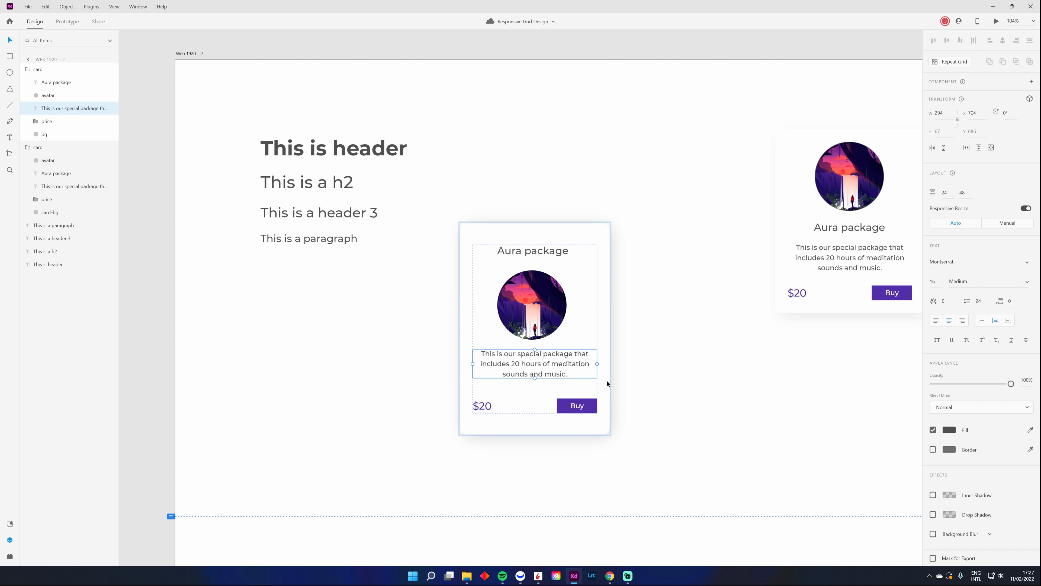
left_click_drag(553, 365, 544, 384)
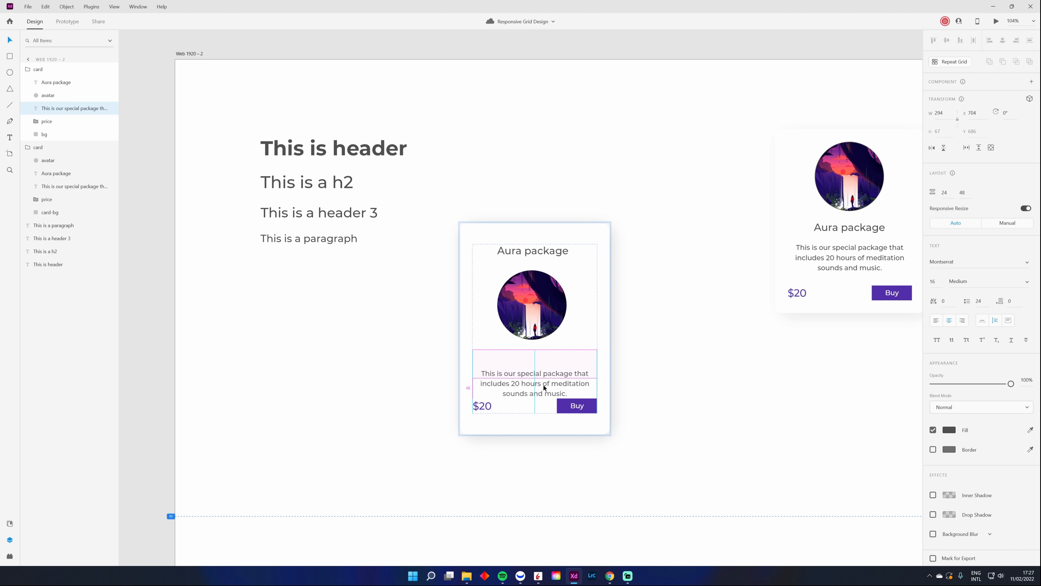
Move the "Aura package" title back between the avatar and the description, and deselect it
left_click(554, 257, "shift")
left_click_drag(546, 263, 533, 328)
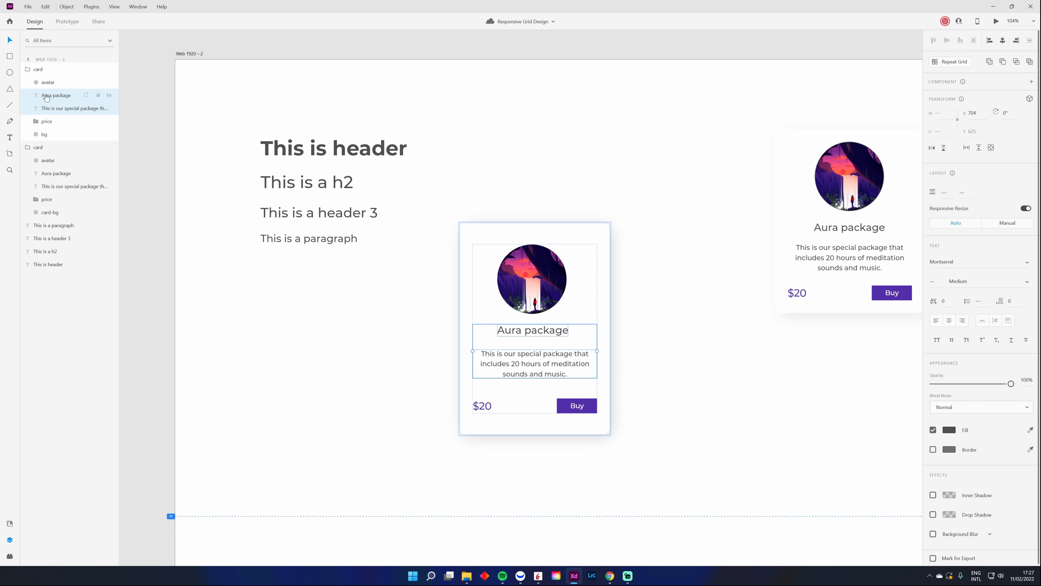
key("Escape")
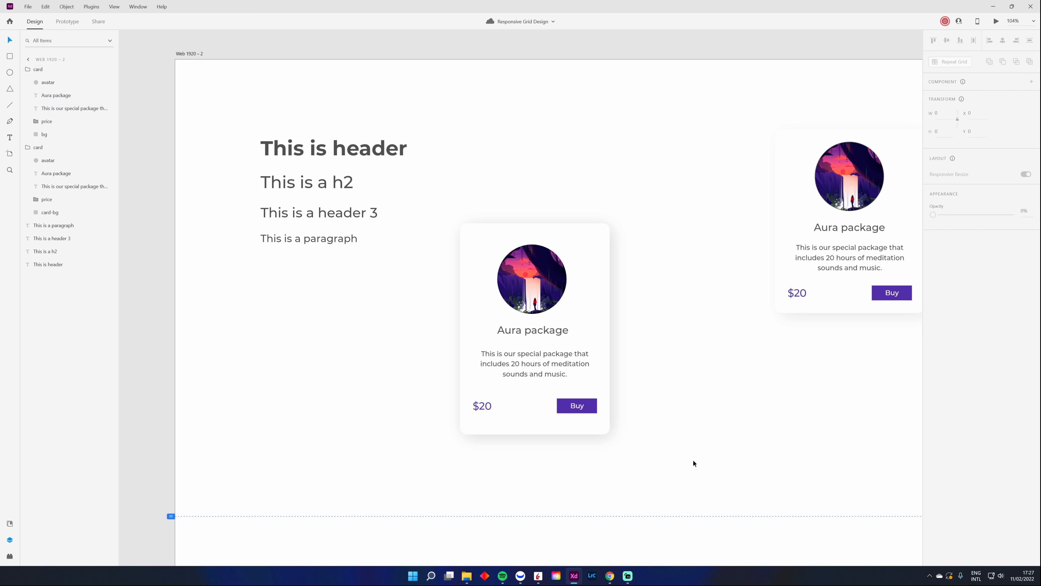
Widen the stacked card to 370 and narrow it to 342 to test its resizing
left_click(616, 346)
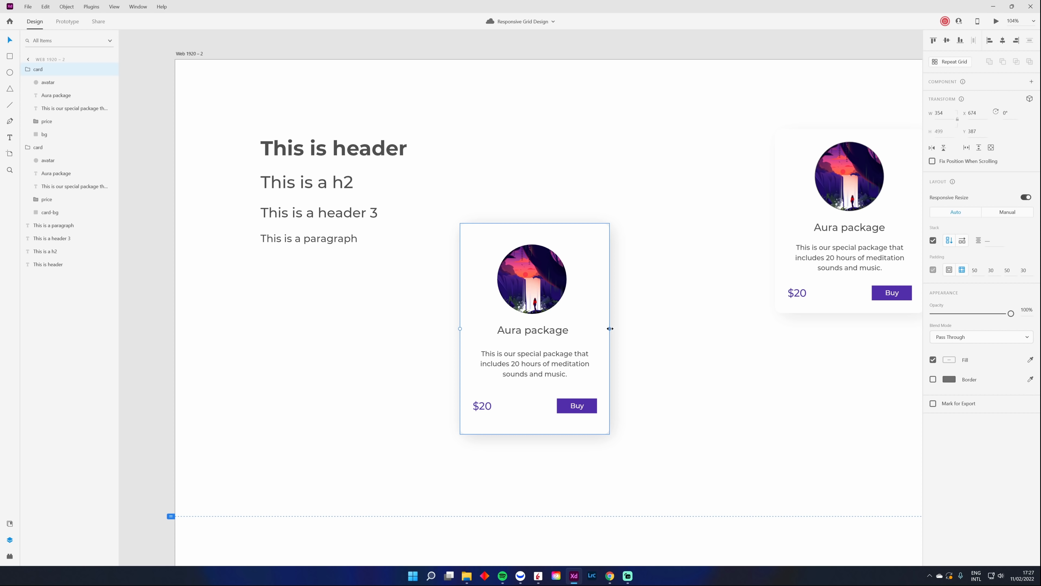
mouse_move(610, 329)
left_mouse_down()
mouse_move(807, 341)
mouse_move(617, 341)
left_mouse_up()
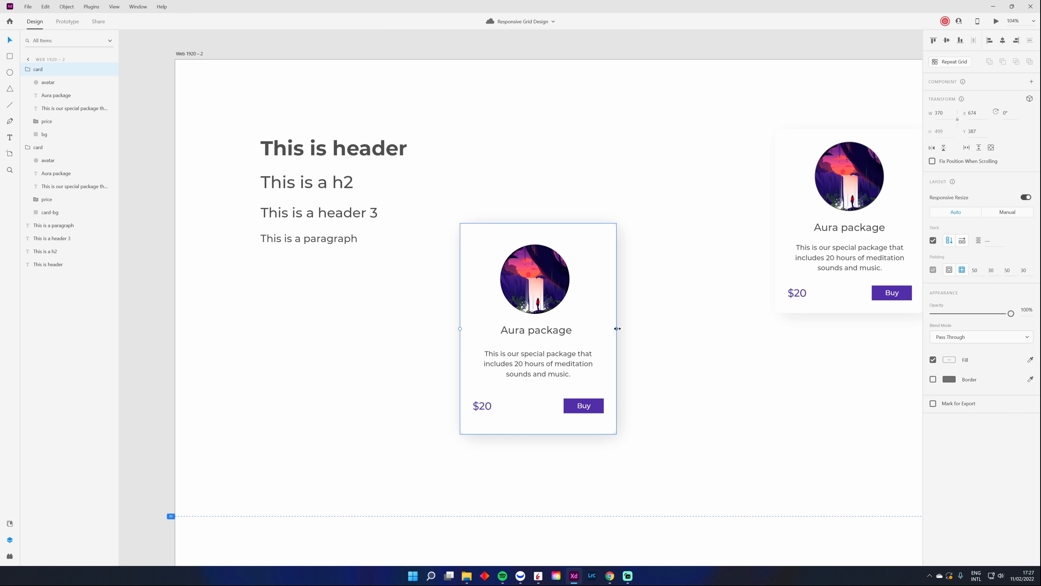
mouse_move(617, 328)
left_mouse_down()
mouse_move(799, 337)
mouse_move(604, 343)
left_mouse_up()
Switch the avatar's responsive resize to Manual and test it by stretching the card to about 777 wide, undoing the stretch
double_click(551, 283)
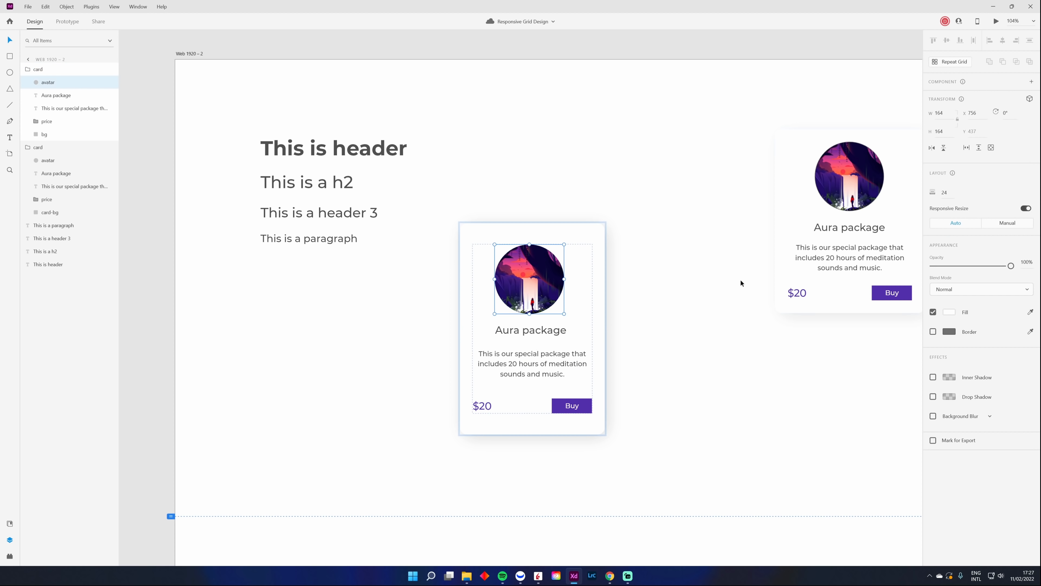
left_click(1001, 224)
left_click(641, 334)
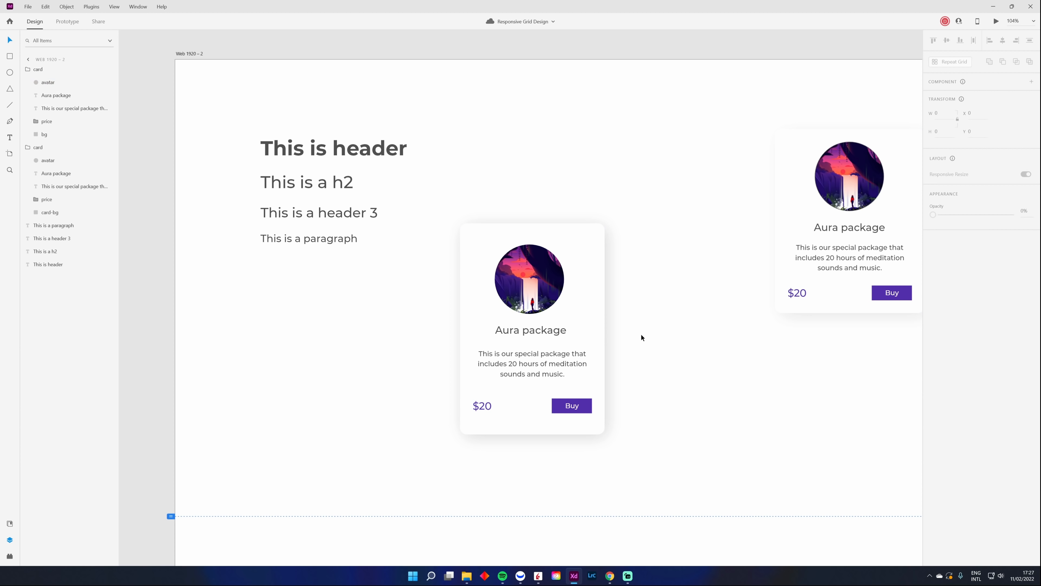
left_click_drag(604, 329, 789, 345)
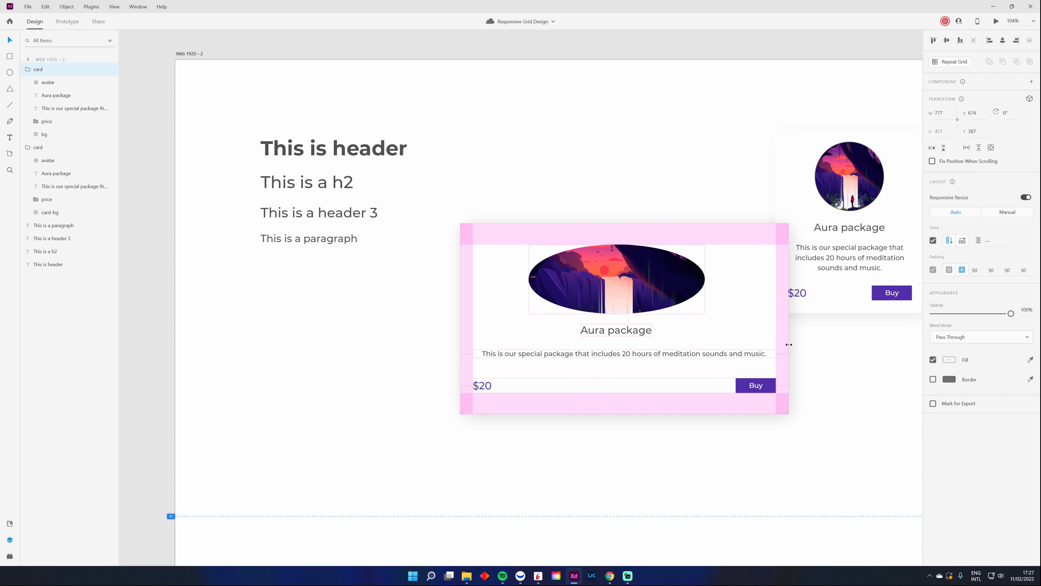
key("ctrl+z")
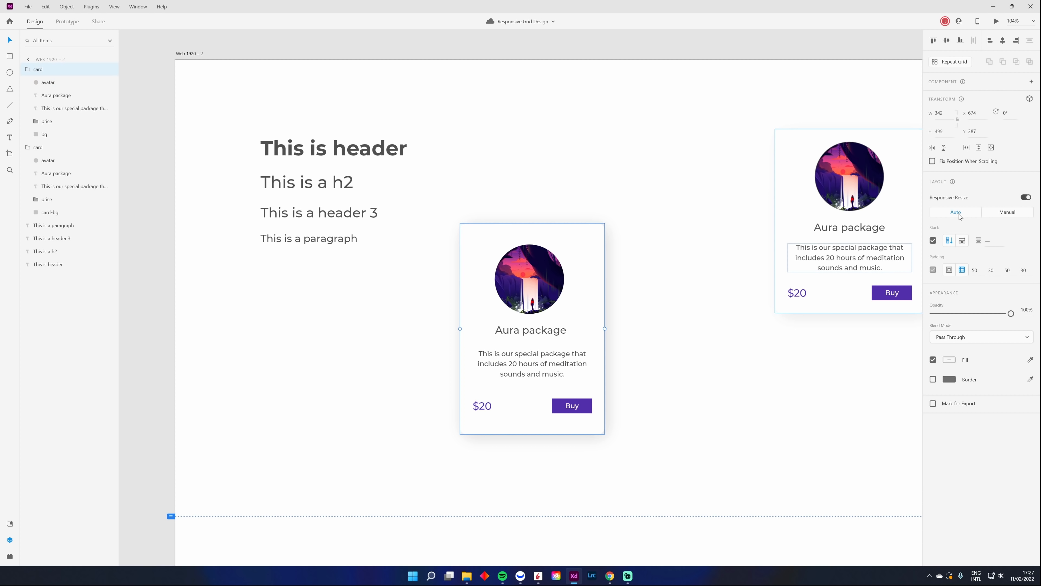
Enable Fix Width for the avatar and test it by stretching the card to about 695 wide, undoing the stretch
double_click(532, 283)
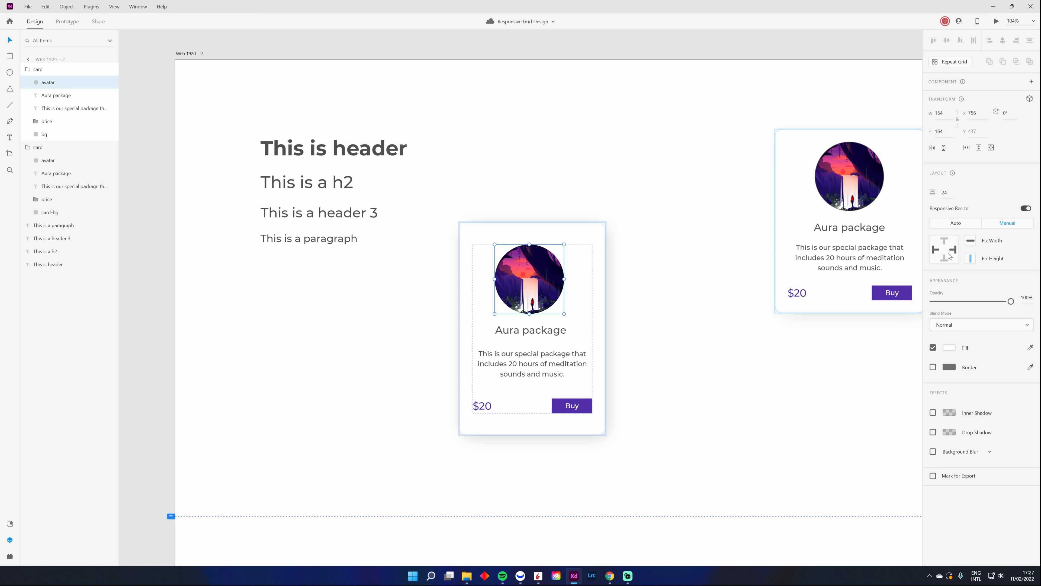
left_click(971, 243)
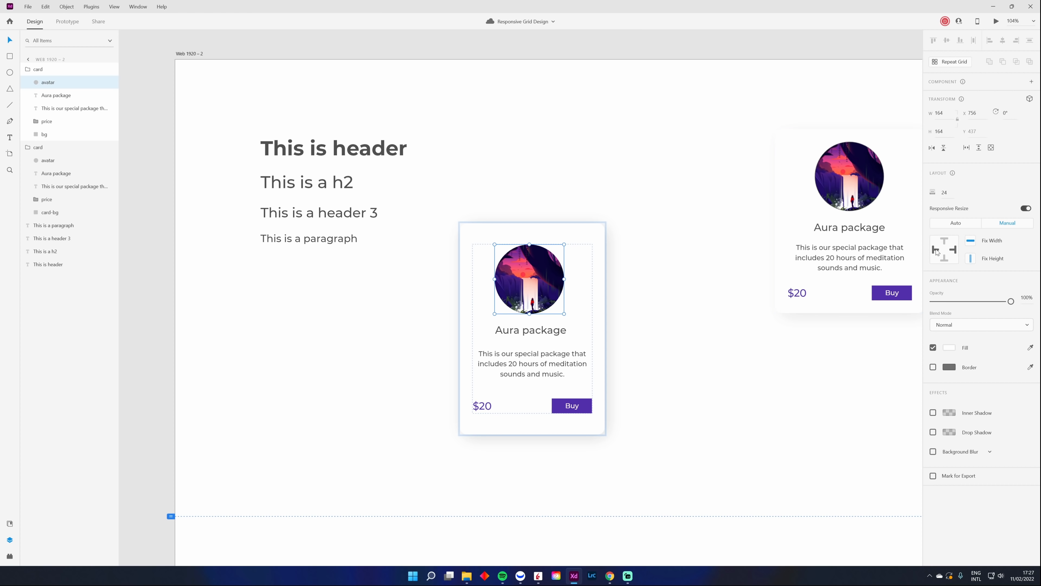
key("Escape")
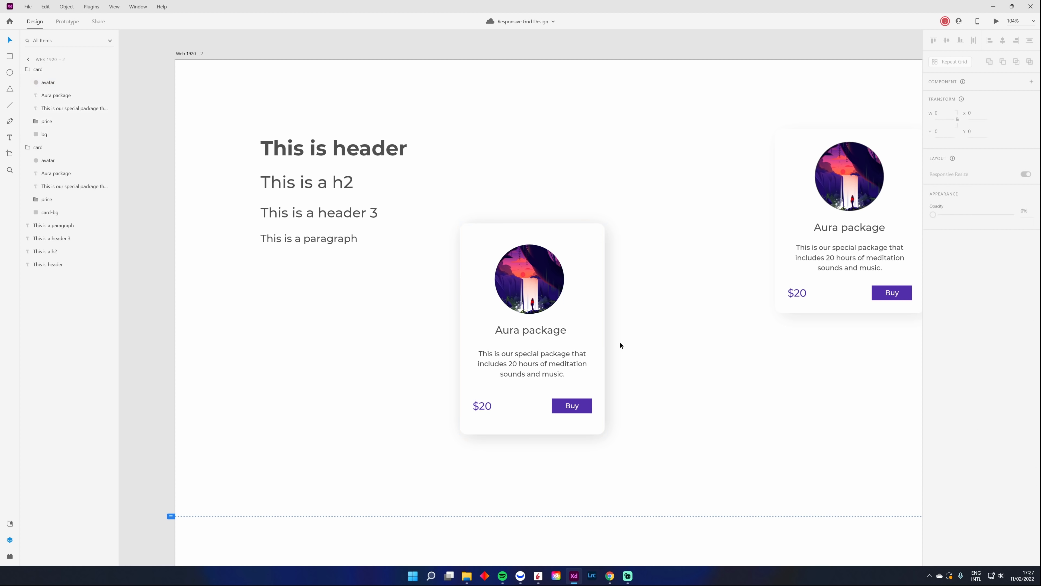
left_click_drag(606, 329, 753, 324)
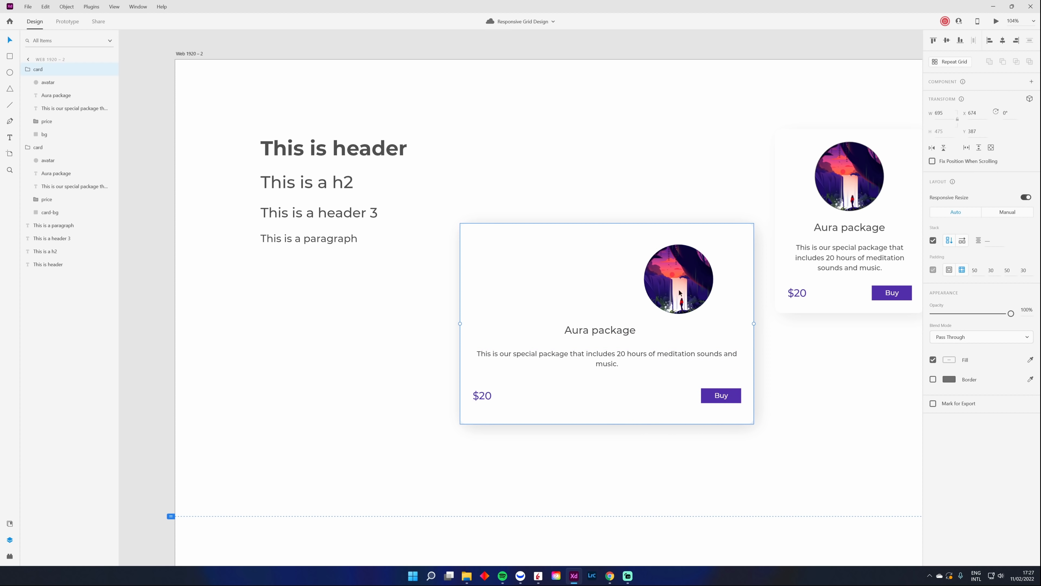
key("ctrl+z")
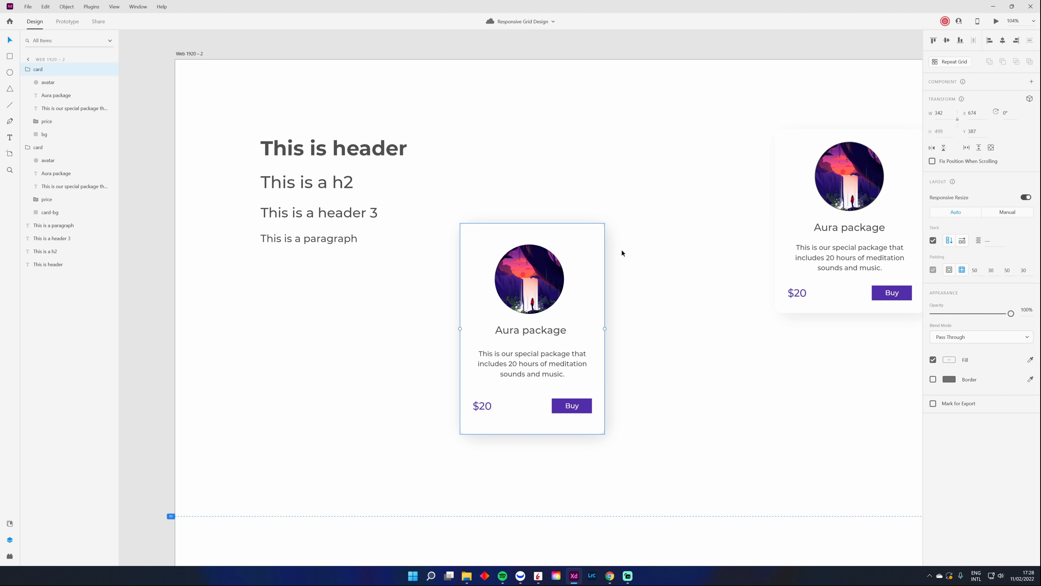
Narrow the stacked card until its description wraps onto four lines, and deselect it
double_click(508, 277)
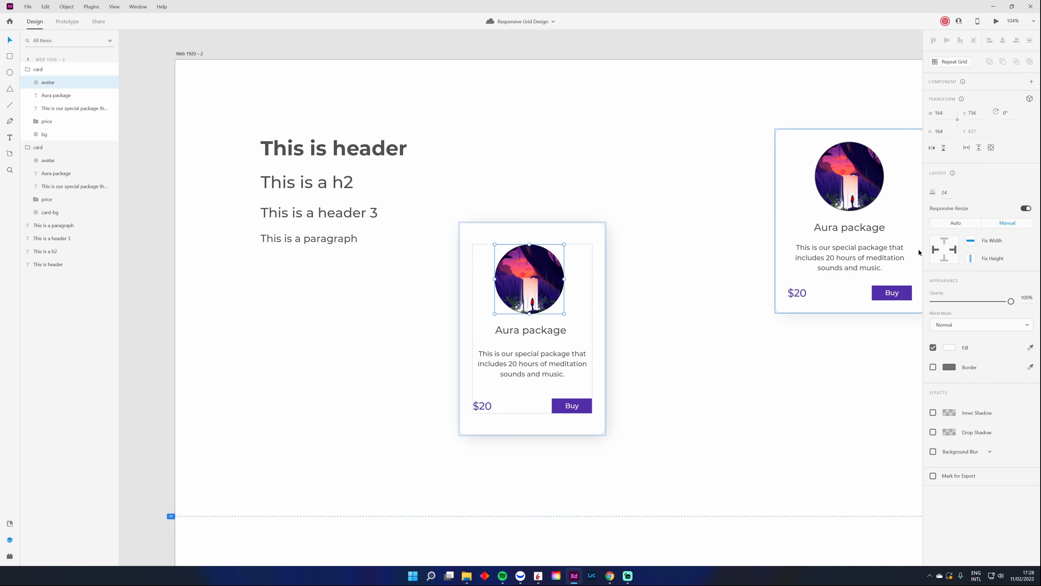
key("Escape")
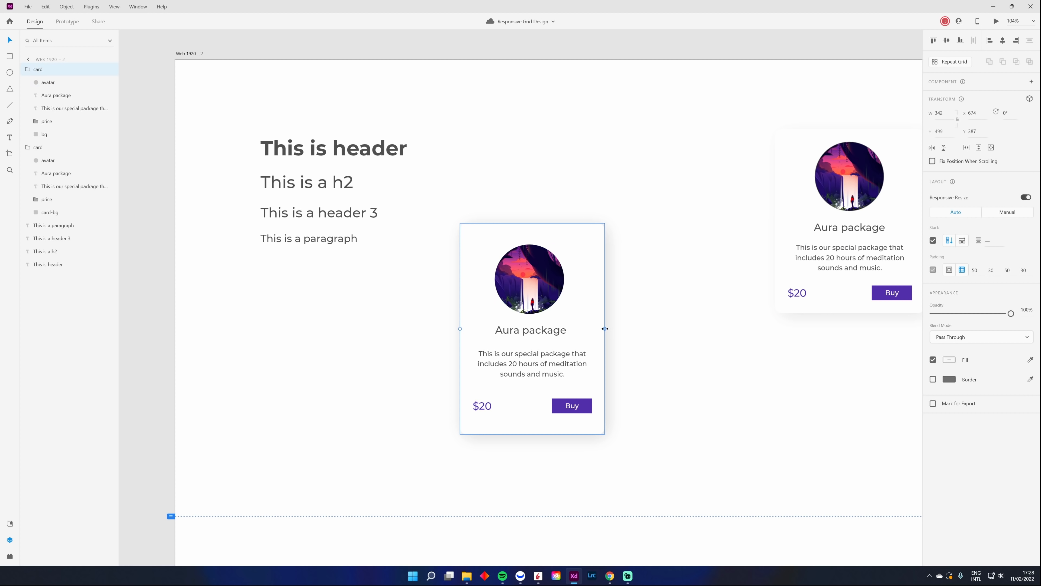
left_click_drag(605, 329, 579, 330)
left_click(675, 417)
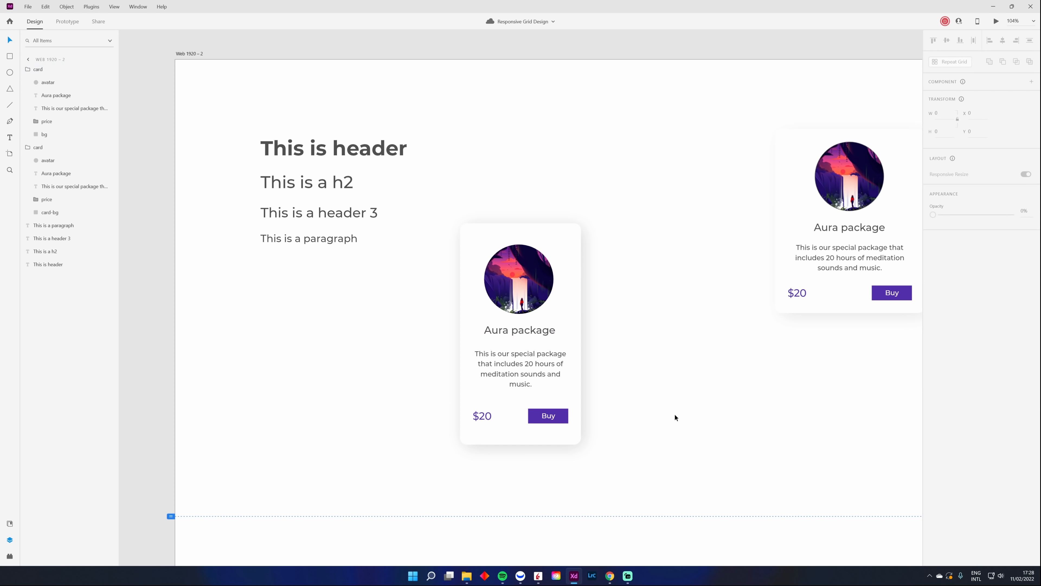
Undo the last narrowing of the stacked card and turn the card into a component
key("ctrl+z")
left_click(694, 416)
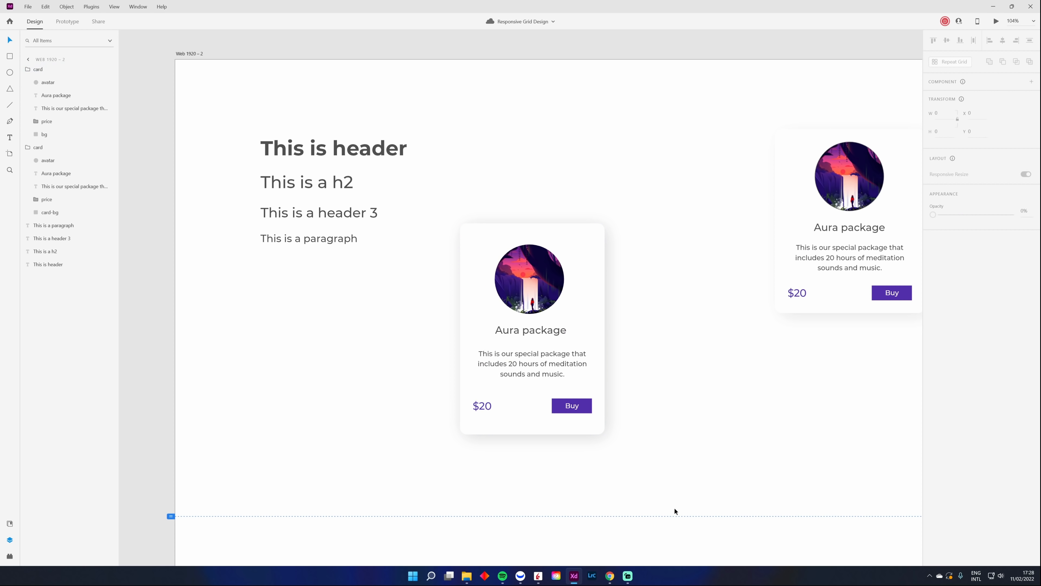
left_click(576, 364)
left_click(702, 434)
left_click(583, 361)
right_click(592, 337)
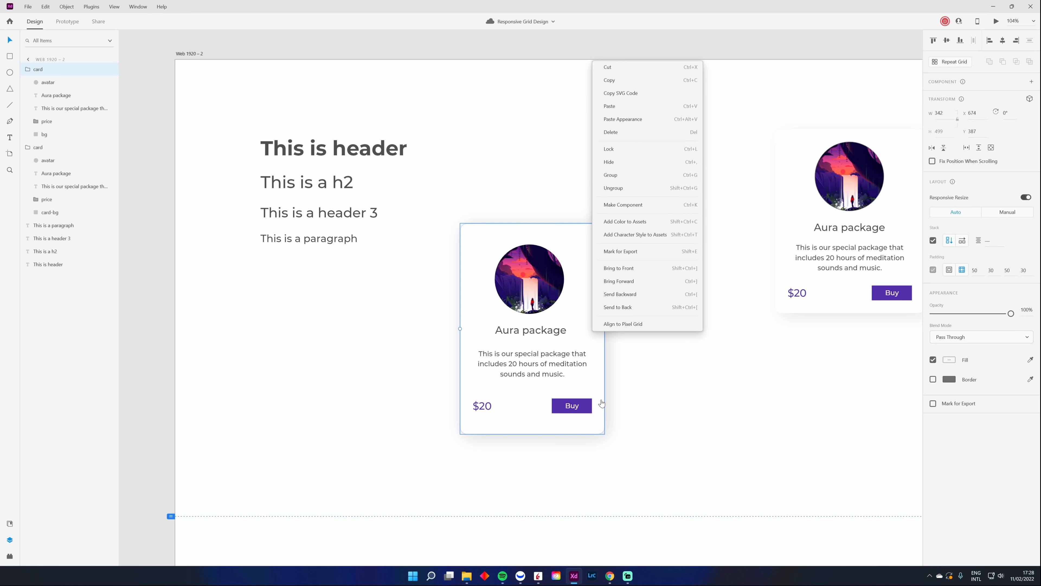
left_click(640, 205)
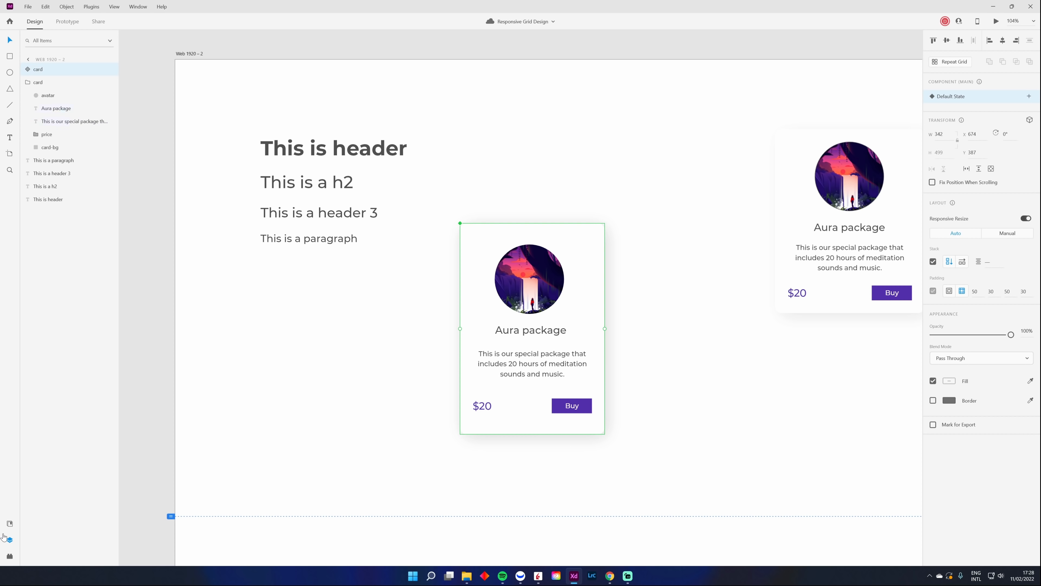
Move the main card below the paragraph text and add two card component instances beside it to form a row of three
left_click(10, 524)
scroll(370, 395, "down", 3)
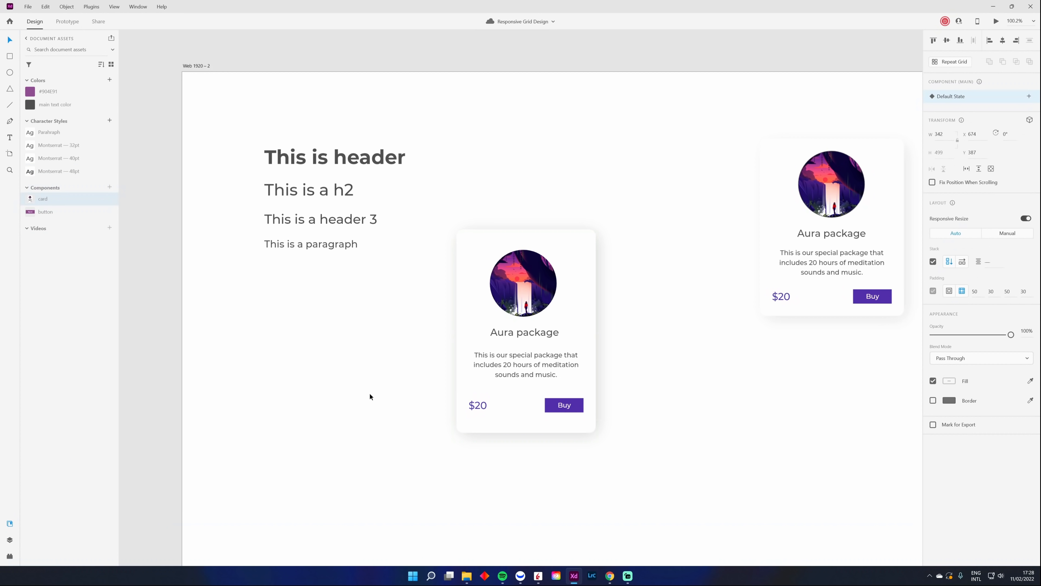
left_click_drag(437, 400, 430, 258)
scroll(507, 213, "down", 5)
left_click_drag(511, 249, 473, 292)
left_click_drag(45, 199, 630, 298)
key("Delete")
left_click_drag(630, 261, 436, 292)
left_click(494, 372)
scroll(429, 309, "up", 5)
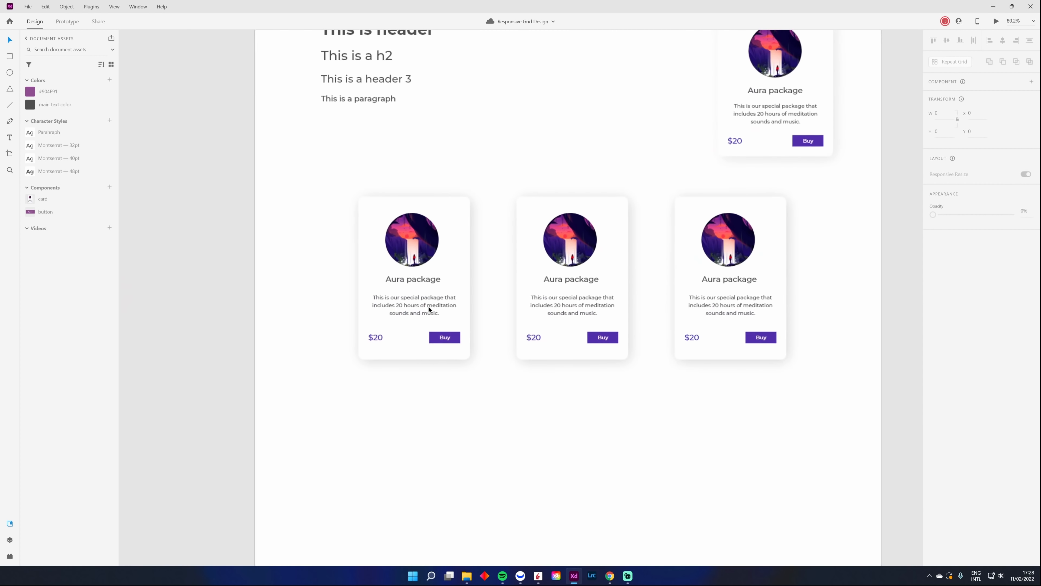
Widen the main card component to about 385
left_click(437, 279)
left_click_drag(483, 269, 501, 268)
left_click(502, 465)
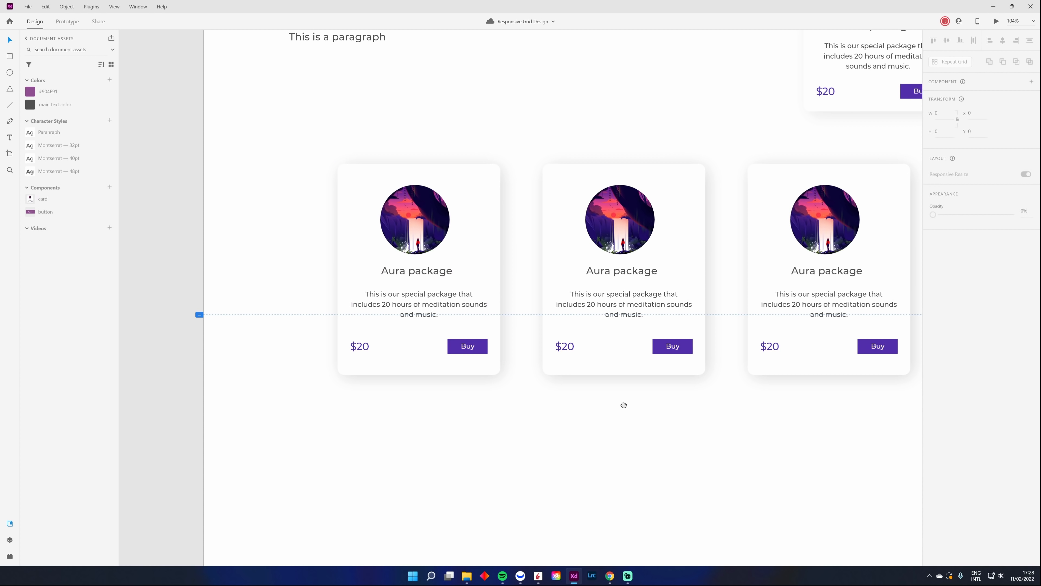
left_click_drag(624, 405, 554, 425)
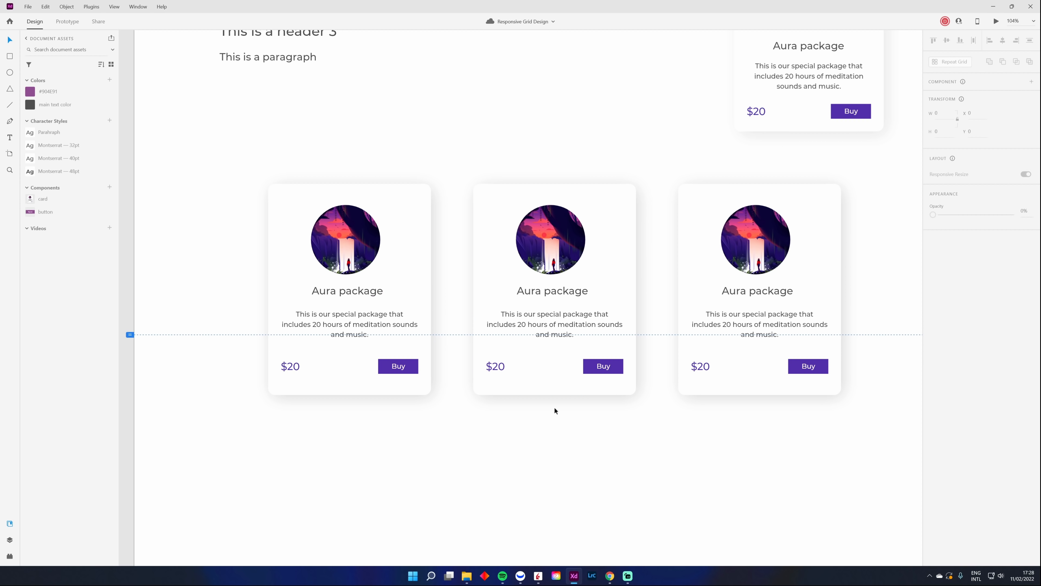
Delete the two card instances beside the main card
scroll(575, 408, "down", 3)
left_click(687, 316)
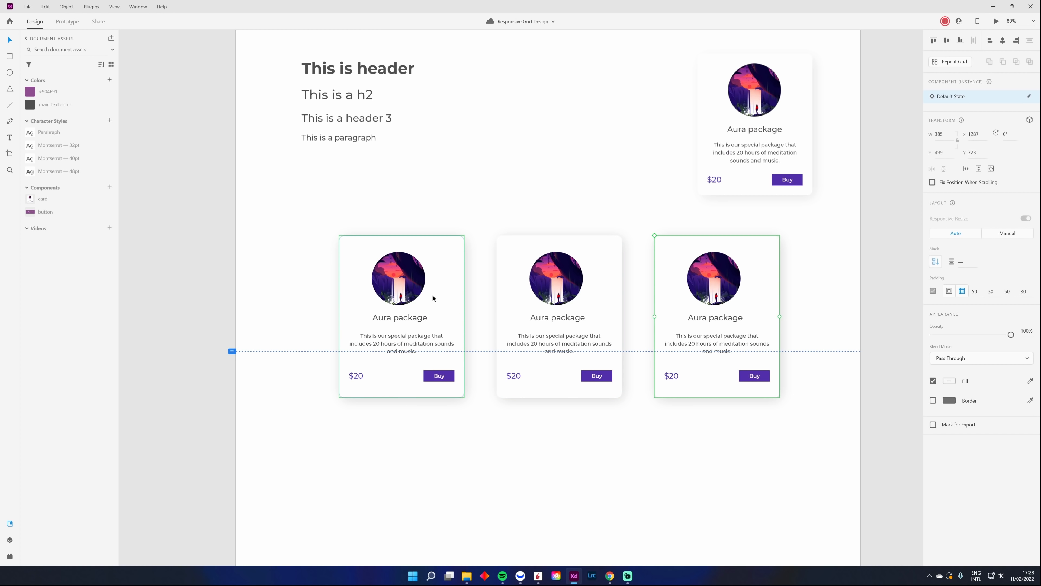
key("Delete")
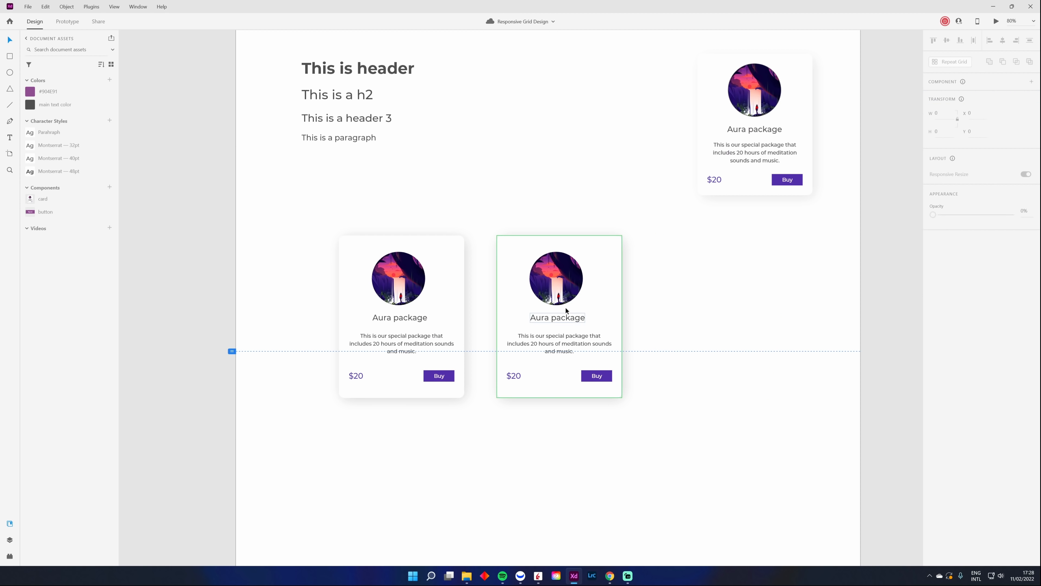
left_click(564, 304)
key("Delete")
Turn the main card into a Repeat Grid three columns wide and two rows high
left_click(407, 321)
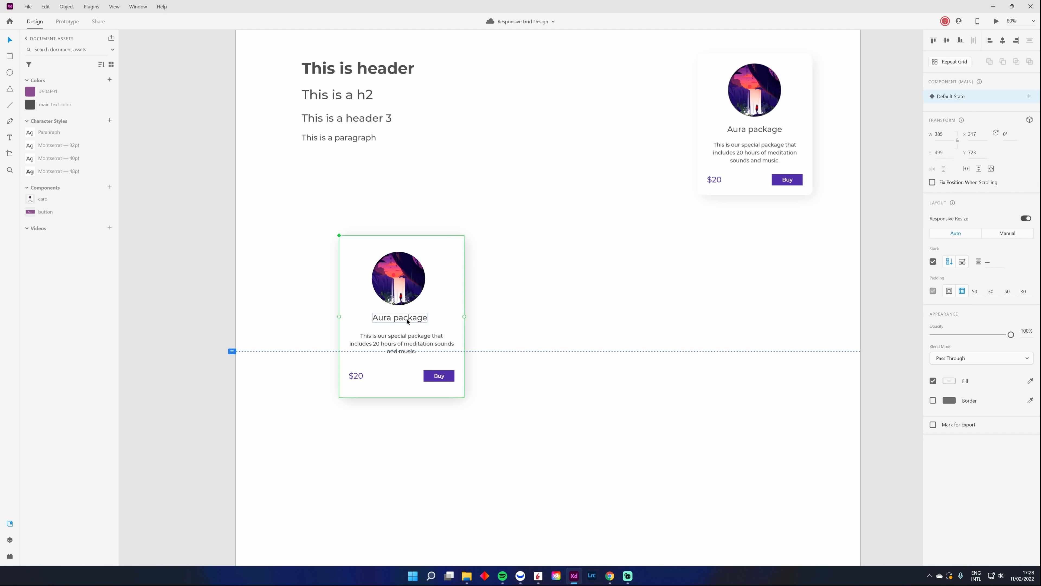
left_click(957, 63)
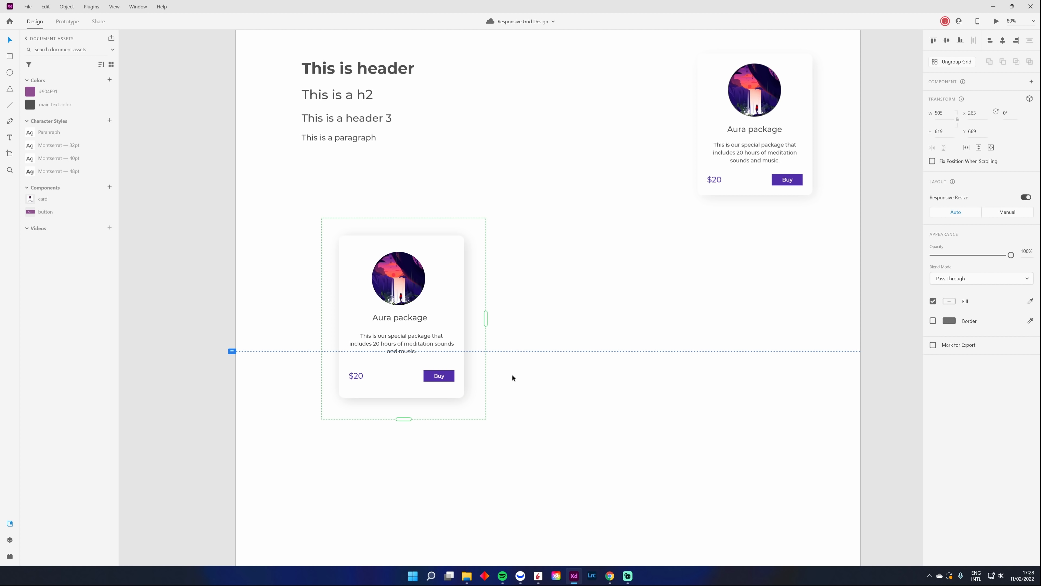
left_click_drag(486, 319, 823, 319)
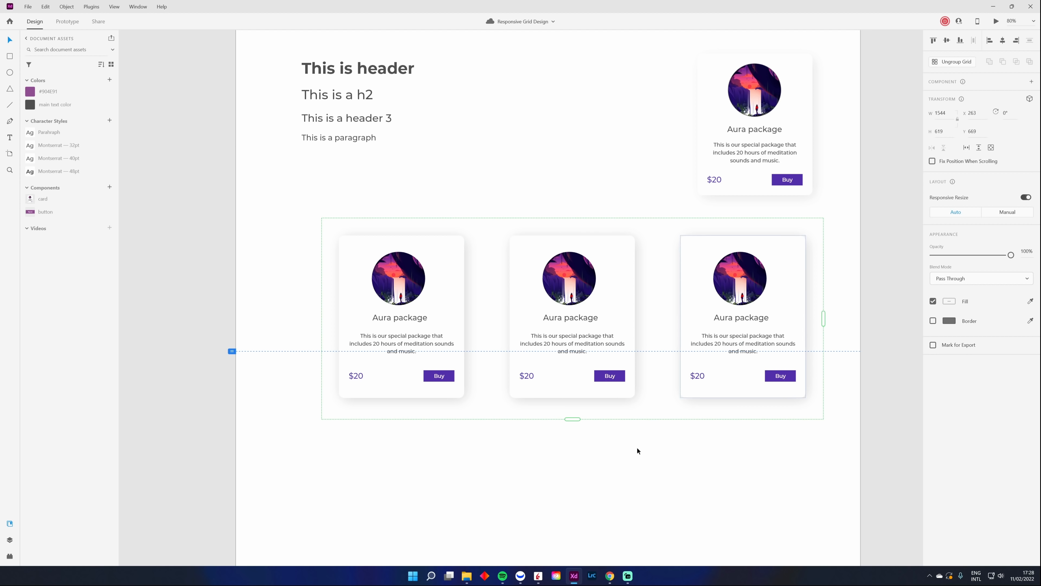
scroll(637, 451, "down", 2)
left_click_drag(576, 344, 574, 508)
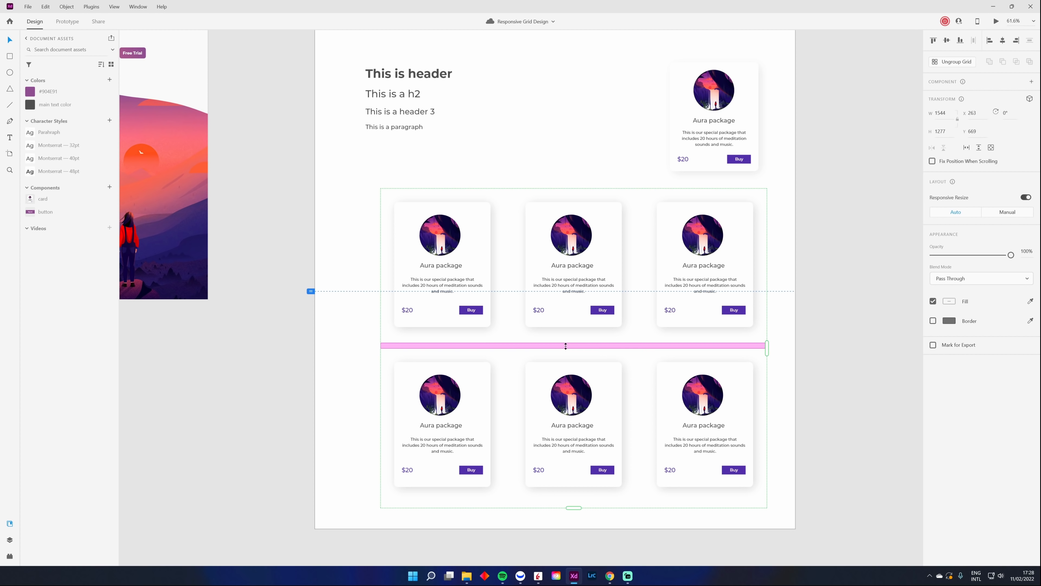
Increase the grid's row and column gaps and move the grid to about X 160, Y 634
mouse_move(586, 346)
left_mouse_down()
mouse_move(580, 316)
mouse_move(572, 405)
mouse_move(589, 357)
left_mouse_up()
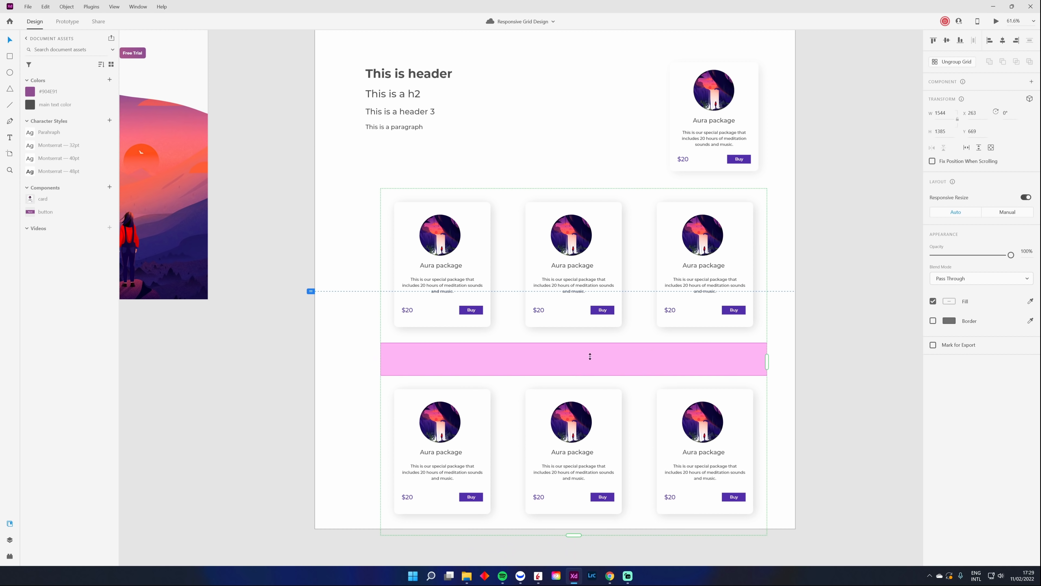
left_click_drag(647, 283, 666, 283)
left_click_drag(728, 275, 704, 267)
left_click_drag(565, 355, 565, 341)
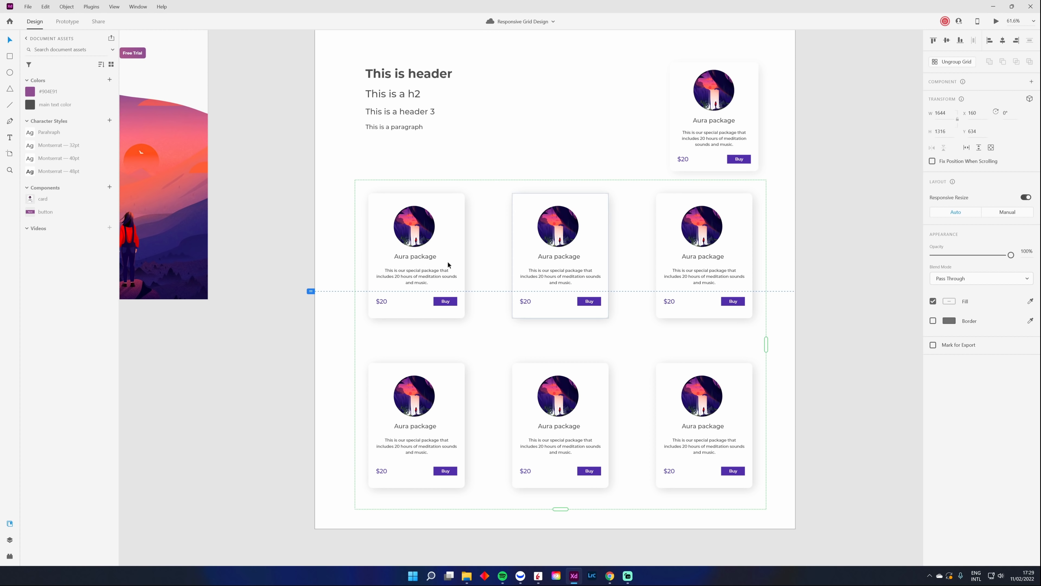
Ungroup the repeat grid into separate cards and try moving the upper middle card, undoing the move
left_click(10, 540)
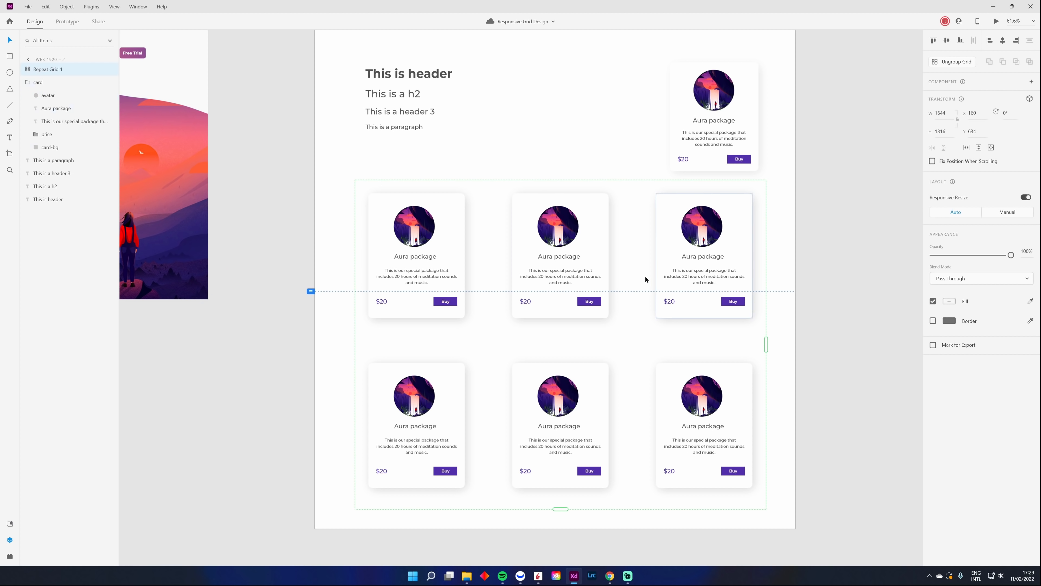
left_click(946, 63)
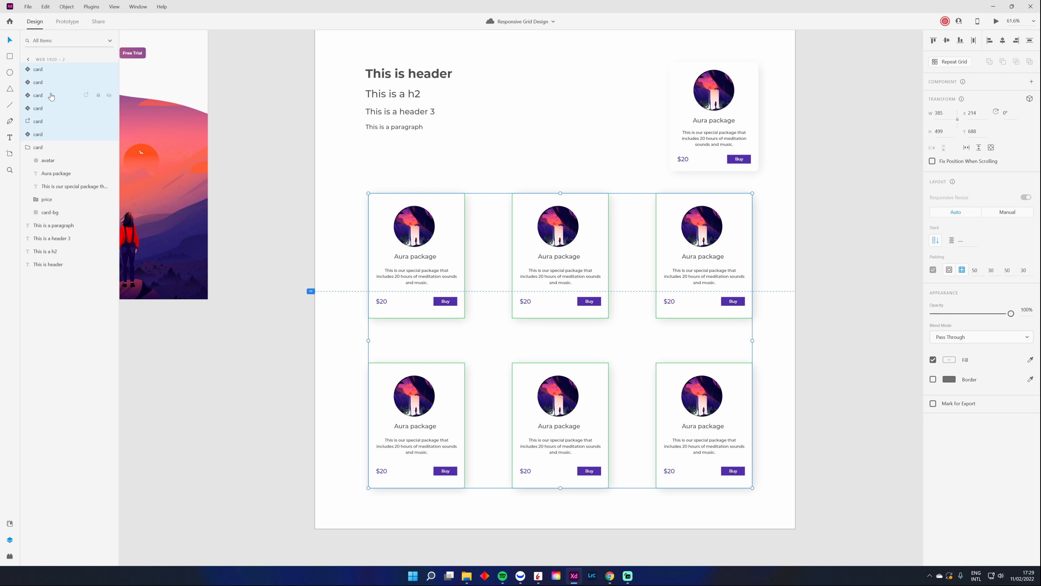
double_click(598, 247)
left_click_drag(595, 246, 527, 257)
key("ctrl+z")
left_click(38, 121)
key("ctrl+z")
Delete the three cards in the lower row
left_click(572, 419)
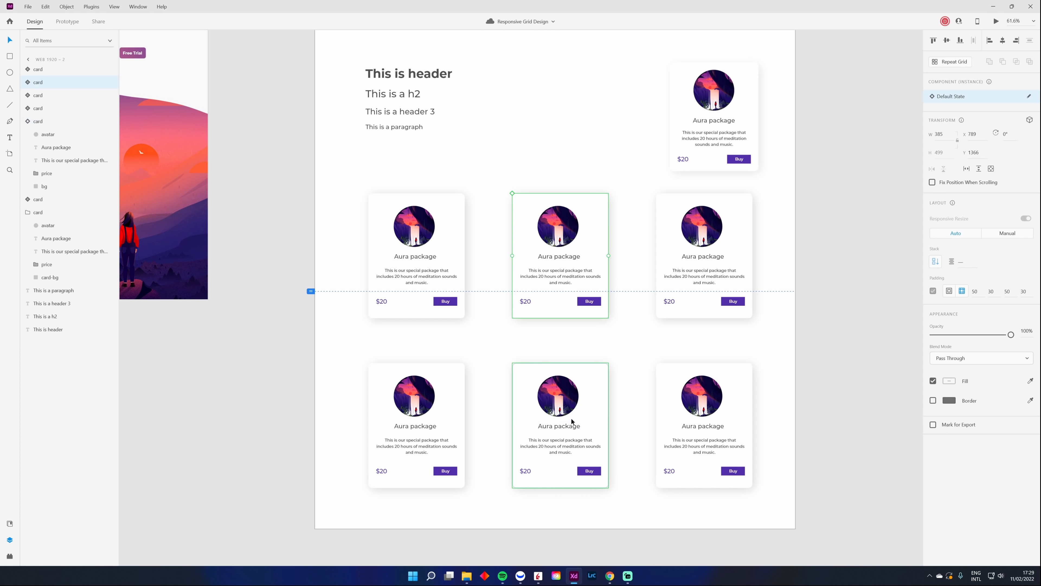
left_click(414, 418, "shift")
left_click(702, 417, "shift")
key("Delete")
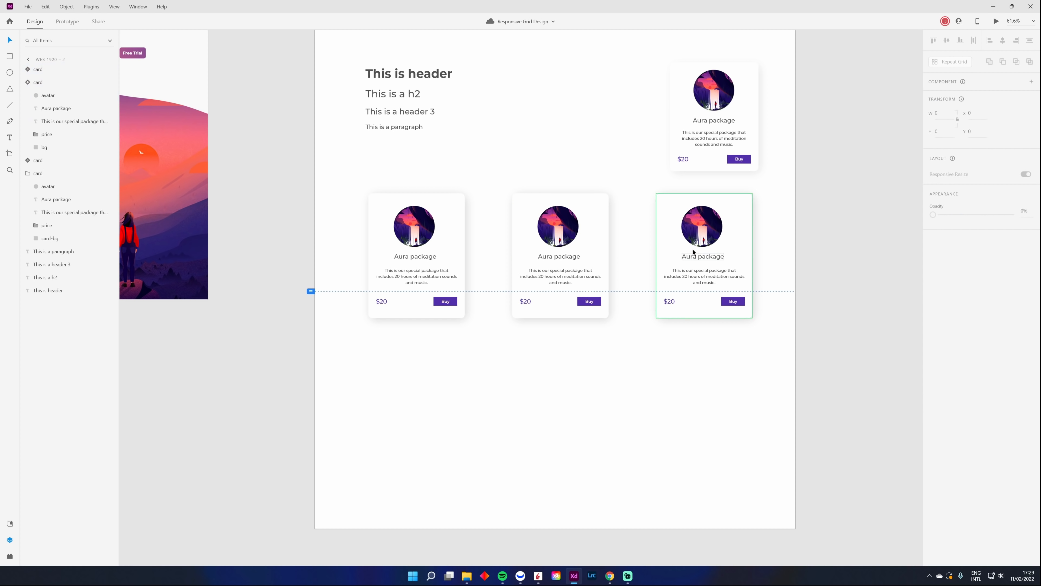
Delete the third and middle cards of the remaining row and select the first card
left_click(692, 251)
key("Delete")
left_click(600, 242)
key("Delete")
left_click(418, 267)
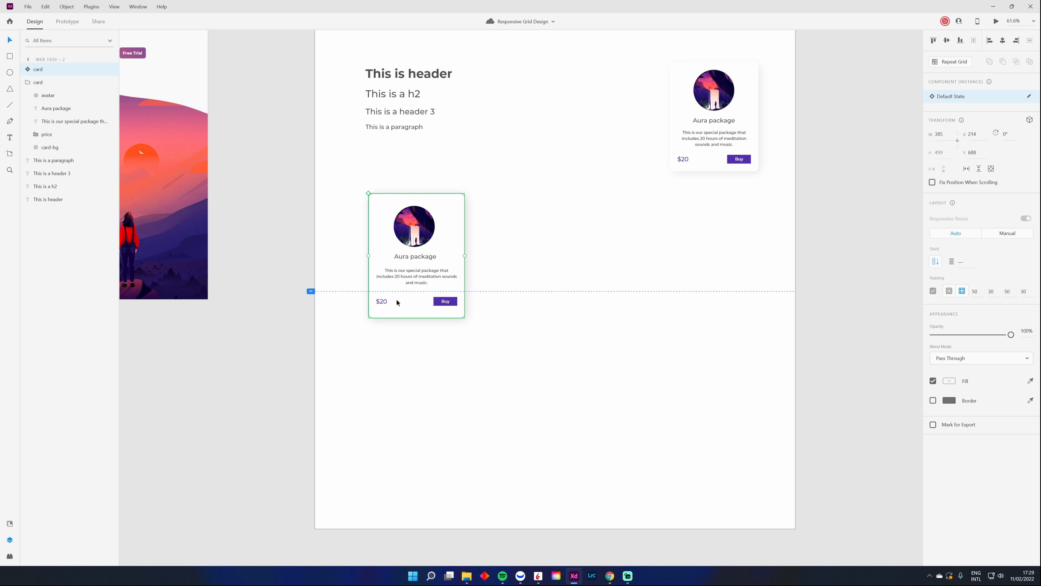
Open the main component of the remaining card instance and add a Hover State to it
scroll(396, 299, "up", 3)
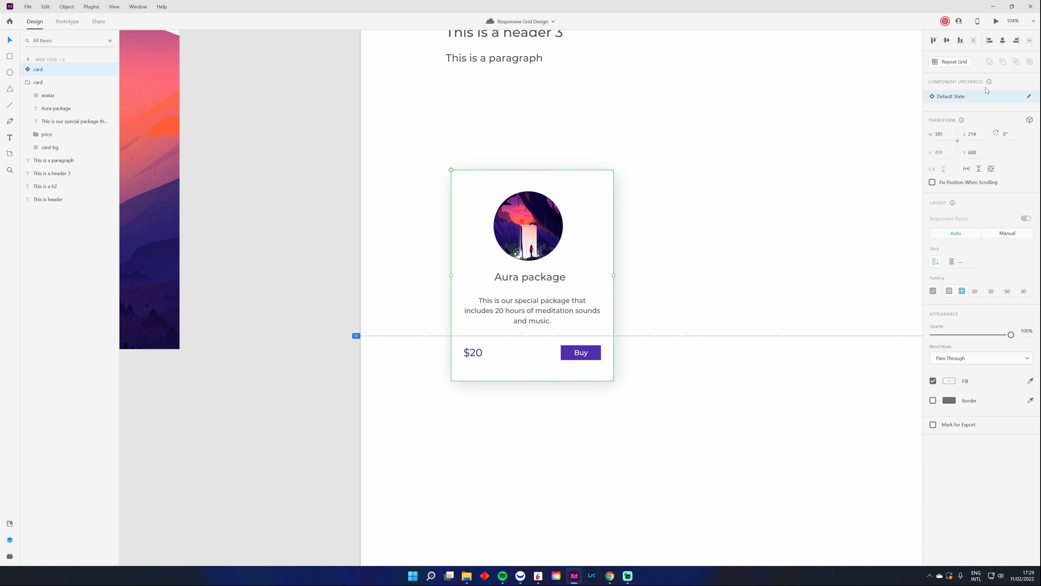
left_click(1031, 100)
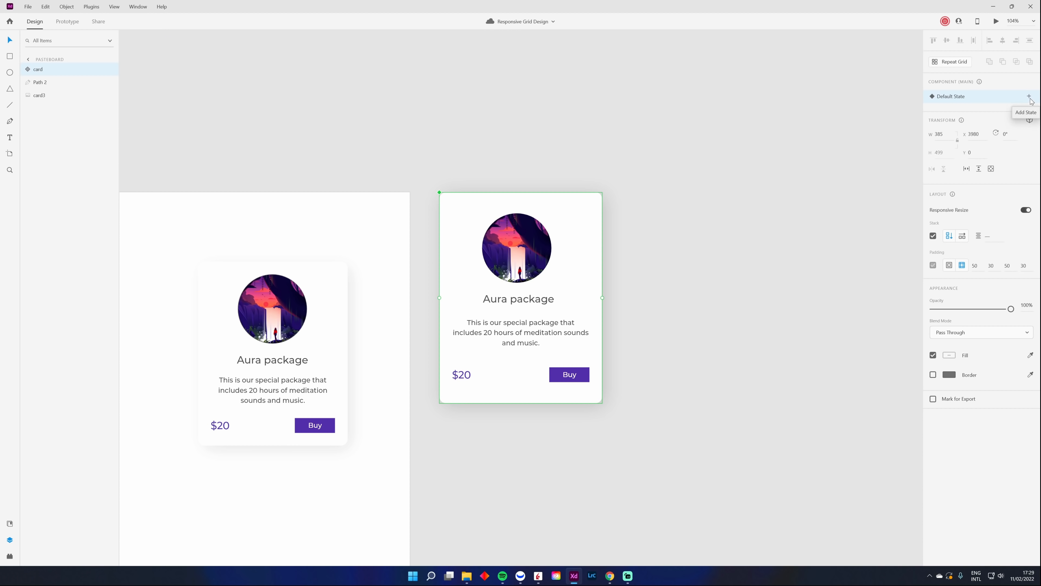
left_click_drag(539, 287, 589, 297)
left_click(1030, 97)
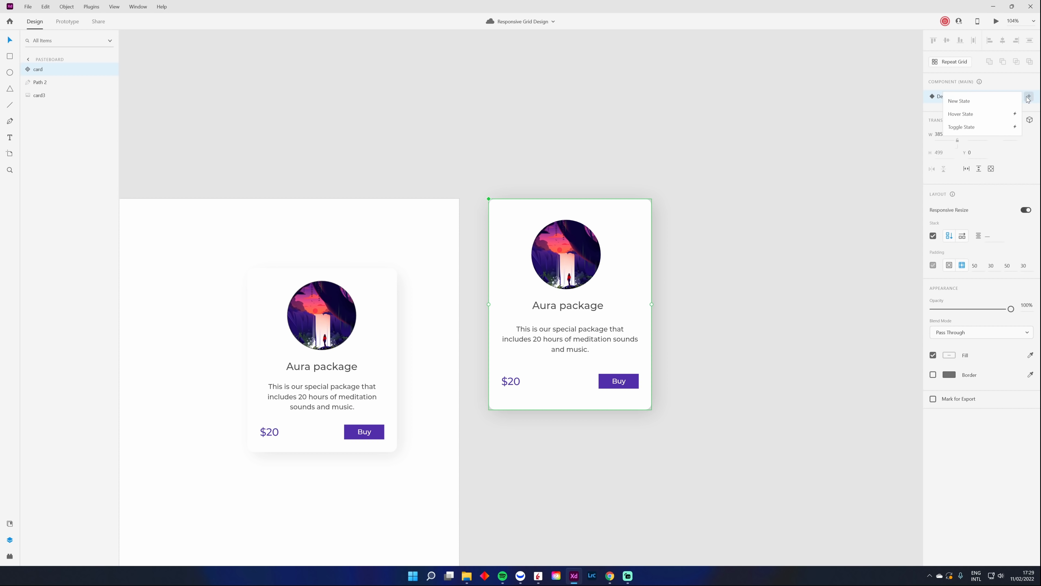
left_click(972, 119)
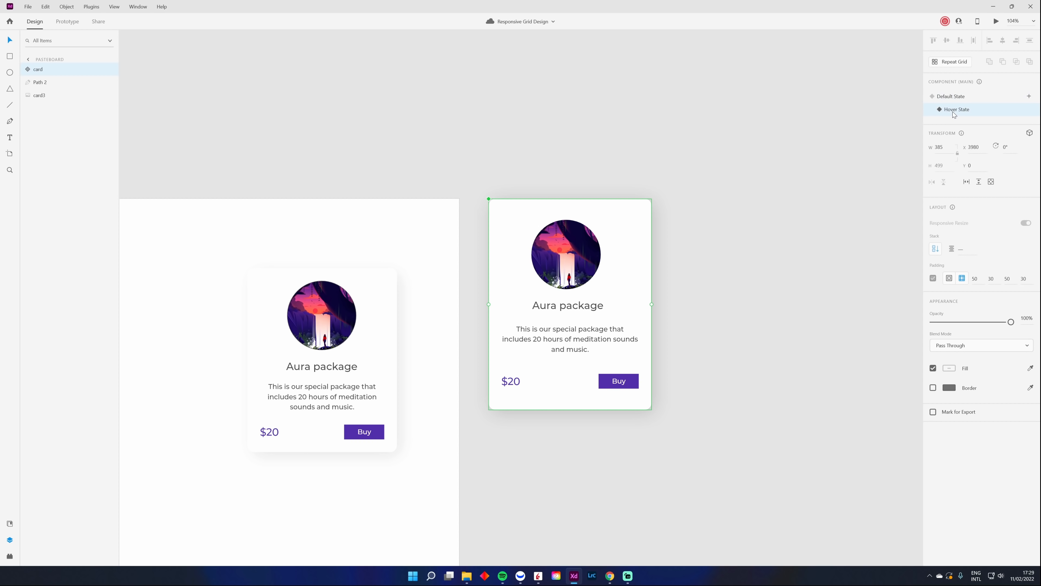
Lower the opacity of the Buy button to 40% in the card's Hover State
scroll(643, 357, "up", 5)
double_click(611, 411)
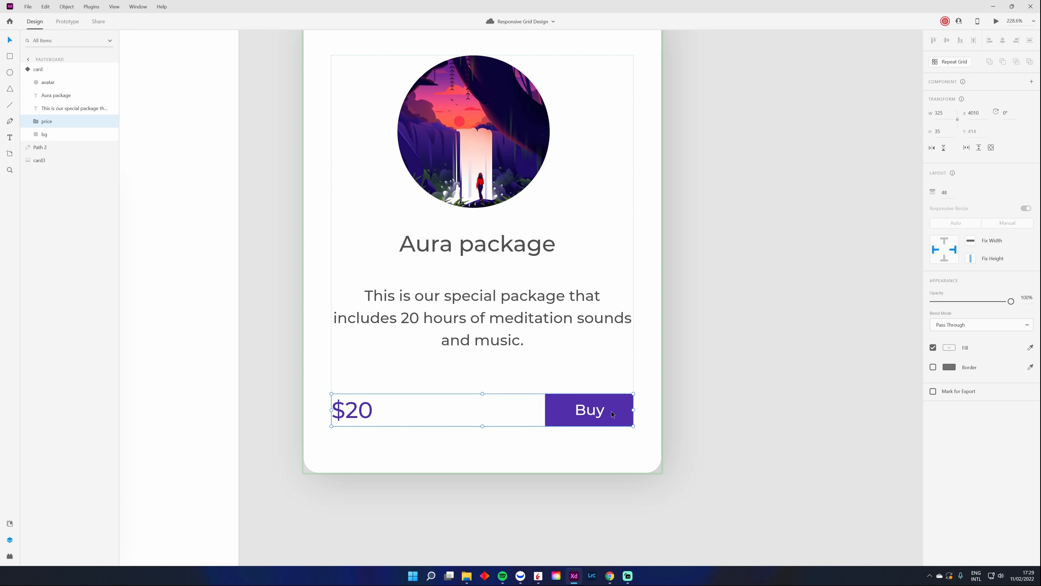
double_click(611, 411)
left_click_drag(968, 282, 964, 283)
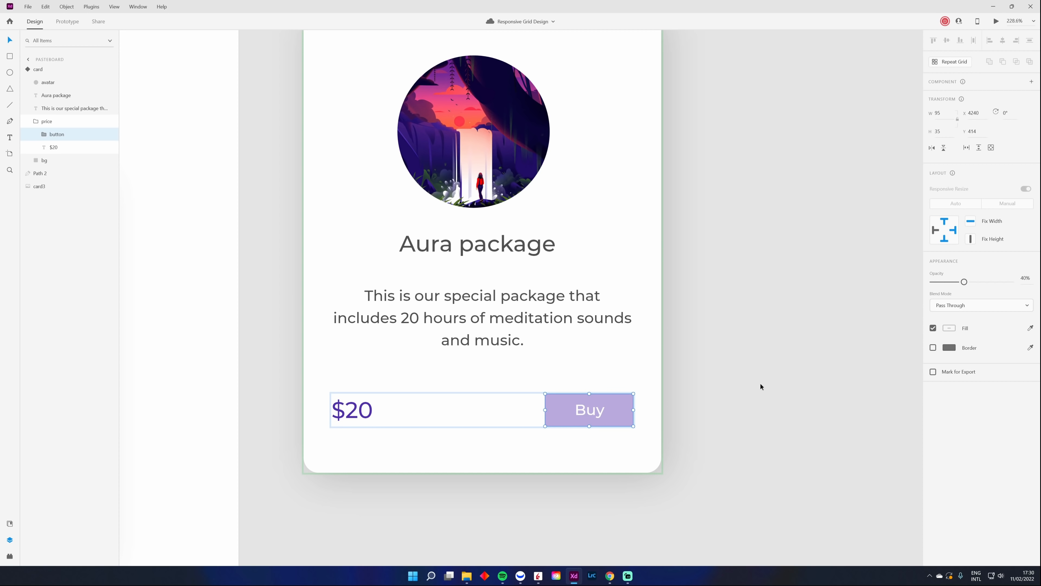
Switch the card component back and forth between its Default State and Hover State to compare the Buy button
left_click(629, 340)
left_click(646, 224)
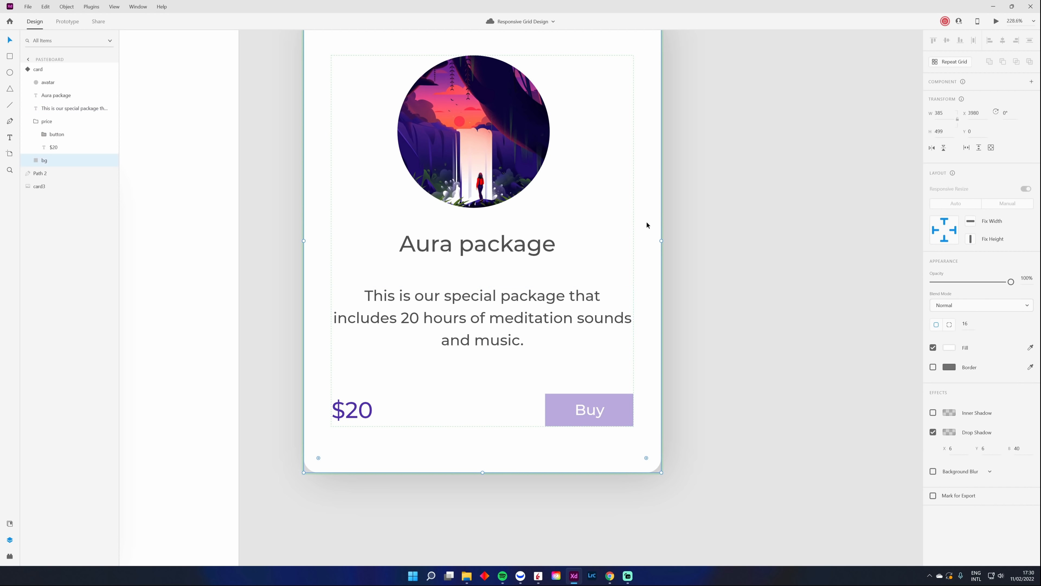
scroll(640, 117, "down", 1)
scroll(652, 123, "down", 5)
left_click_drag(522, 36, 473, 188)
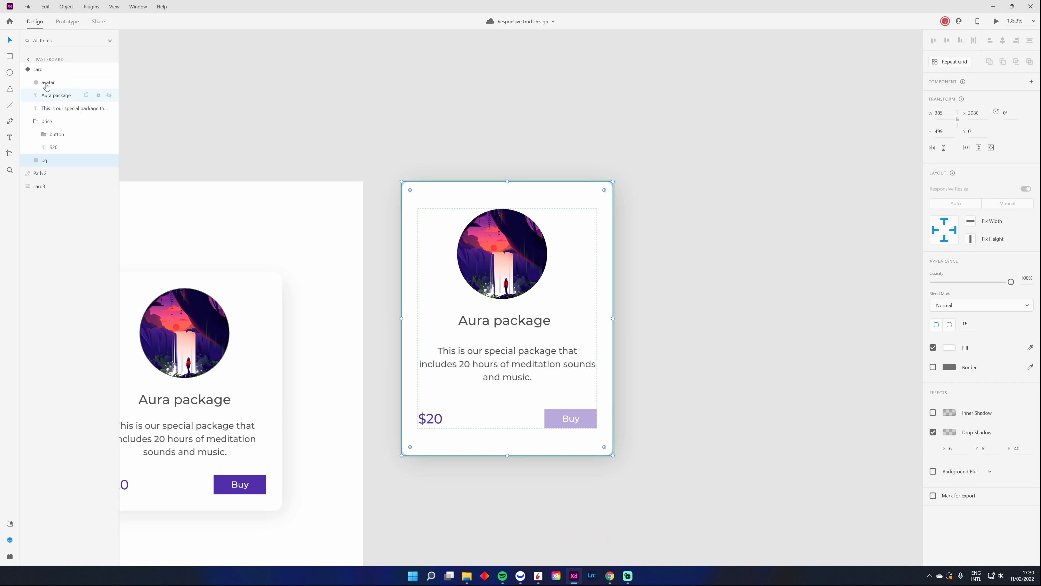
left_click(51, 69)
left_click(956, 101)
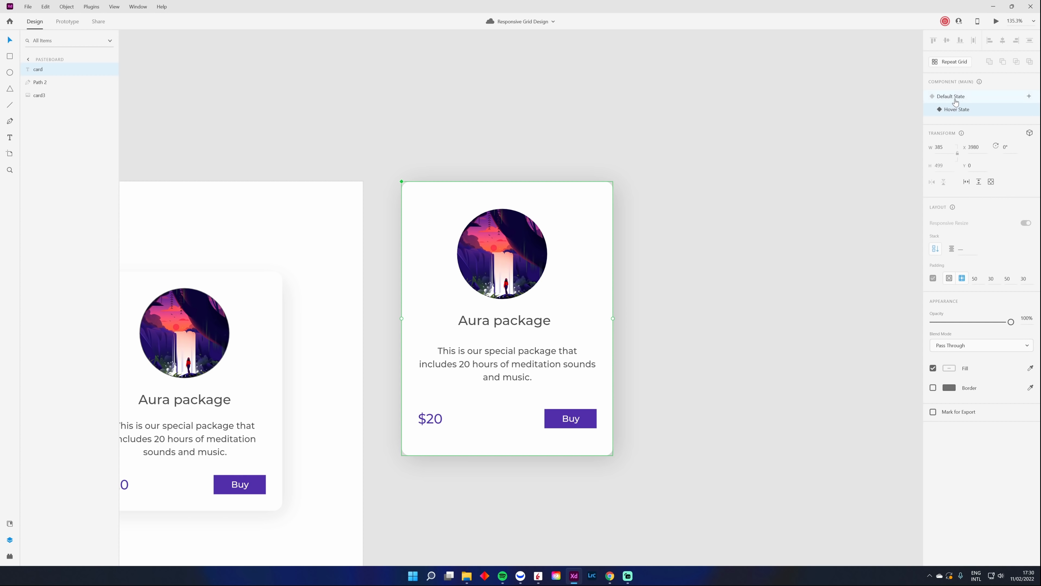
left_click(955, 108)
left_click(954, 103)
left_click(955, 108)
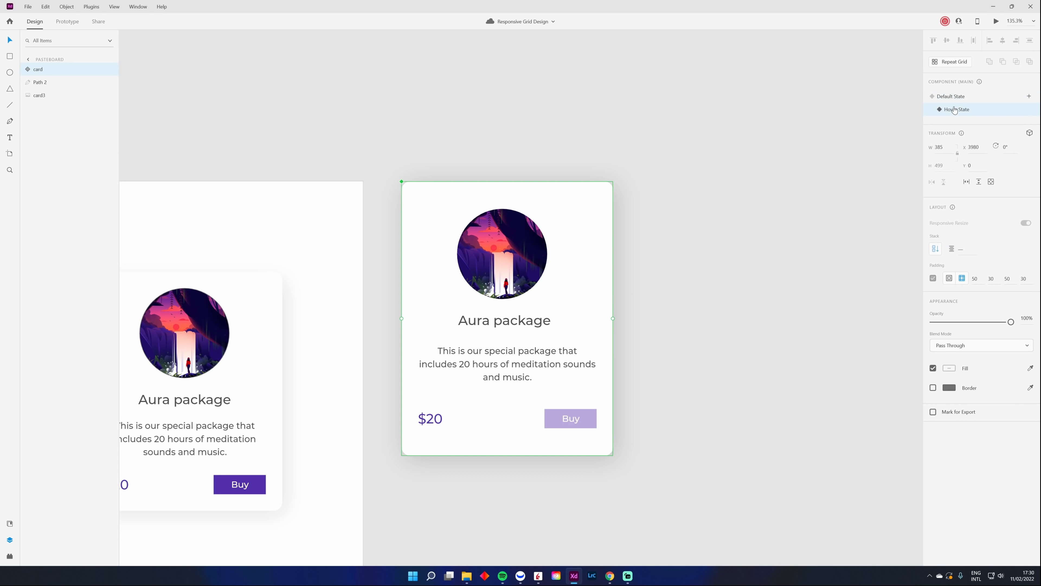
left_click(954, 103)
left_click(955, 109)
left_click(954, 101)
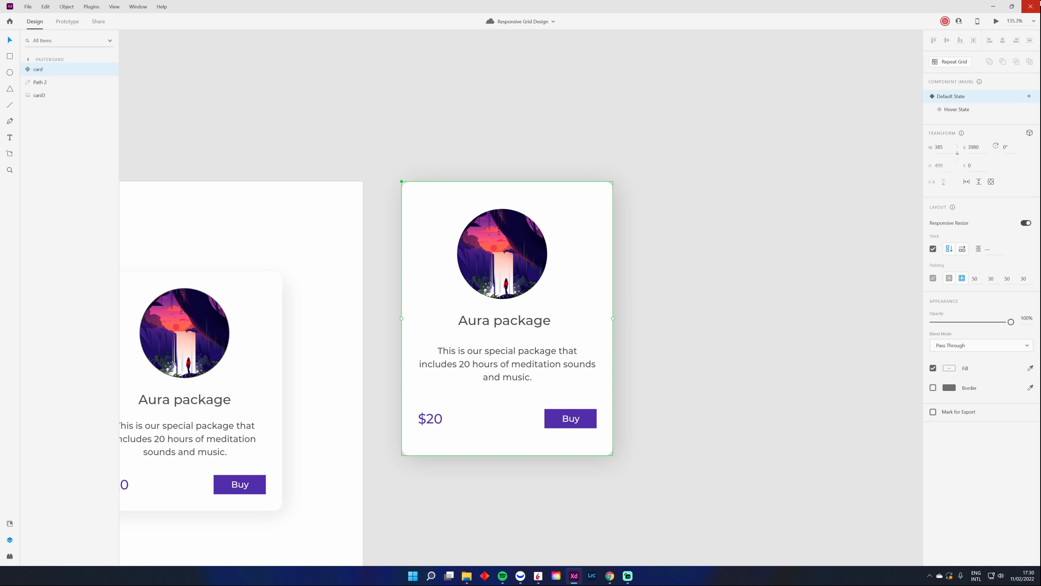
Preview the artboard down to the lower card instance, and close the preview
left_click(998, 20)
scroll(805, 251, "down", 5)
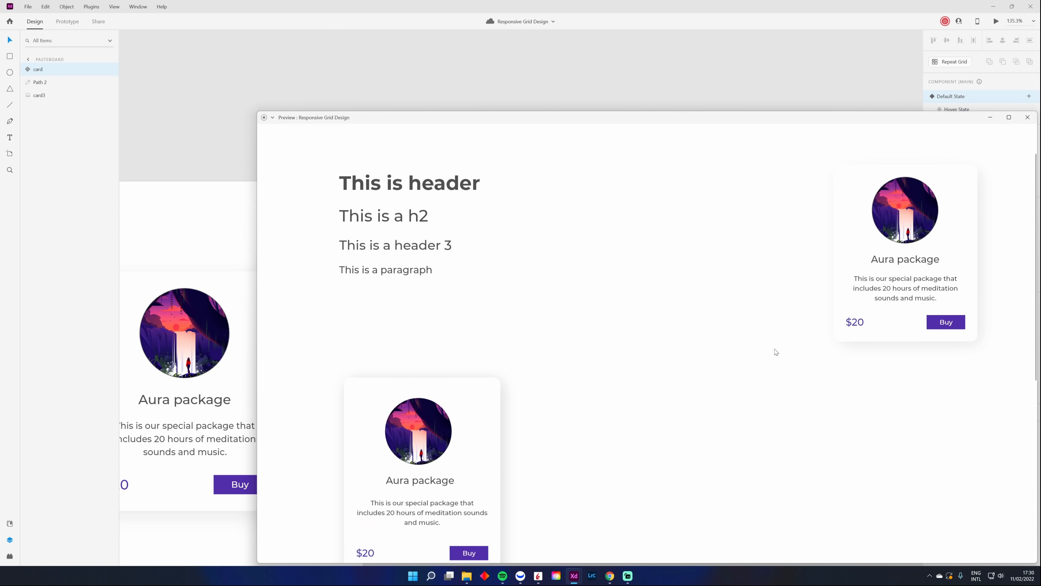
scroll(949, 246, "up", 3)
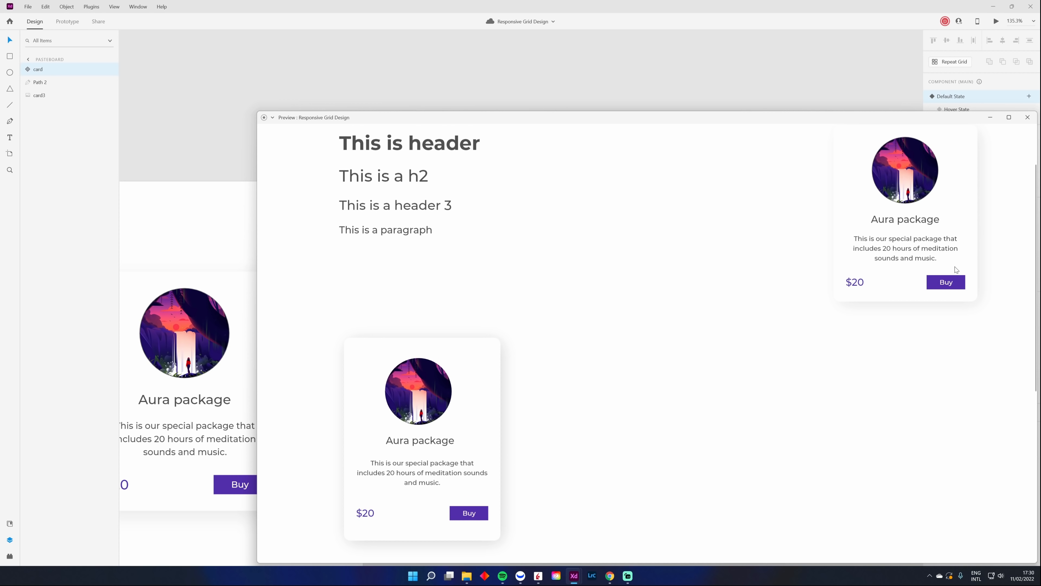
left_click(1028, 117)
Compare the card's states again, return it to the Default State and preview the hover effect on the lower card
left_click(957, 111)
left_click(961, 100)
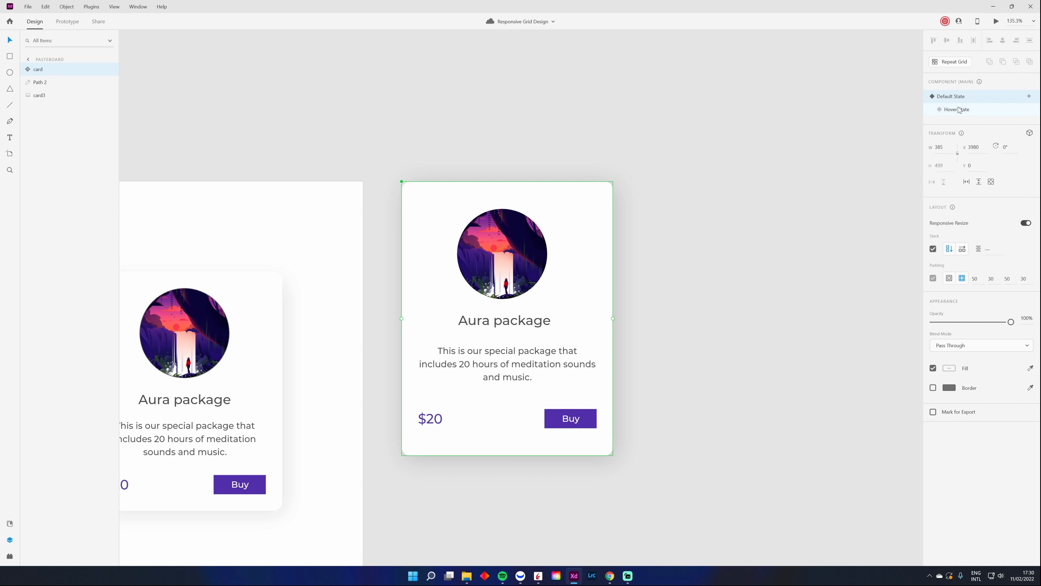
left_click(959, 108)
left_click(962, 98)
left_click(996, 20)
scroll(465, 449, "down", 8)
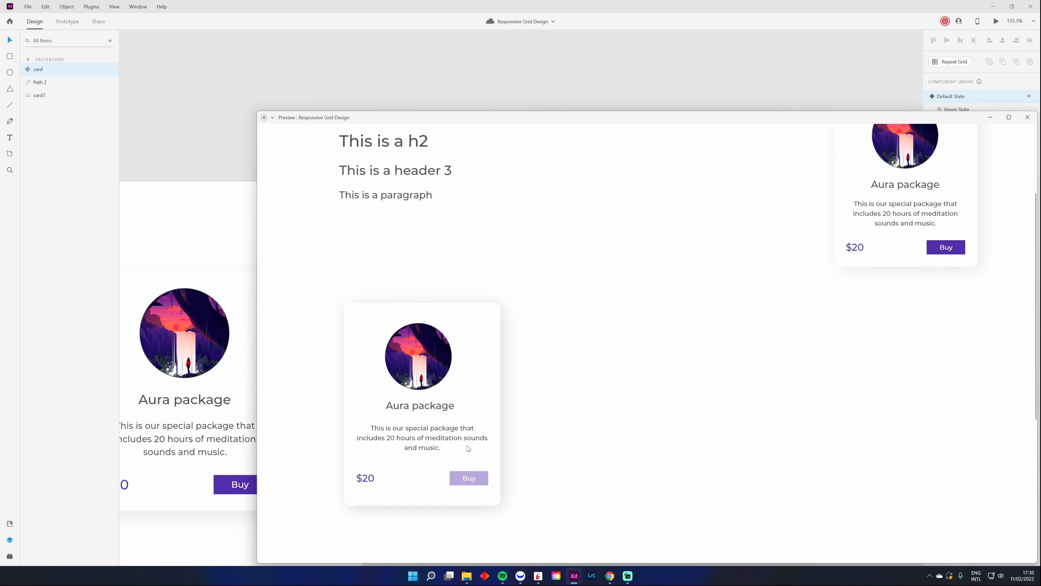
Check the lower card's Buy button hover effect once more in the preview, and close the preview
scroll(523, 239, "up", 2)
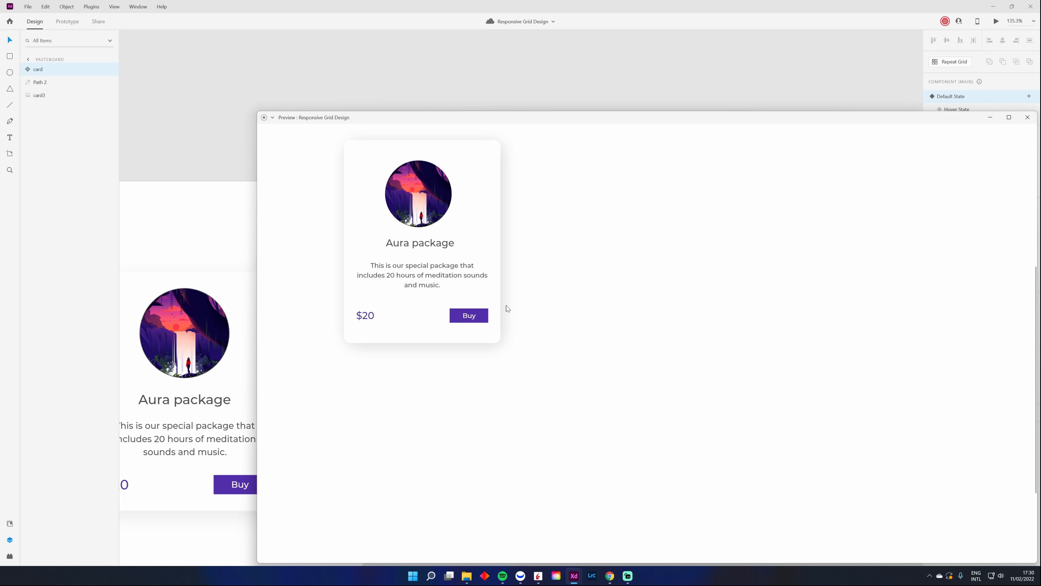
scroll(492, 305, "up", 2)
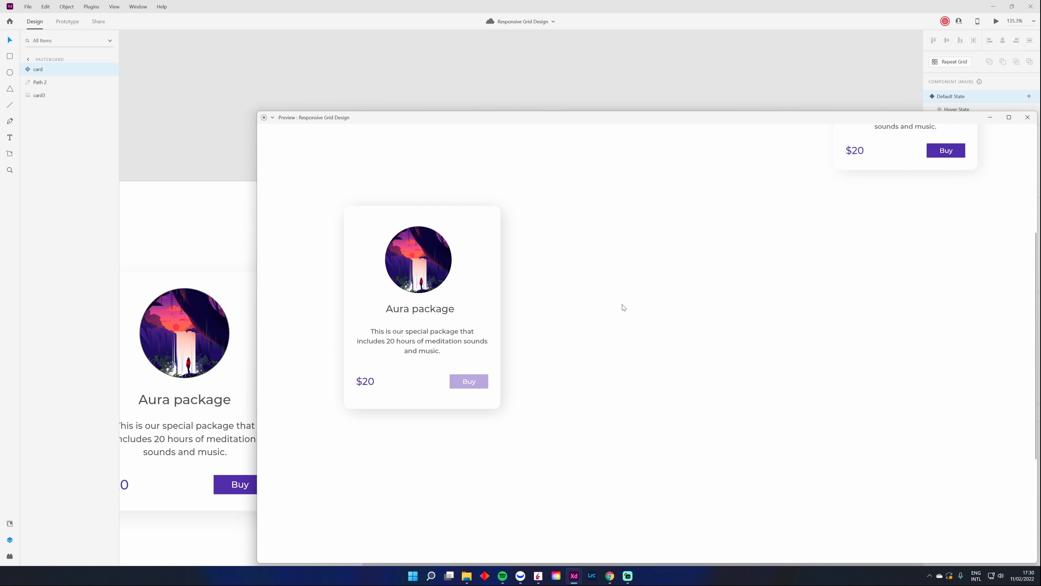
left_click(1023, 120)
Look over the Web 1920 – 2 artboard with its text styles and cards, alongside the main card component and the landing page
left_click_drag(467, 387, 736, 298)
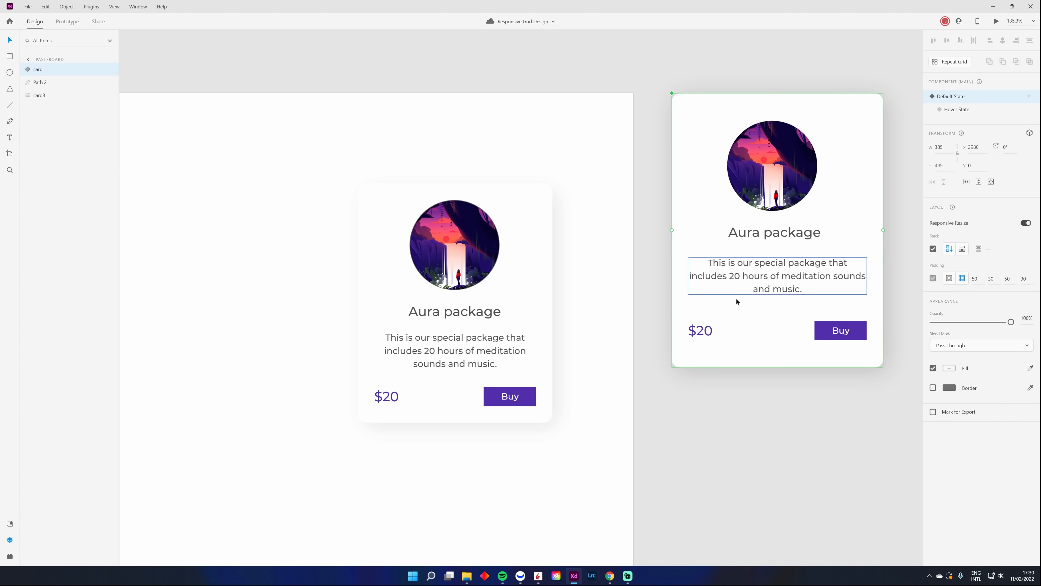
scroll(652, 343, "down", 4)
left_click_drag(615, 385, 740, 281)
scroll(676, 286, "down", 2)
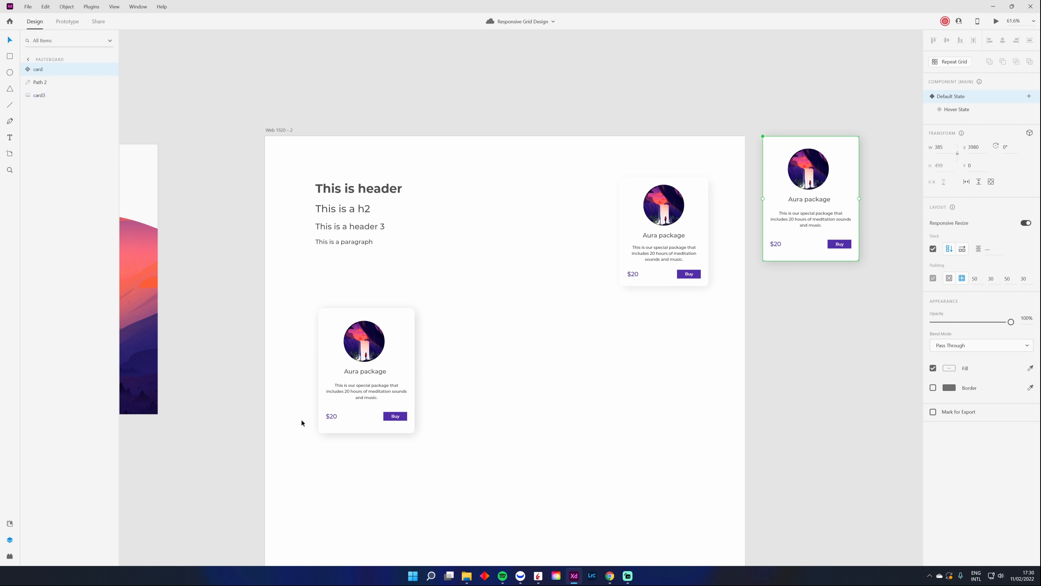
left_click_drag(312, 420, 560, 410)
scroll(532, 402, "right", 3)
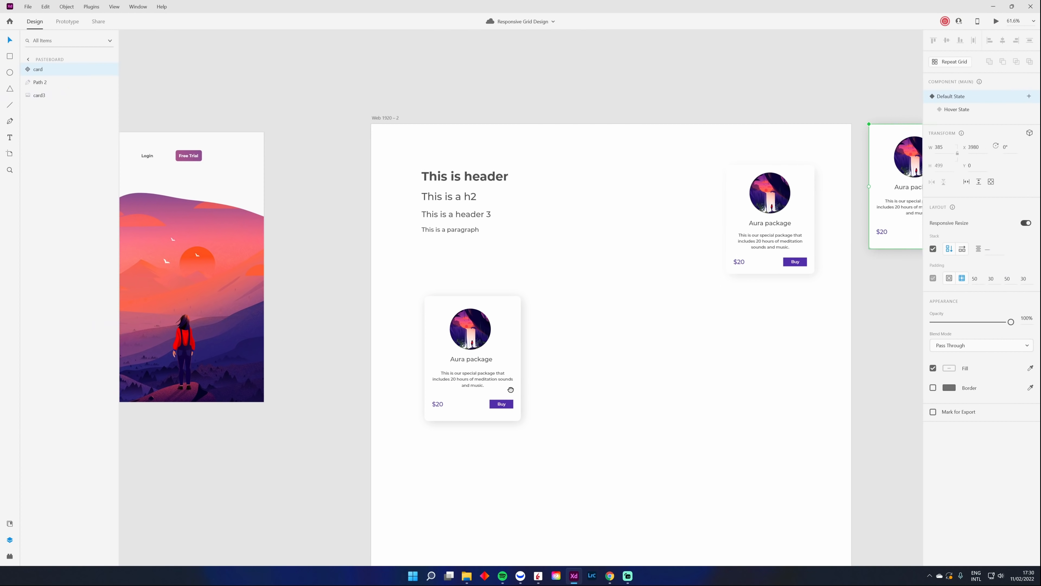
scroll(502, 395, "down", 2, "ctrl")
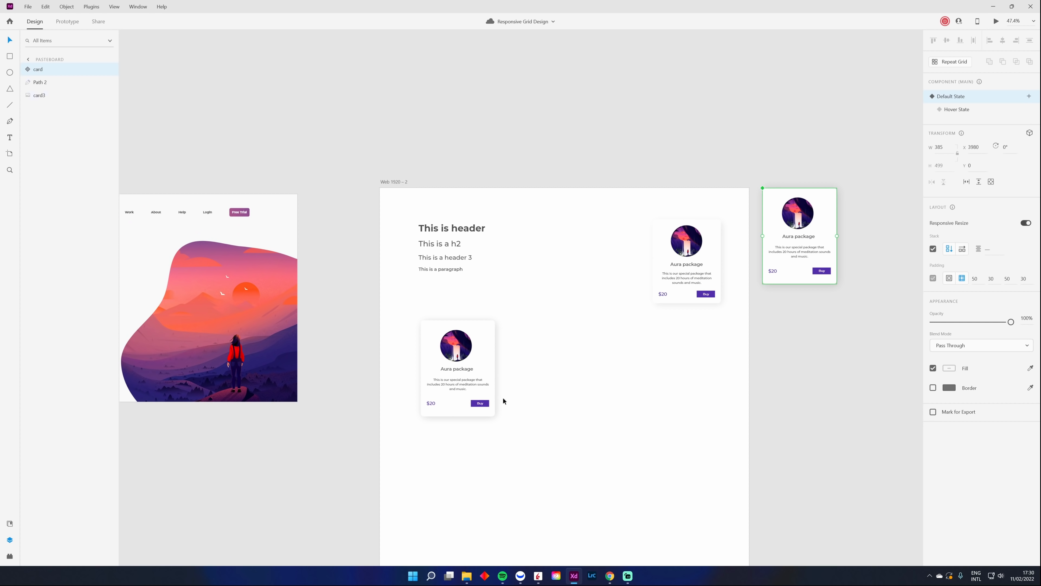